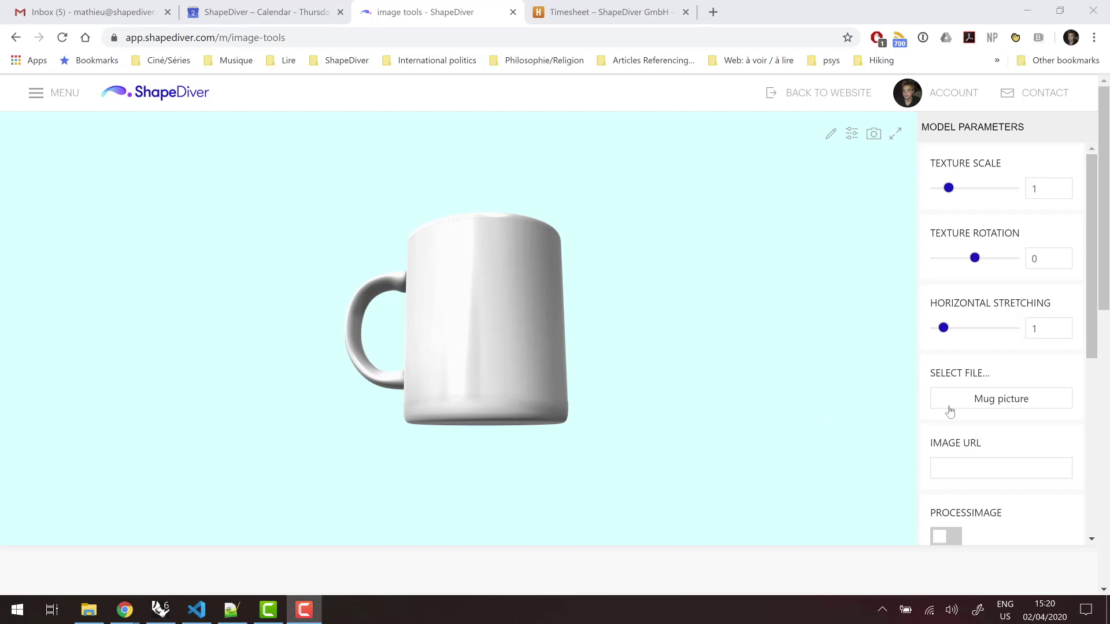
Step: Load puppy.jpg as the mug picture and turn on ProcessImage
click(981, 410)
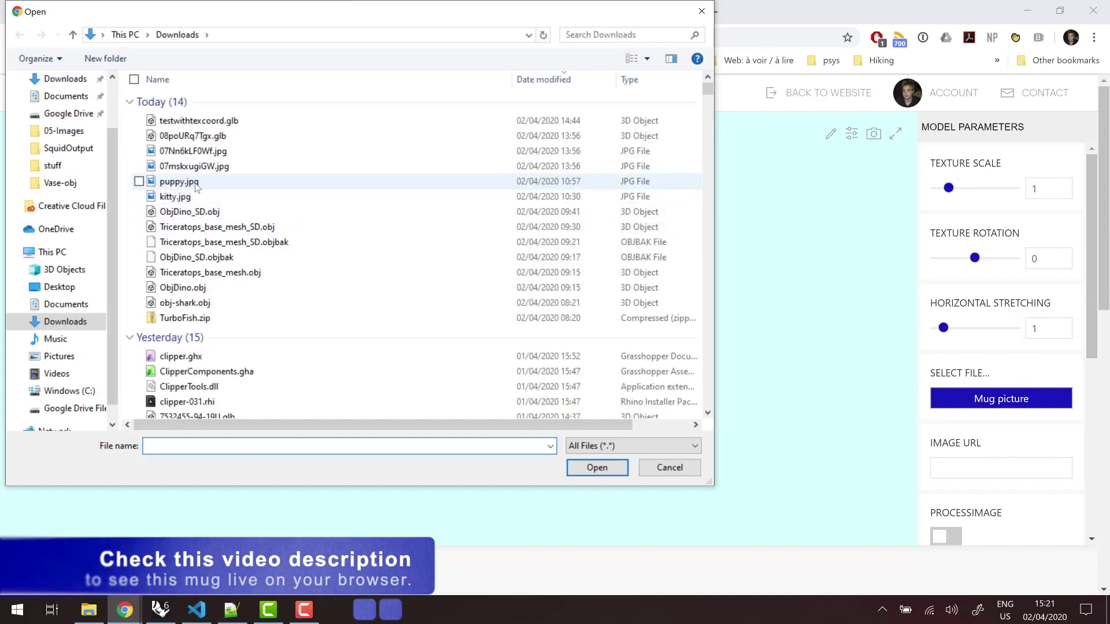
double_click(179, 181)
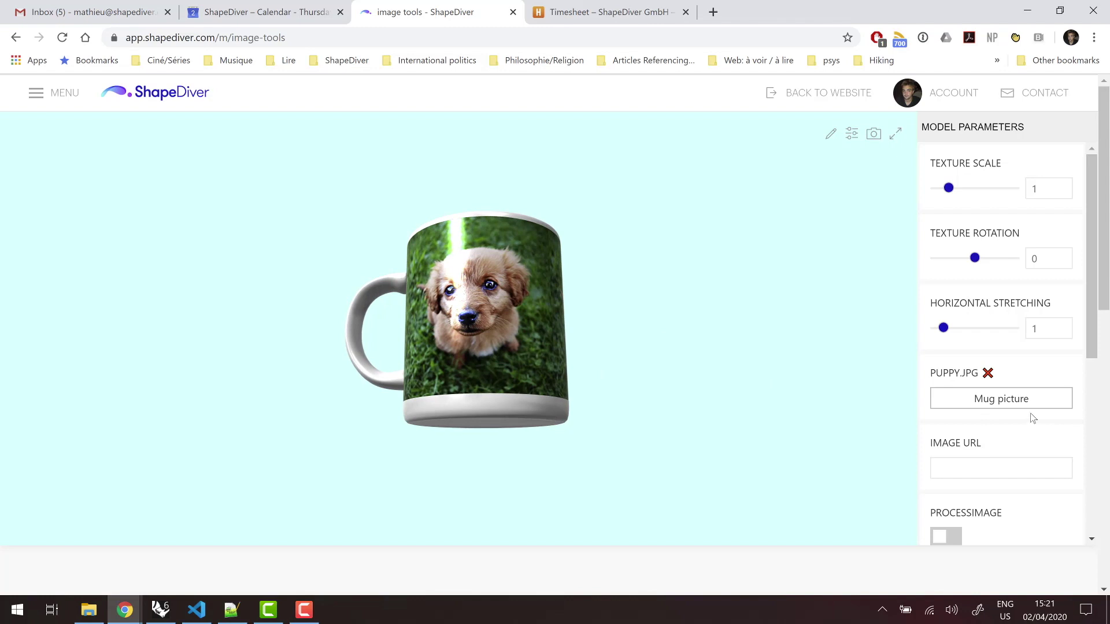
scroll(1033, 417, down, 3)
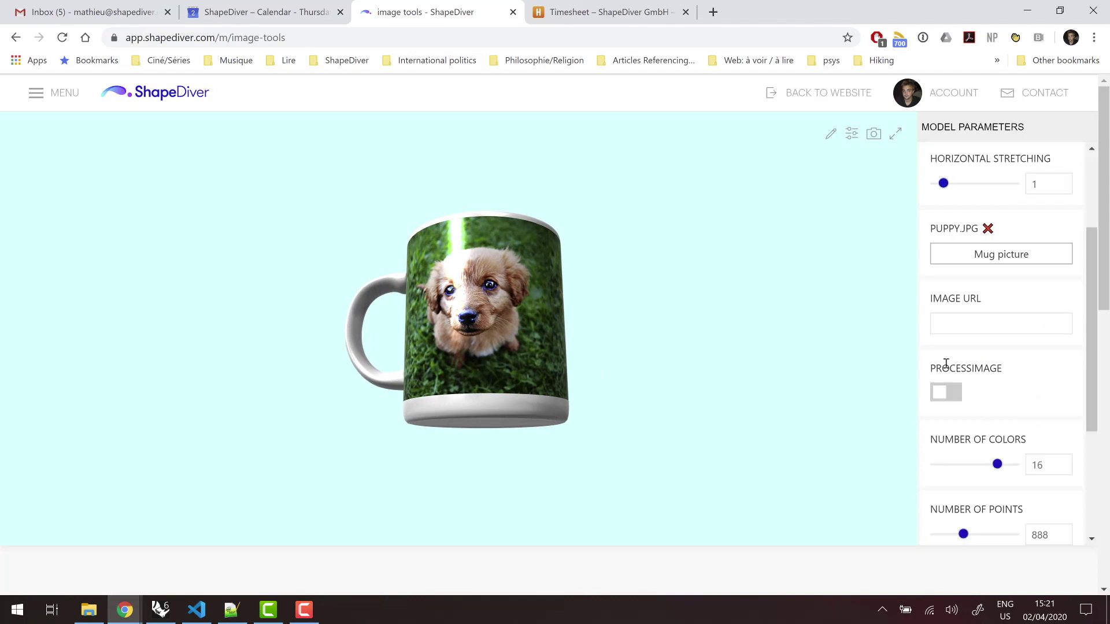
click(946, 393)
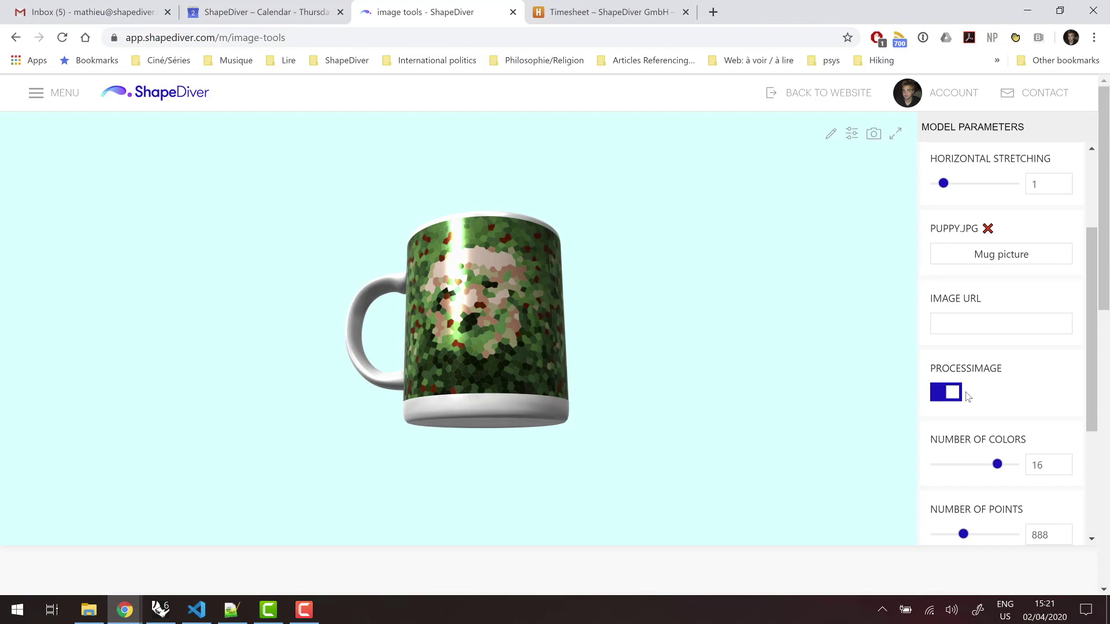
Step: Set the number of points for the processed mug image to 2500
scroll(992, 437, down, 2)
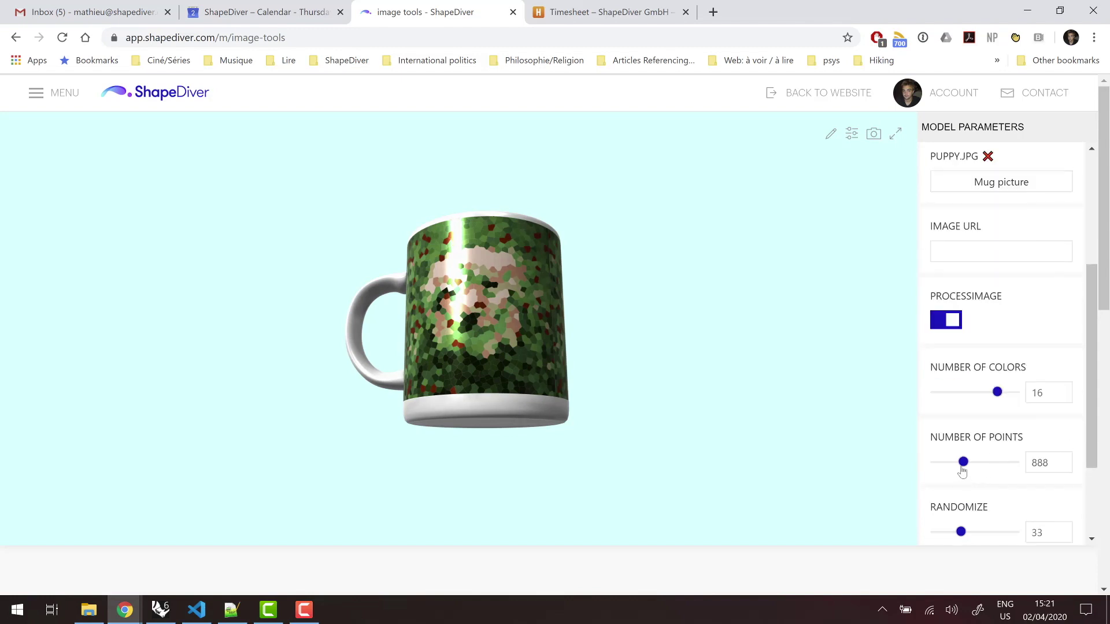
click(1017, 464)
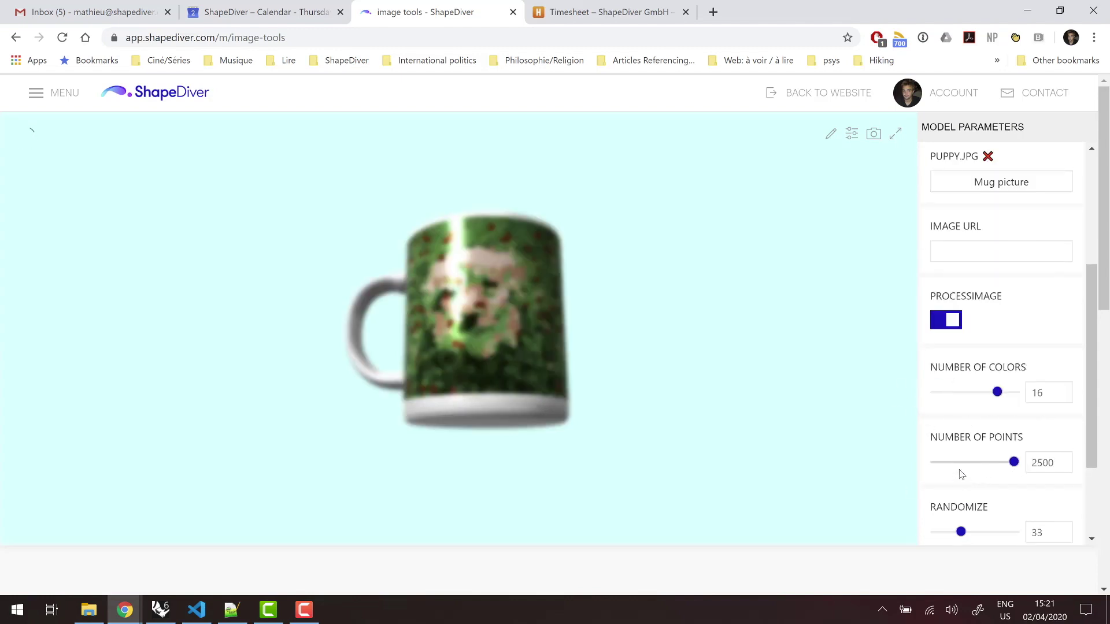
scroll(997, 468, down, 1)
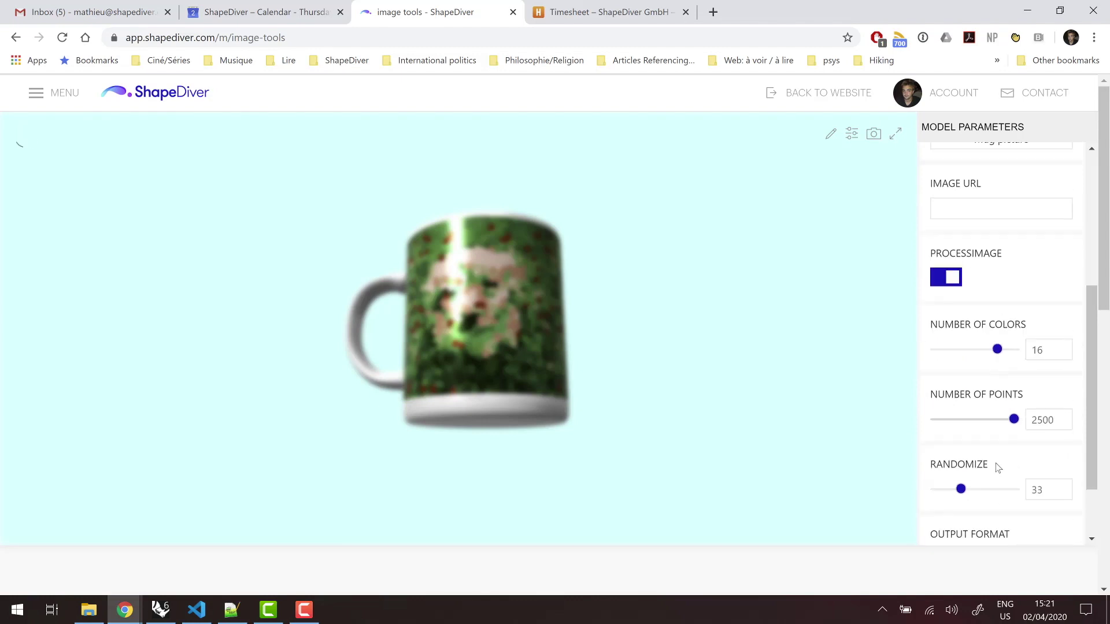
scroll(995, 466, down, 3)
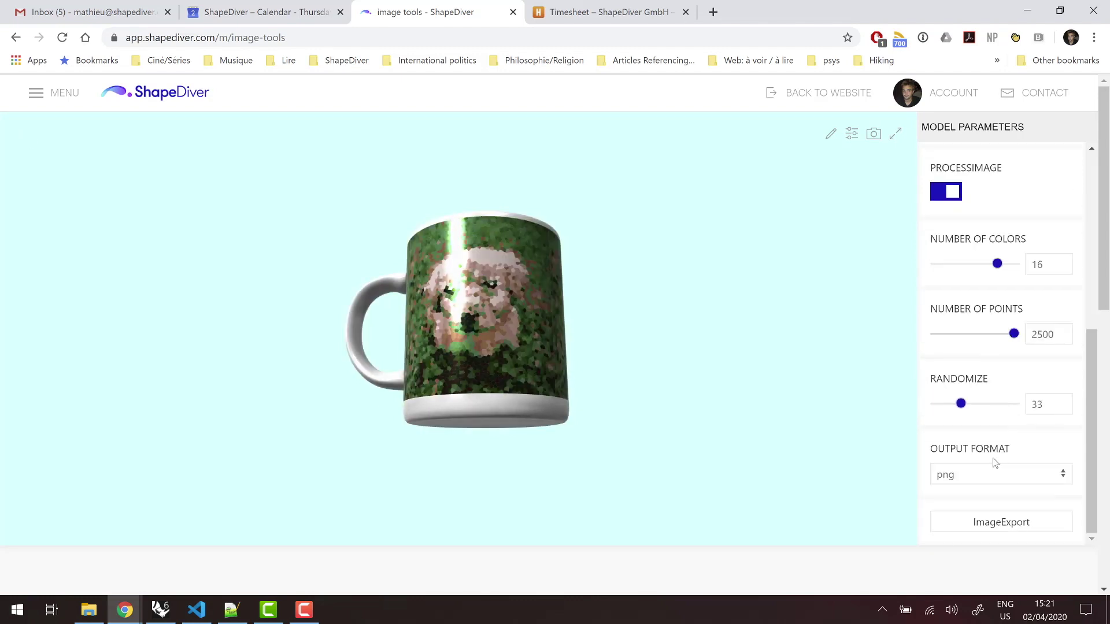
scroll(997, 467, up, 6)
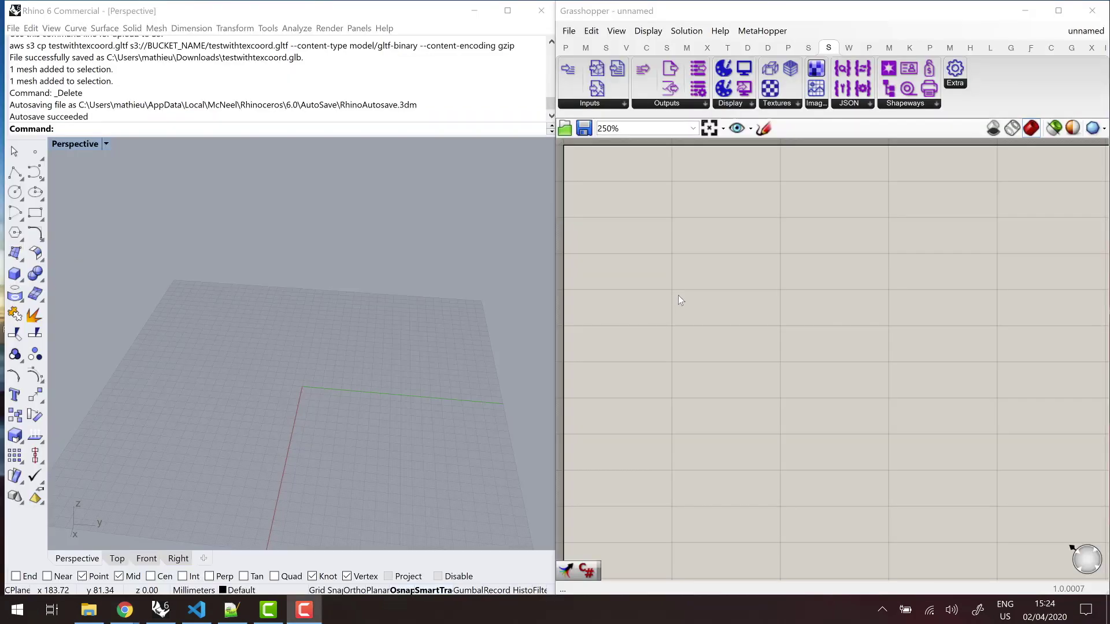
Step: Switch to Grasshopper, place a ShapeDiver image input component on the canvas and accept its default file size and format settings
click(590, 102)
drag(601, 174, 792, 265)
click(636, 281)
double_click(636, 280)
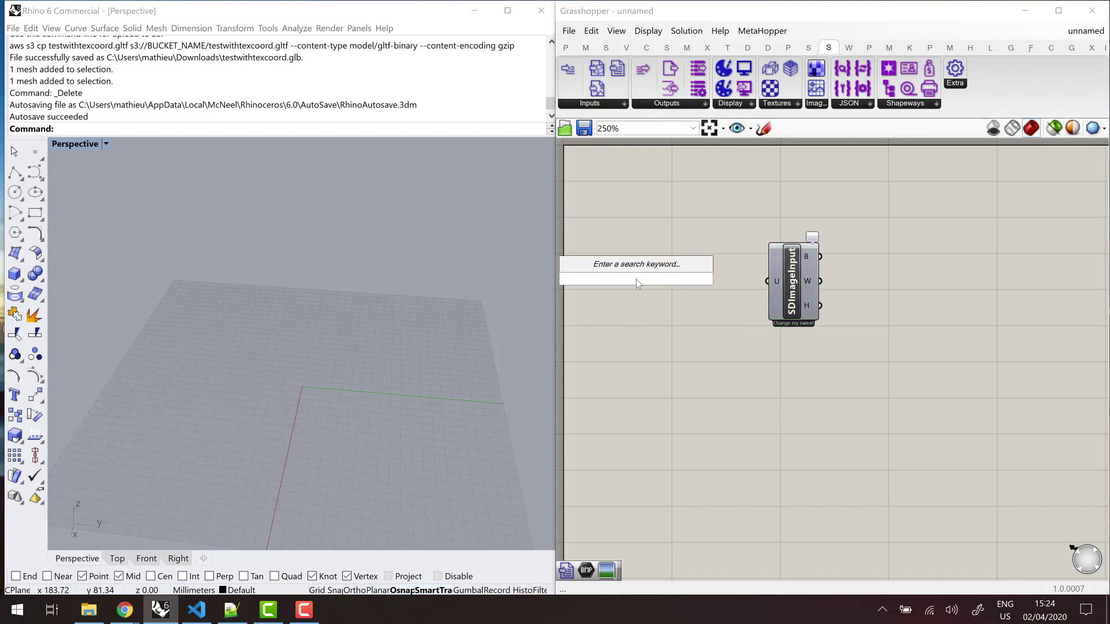
double_click(800, 305)
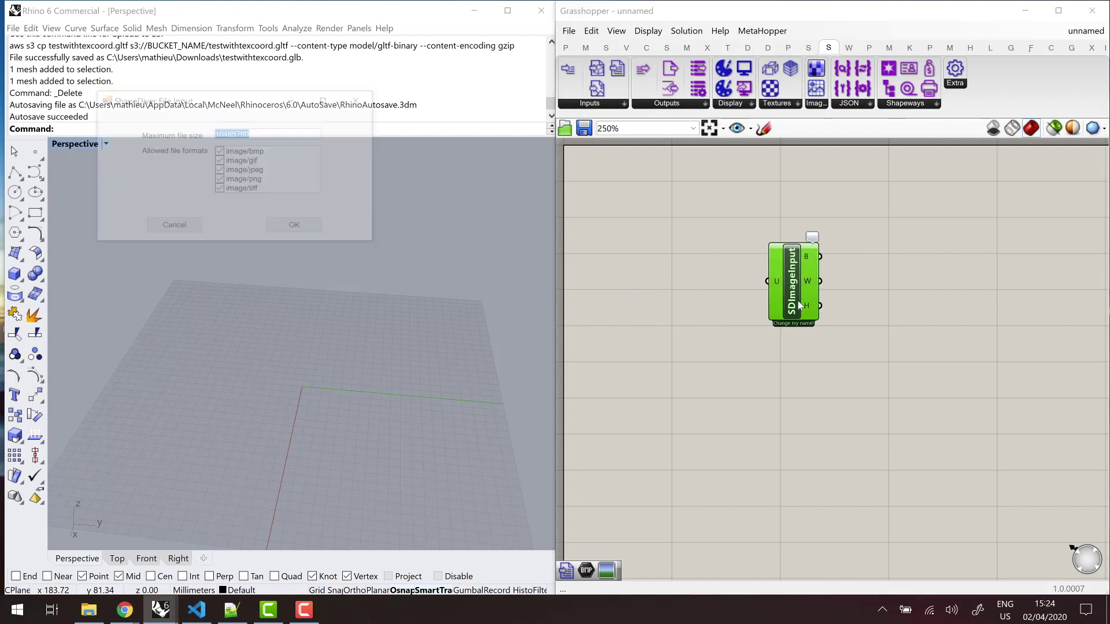
click(296, 227)
double_click(644, 268)
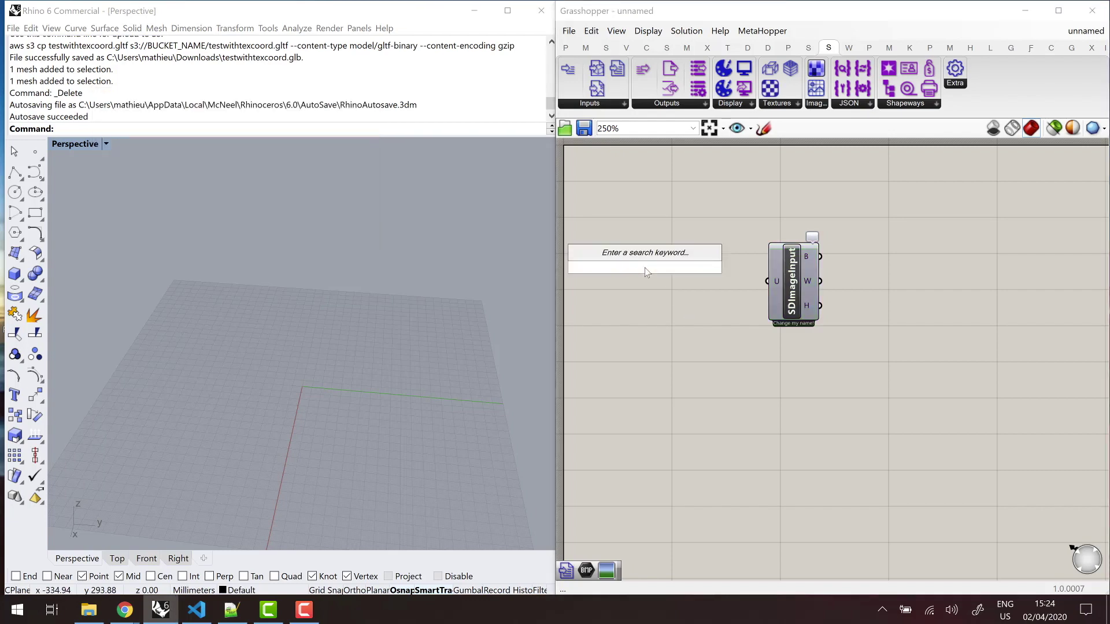
text(panel)
key(Return)
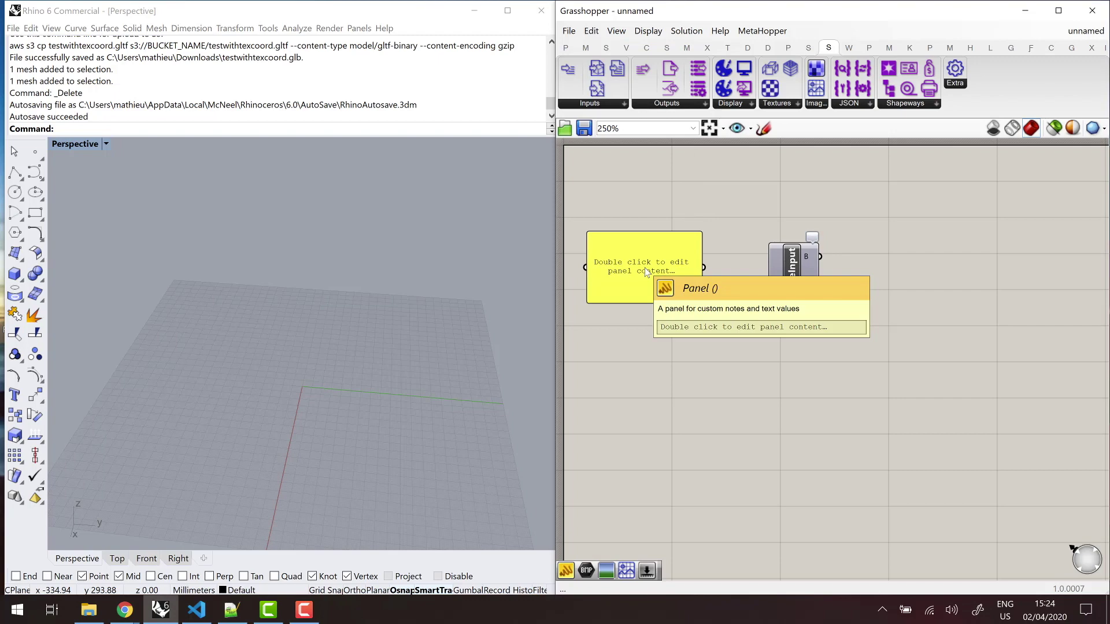
double_click(644, 268)
text(https://i2.pickpik.com/photos/419/150/510/animal-dog-puppy-cute-preview.jpg)
Step: Connect the URL panel to the U input of SDImageInput and align the panel with the component
drag(661, 280, 665, 302)
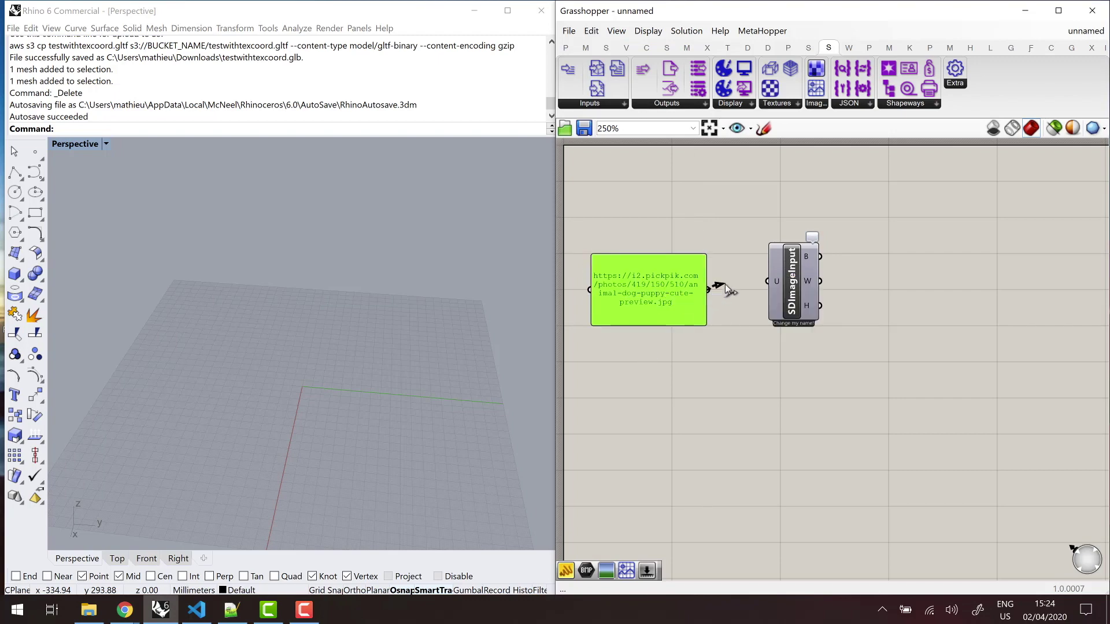
drag(725, 283, 767, 282)
drag(686, 289, 695, 281)
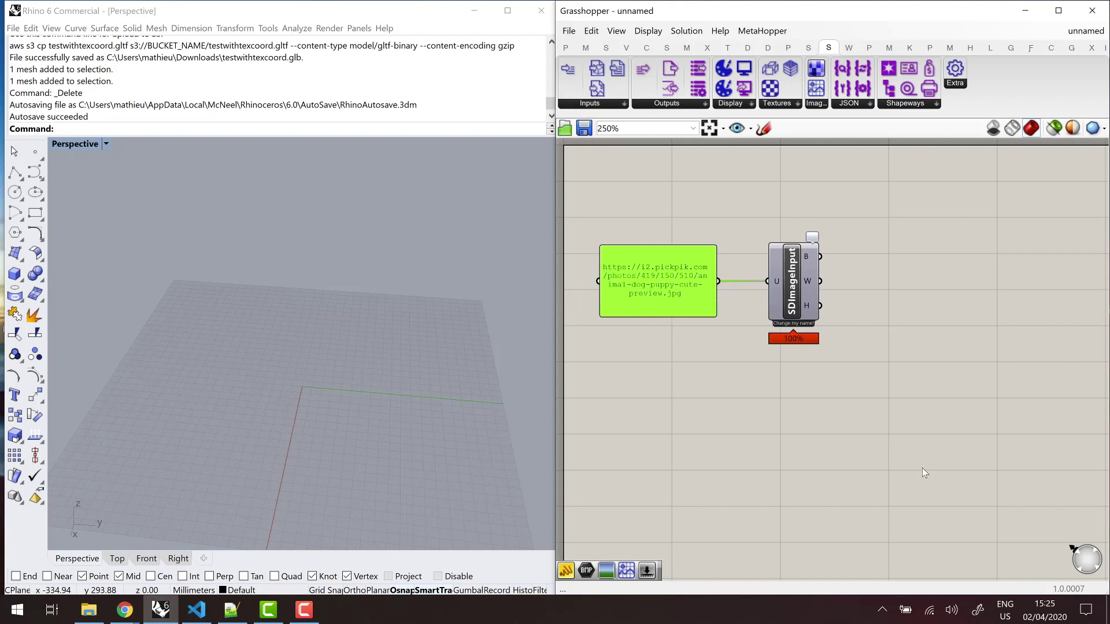
click(724, 366)
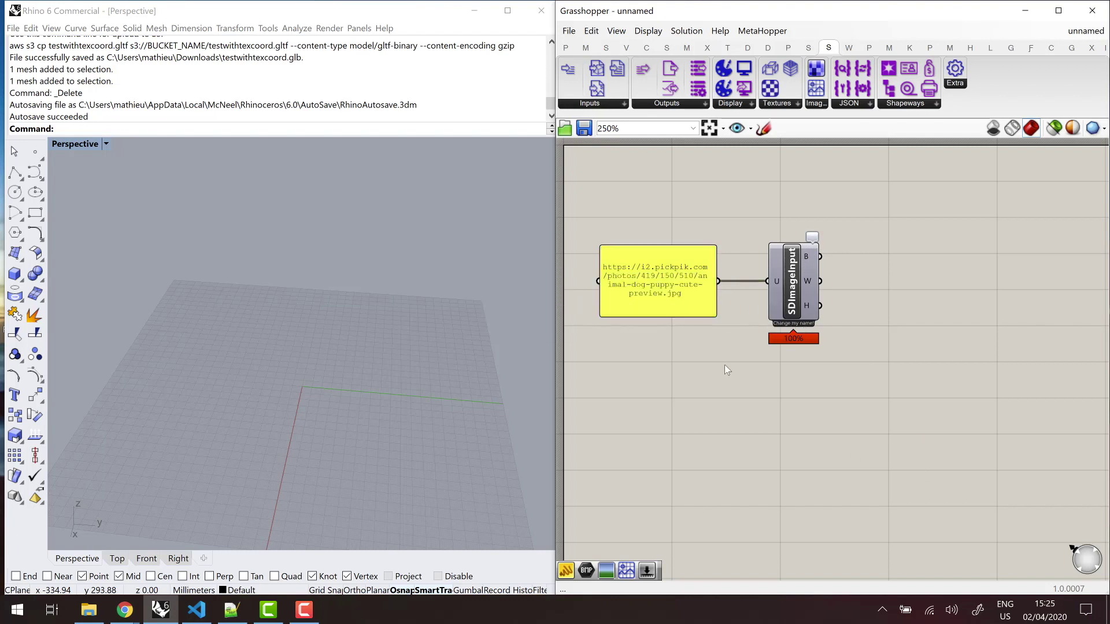
Step: Add a Bitmap parameter beside SDImageInput and connect the component's B output to it
right_drag(724, 365, 817, 303)
double_click(822, 302)
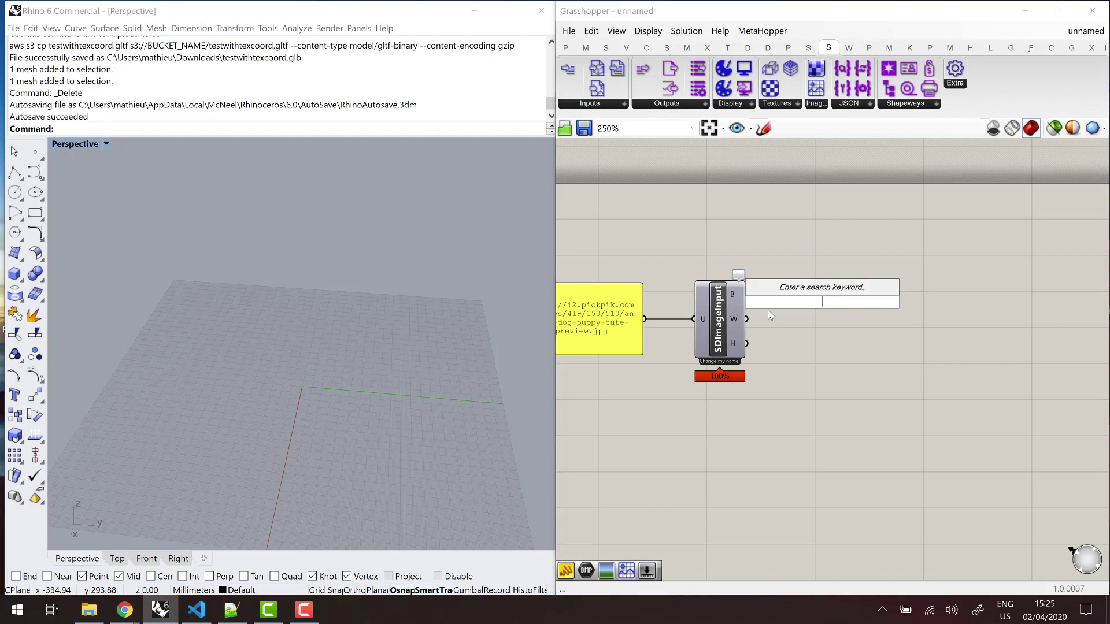
mouse_move(734, 292)
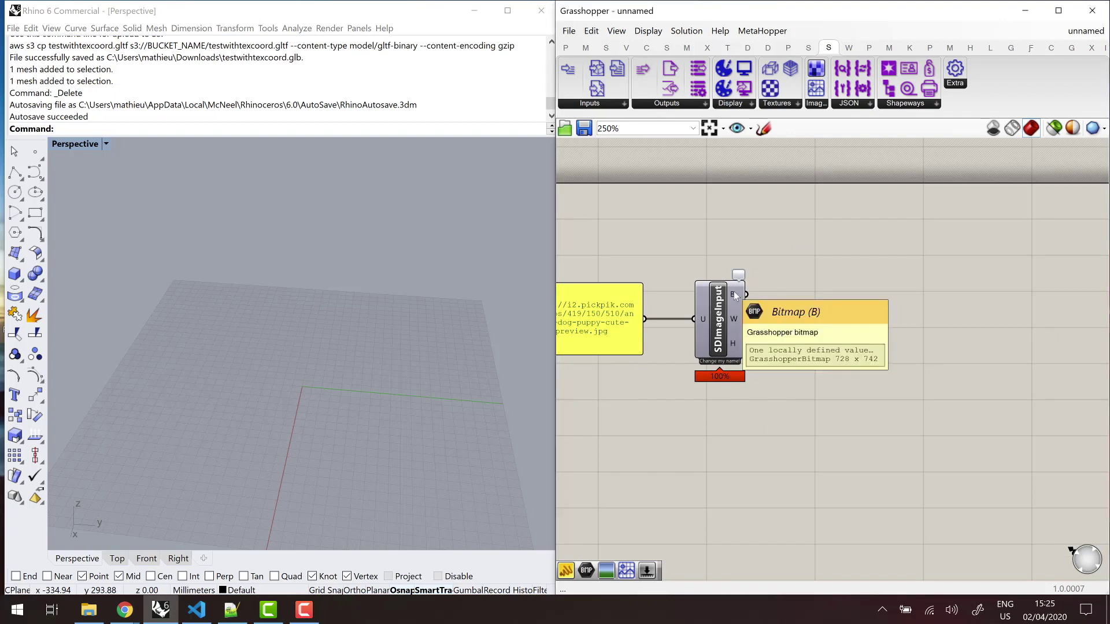
double_click(797, 298)
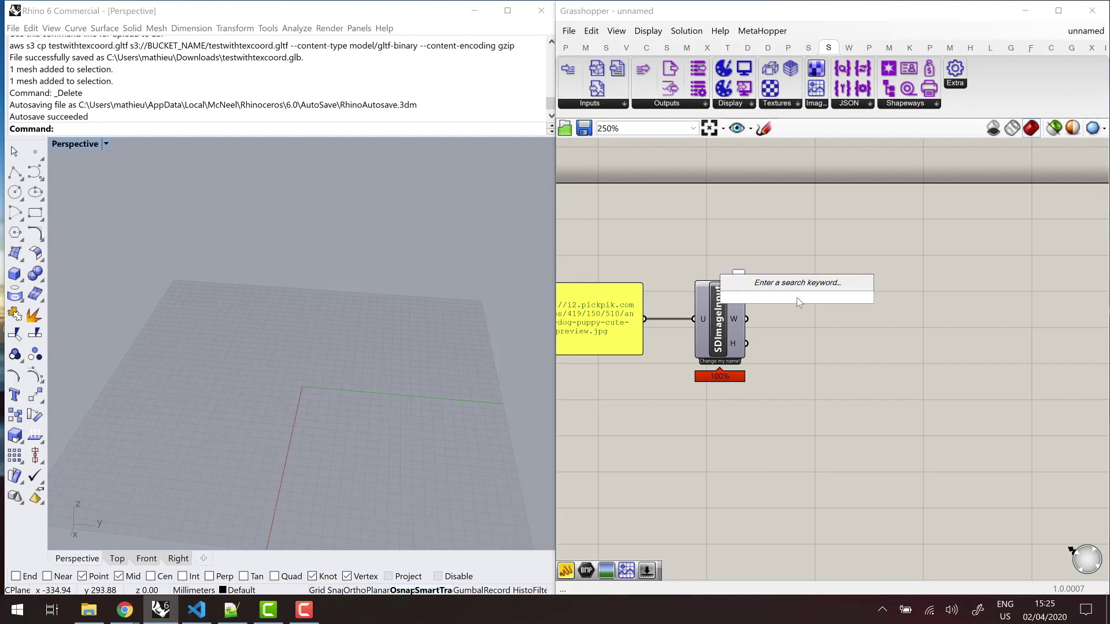
text(bitmap)
key(Return)
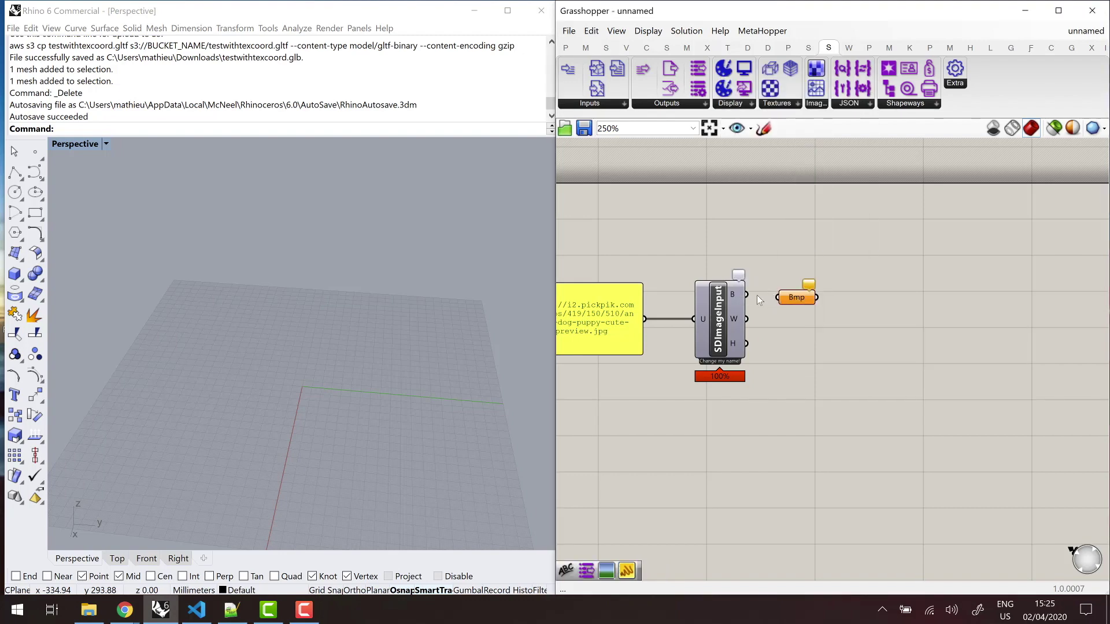
drag(747, 296, 799, 300)
click(922, 302)
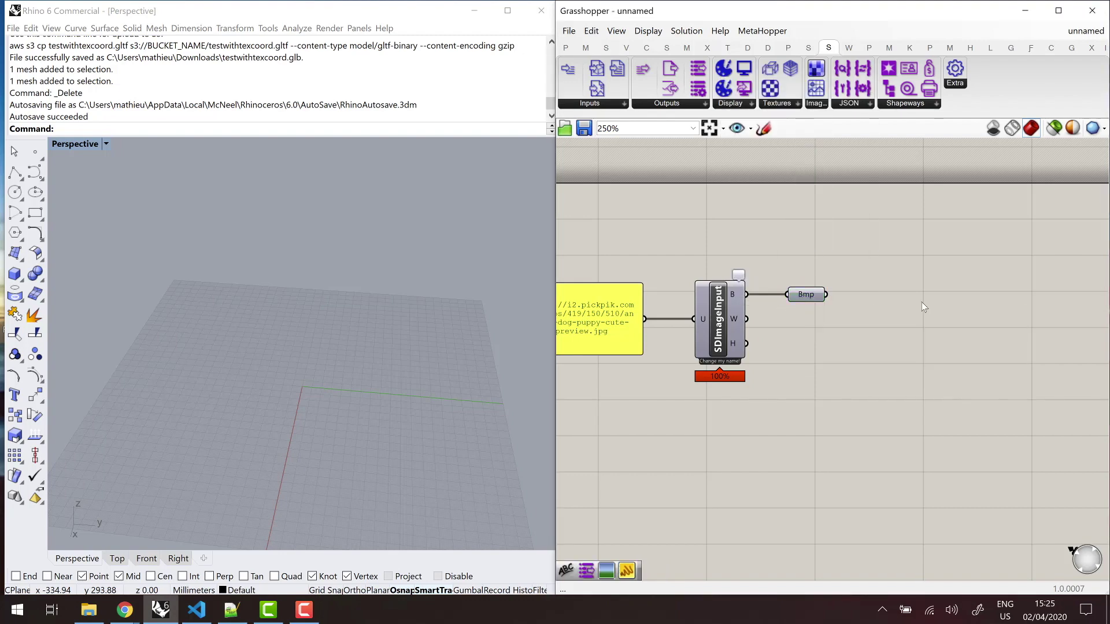
Step: Add a Quick Preview component and feed it from the Bitmap parameter, placing it above the other components
double_click(921, 302)
text(quick)
key(Return)
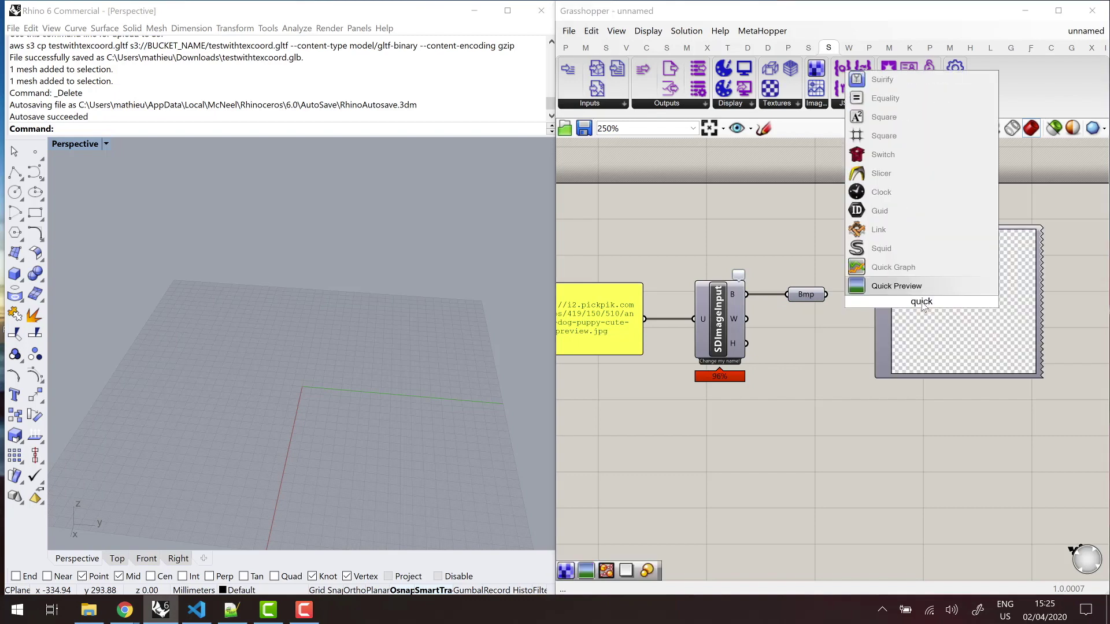
drag(827, 294, 923, 253)
scroll(700, 354, down, 2)
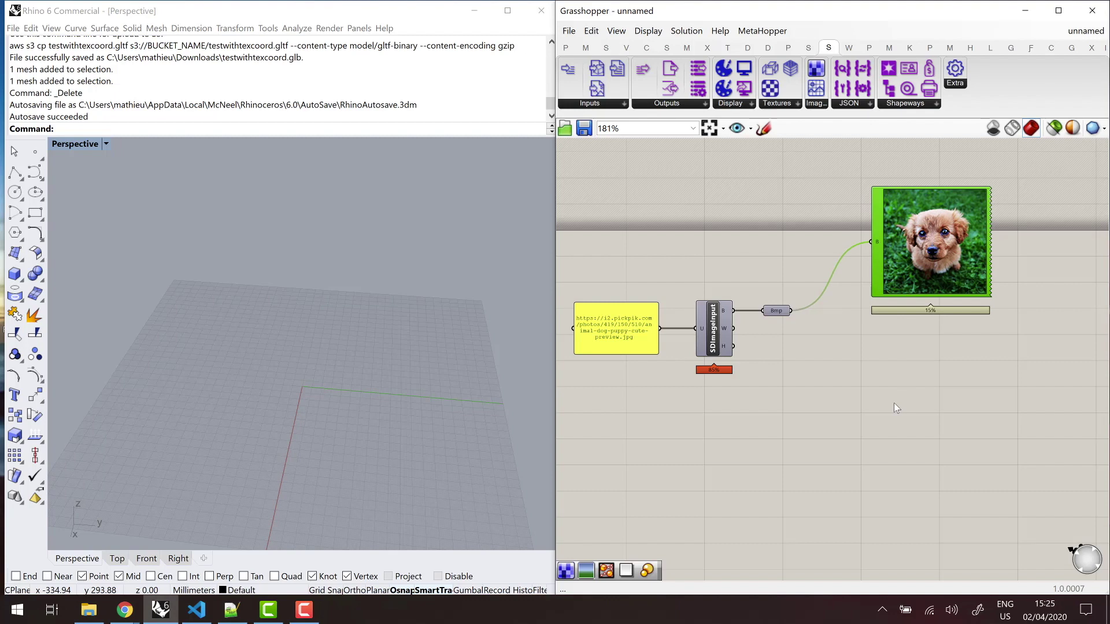
click(808, 48)
mouse_move(824, 51)
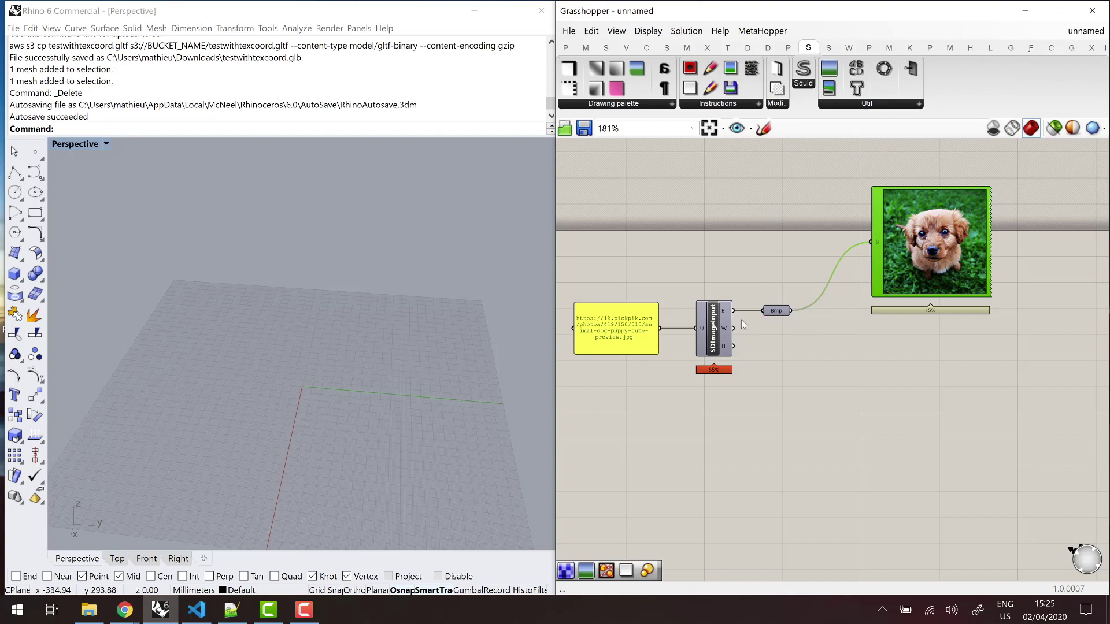
click(776, 313)
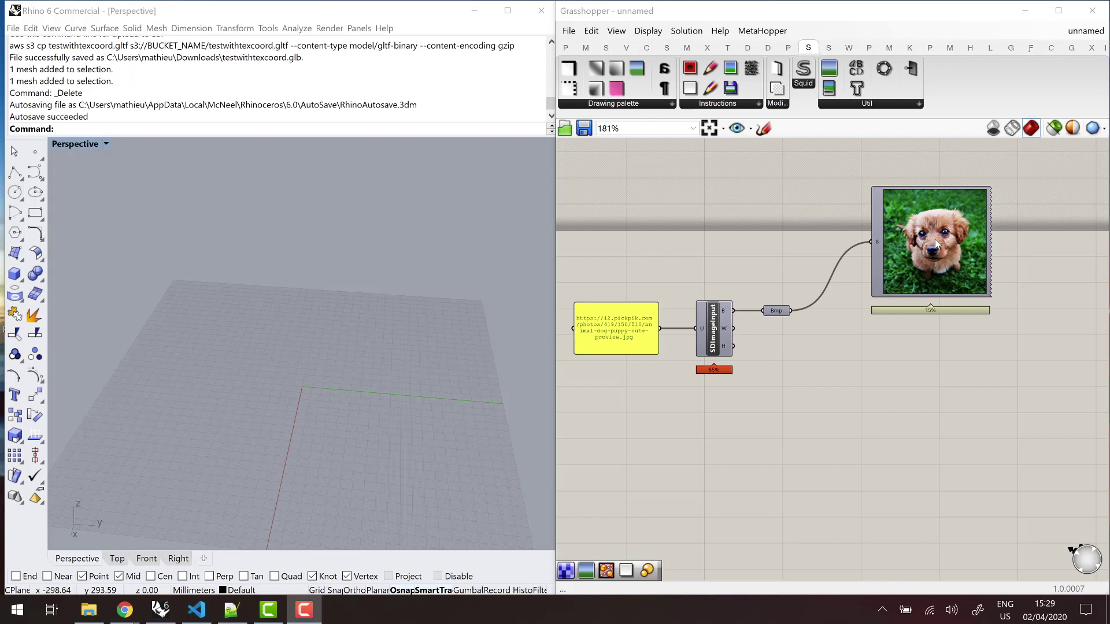
click(867, 106)
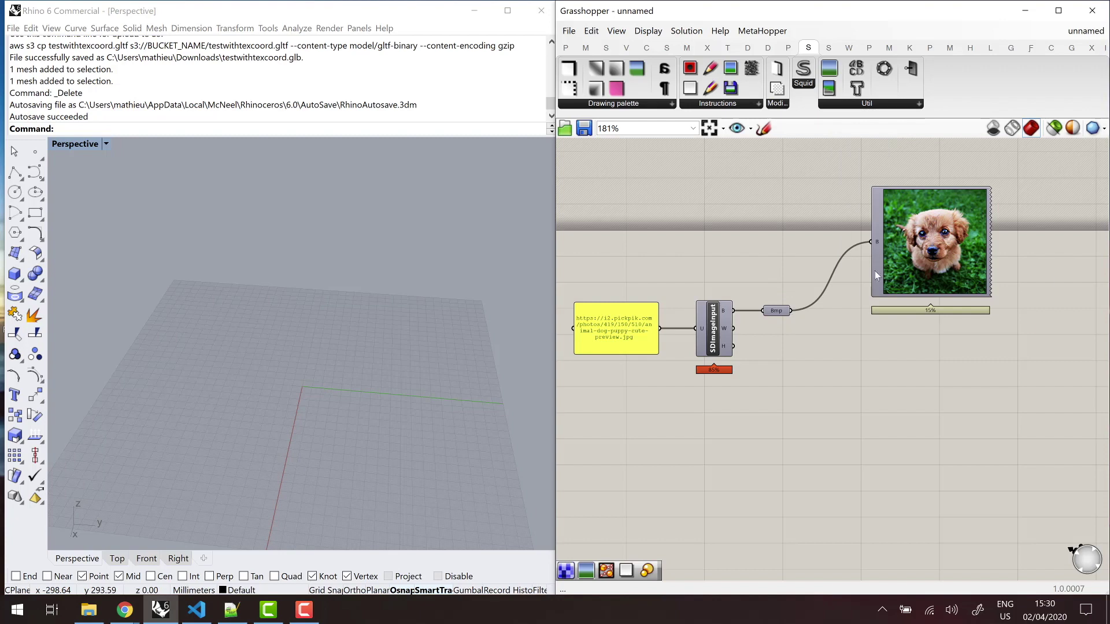
click(778, 310)
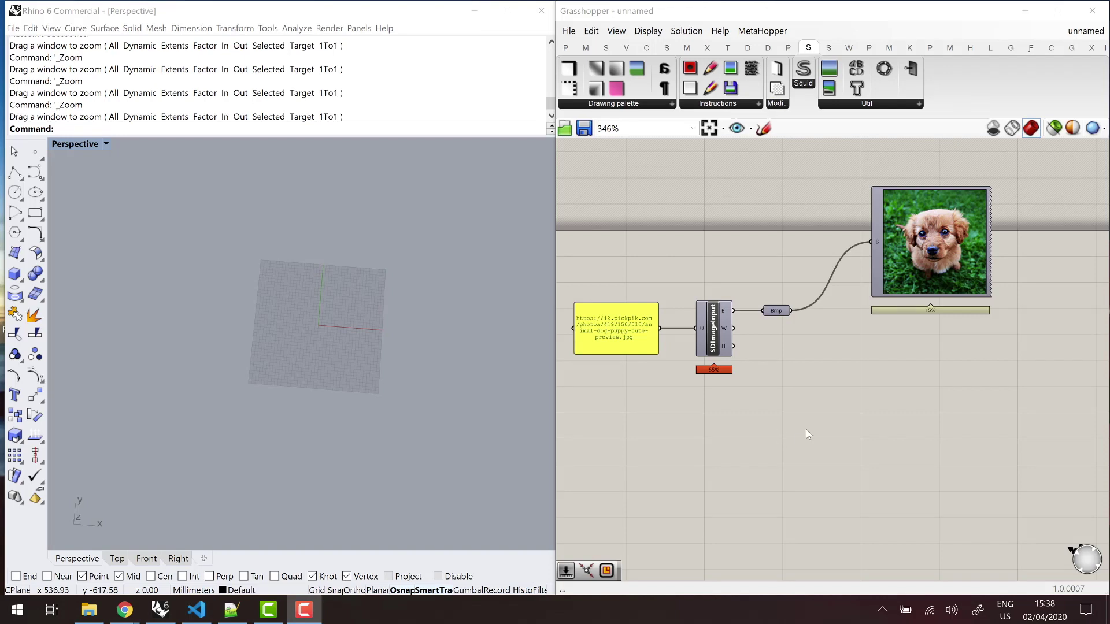
Step: Add a Voronoi component and a Populate 2D component below the image input
double_click(804, 428)
text(voronoi)
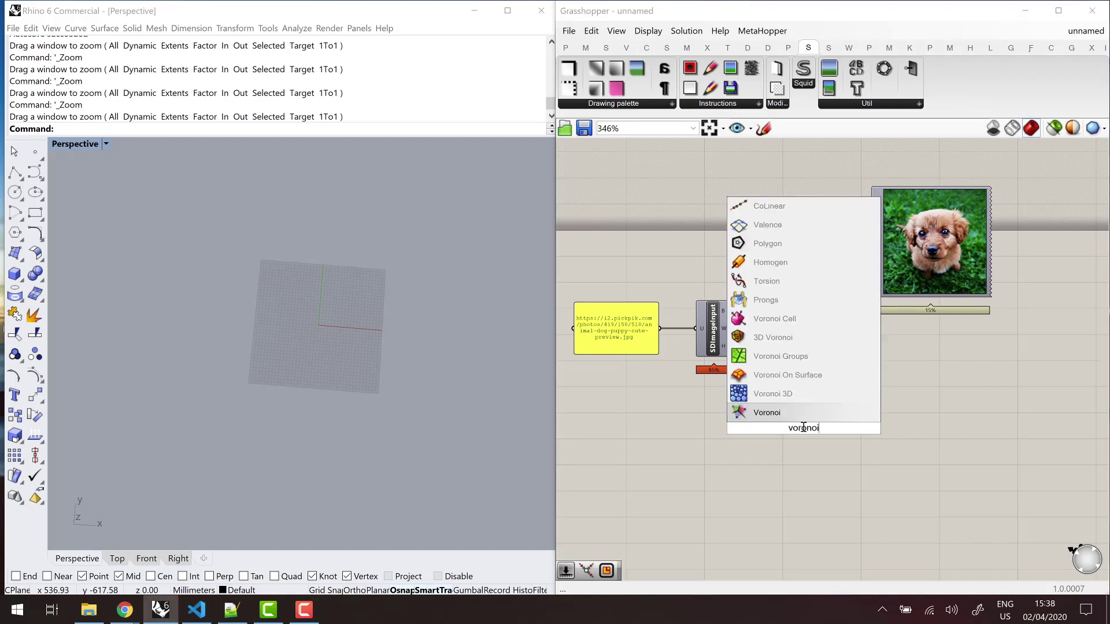
key(Return)
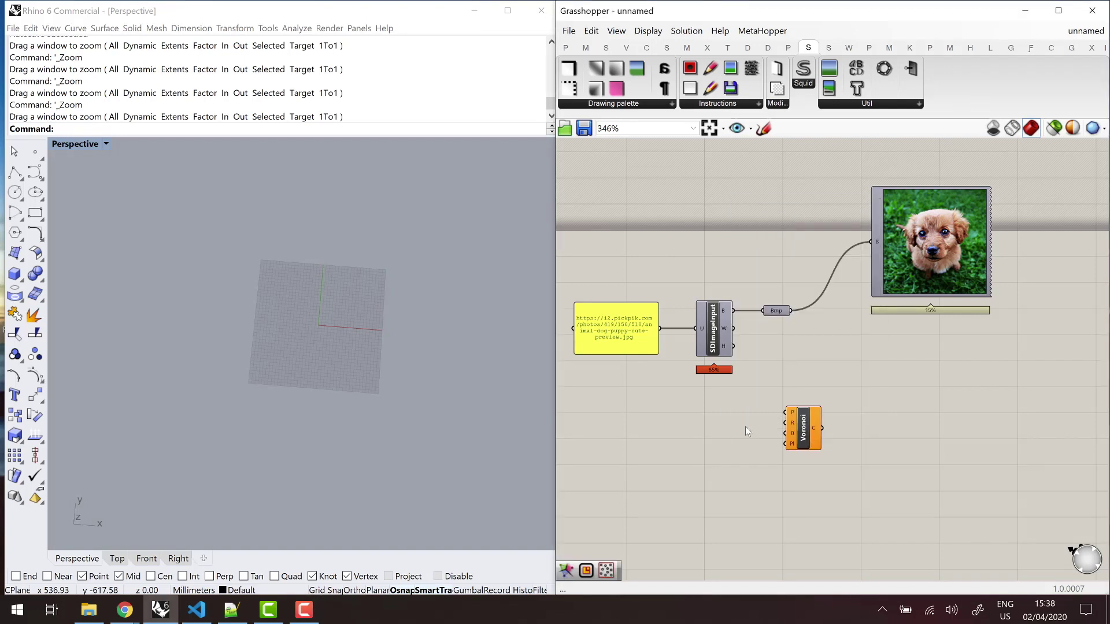
double_click(736, 429)
text(popu)
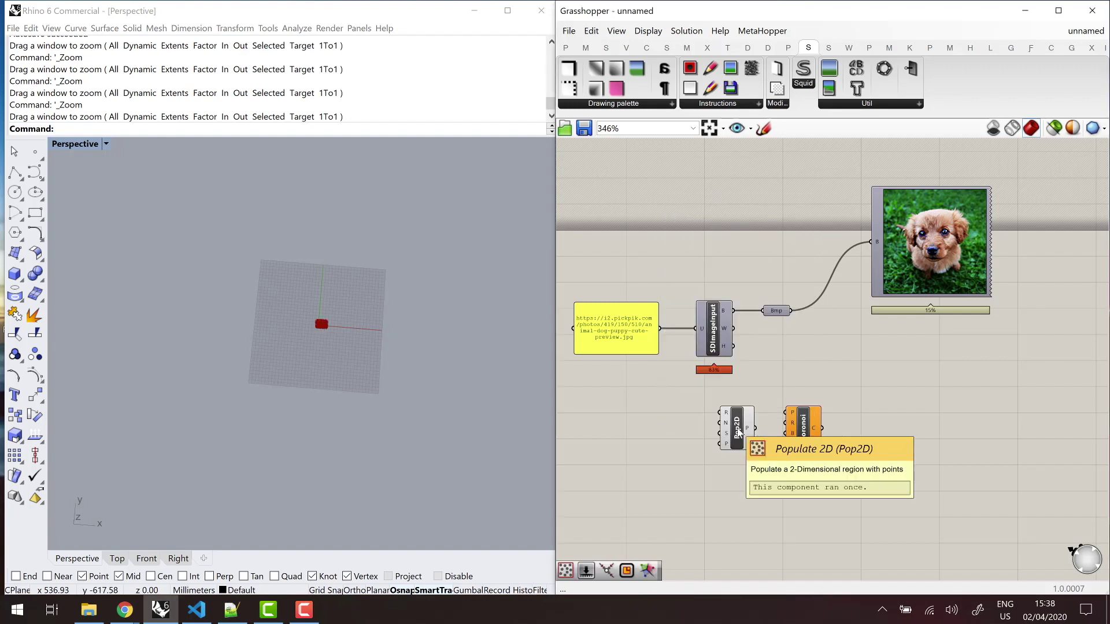
Step: Connect the points output of Populate 2D to Voronoi's P input and inspect the resulting cells in the Rhino viewport
scroll(738, 430, up, 3)
drag(783, 428, 931, 410)
click(351, 345)
scroll(350, 346, up, 3)
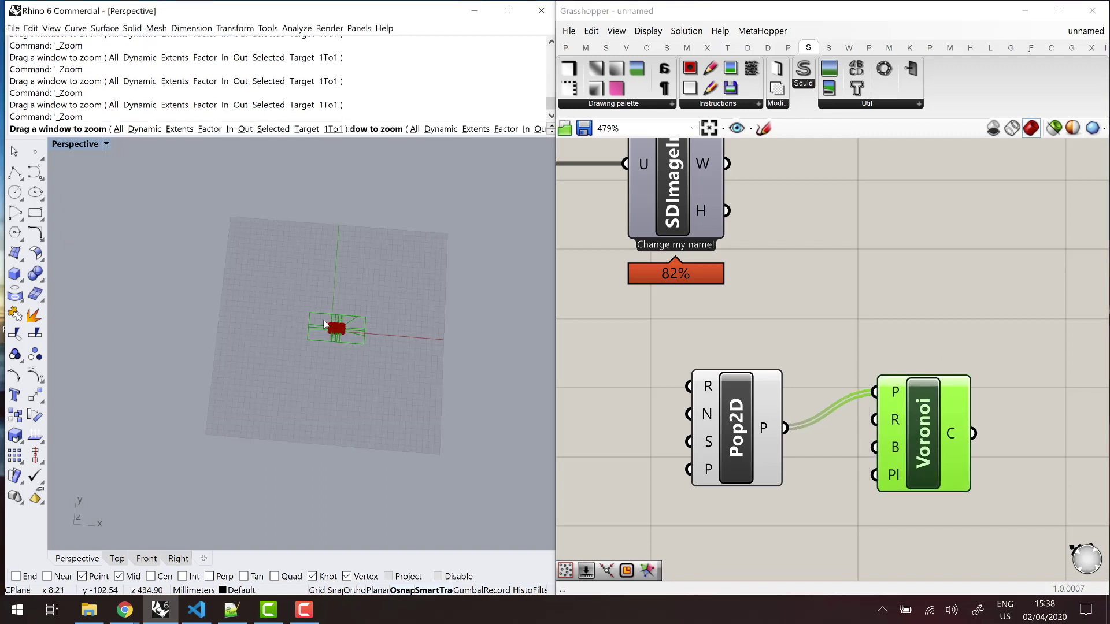
scroll(350, 341, up, 3)
scroll(323, 344, up, 2)
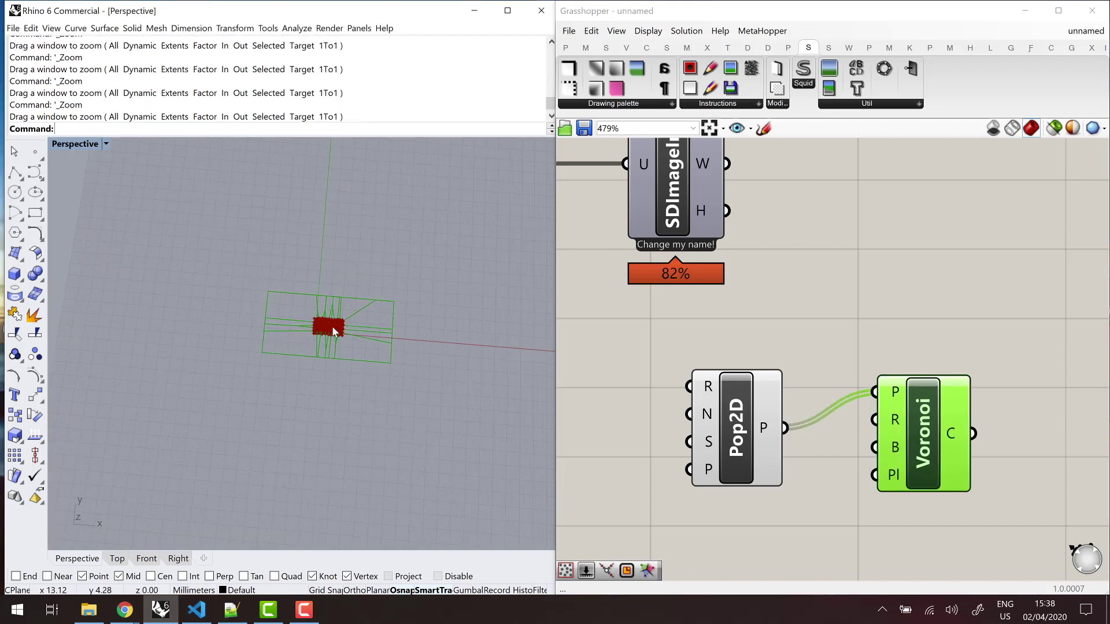
drag(927, 441, 918, 465)
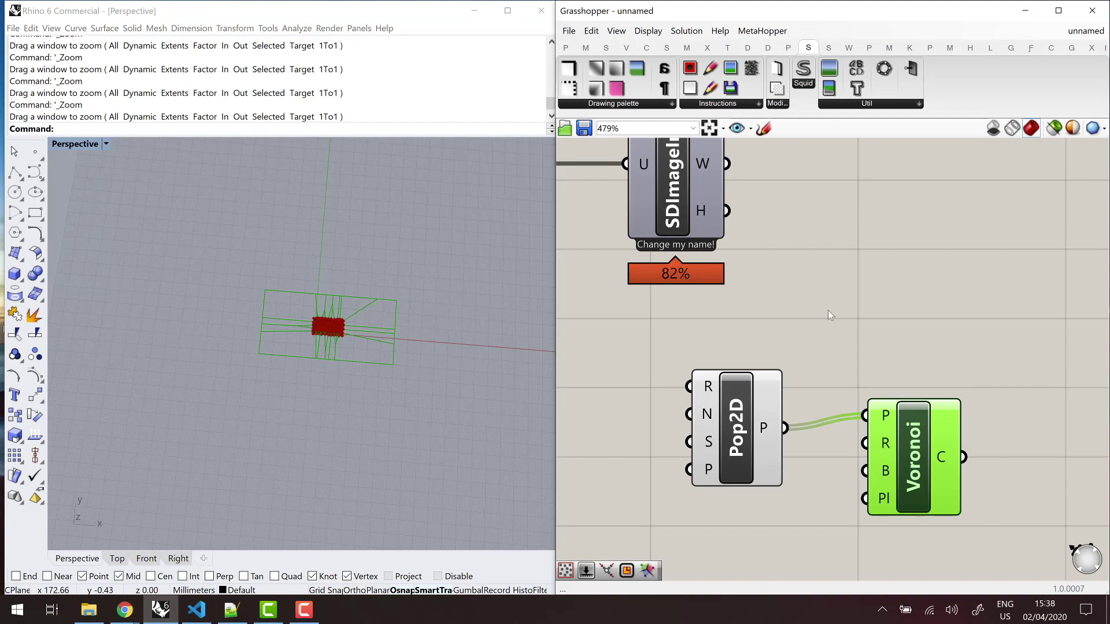
Step: Add a Rectangle component in front of the Populate 2D component
scroll(830, 315, down, 2)
drag(740, 376, 773, 375)
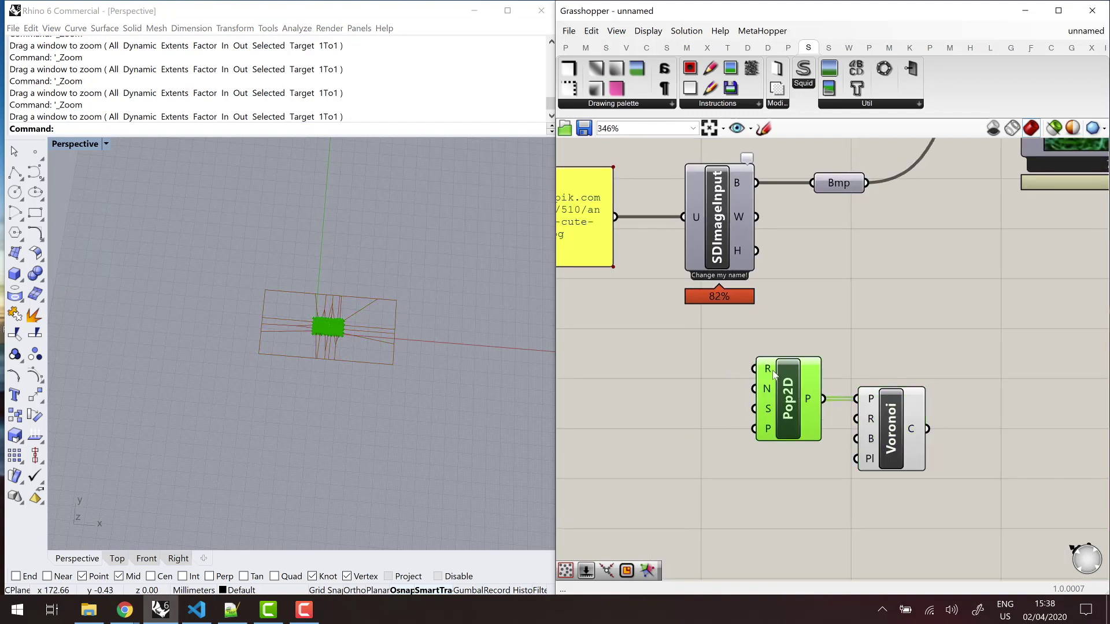
double_click(713, 374)
text(rec)
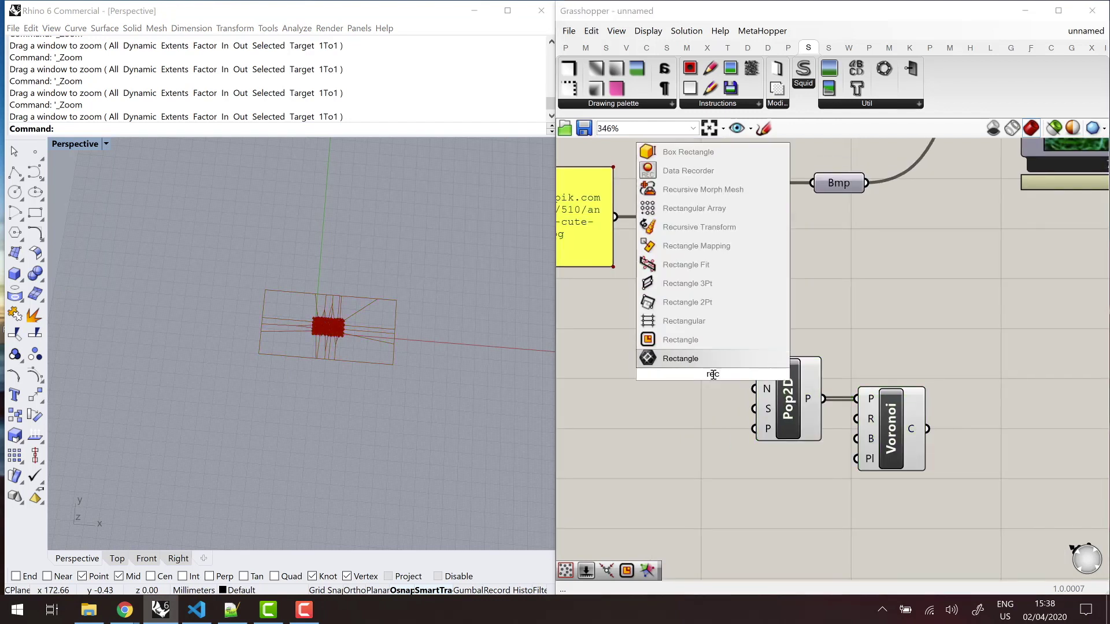
key(Return)
scroll(710, 376, down, 5)
drag(844, 443, 757, 378)
click(746, 347)
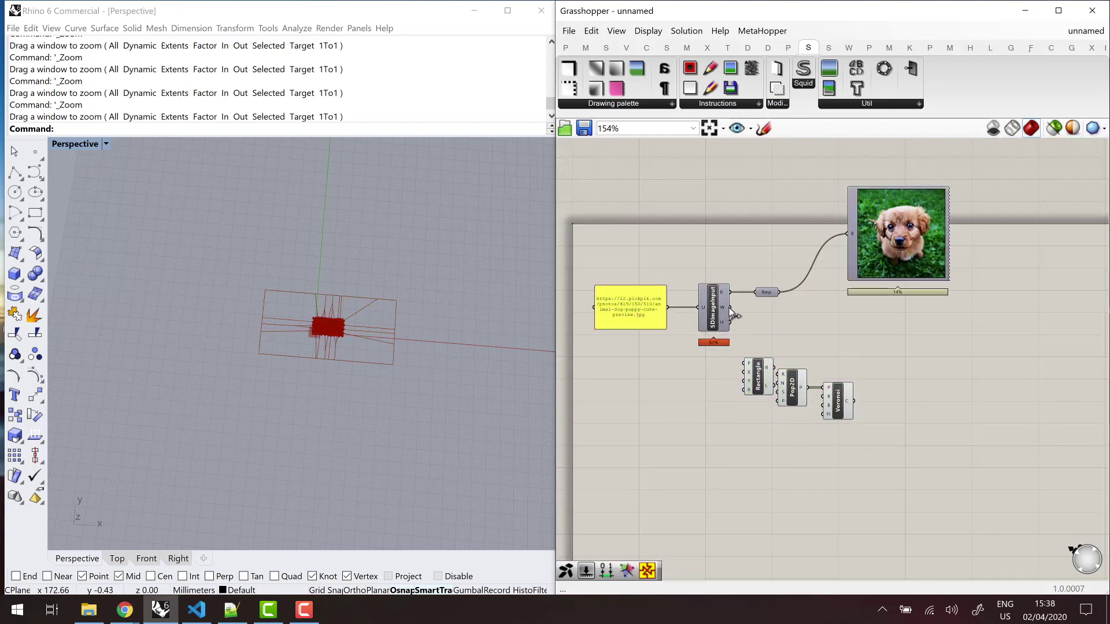
Step: Connect SDImageInput's W and H outputs to the Rectangle's X and Y inputs and check the rectangle in the Rhino viewport
drag(731, 313, 745, 371)
mouse_move(723, 310)
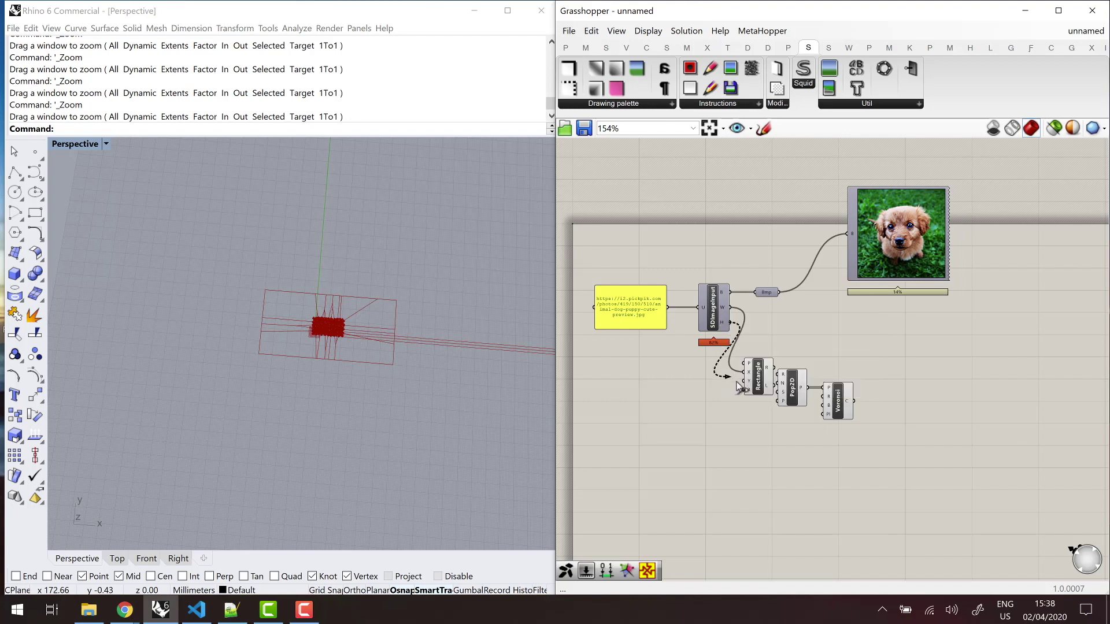
drag(738, 383, 746, 381)
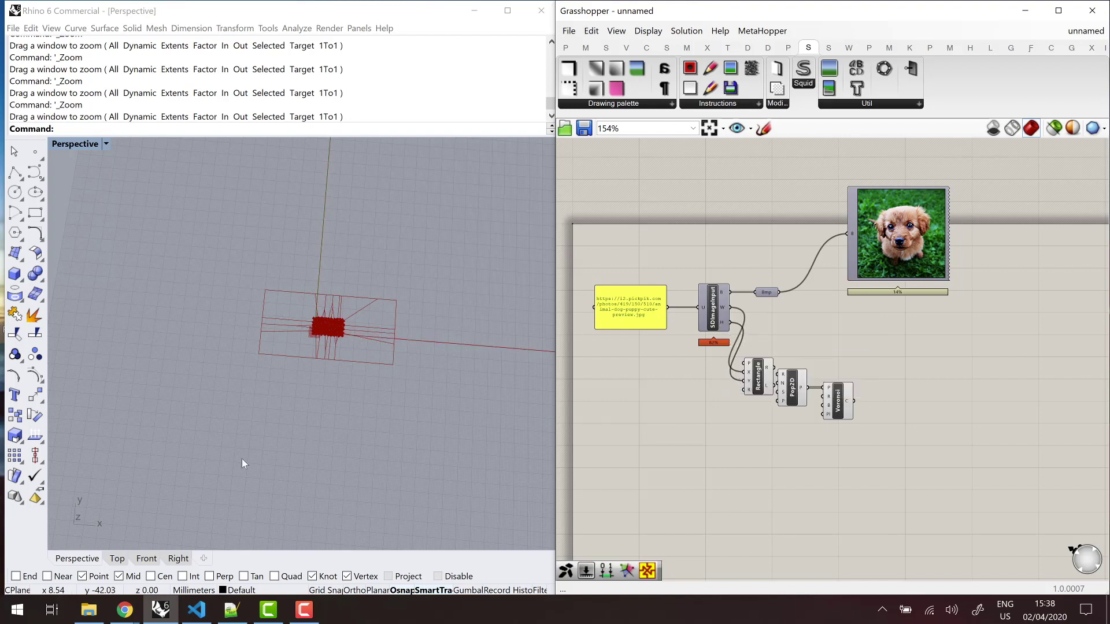
scroll(276, 428, down, 6)
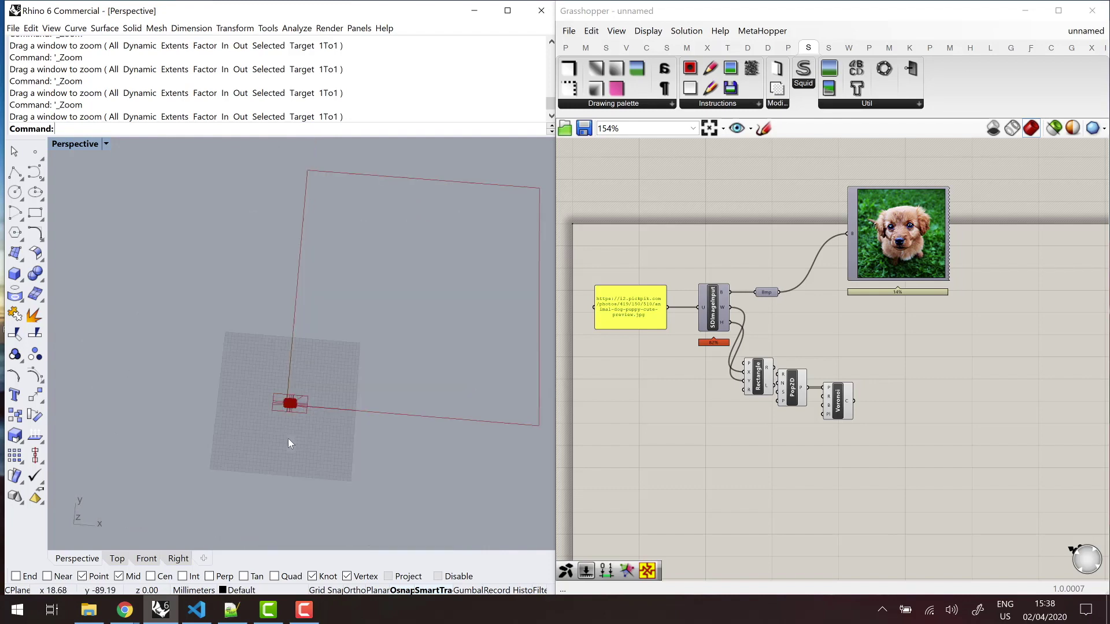
scroll(288, 444, down, 2)
scroll(394, 405, up, 3)
scroll(764, 370, up, 3)
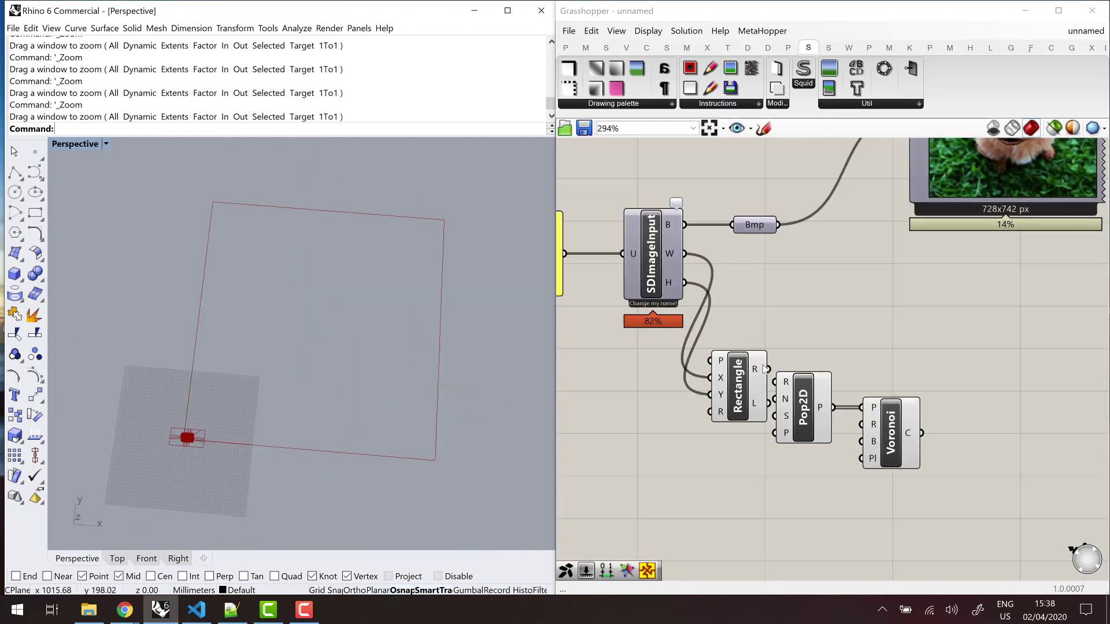
Step: Connect the Rectangle's R output to Populate 2D's R input and Voronoi's B input, spacing the components apart
drag(767, 369, 822, 408)
drag(901, 441, 922, 441)
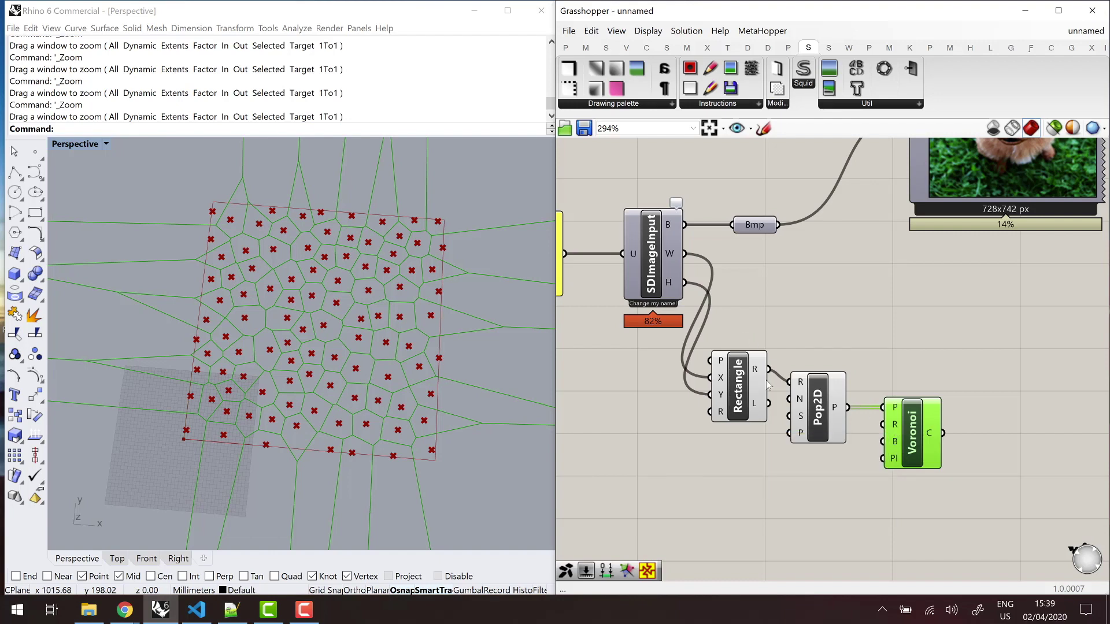
drag(768, 369, 884, 444)
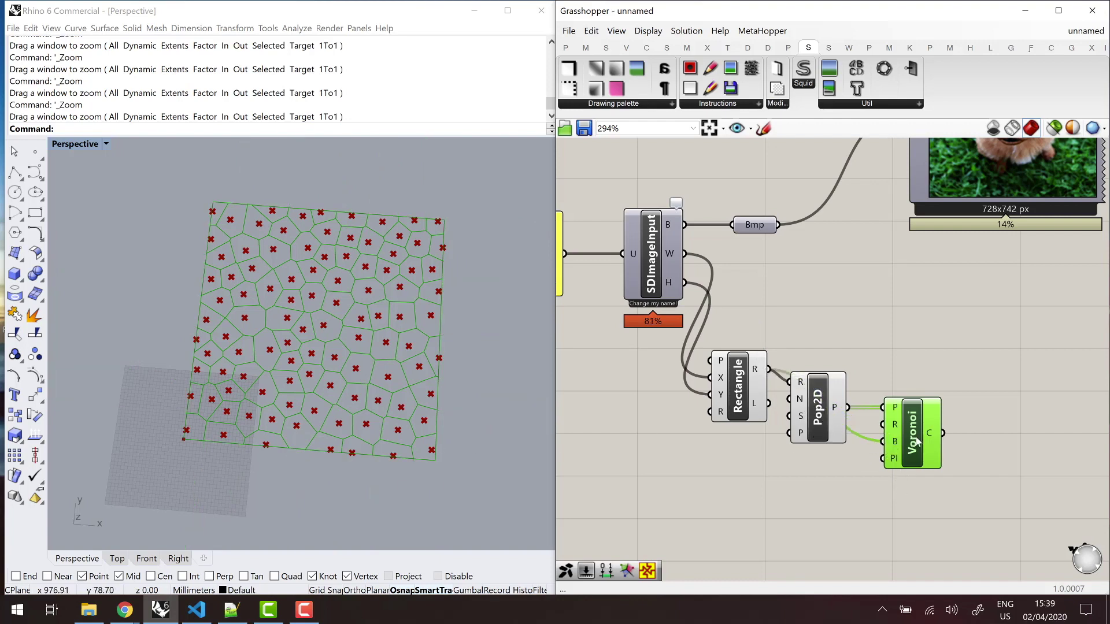
click(1015, 418)
click(923, 435)
mouse_move(930, 434)
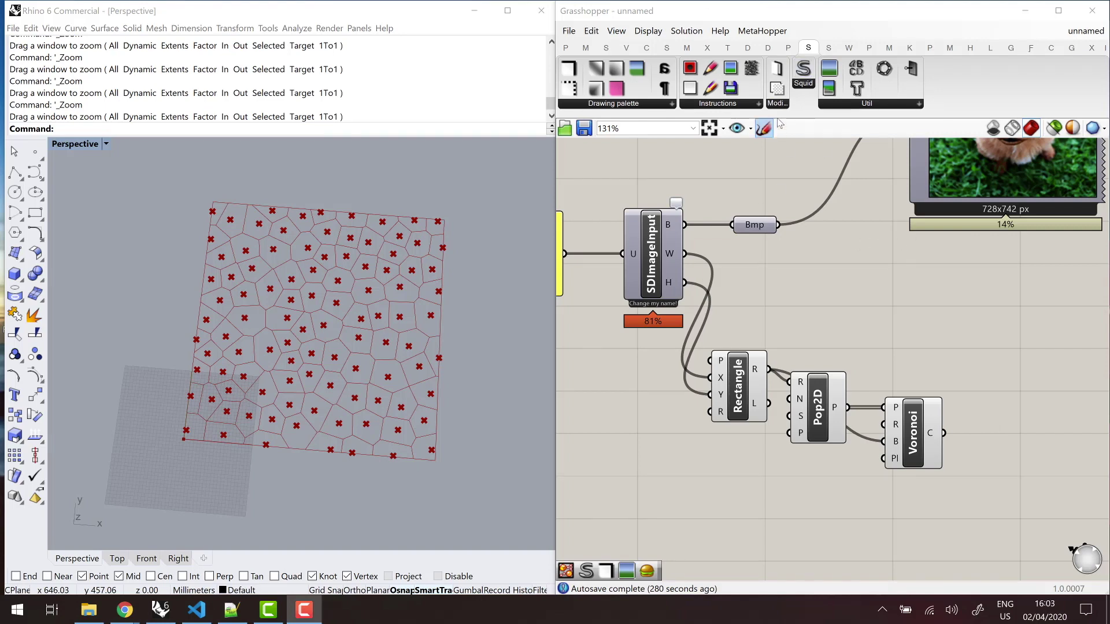
Step: Add a Squid component beyond Voronoi and connect the Rectangle's R output to its R input
drag(799, 75, 995, 374)
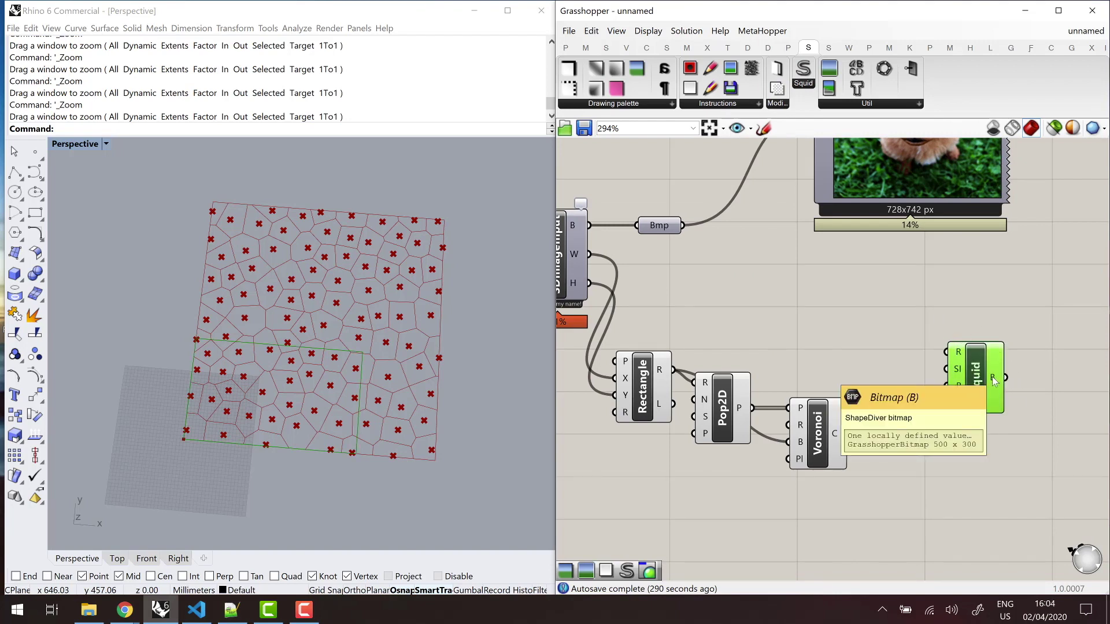
drag(975, 381, 989, 381)
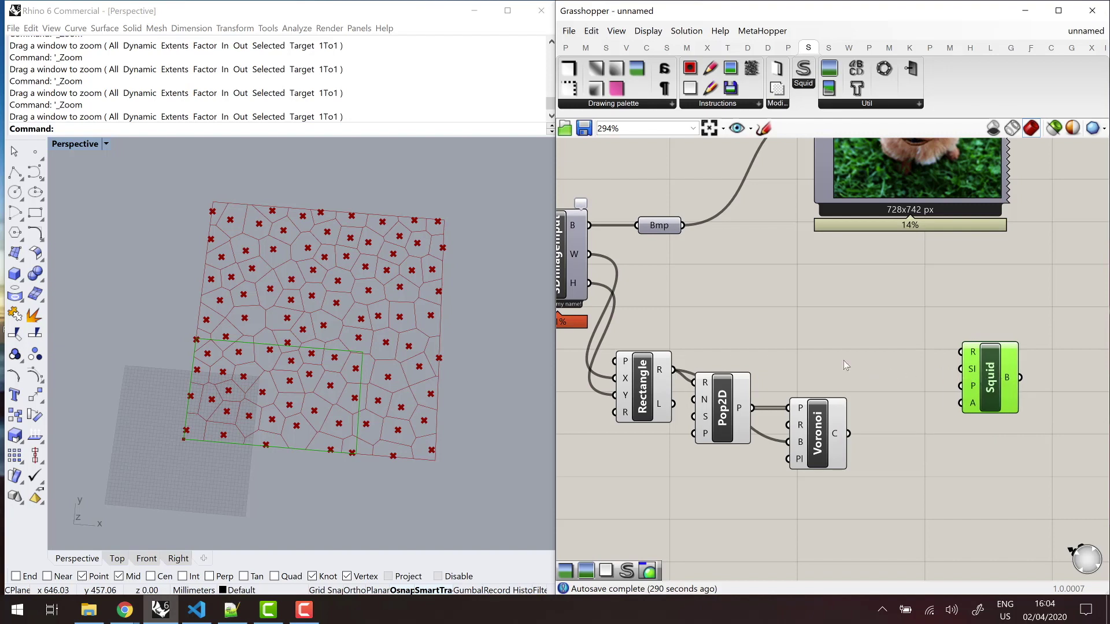
drag(673, 370, 1012, 396)
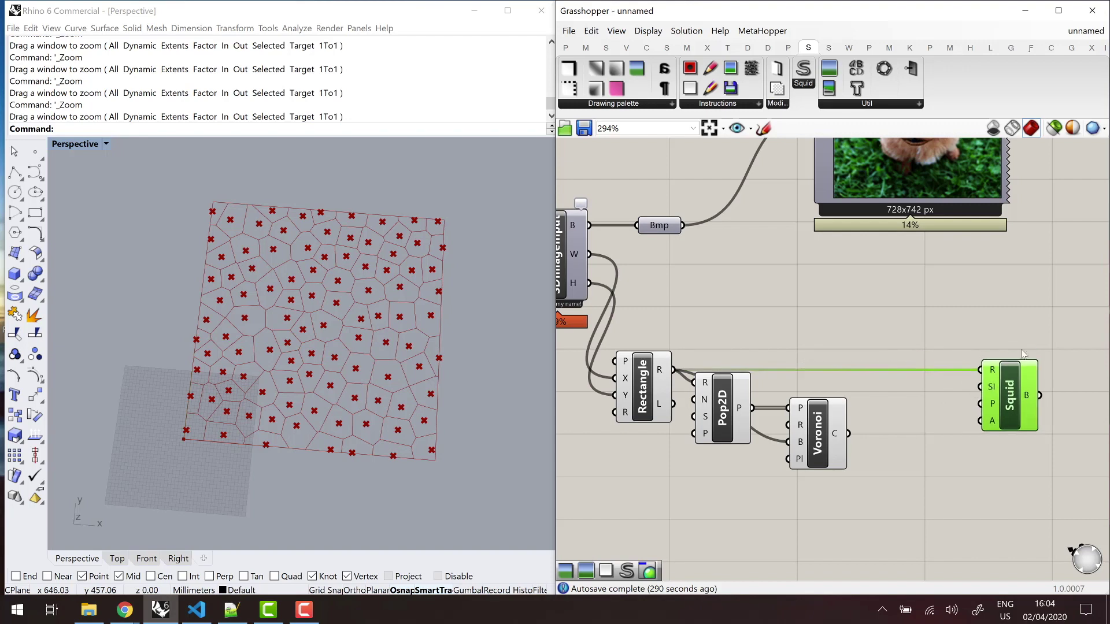
click(645, 379)
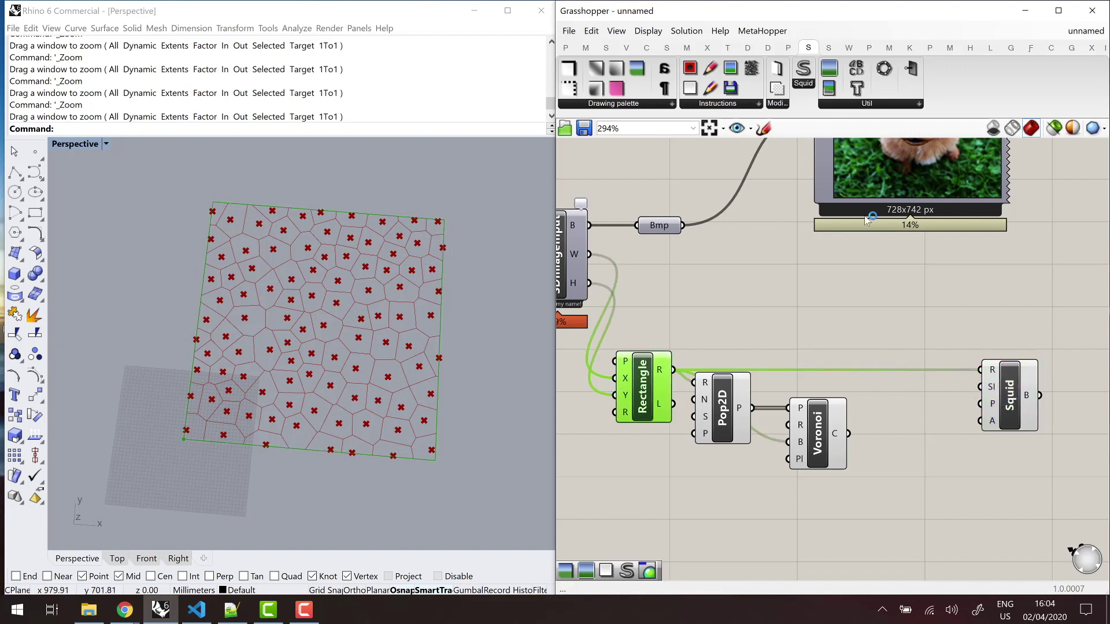
scroll(905, 206, down, 3)
scroll(775, 330, up, 3)
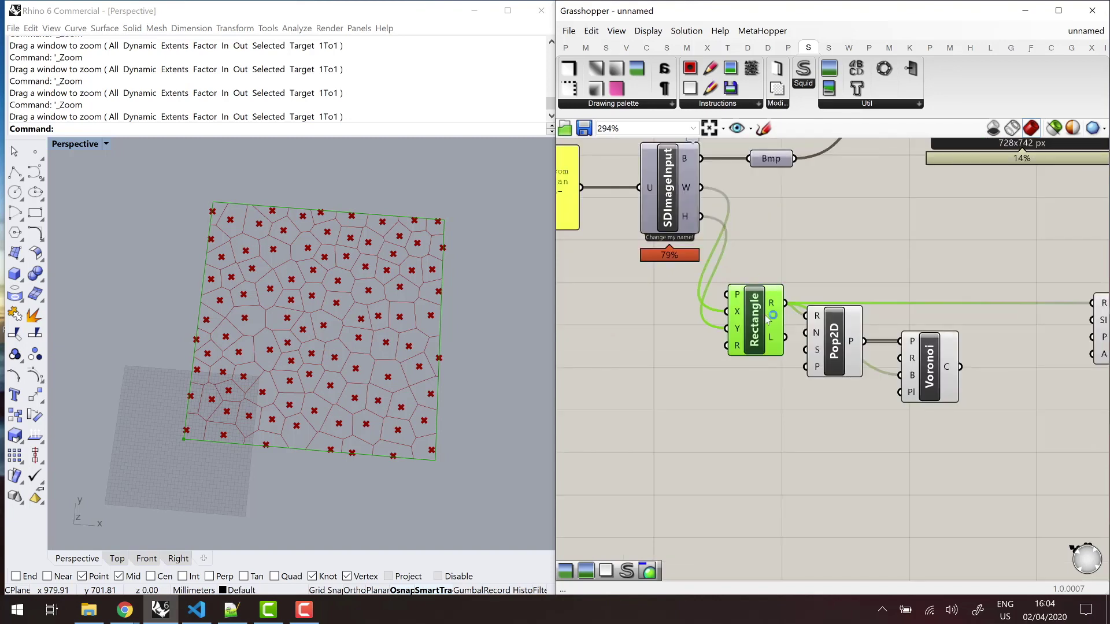
scroll(697, 344, down, 3)
scroll(959, 329, up, 1)
click(960, 330)
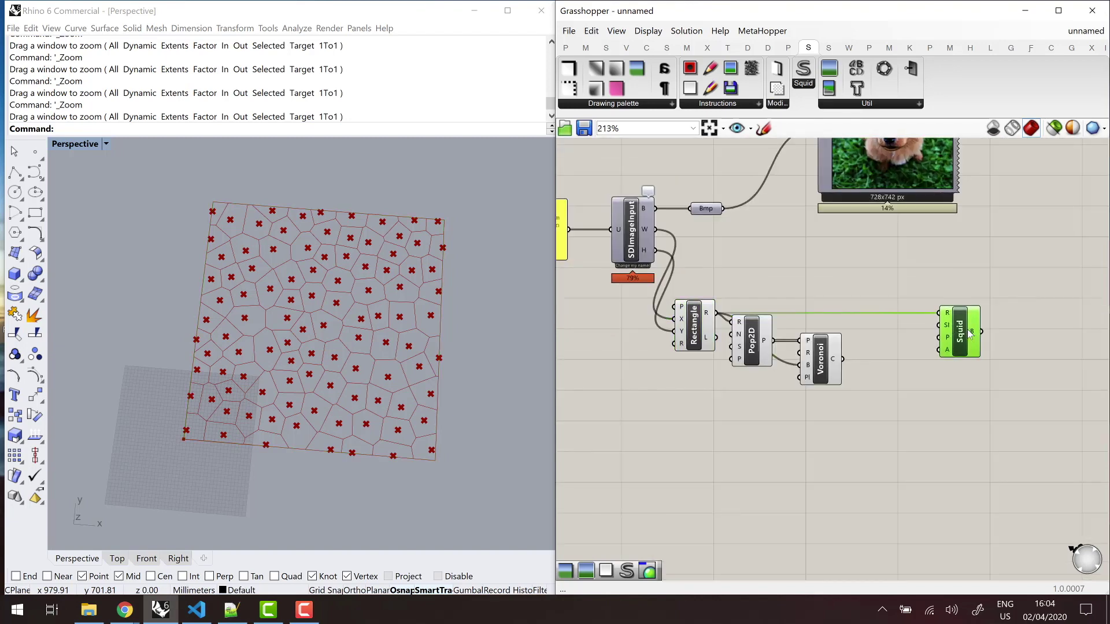
Step: Add a Clear instruction in front of Squid and connect its SI output to Squid's SI input
click(735, 104)
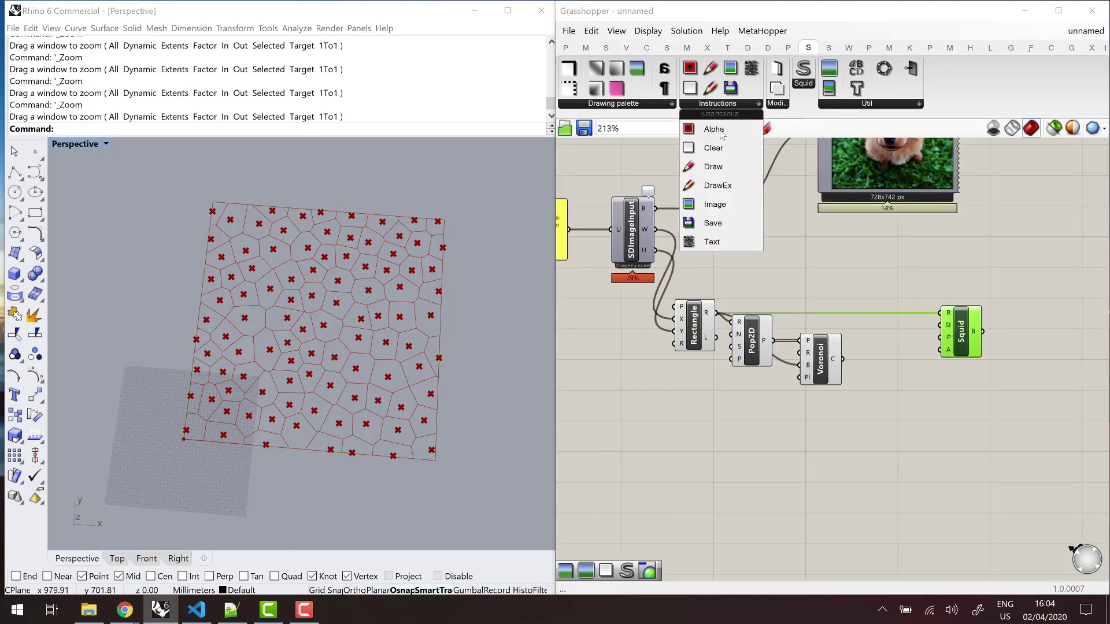
drag(703, 145, 965, 325)
scroll(885, 321, up, 2)
scroll(820, 364, down, 2)
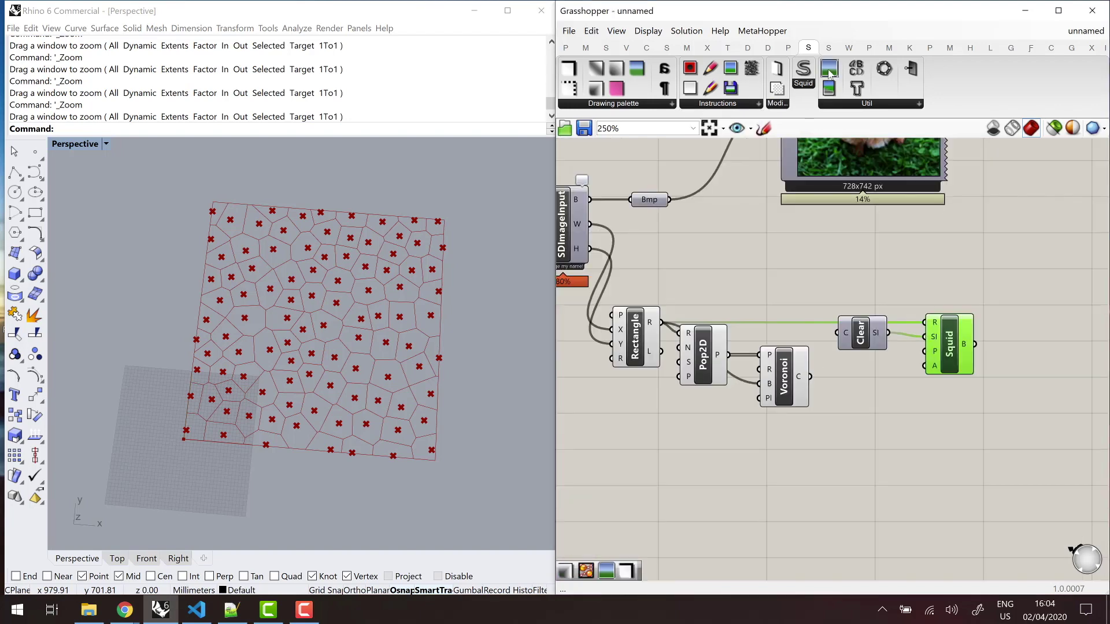
Step: Add another Quick Preview component fed by Squid's B output and place it above and beyond Squid
drag(1028, 293, 1040, 292)
drag(975, 344, 1000, 322)
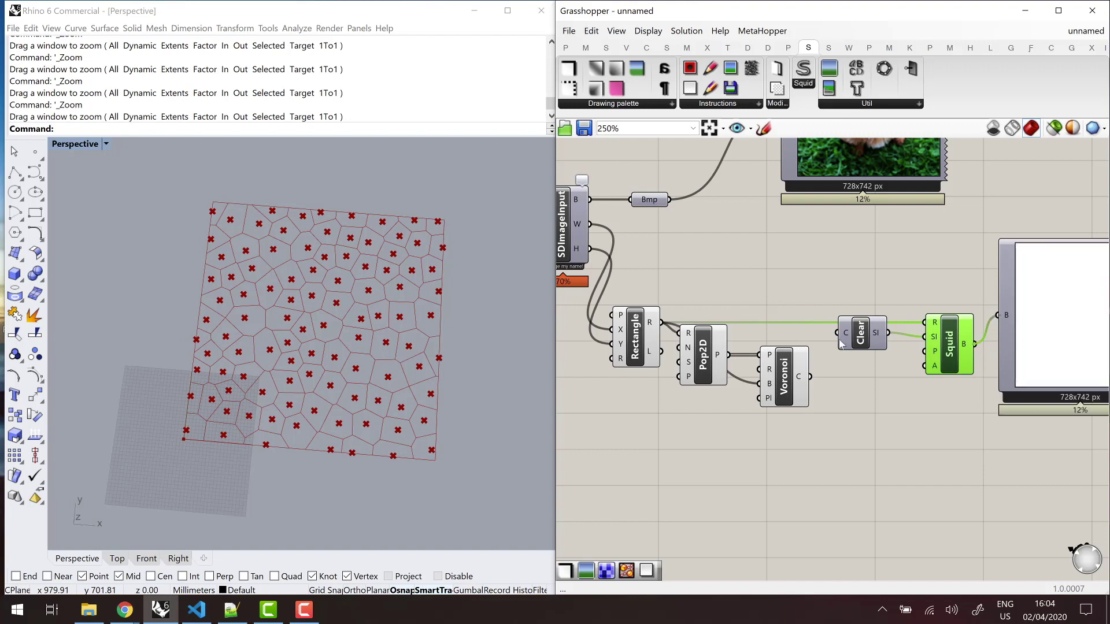
scroll(955, 339, down, 2)
click(955, 338)
scroll(948, 339, up, 2)
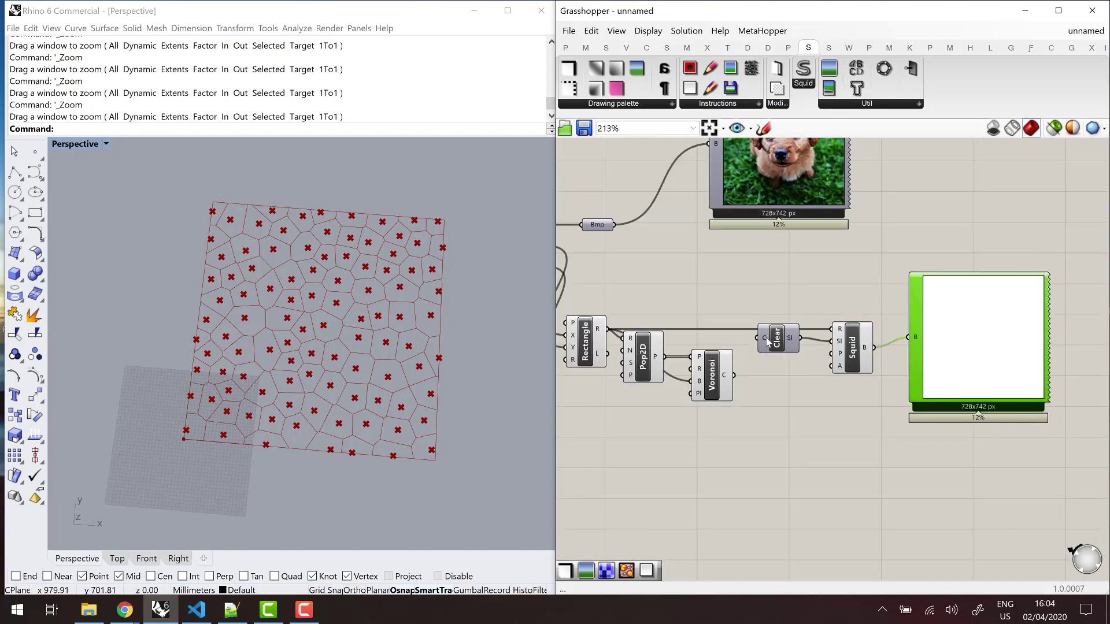
drag(973, 347, 993, 247)
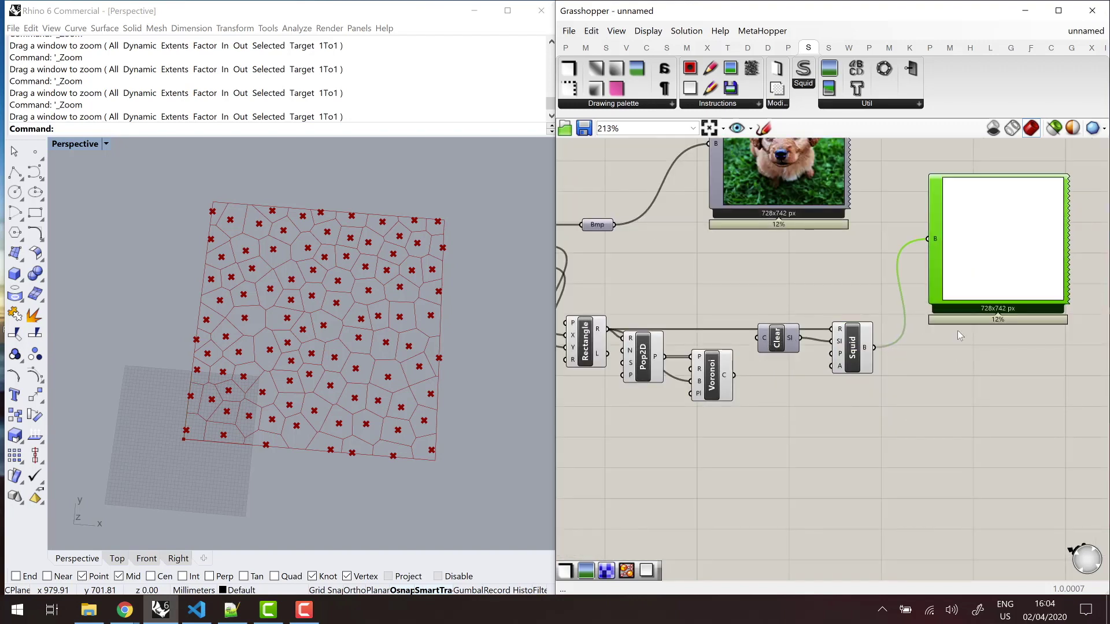
click(957, 331)
scroll(722, 330, up, 3)
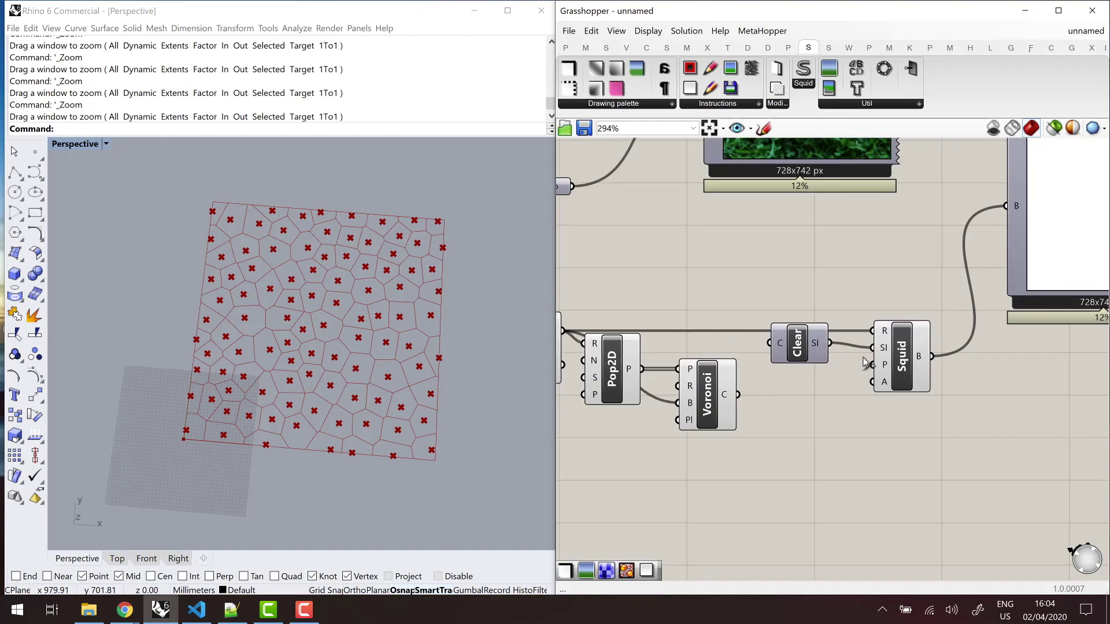
Step: Add a Draw instruction below Clear and connect Voronoi's C output to its C input
click(717, 104)
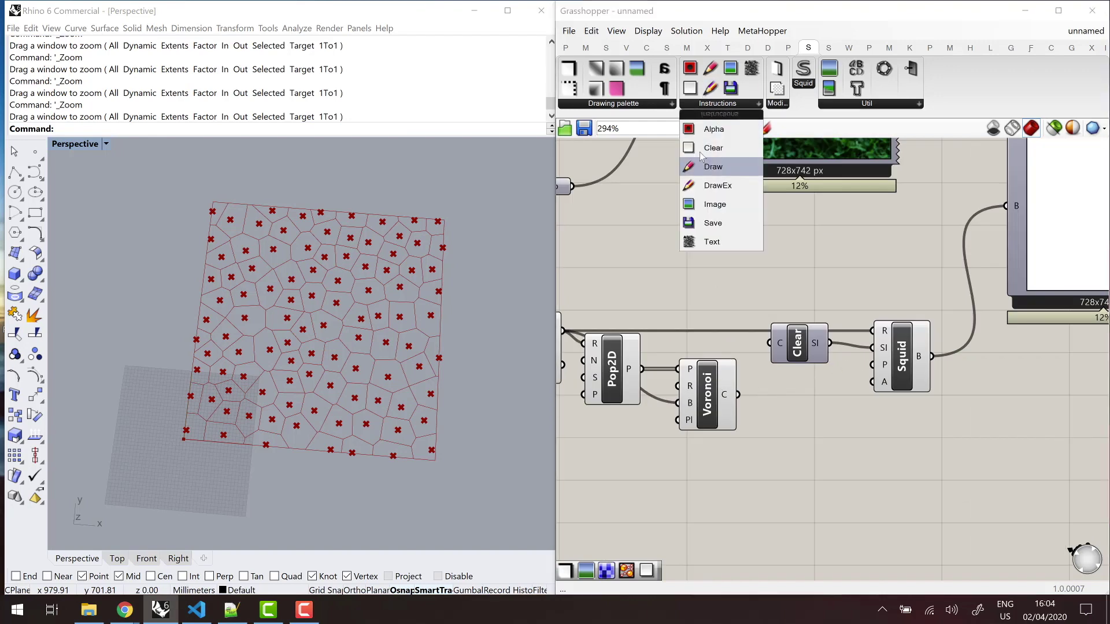
mouse_move(712, 167)
mouse_down()
mouse_move(731, 185)
mouse_move(804, 421)
mouse_up()
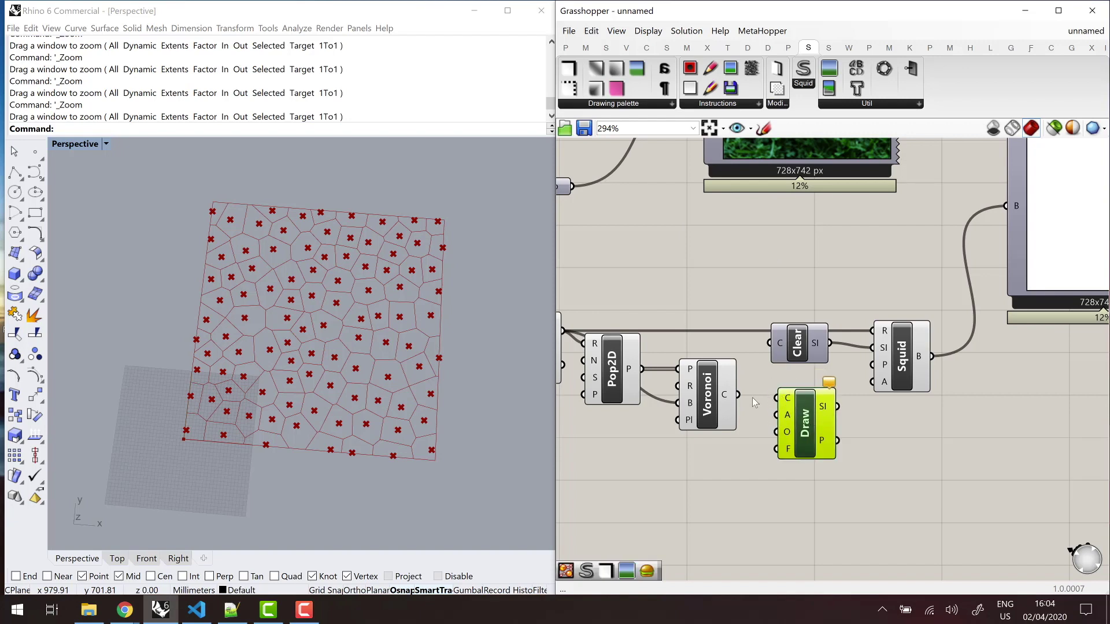
drag(738, 394, 777, 398)
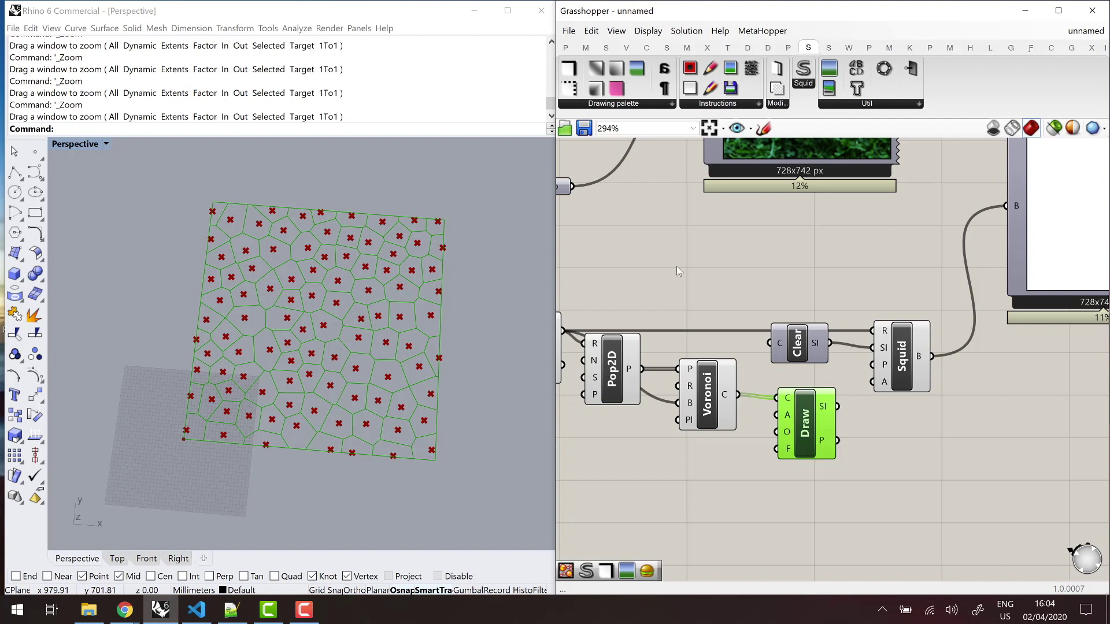
Step: Add an Outline component below Voronoi and connect its output to Draw's O input
drag(569, 68, 720, 477)
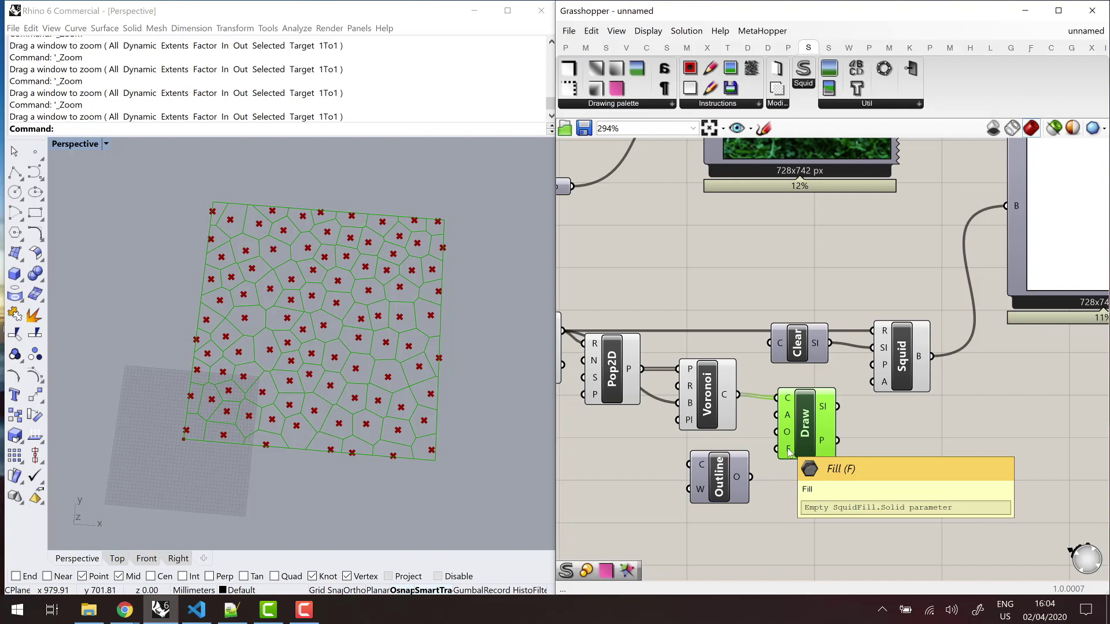
drag(803, 443, 811, 439)
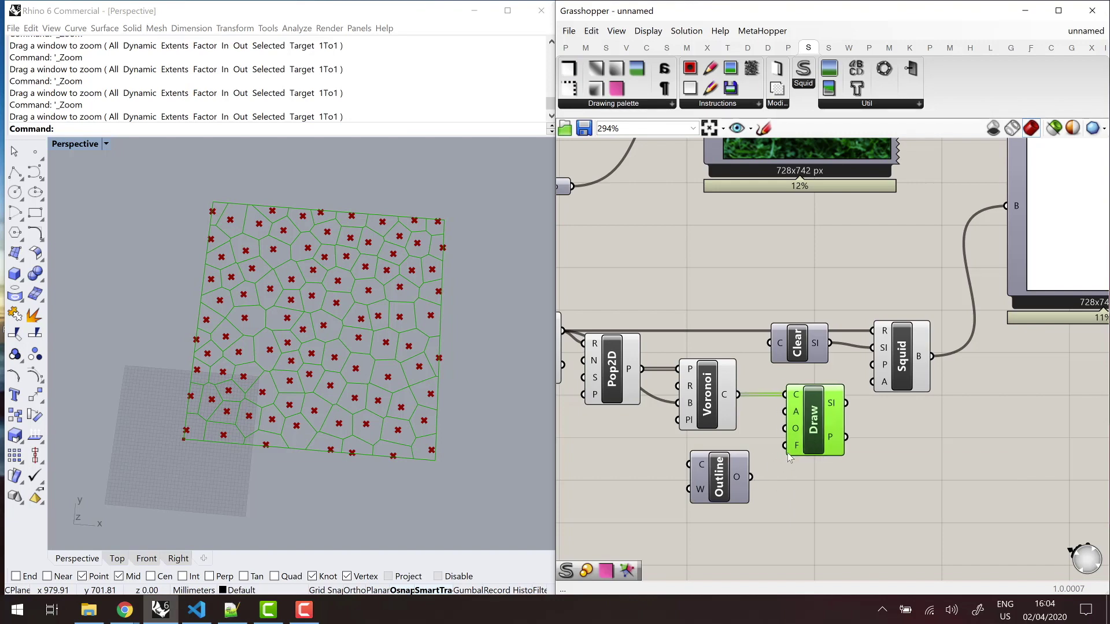
drag(751, 477, 796, 429)
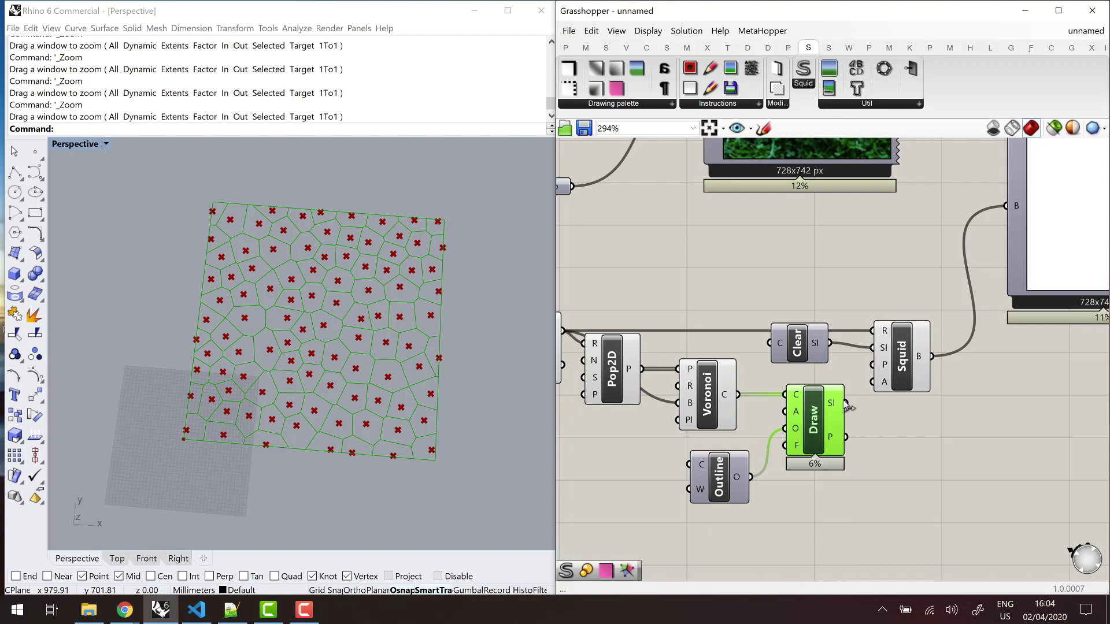
Step: Connect Draw's SI output to Squid's SI input in addition to Clear and inspect the image preview
shift+drag(845, 403, 873, 347)
scroll(860, 381, down, 3)
scroll(1041, 283, up, 3)
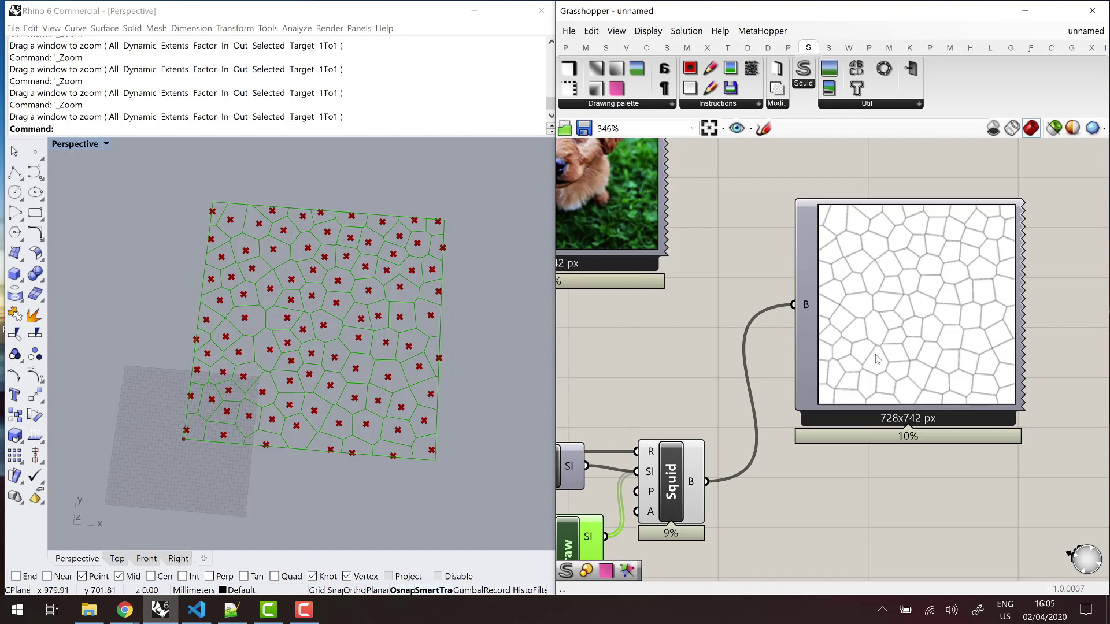
scroll(935, 286, down, 3)
scroll(769, 428, up, 2)
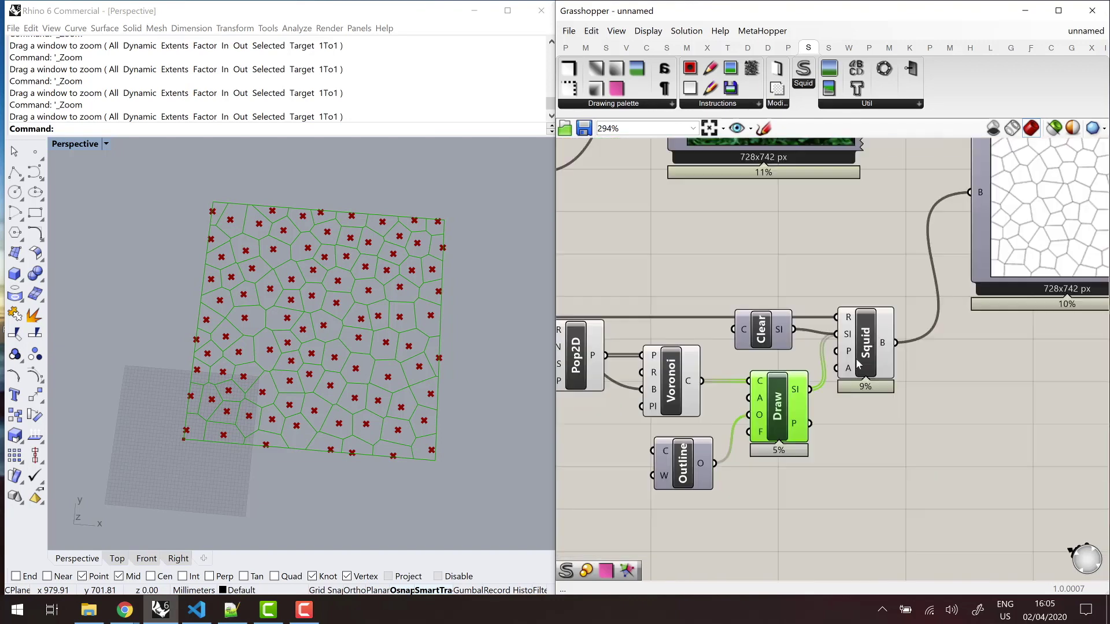
Step: Add a Fill Solid component below Outline and connect its F output to Draw's F input, keeping Outline on the O input
click(671, 476)
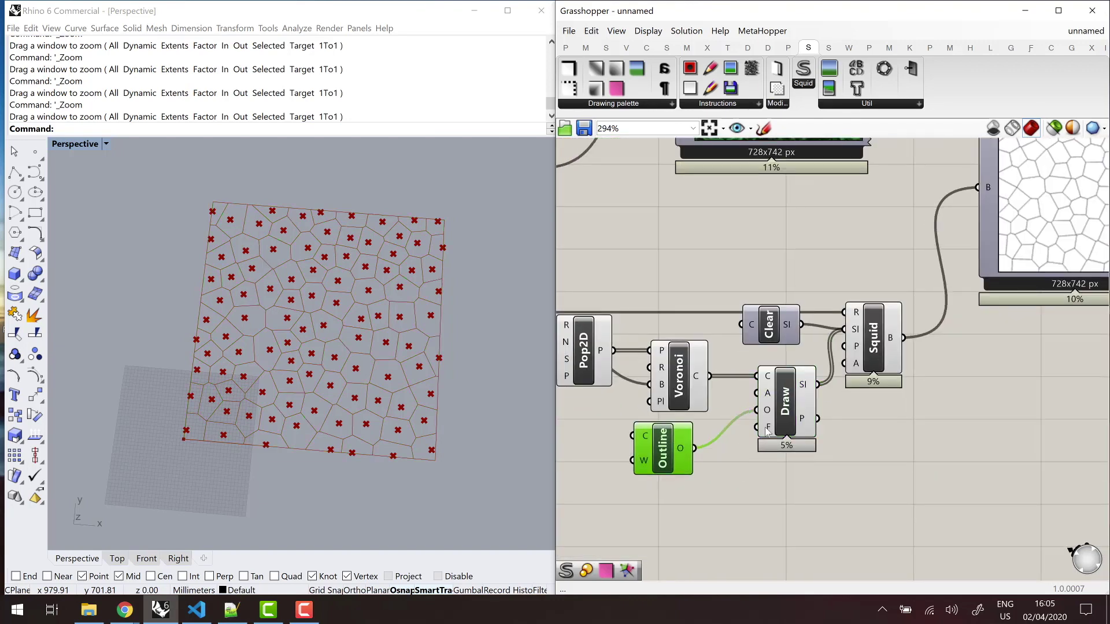
click(597, 104)
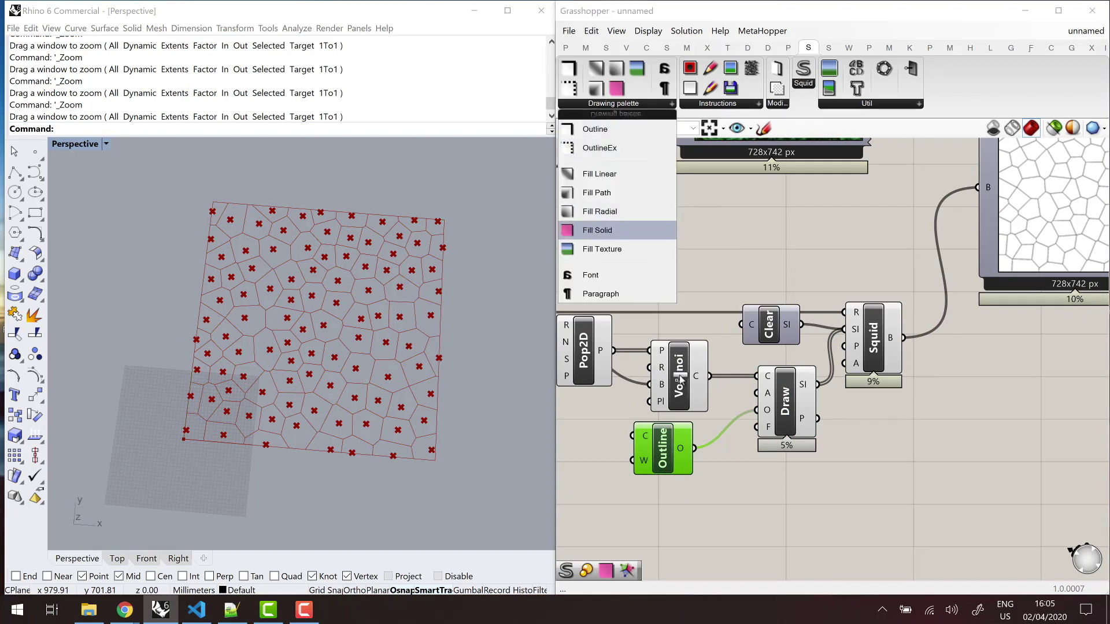
drag(681, 379, 705, 512)
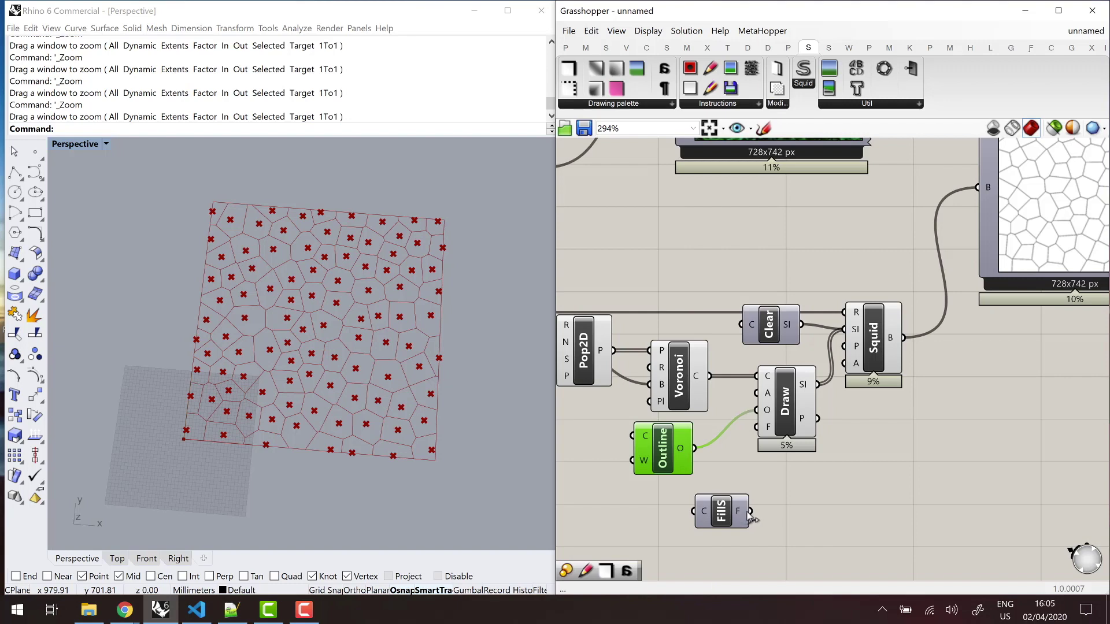
drag(751, 519, 757, 410)
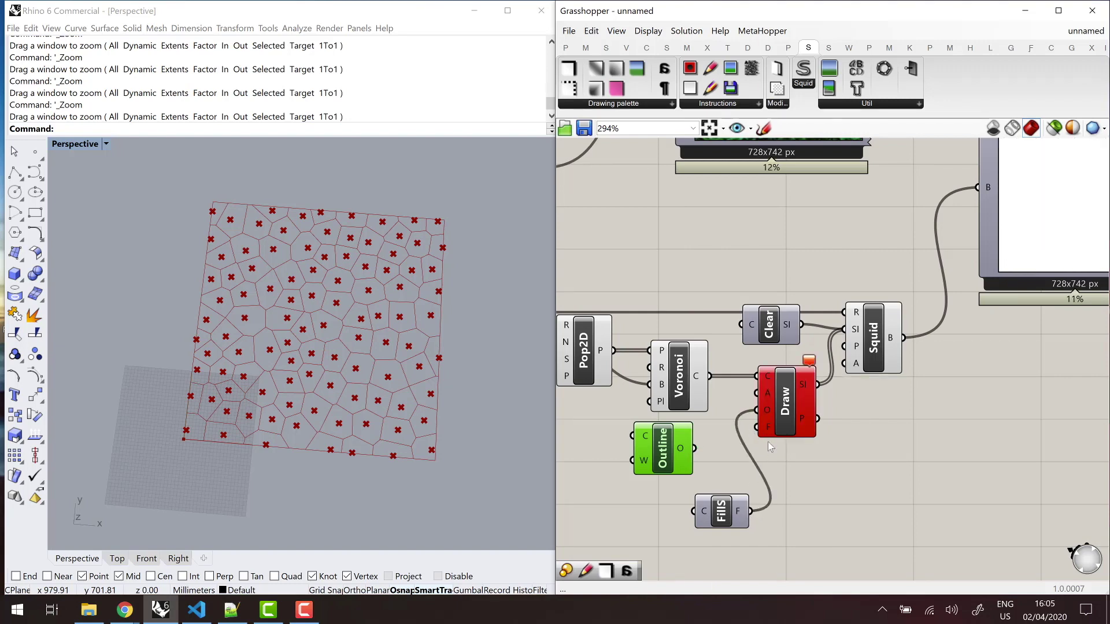
key(ctrl+z)
drag(751, 511, 757, 428)
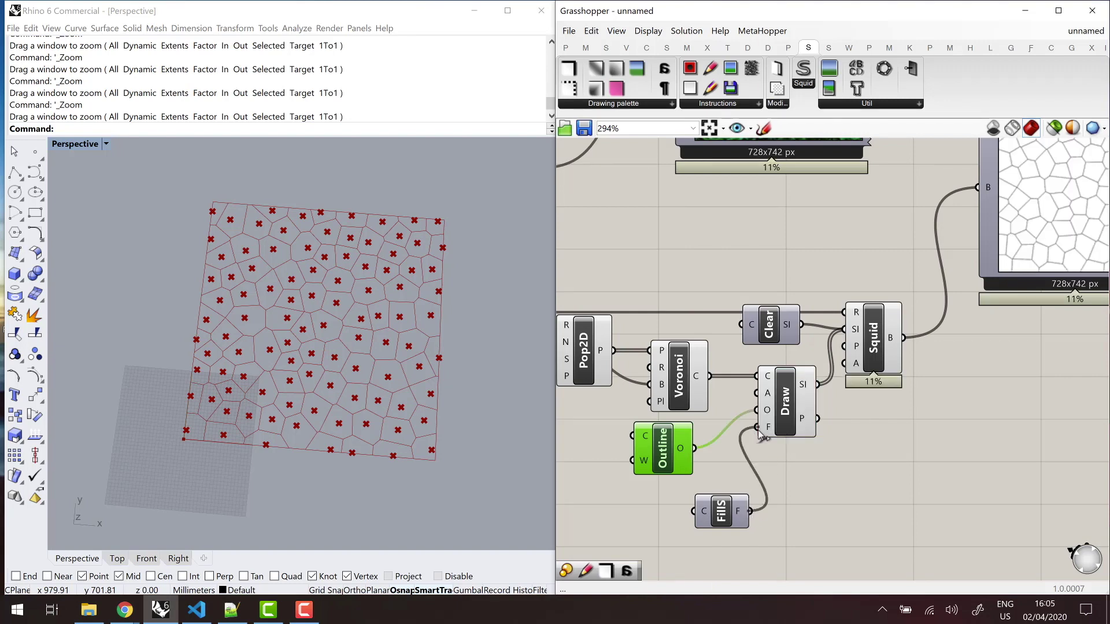
Step: Add a ShapeDiverImageSampler component to the canvas below the Voronoi image preview
scroll(856, 358, down, 2)
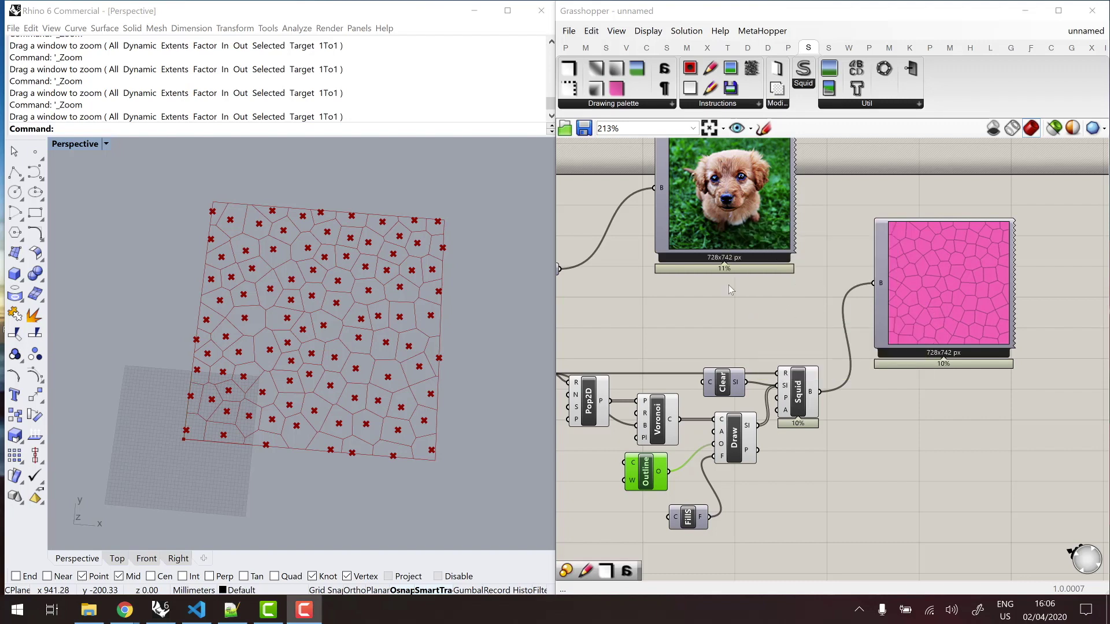
scroll(740, 248, down, 2)
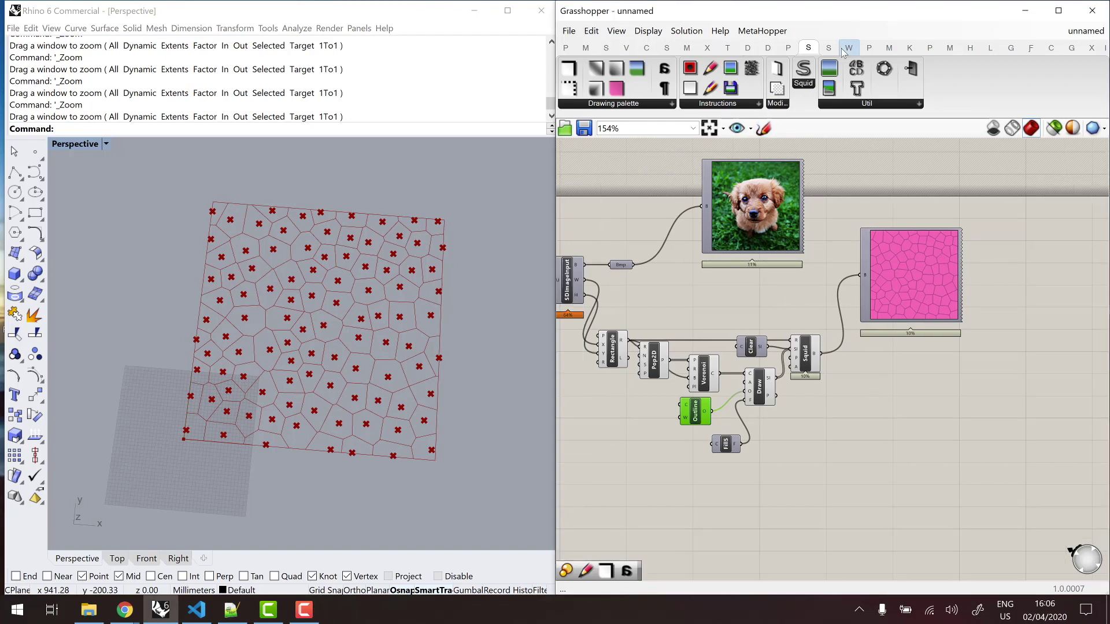
click(822, 49)
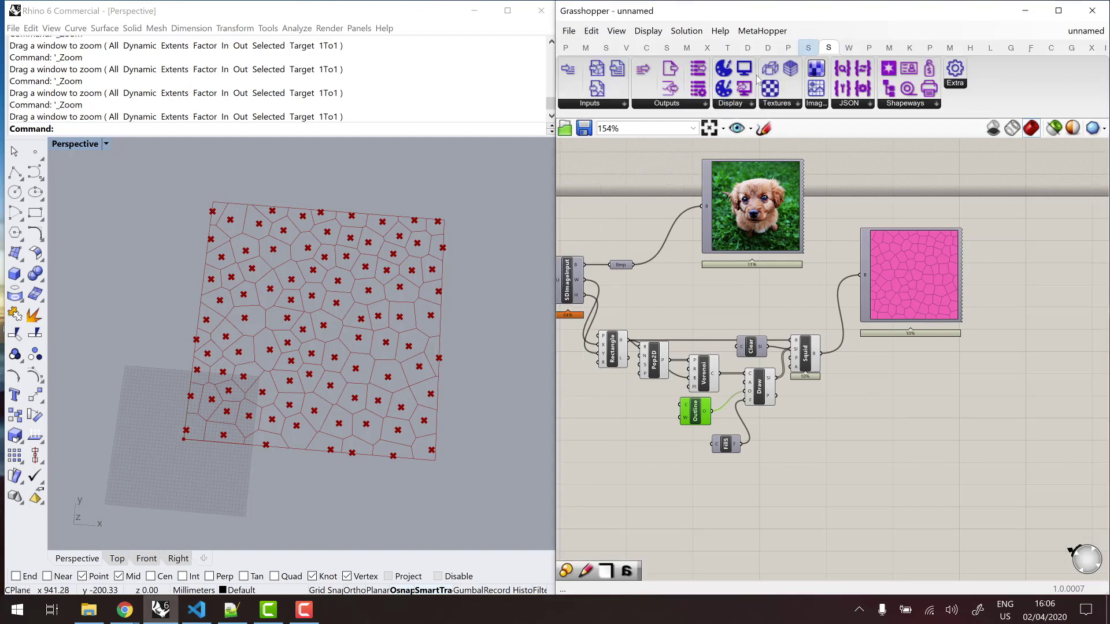
click(778, 104)
click(732, 104)
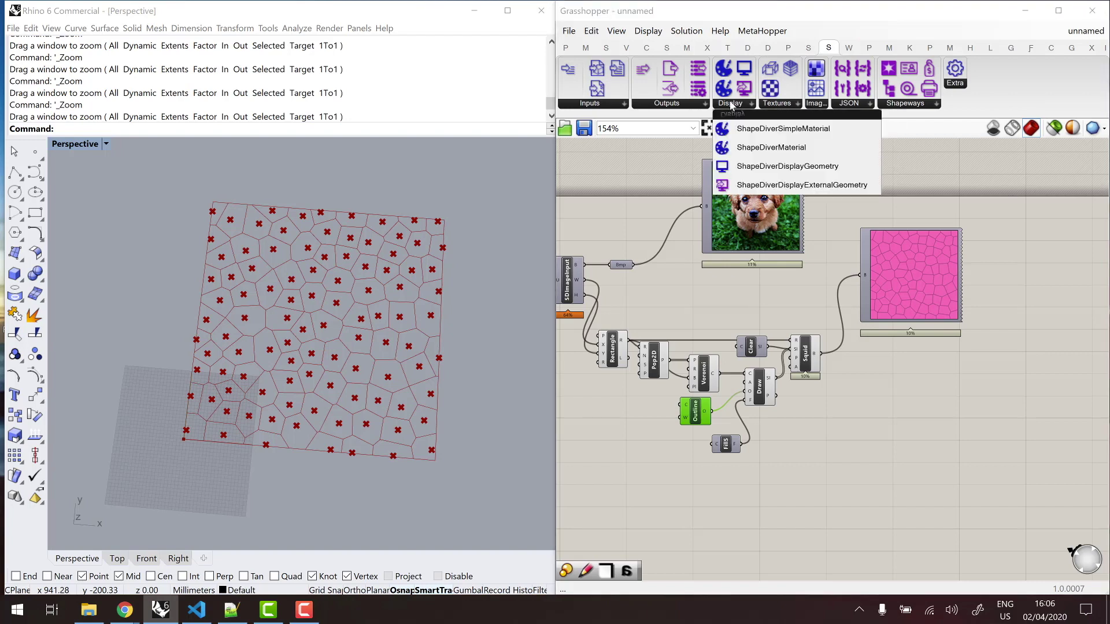
click(777, 104)
click(816, 104)
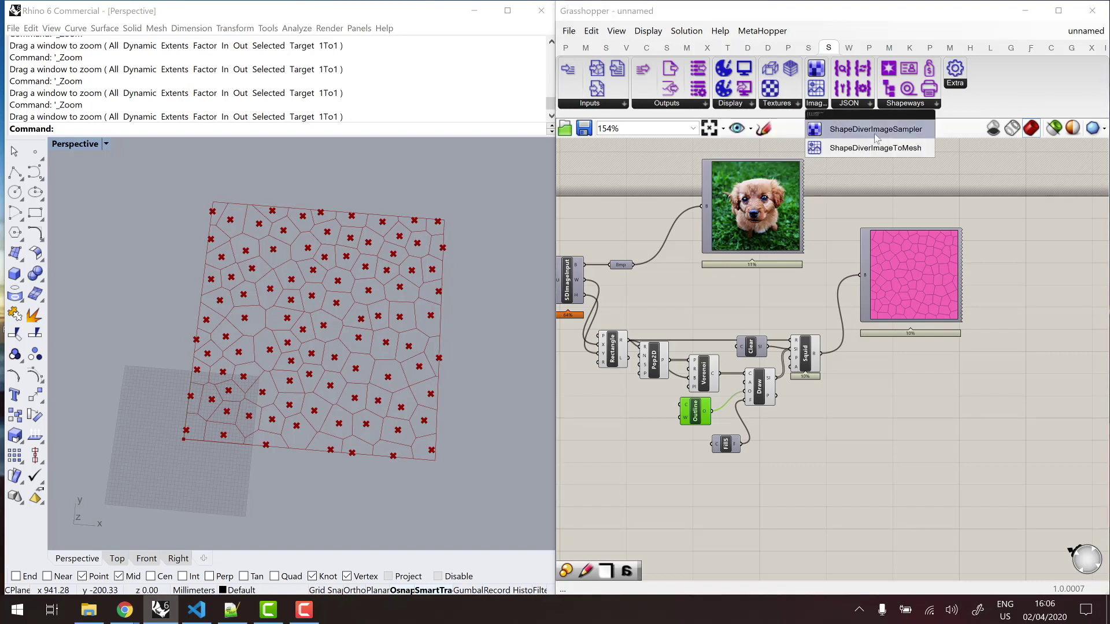
drag(861, 136, 899, 403)
scroll(900, 403, up, 2)
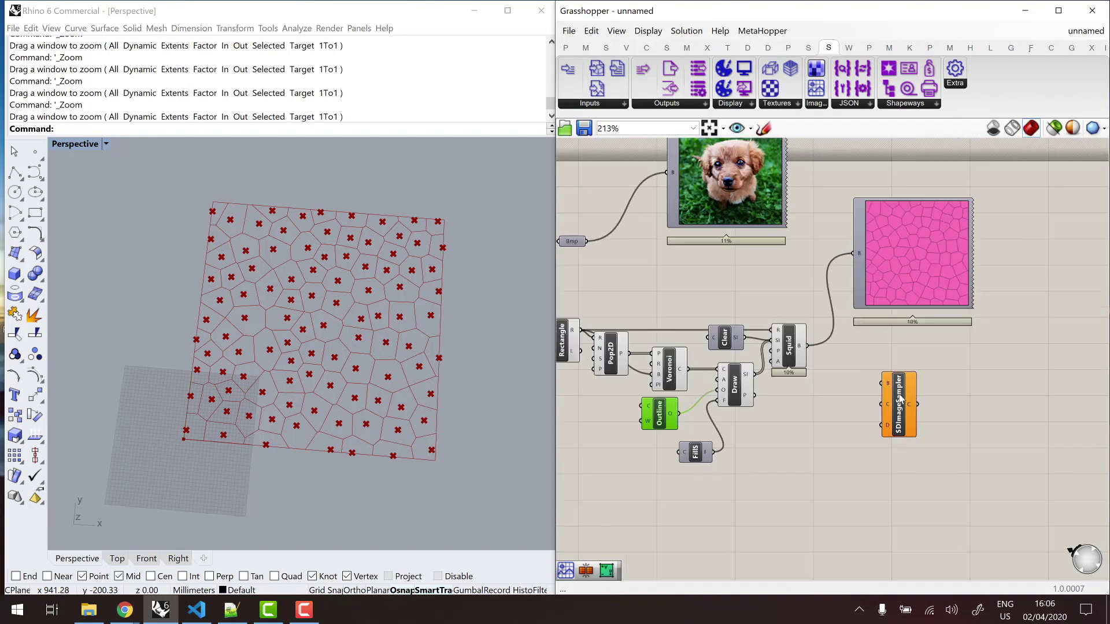
click(901, 399)
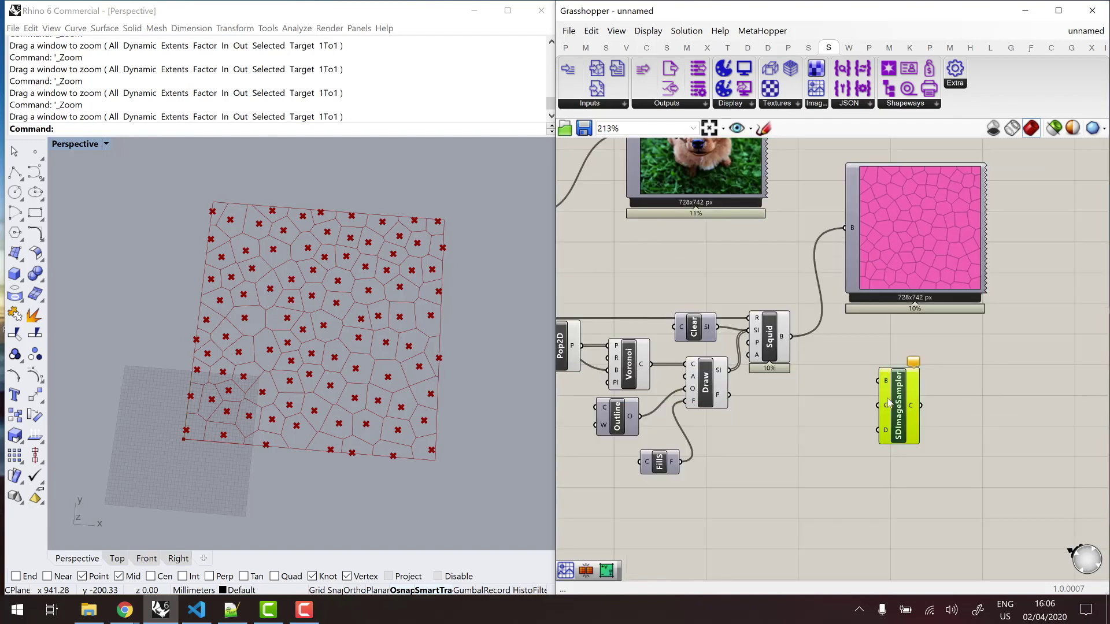
drag(892, 408, 877, 408)
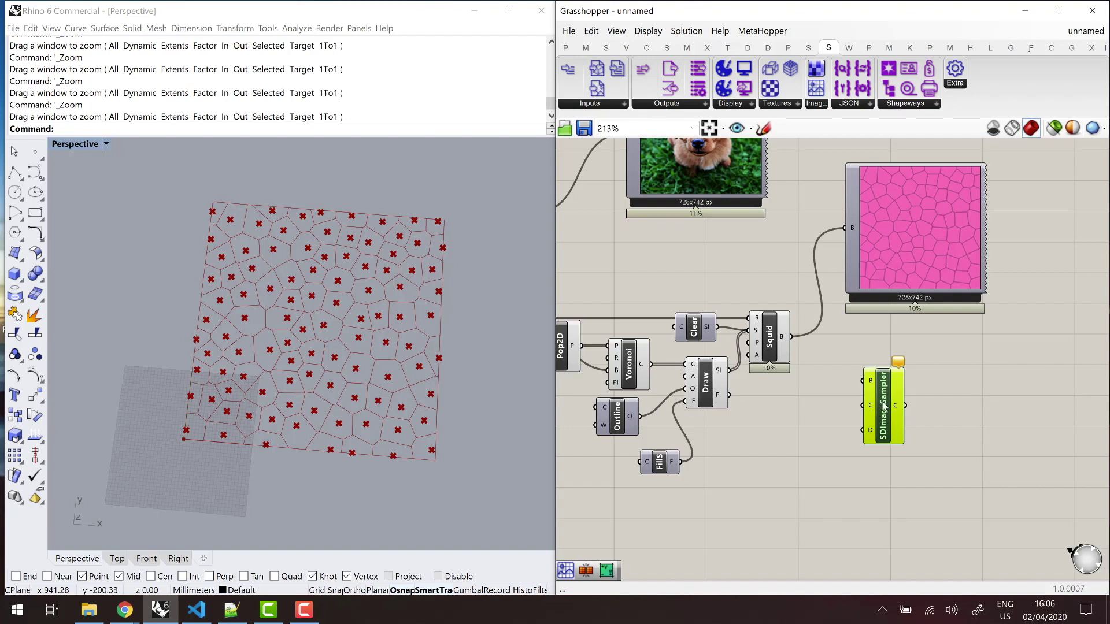
Step: Move the image sampler beside the Bmp parameter and connect Bmp's output to the sampler's B input
drag(885, 407, 694, 255)
scroll(883, 408, down, 3)
scroll(728, 307, up, 2)
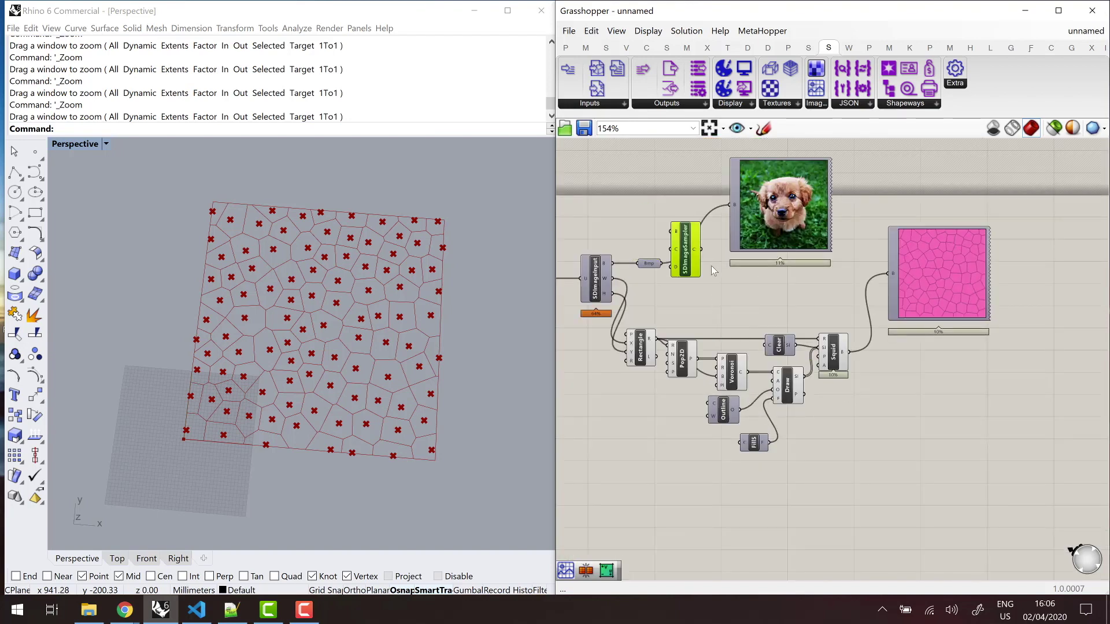
scroll(711, 266, up, 4)
scroll(630, 249, down, 1)
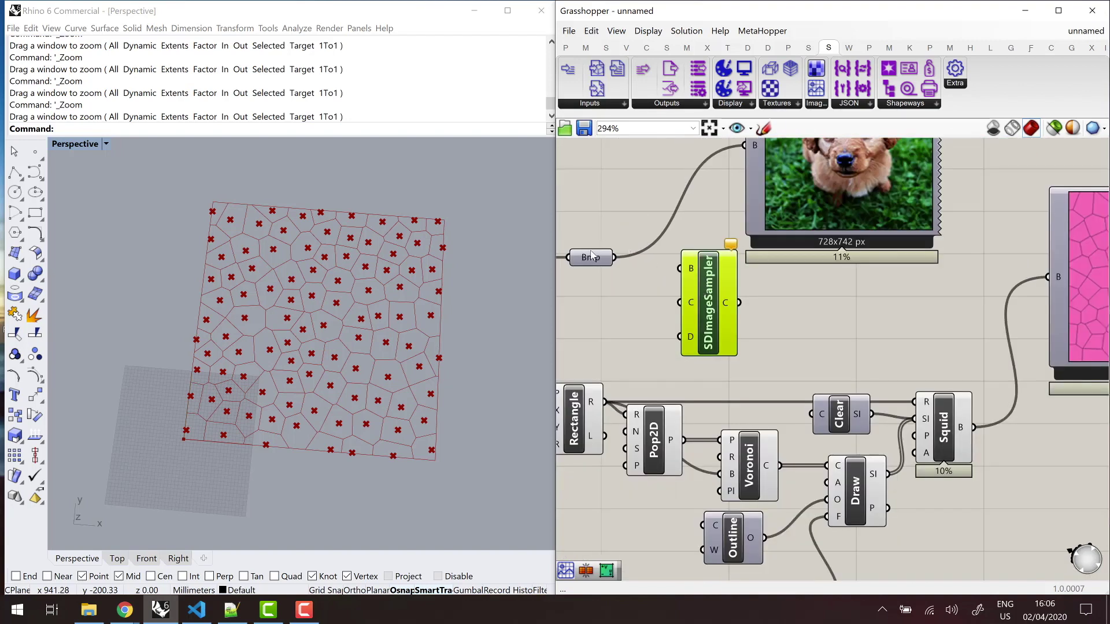
drag(614, 258, 686, 274)
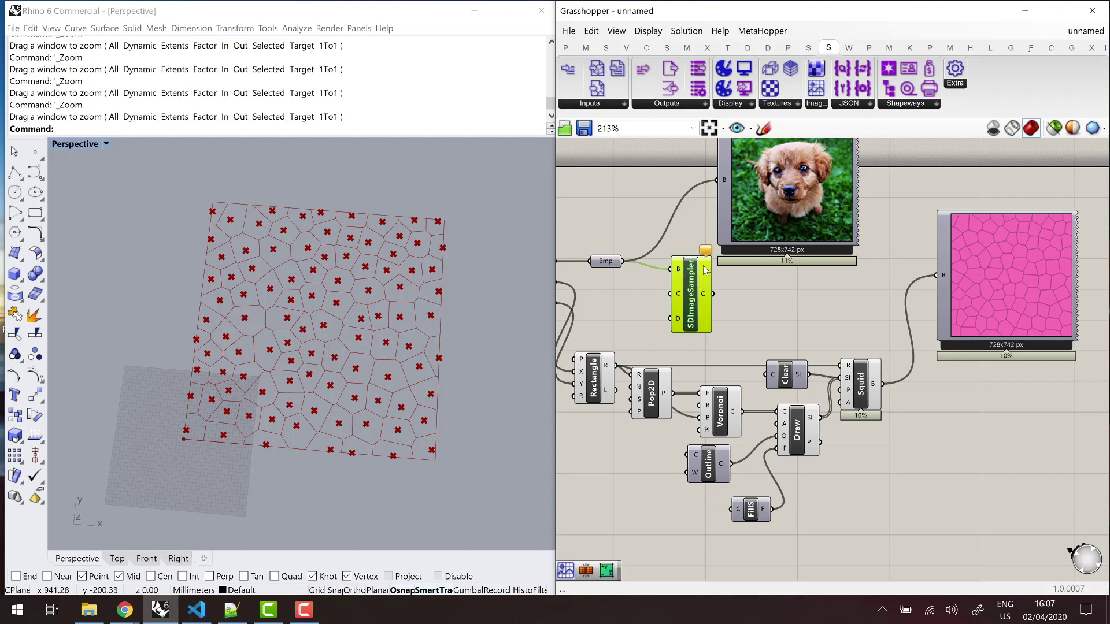
drag(696, 277, 689, 287)
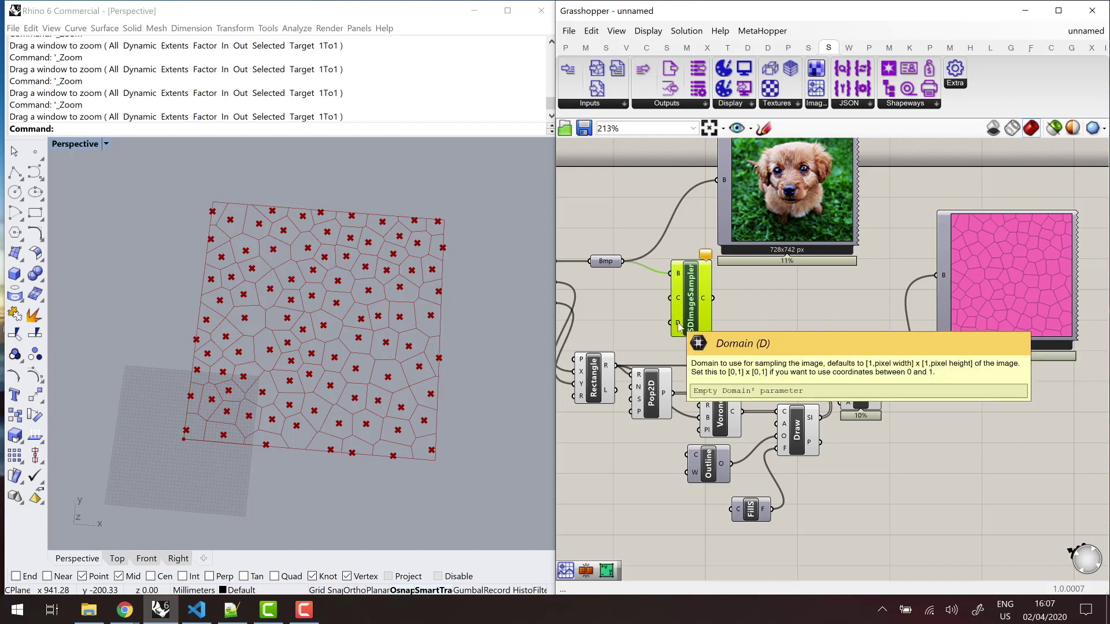
Step: Connect Pop2D's P output to the image sampler's C input and inspect the sampled colour list
right_drag(650, 304, 681, 301)
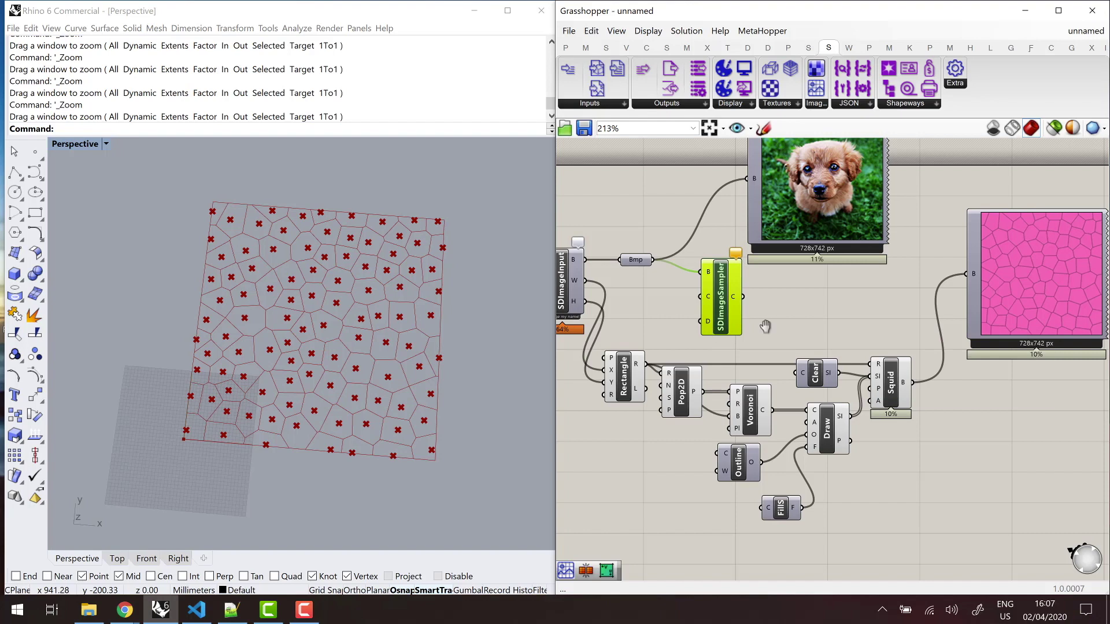
right_drag(672, 367, 727, 366)
mouse_move(748, 392)
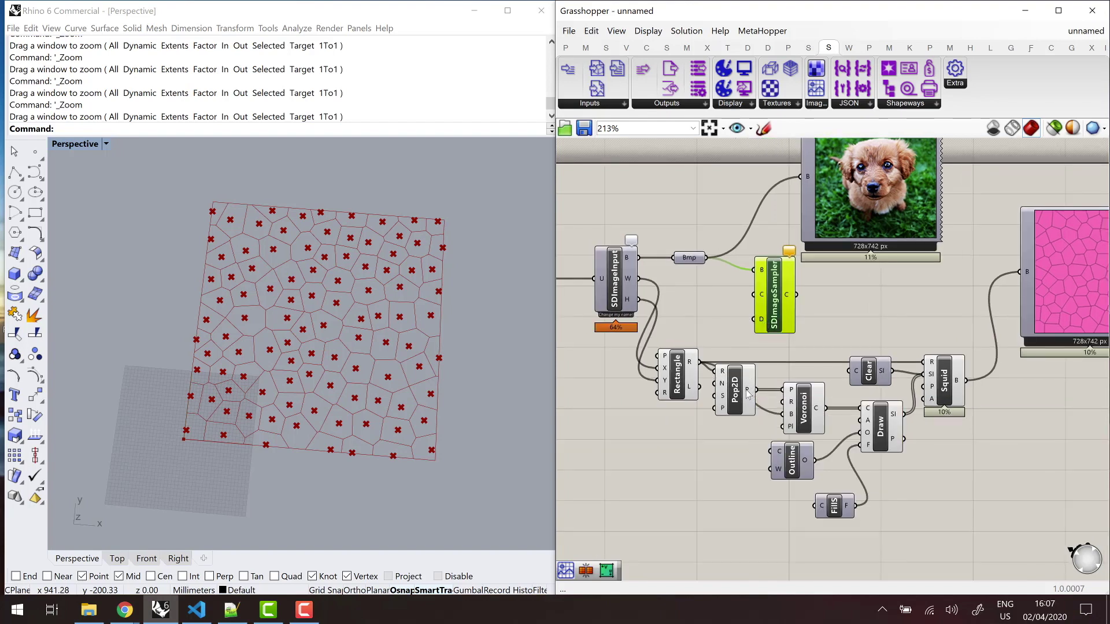
click(737, 393)
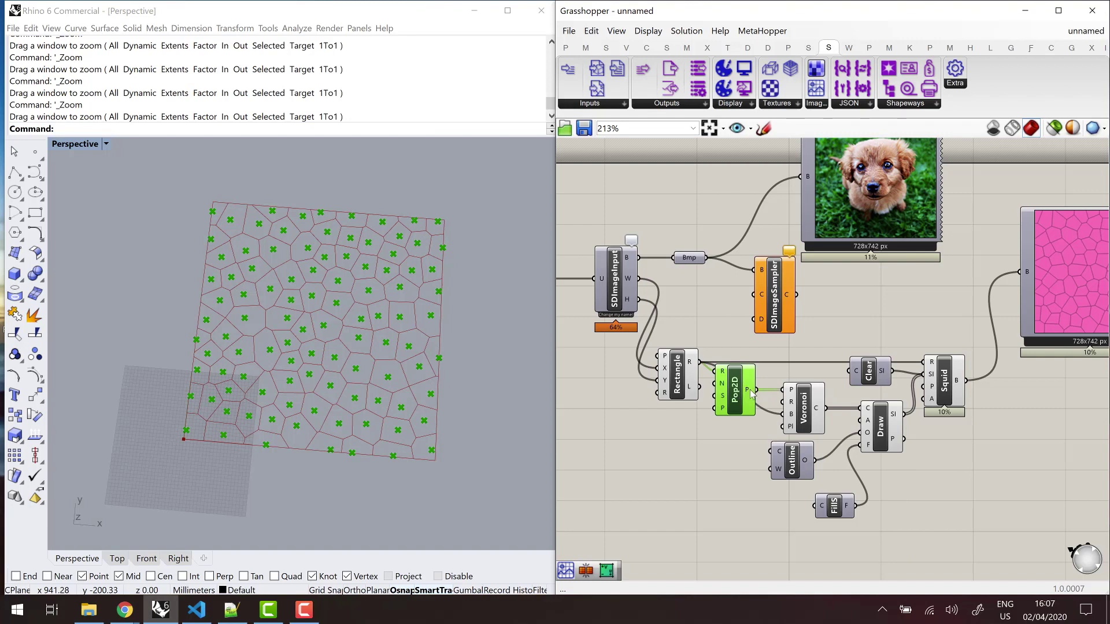
click(770, 368)
drag(750, 390, 760, 297)
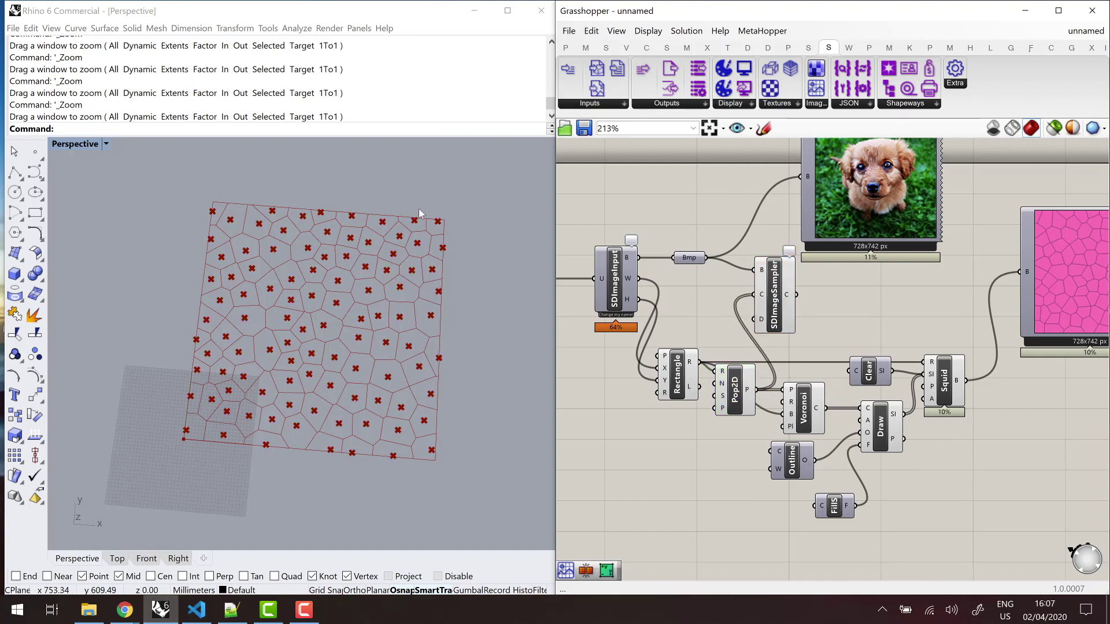
click(777, 298)
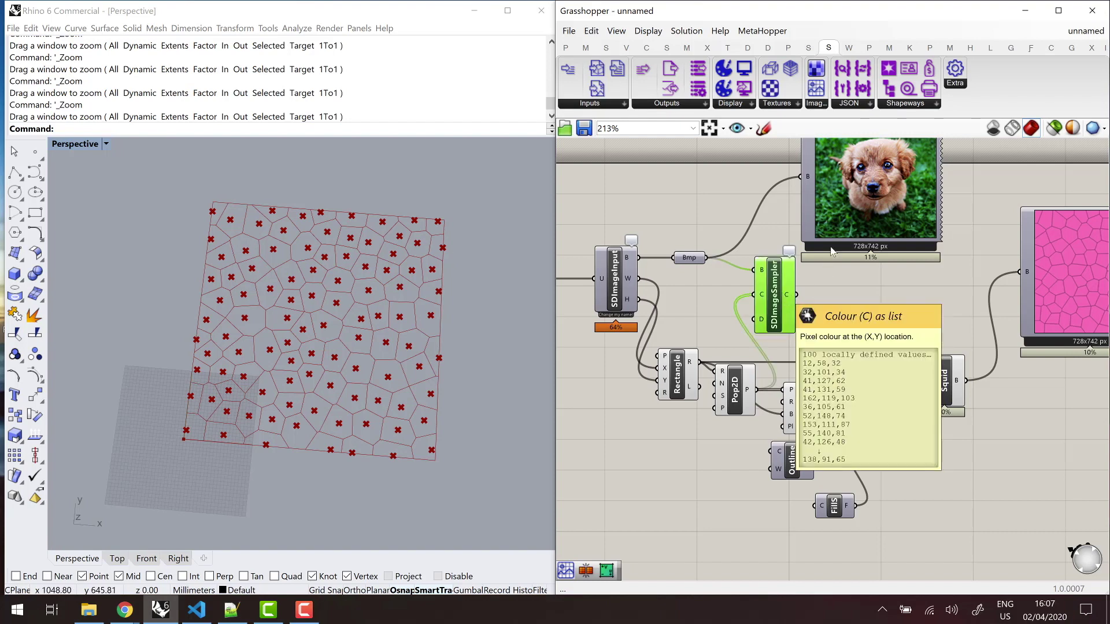
scroll(667, 269, down, 1)
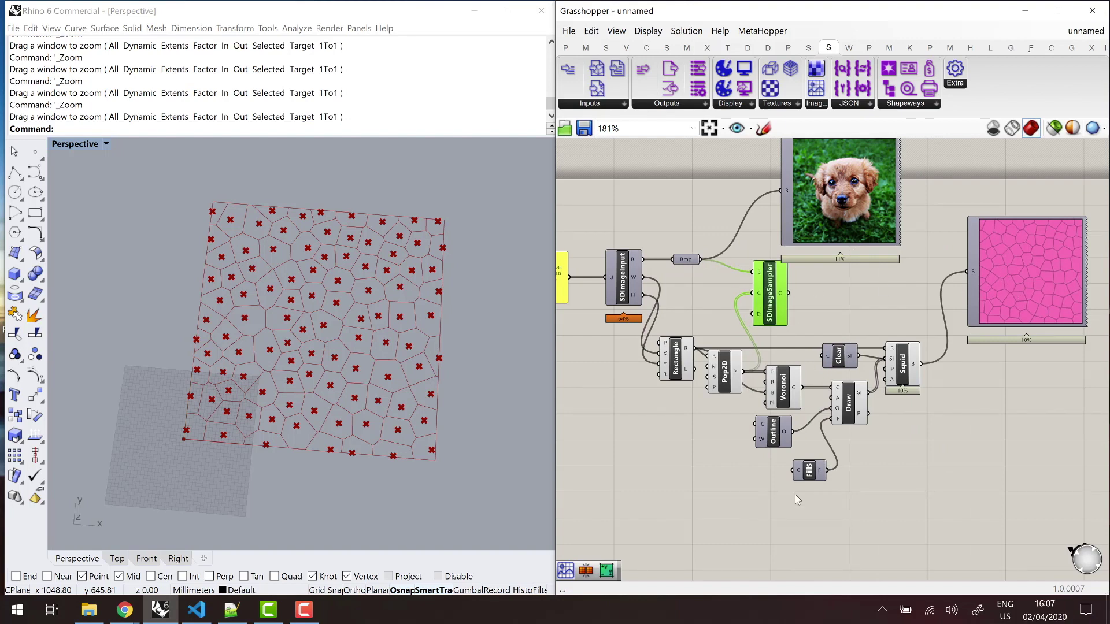
Step: Move the image sampler below Pop2D and connect its C output to Fill Solid's C input
drag(768, 295, 725, 477)
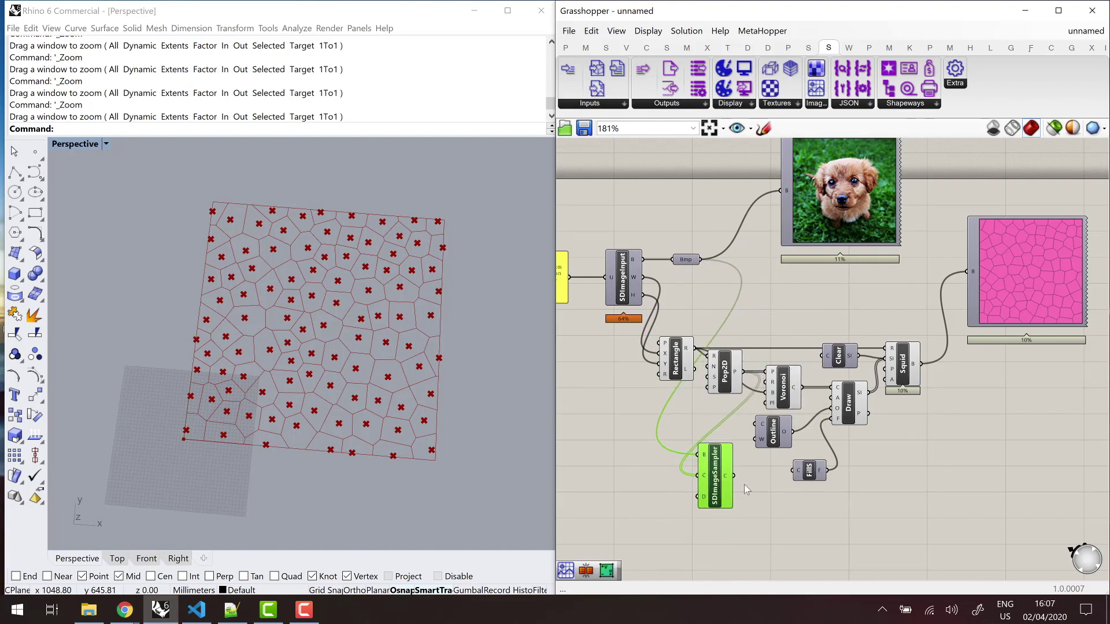
drag(791, 470, 734, 475)
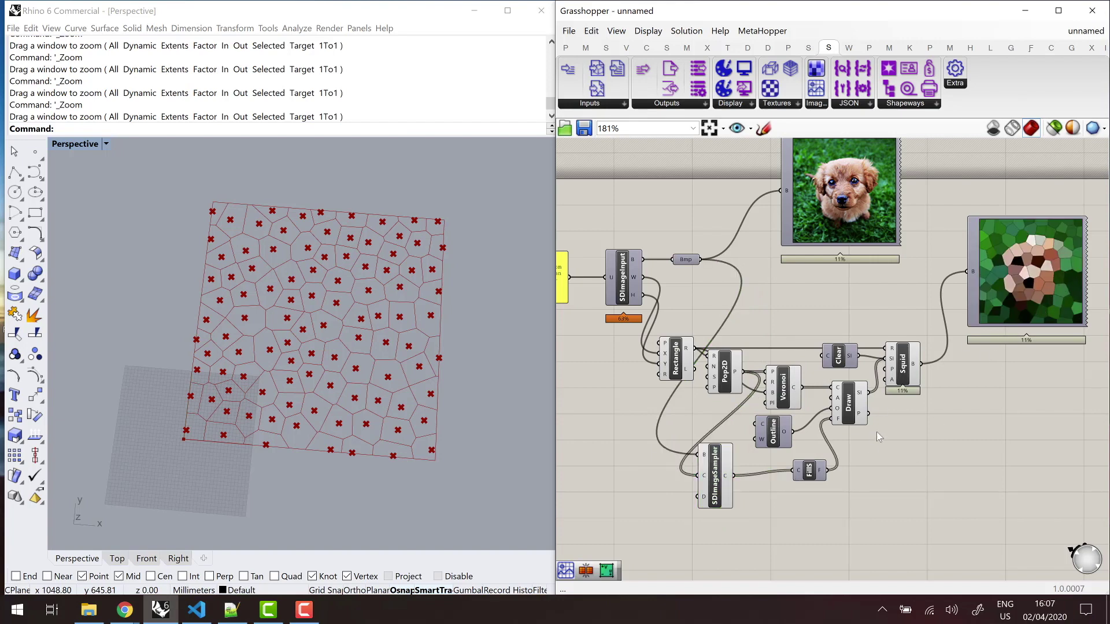
scroll(843, 422, down, 3)
scroll(843, 422, up, 2)
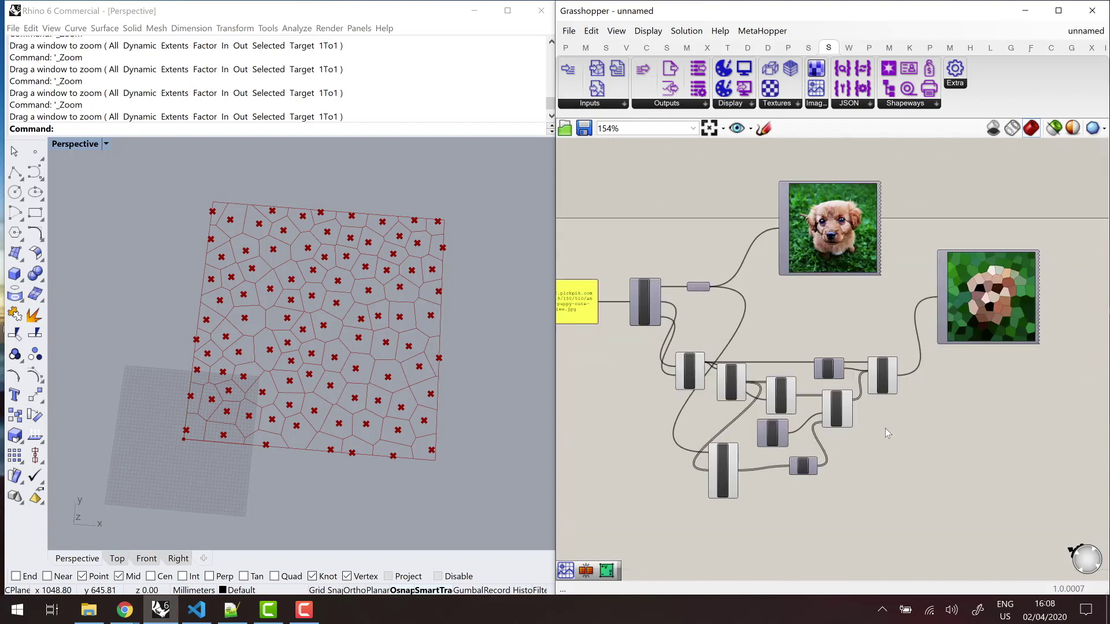
Step: Delete the Outline component feeding Draw's O input
click(773, 439)
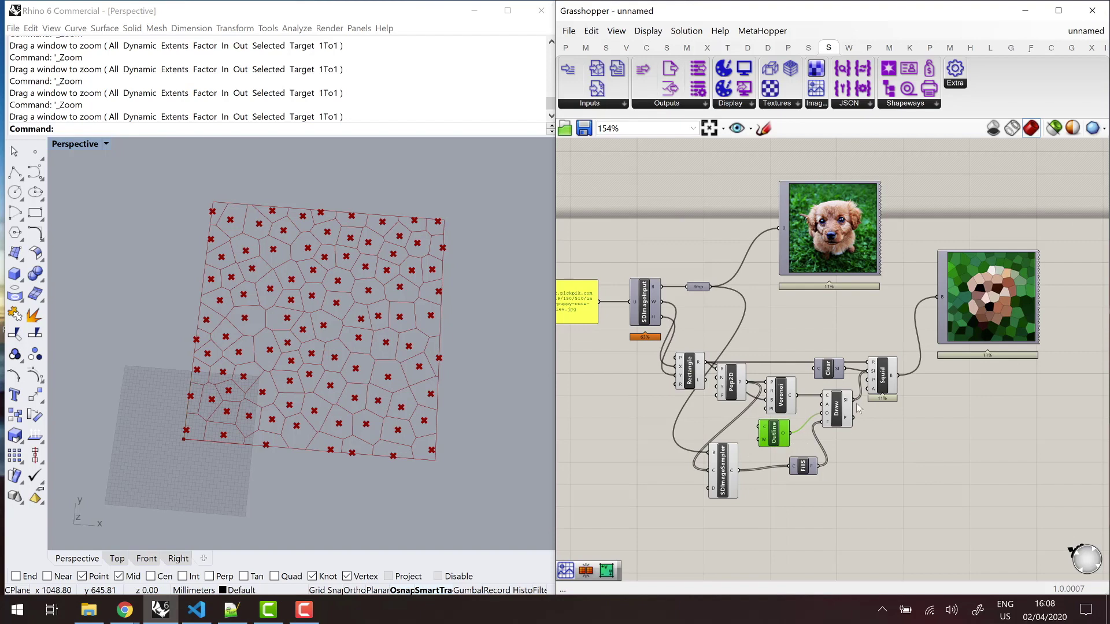
key(Delete)
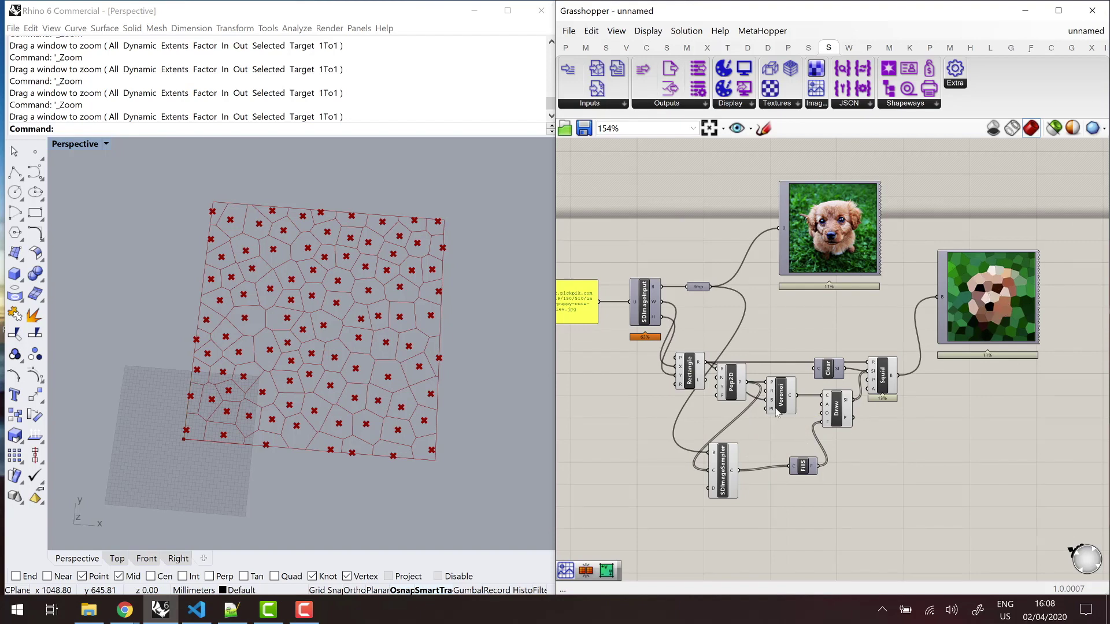
scroll(705, 434, down, 1)
scroll(672, 427, up, 1)
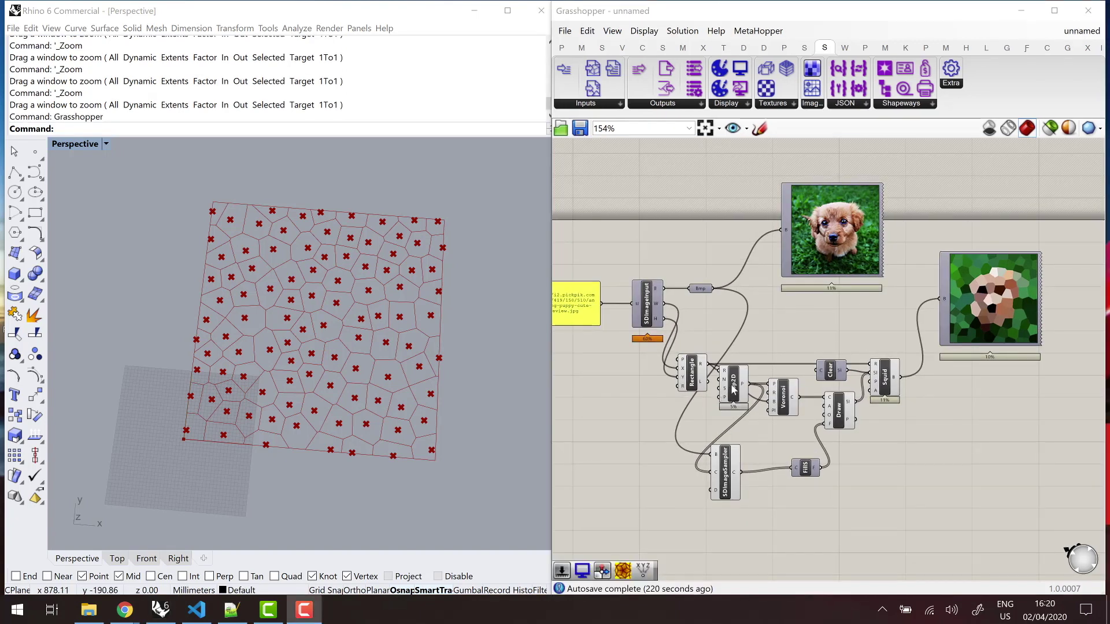
Step: Move Pop2D below Rectangle, add a number slider starting at 1 for its N input, and set the count to about 1759
drag(732, 390, 701, 415)
double_click(608, 418)
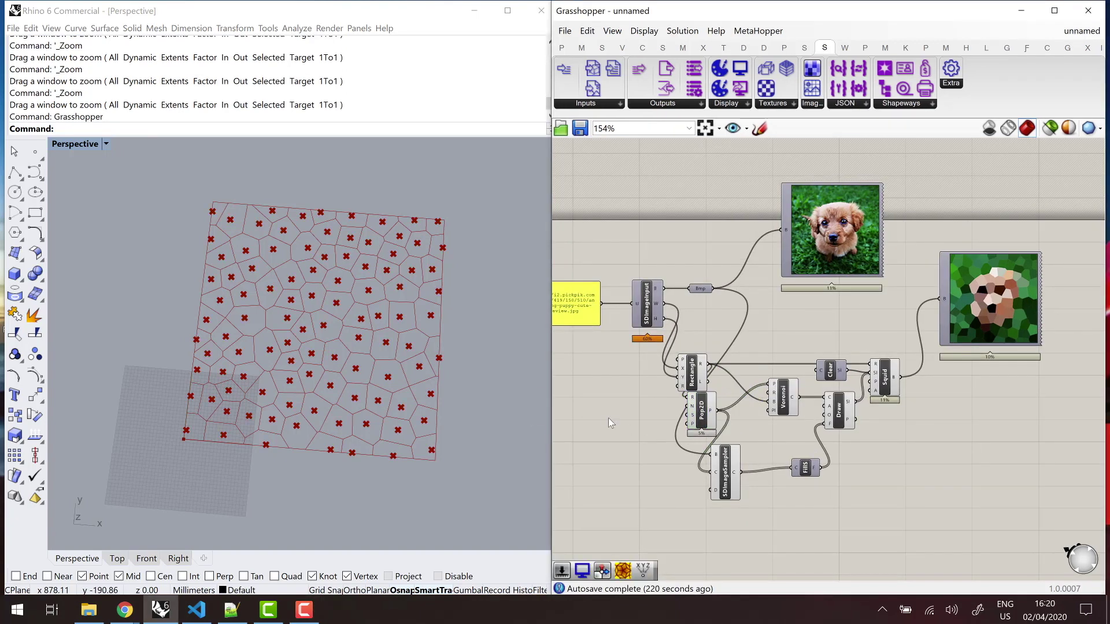
text(1<1<10)
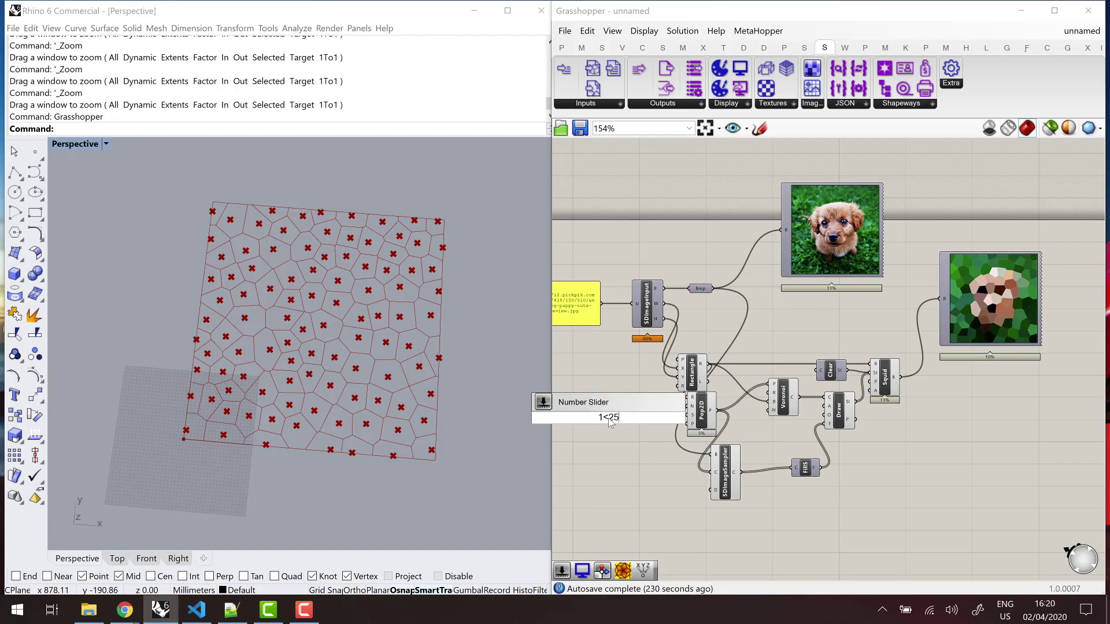
key(Return)
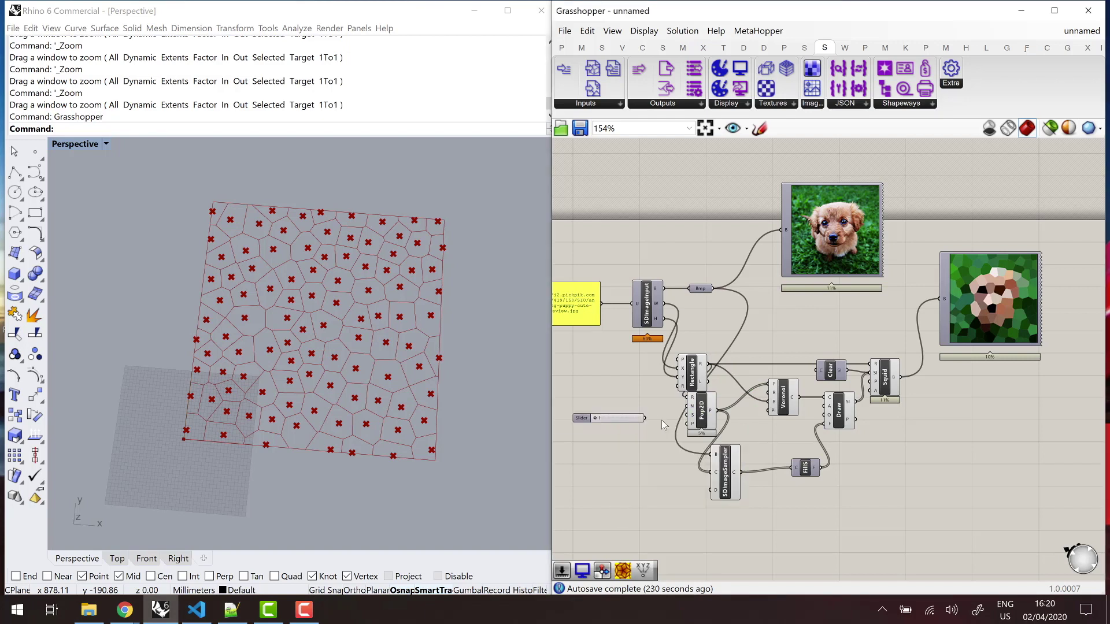
drag(672, 414, 688, 405)
mouse_move(599, 420)
mouse_down()
mouse_move(628, 417)
mouse_move(597, 411)
mouse_up()
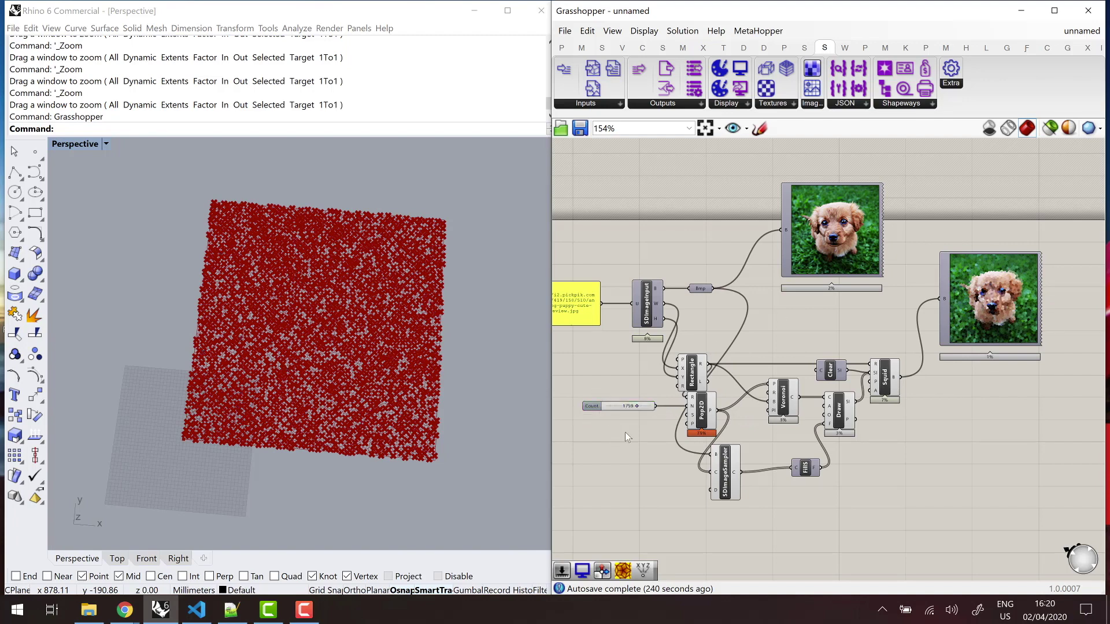
Step: Duplicate the Count slider into Pop2D's S input, set the seed to 286, and lower the count to about 900
click(595, 404)
key(ctrl+c)
key(ctrl+v)
drag(655, 417, 689, 415)
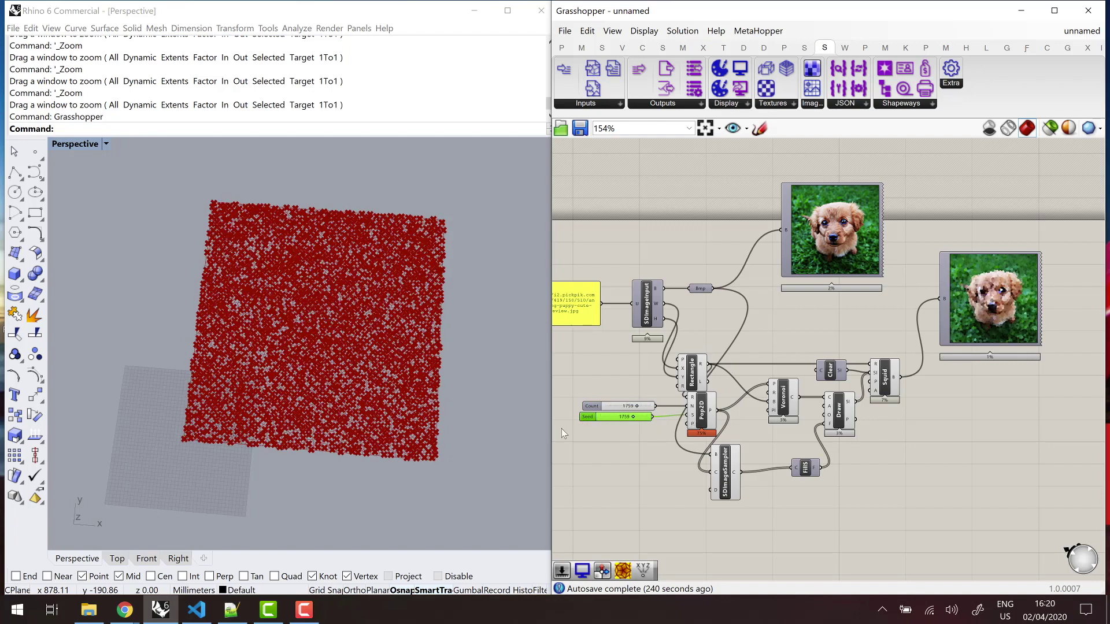
drag(636, 419, 606, 415)
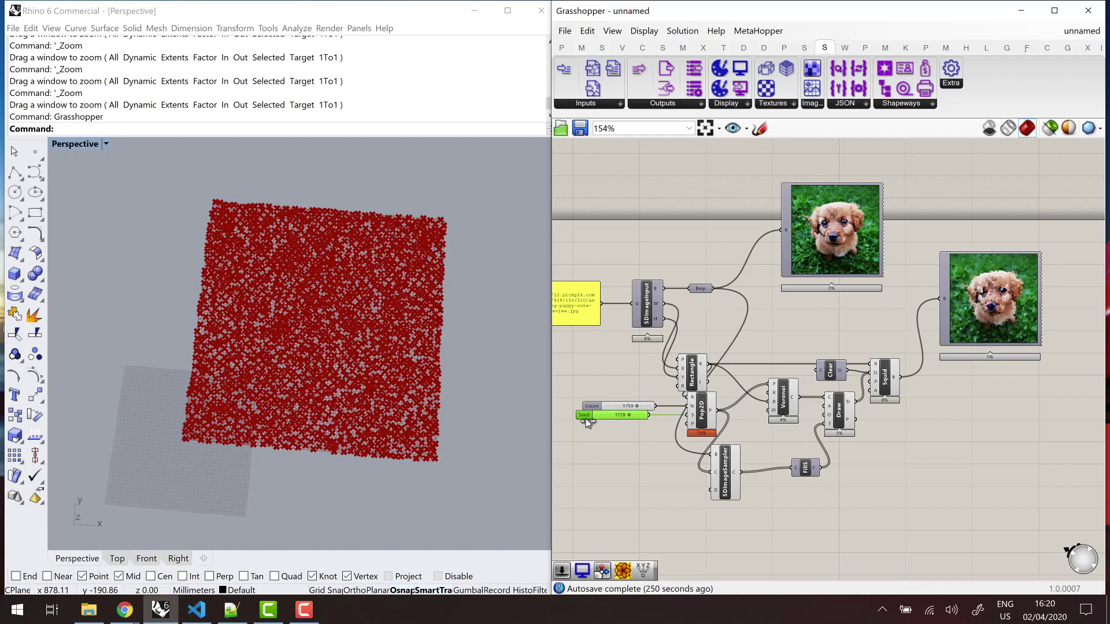
key(ctrl+z)
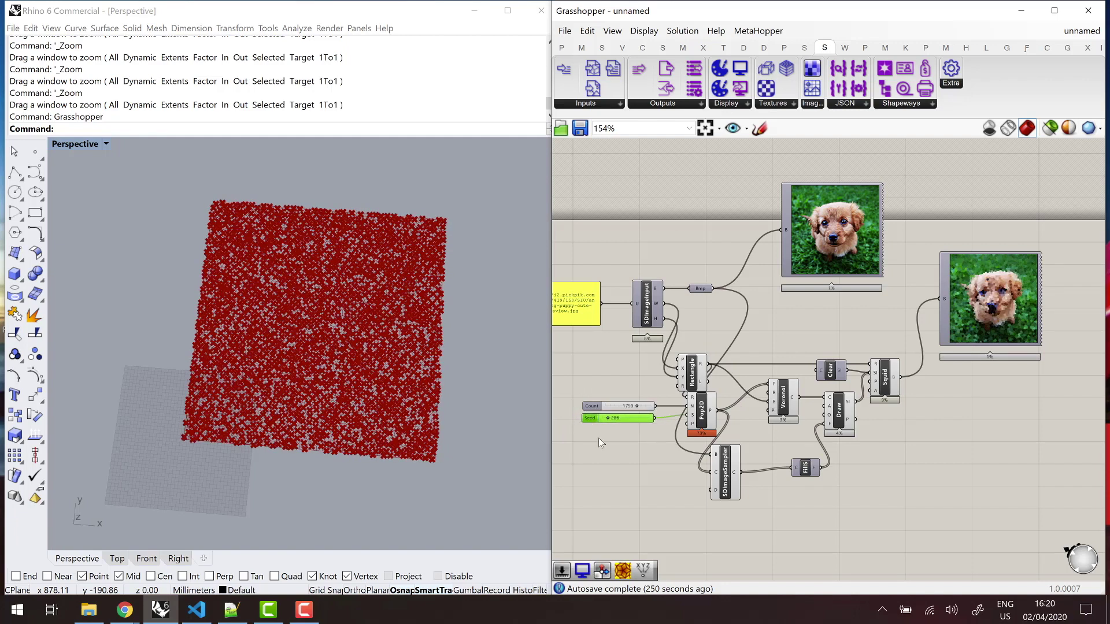
click(598, 438)
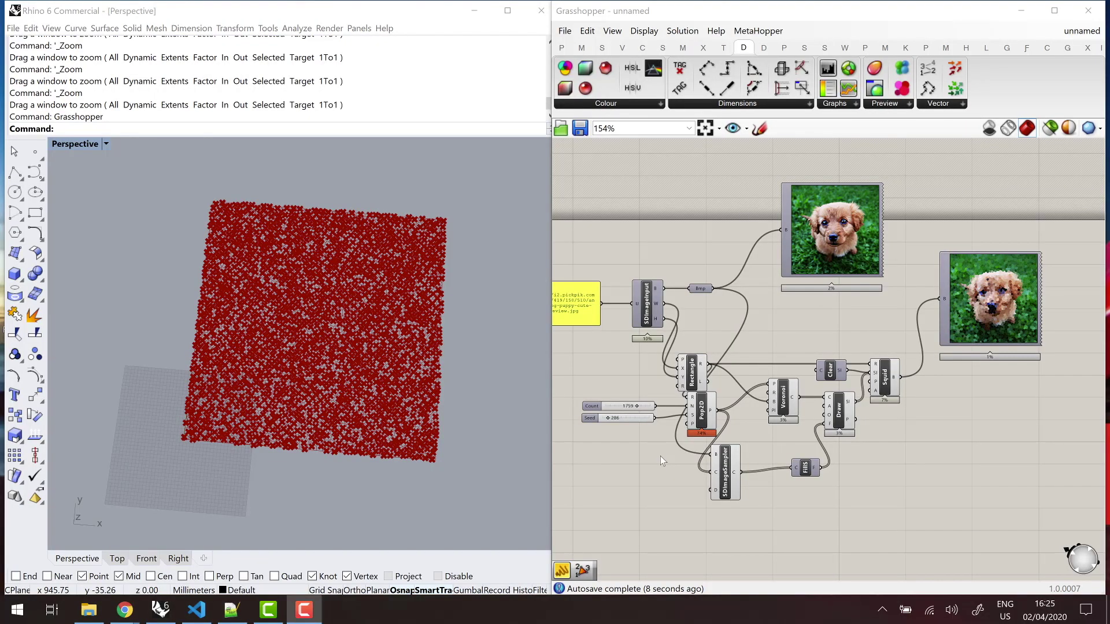
drag(638, 409, 622, 409)
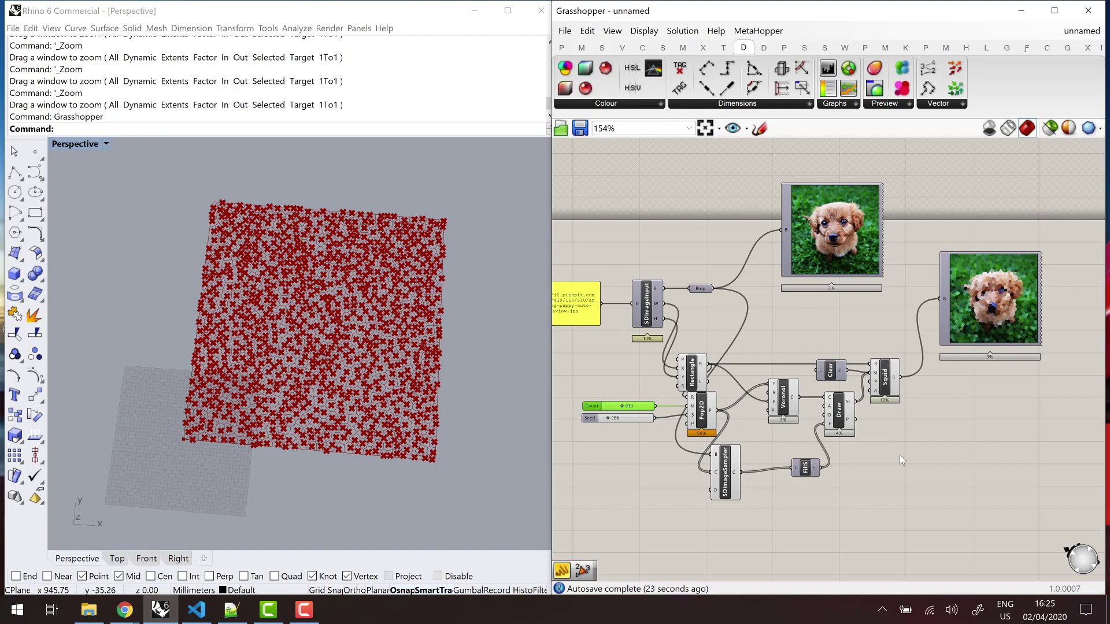
Step: Move the Sample colors script component close to the Voronoi definition, below the mosaic image viewer
scroll(878, 439, down, 8)
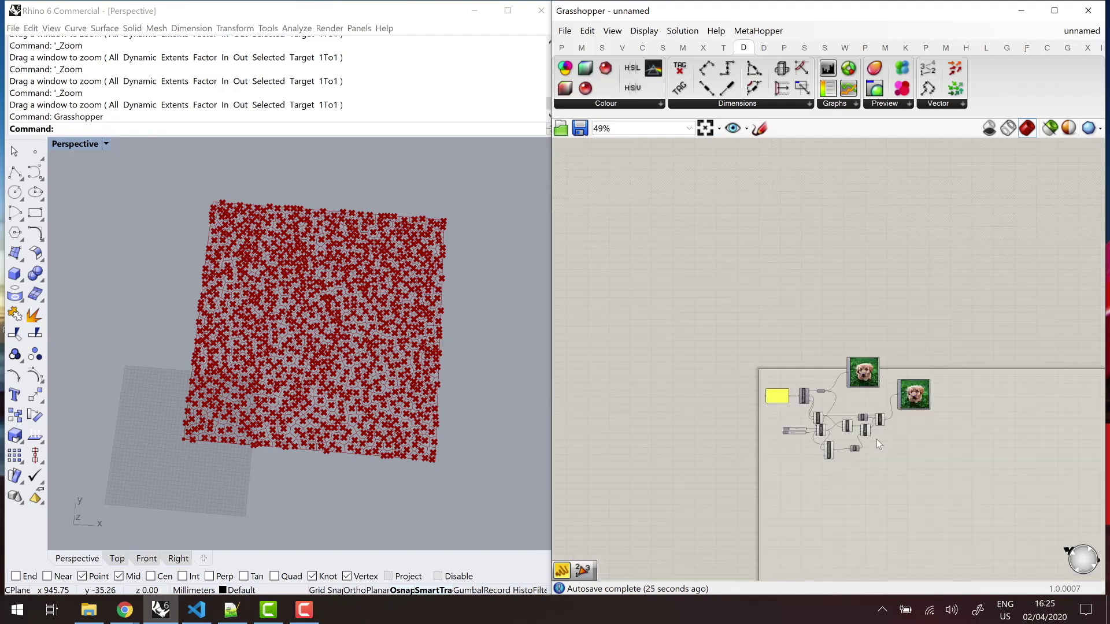
drag(1047, 491, 949, 455)
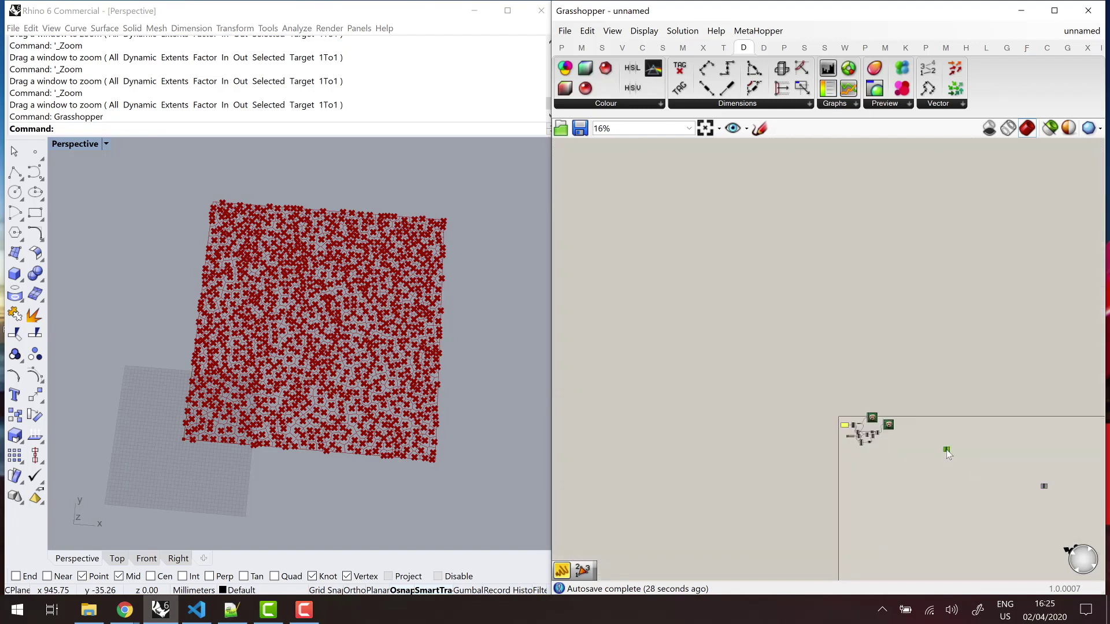
scroll(893, 444, up, 8)
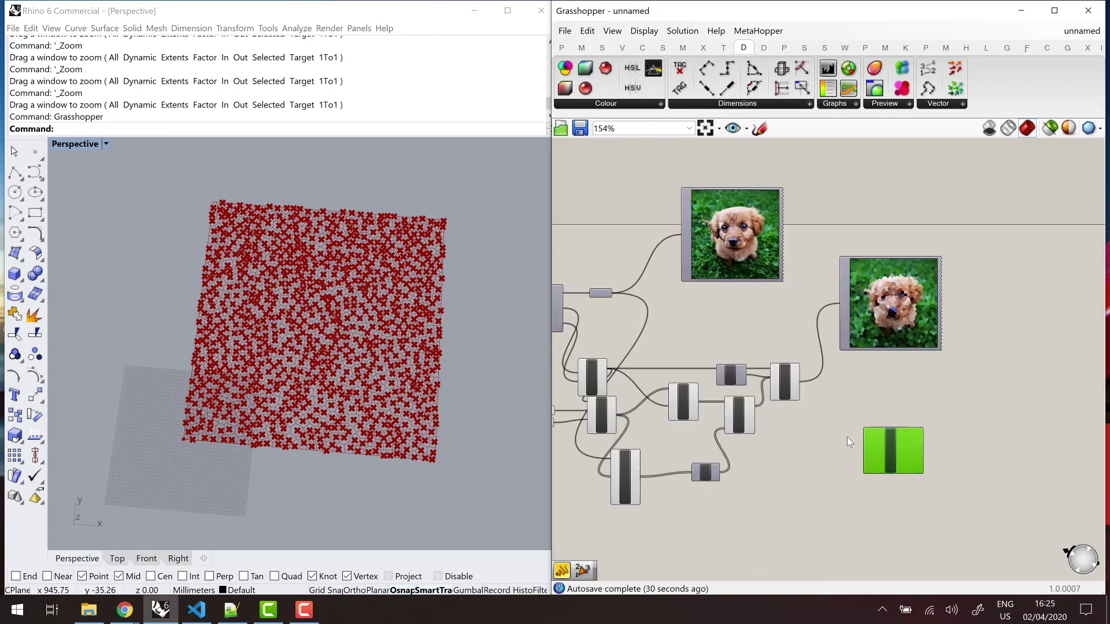
scroll(871, 399, up, 1)
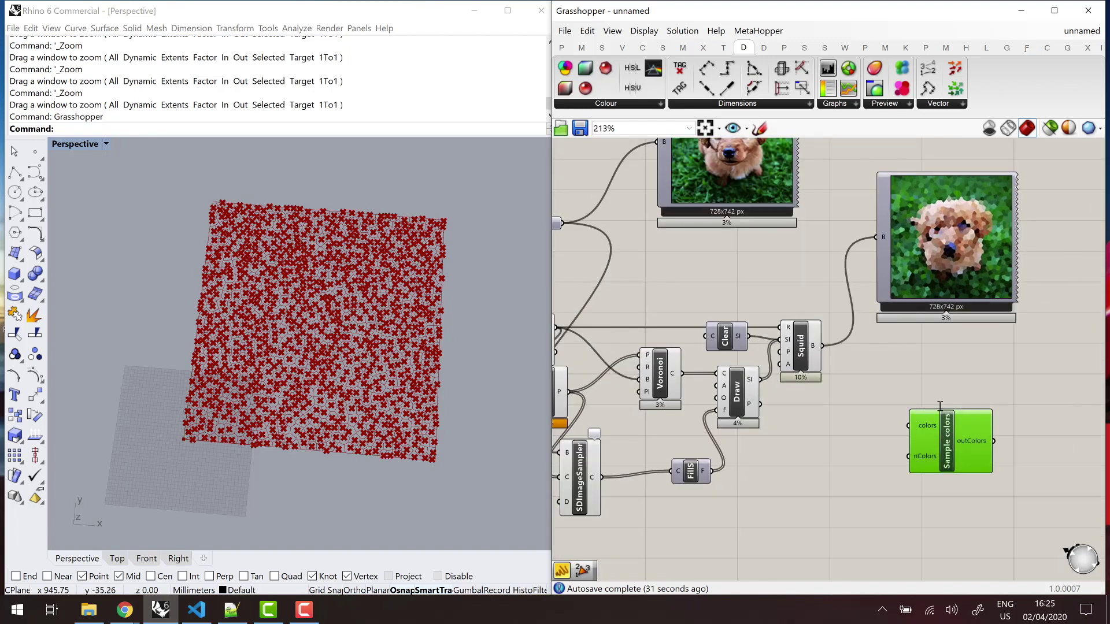
Step: Review the RunScript code of the Sample colors script component, including its sample size calculation
double_click(928, 431)
scroll(775, 417, down, 5)
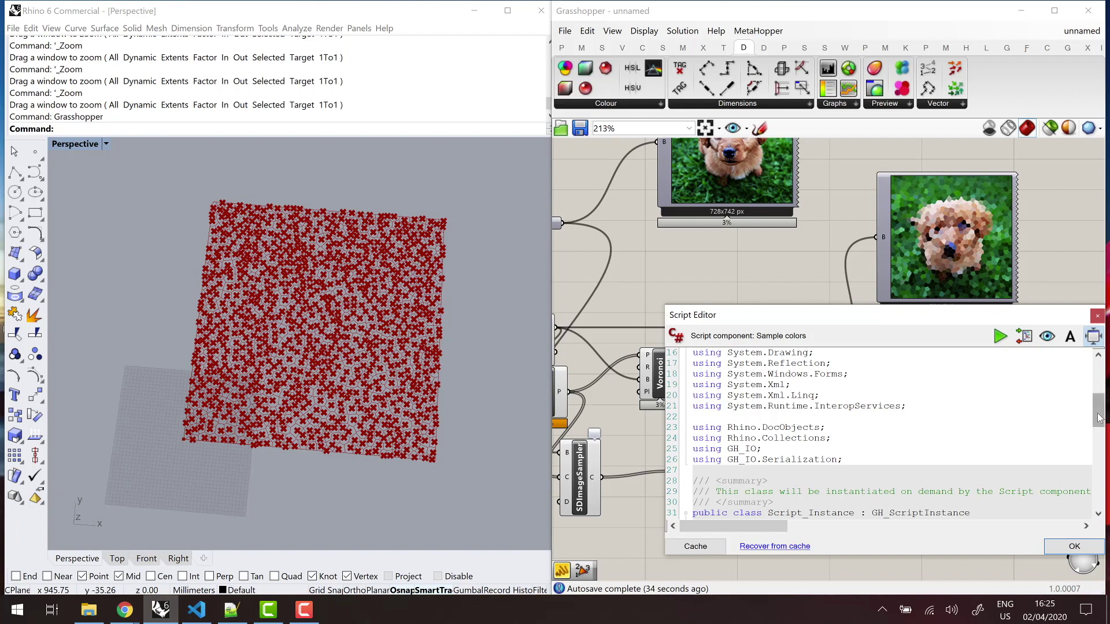
drag(1098, 412, 1098, 449)
scroll(867, 424, down, 1)
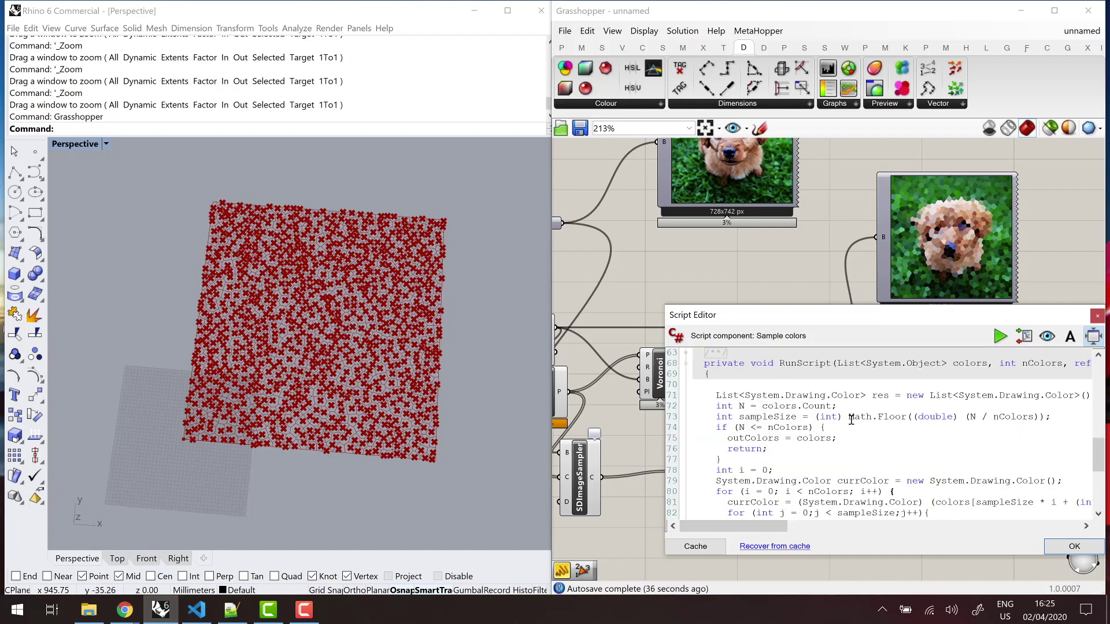
drag(744, 395, 863, 394)
click(1074, 546)
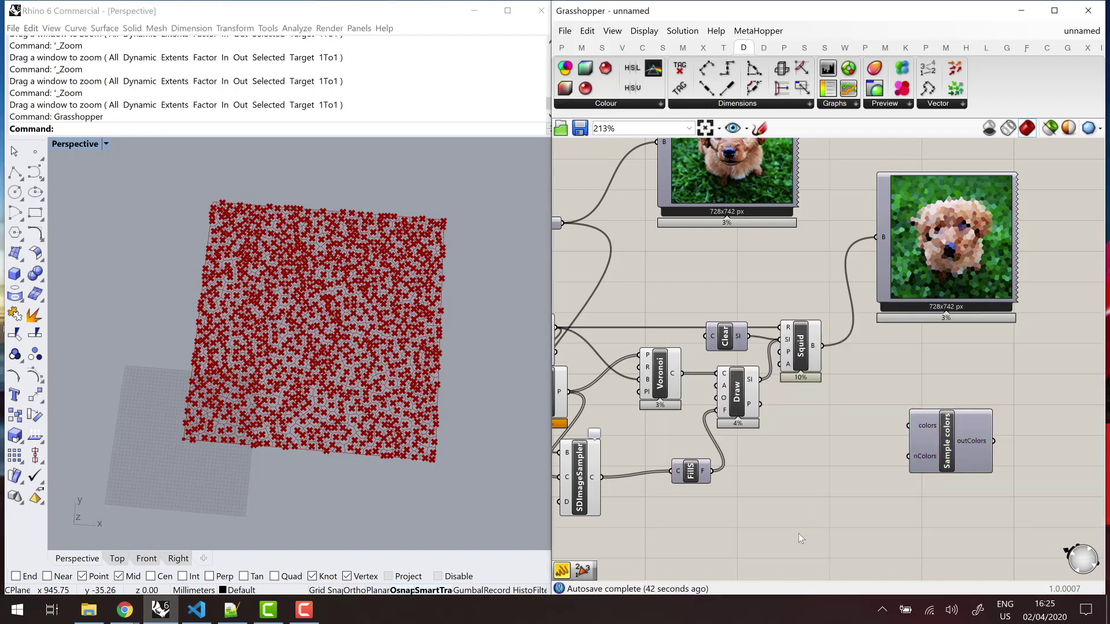
Step: Add a Split AHSV component beside Fill Solid and connect the image sampler's C output to its C input
double_click(799, 498)
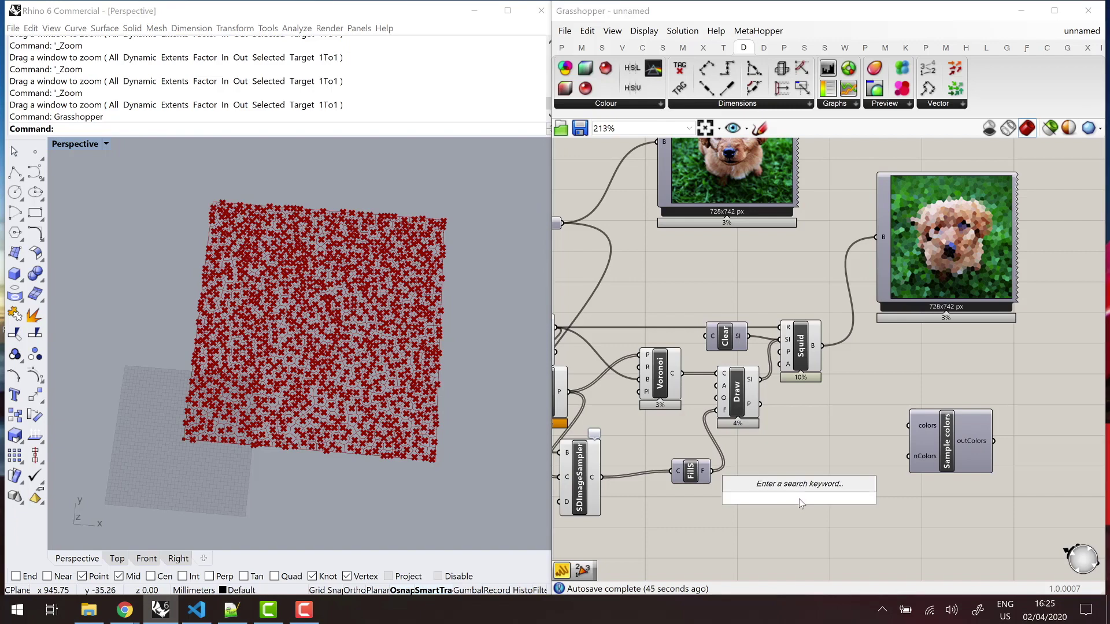
click(599, 104)
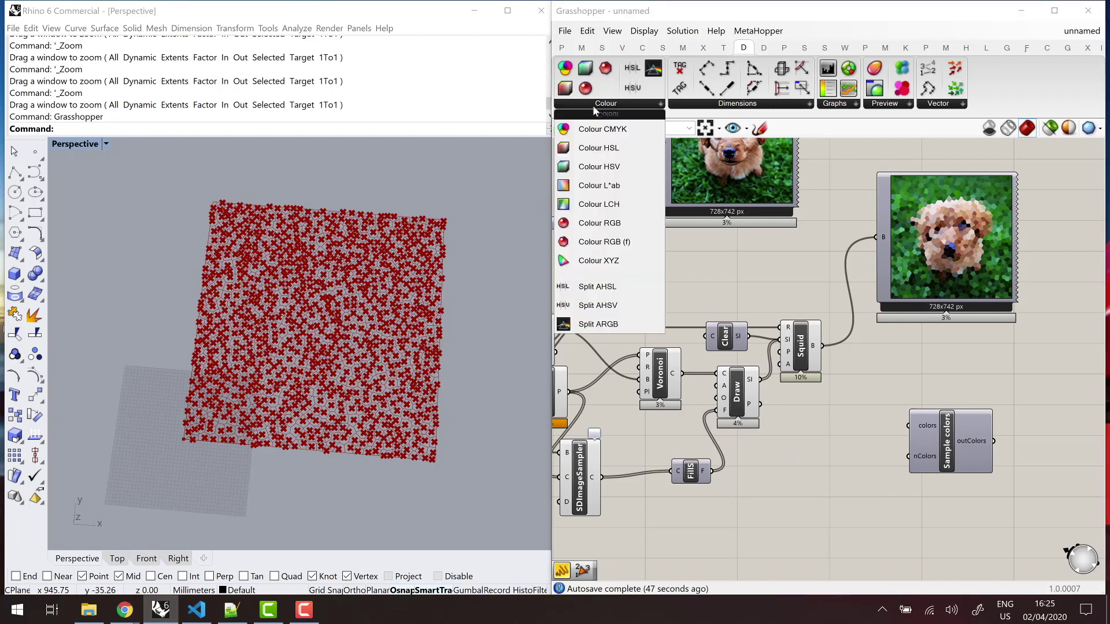
drag(595, 305, 781, 474)
scroll(711, 376, down, 2)
scroll(711, 377, up, 1)
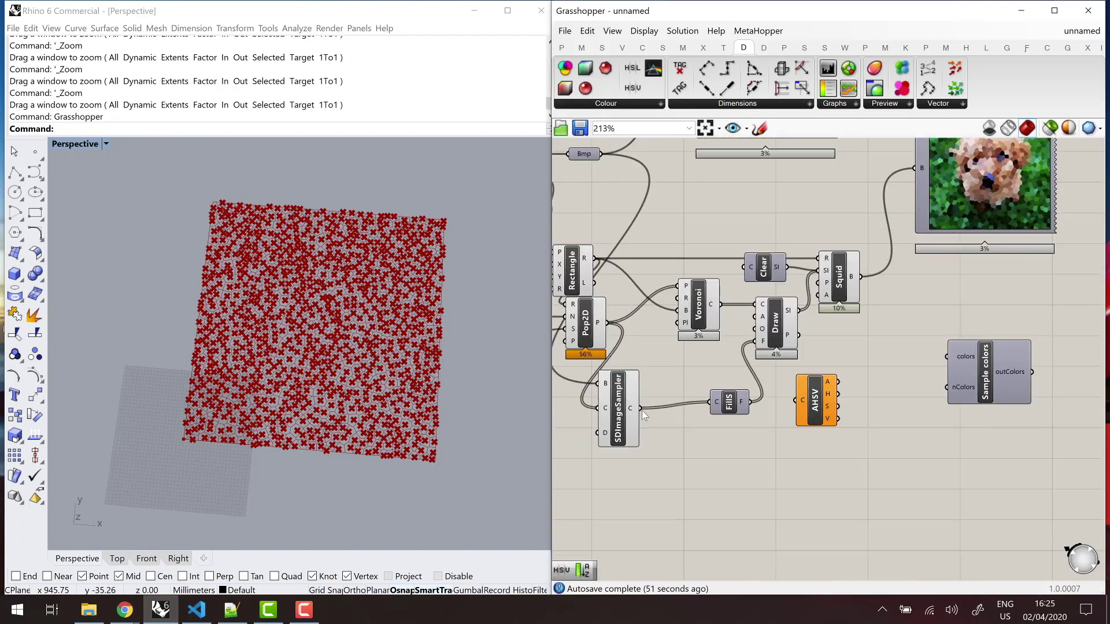
drag(639, 408, 797, 400)
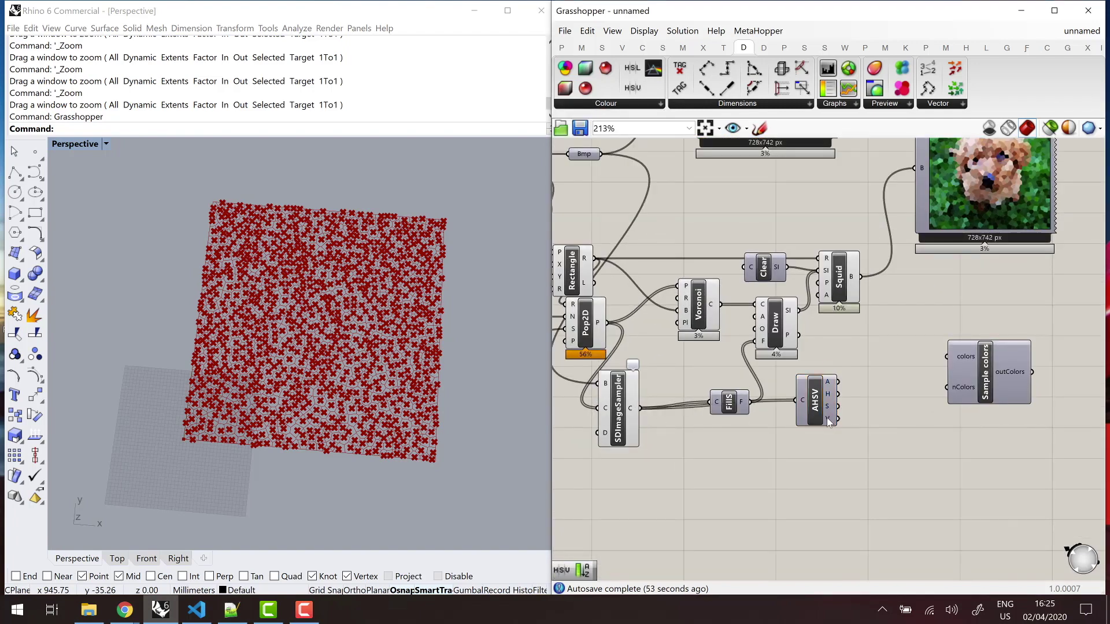
mouse_move(829, 420)
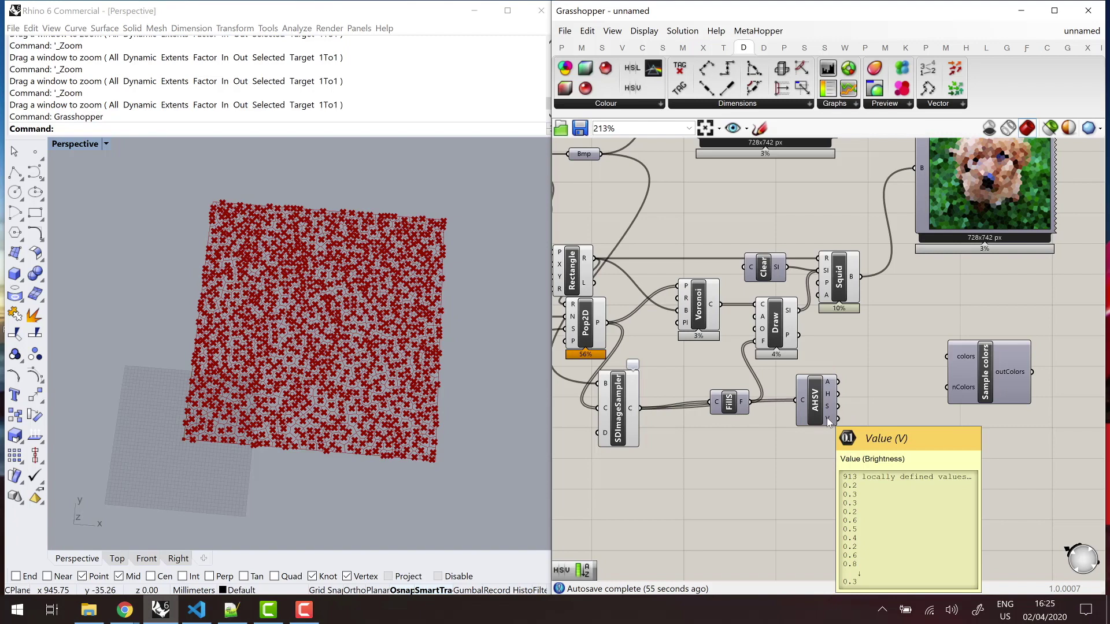
Step: Add a Sort List component and connect Split AHSV's V output to its K input
double_click(904, 431)
text(s)
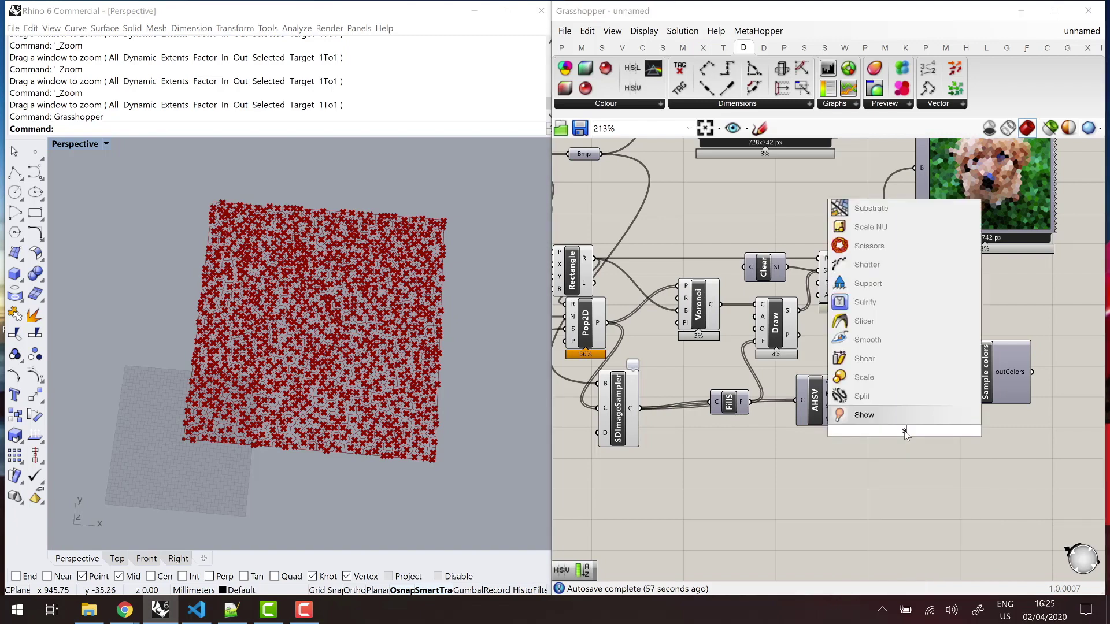
text(ort)
key(Return)
scroll(878, 406, up, 5)
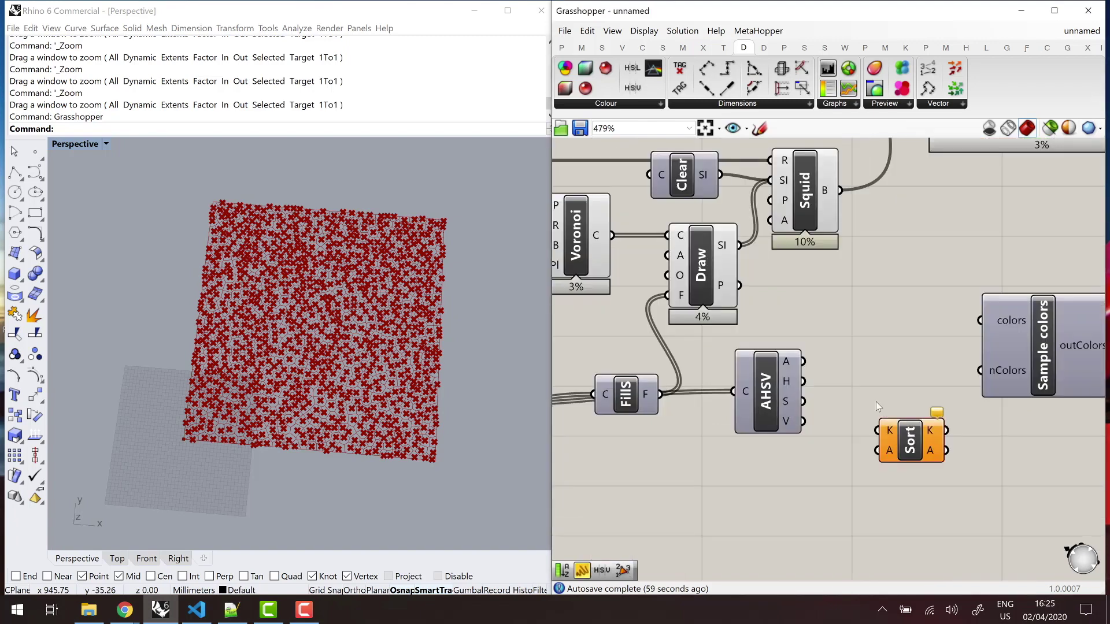
drag(750, 429, 871, 436)
Step: Connect the image sampler's C output to Sort's A input, and move Split AHSV and Sort slightly lower
scroll(857, 422, down, 5)
scroll(688, 410, up, 2)
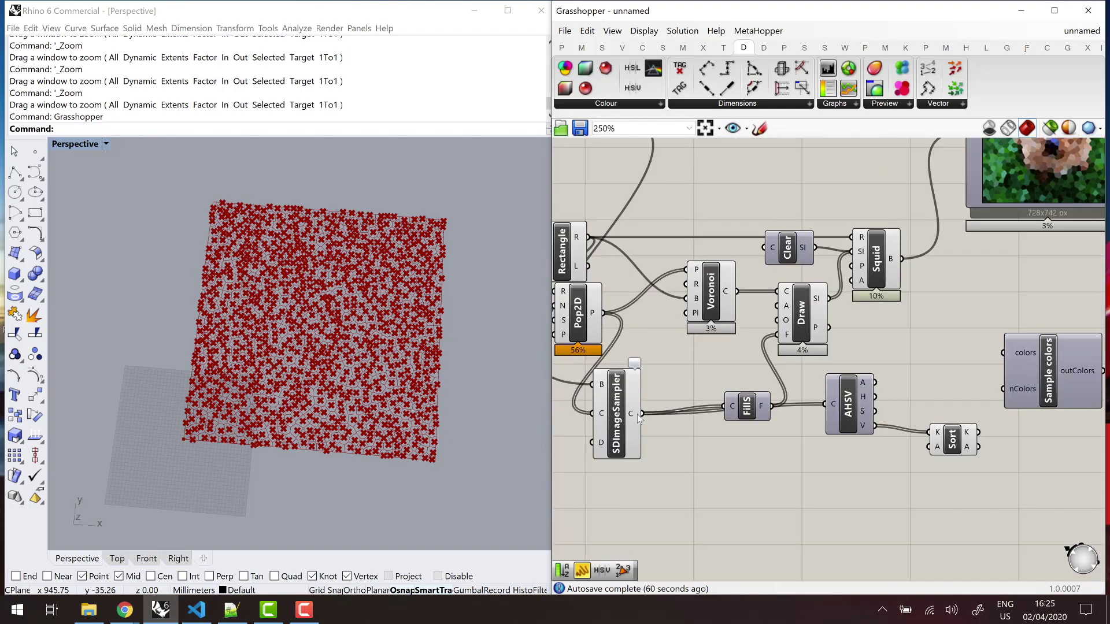
drag(641, 413, 932, 446)
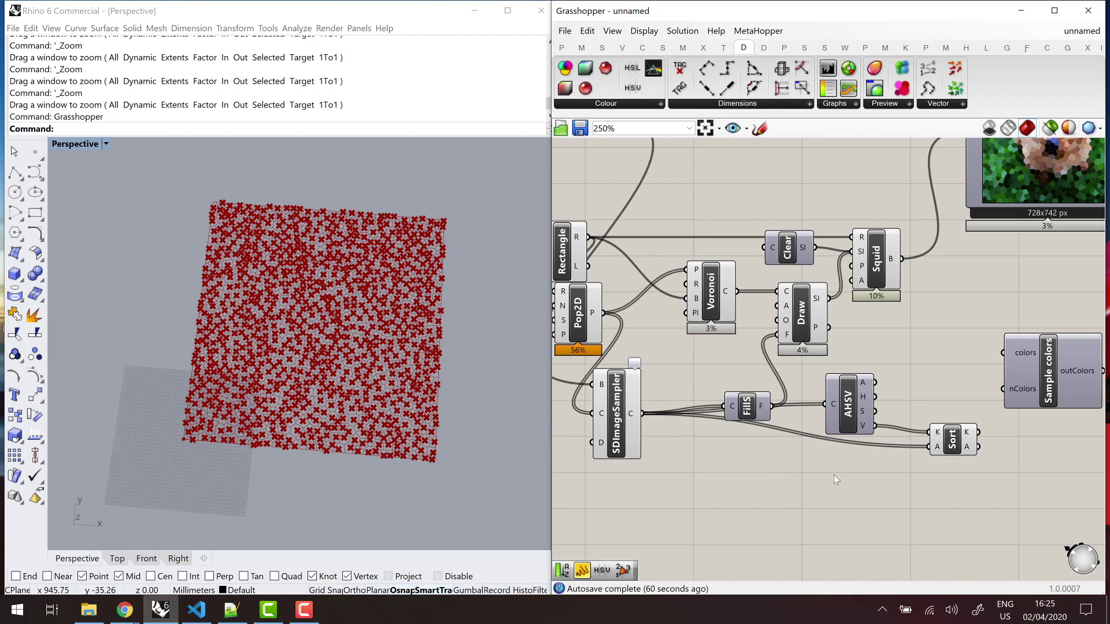
drag(856, 410, 854, 422)
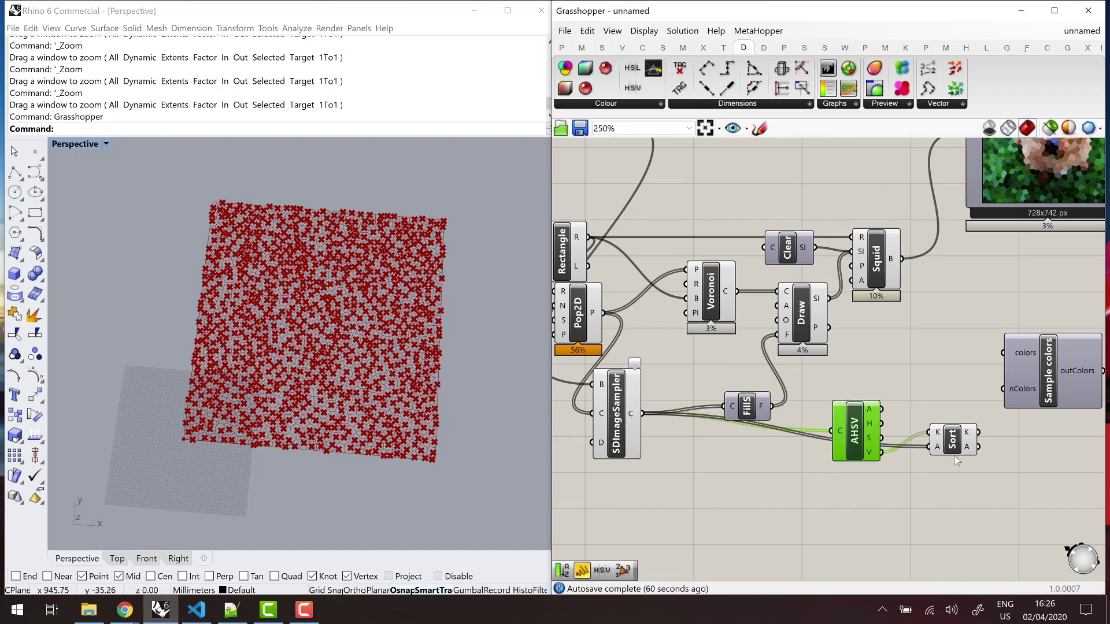
drag(953, 440, 954, 475)
right_drag(830, 459, 816, 453)
scroll(924, 376, up, 3)
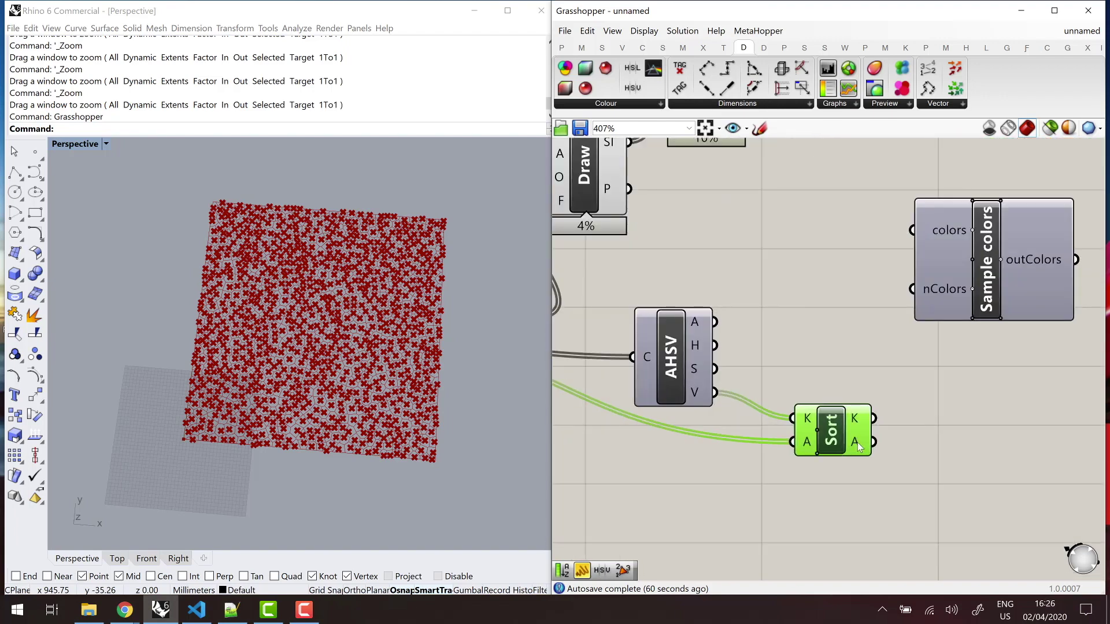
Step: Reposition Sample colors and connect Sort's A output to its colors input
drag(985, 293, 1014, 327)
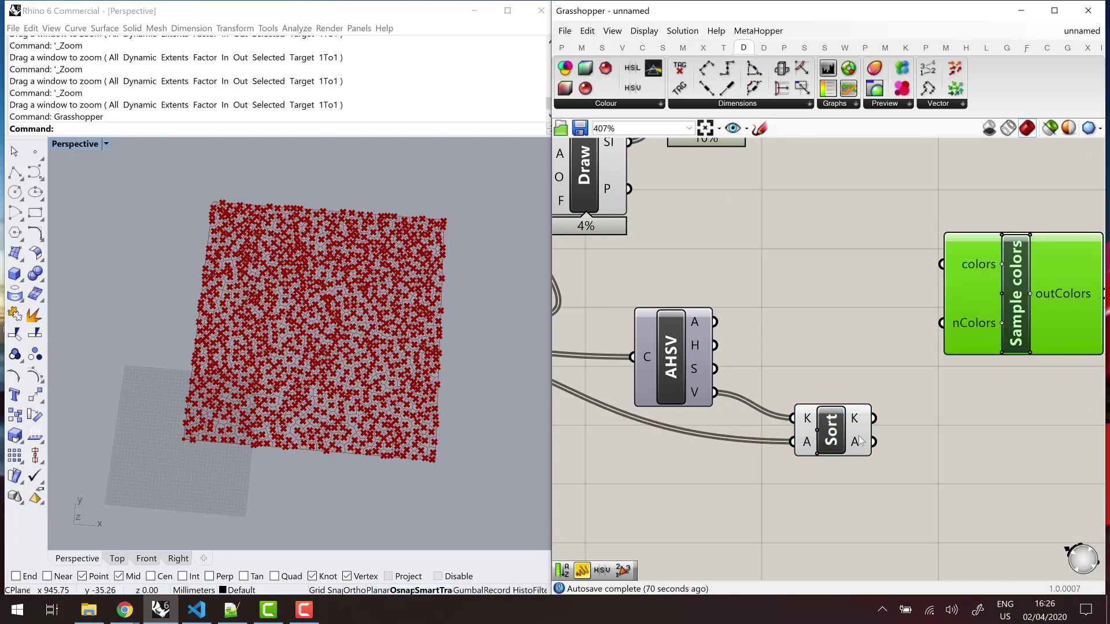
drag(874, 442, 938, 366)
scroll(906, 406, down, 3)
scroll(789, 376, up, 3)
Step: Add a number slider ranging from 1 to 20, set it to 4, and connect it to Sample colors' nColors input
double_click(790, 377)
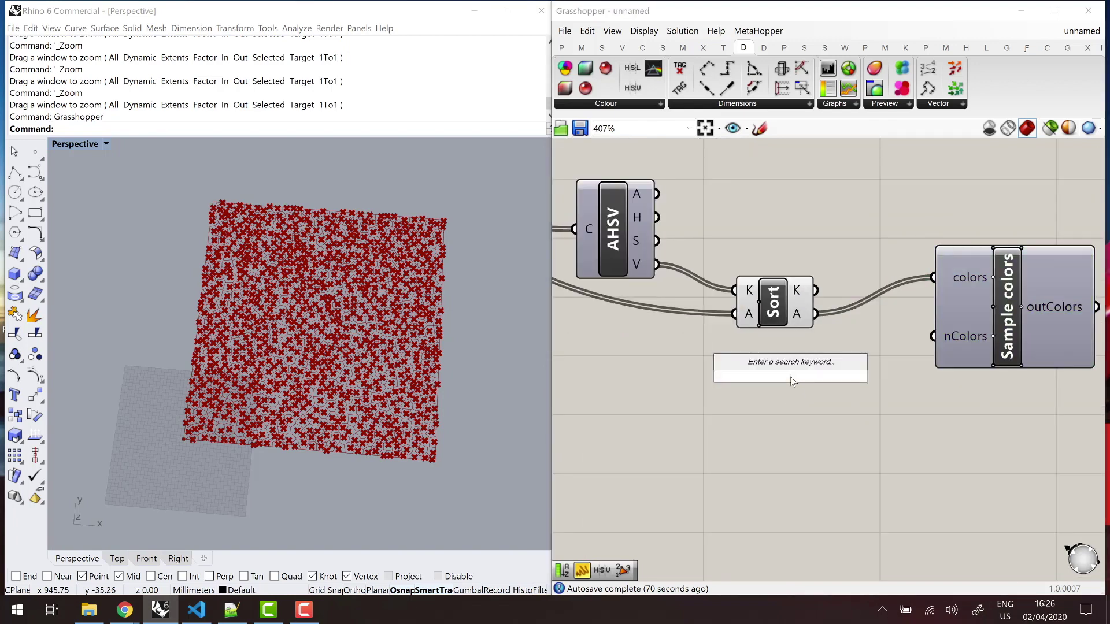
text(1..20)
key(Return)
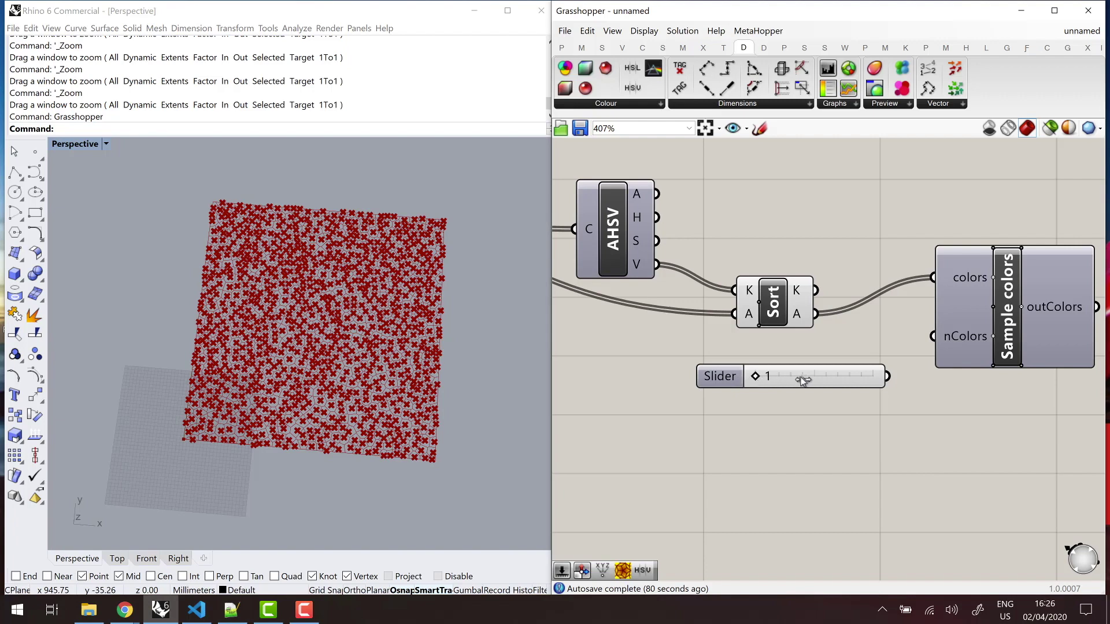
mouse_move(755, 376)
mouse_down()
mouse_move(790, 376)
mouse_move(774, 377)
mouse_up()
drag(887, 376, 933, 337)
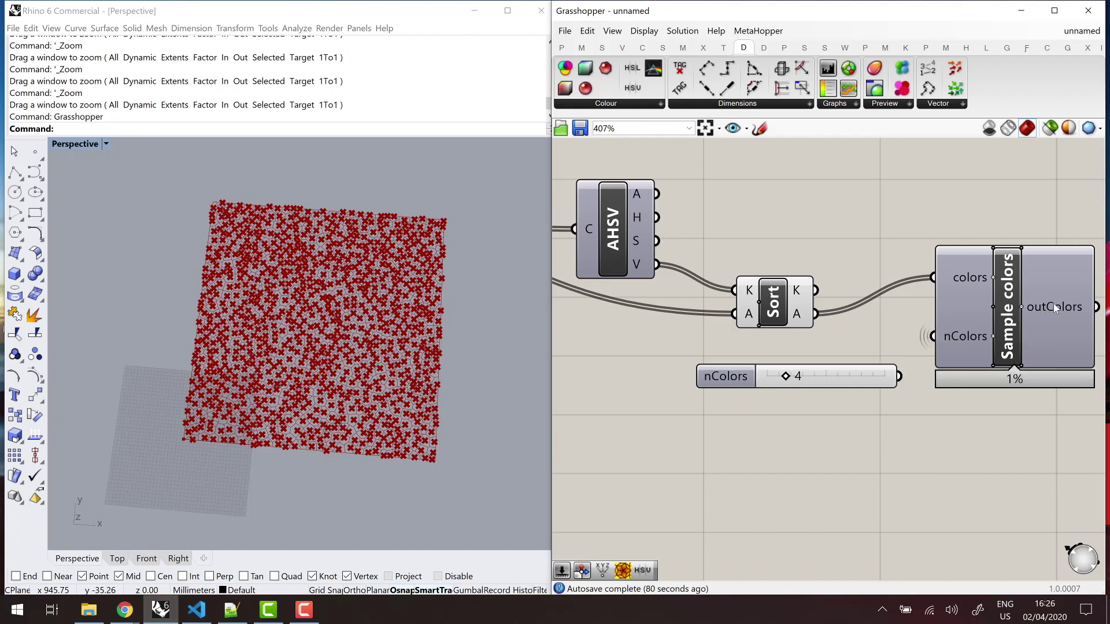
Step: Change the wire display of the nColors input so its wire is drawn, and inspect the outColors output
mouse_move(1055, 308)
right_click(973, 341)
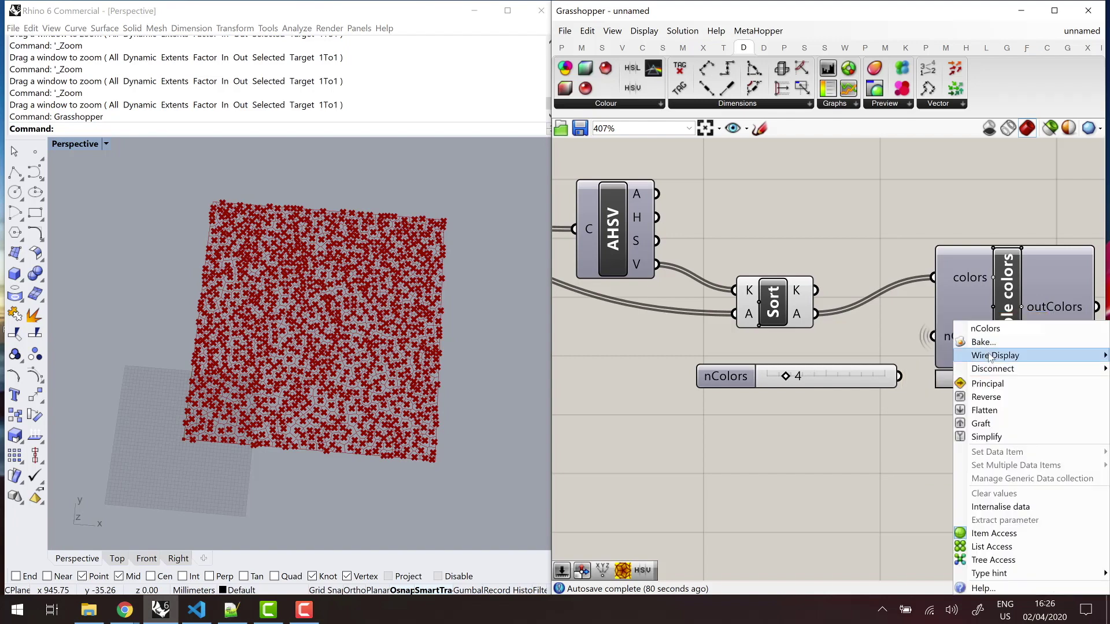
mouse_move(990, 354)
click(921, 355)
scroll(813, 471, down, 4)
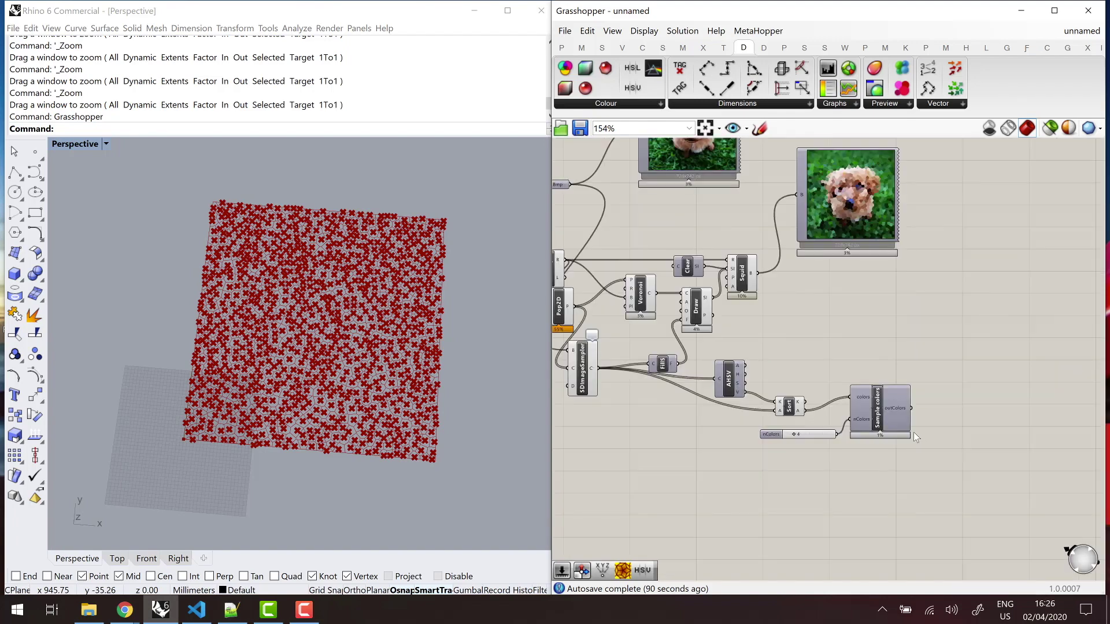
scroll(913, 432, up, 3)
mouse_move(887, 390)
scroll(887, 389, down, 4)
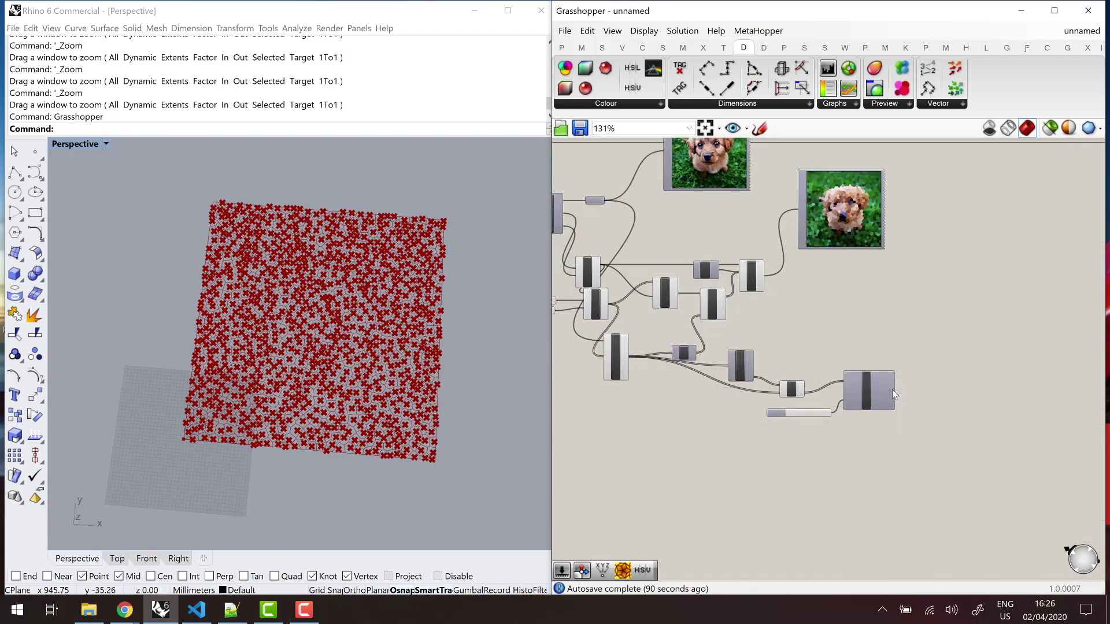
Step: Move the Voronoi, Squid drawing components and result viewer past Sample colors, and connect outColors to Fill Solid's C input
right_drag(753, 299, 815, 299)
mouse_move(905, 382)
mouse_down()
mouse_move(895, 373)
mouse_move(958, 386)
mouse_move(812, 325)
mouse_move(712, 325)
mouse_up()
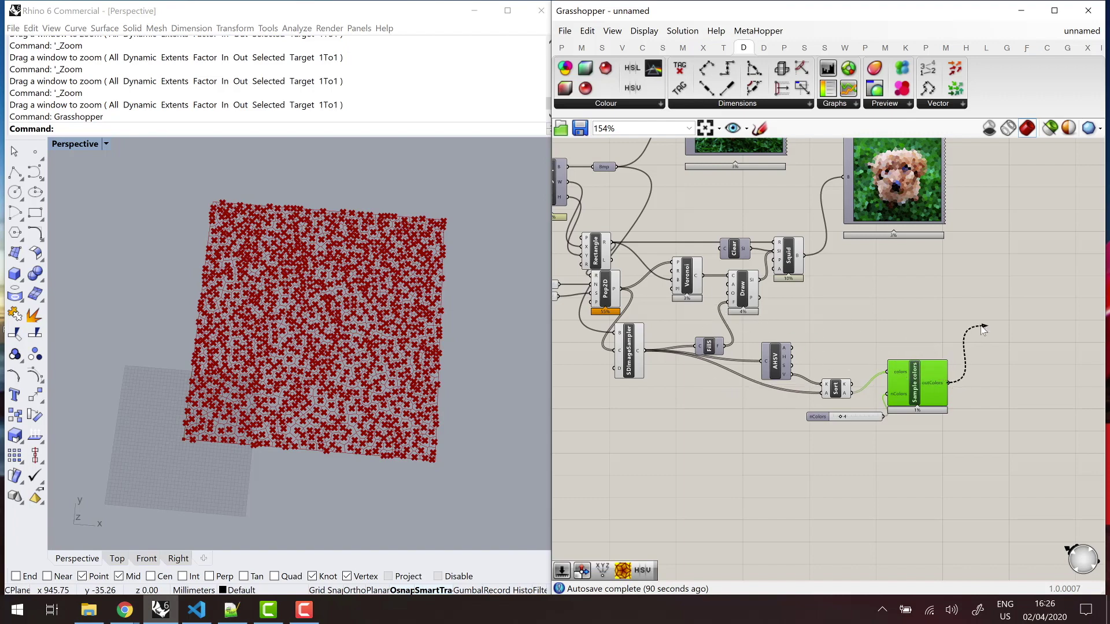
drag(812, 325, 683, 220)
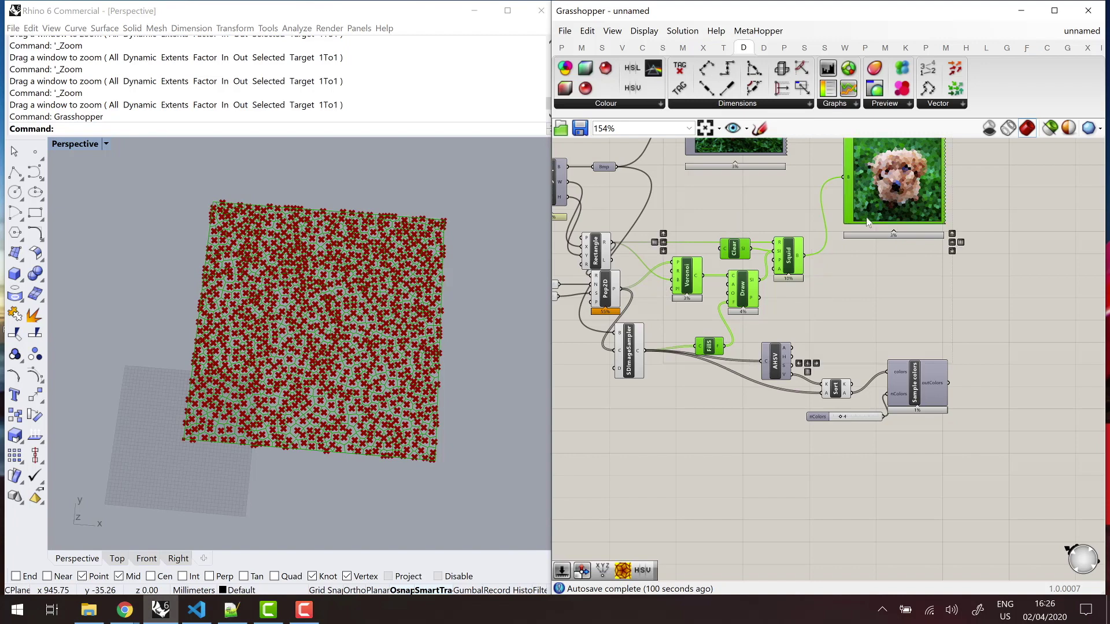
scroll(755, 245, down, 5)
right_drag(842, 261, 802, 282)
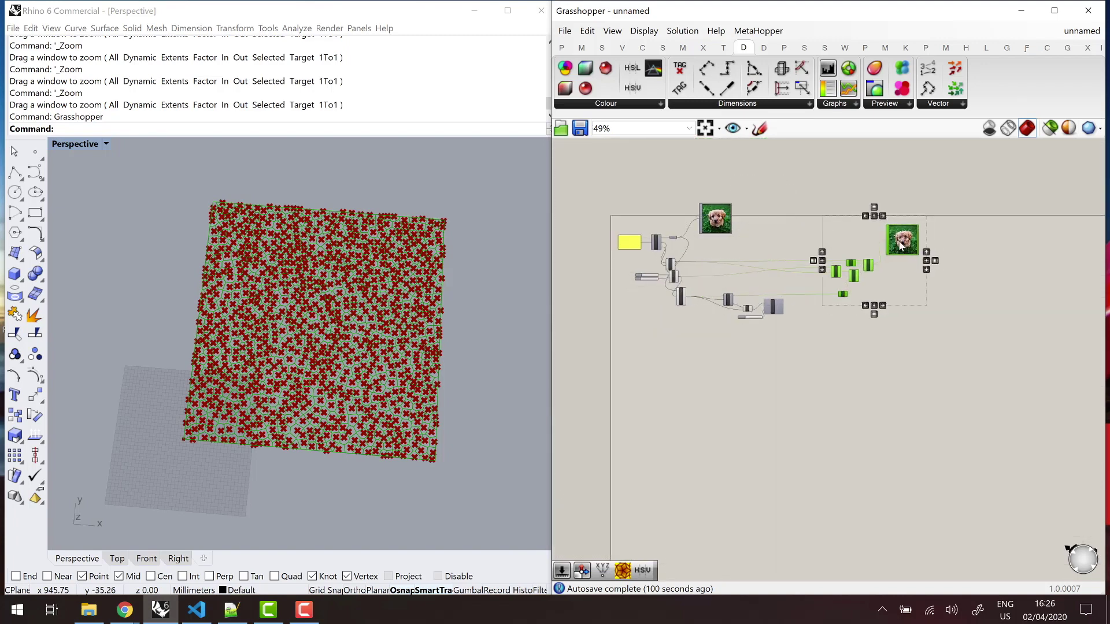
click(802, 276)
scroll(803, 276, up, 4)
scroll(864, 347, up, 4)
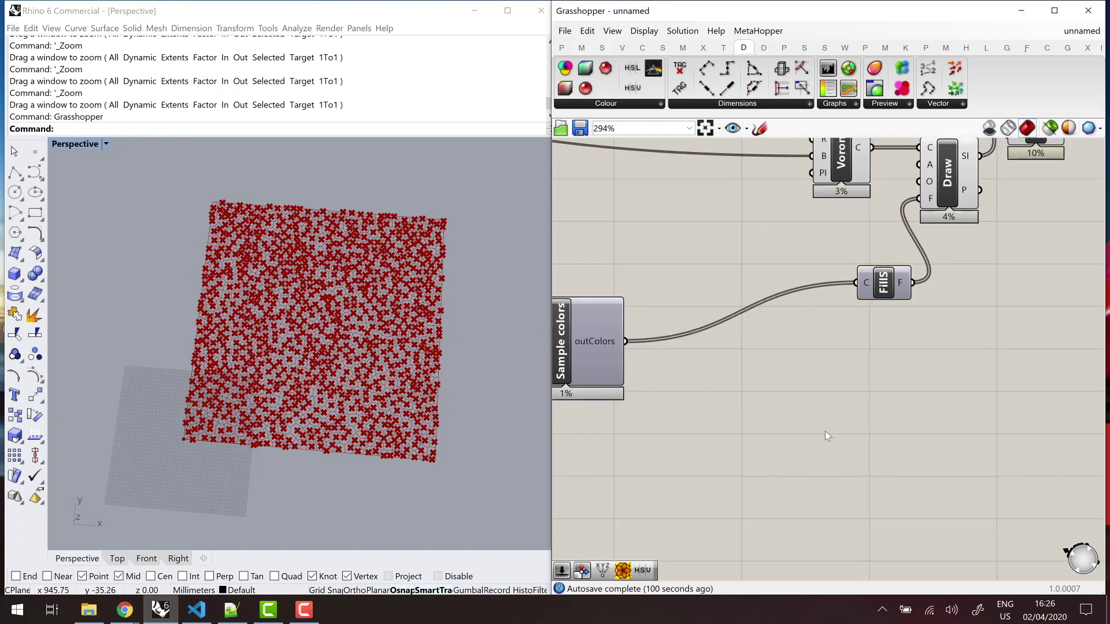
Step: Add a third parameter, B, to the Sort component
scroll(824, 431, down, 4)
right_drag(833, 338, 942, 304)
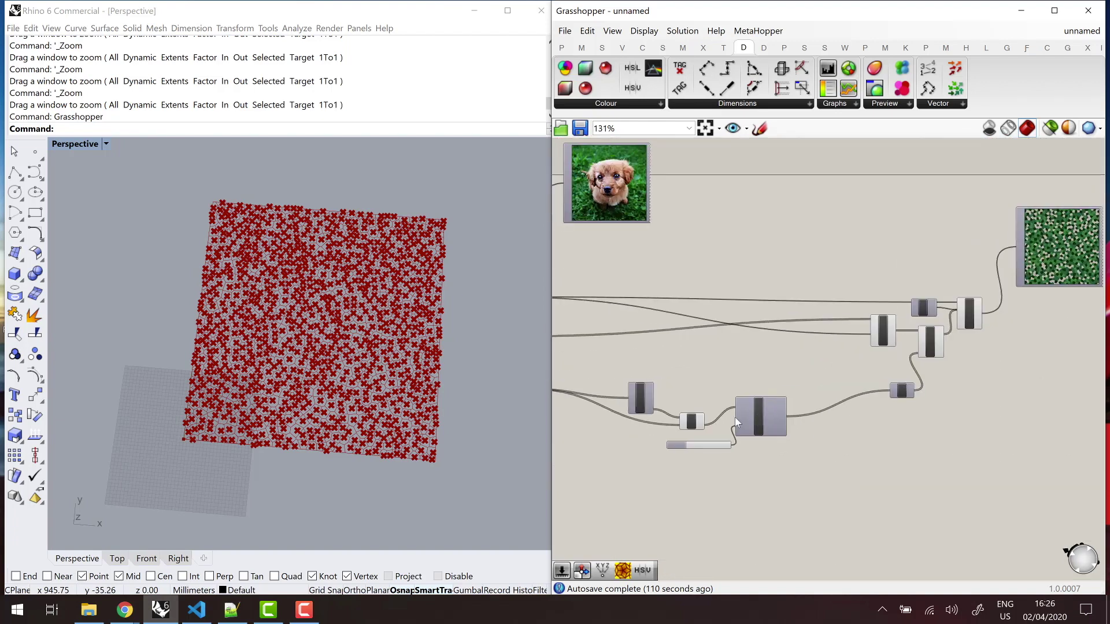
scroll(716, 467, up, 7)
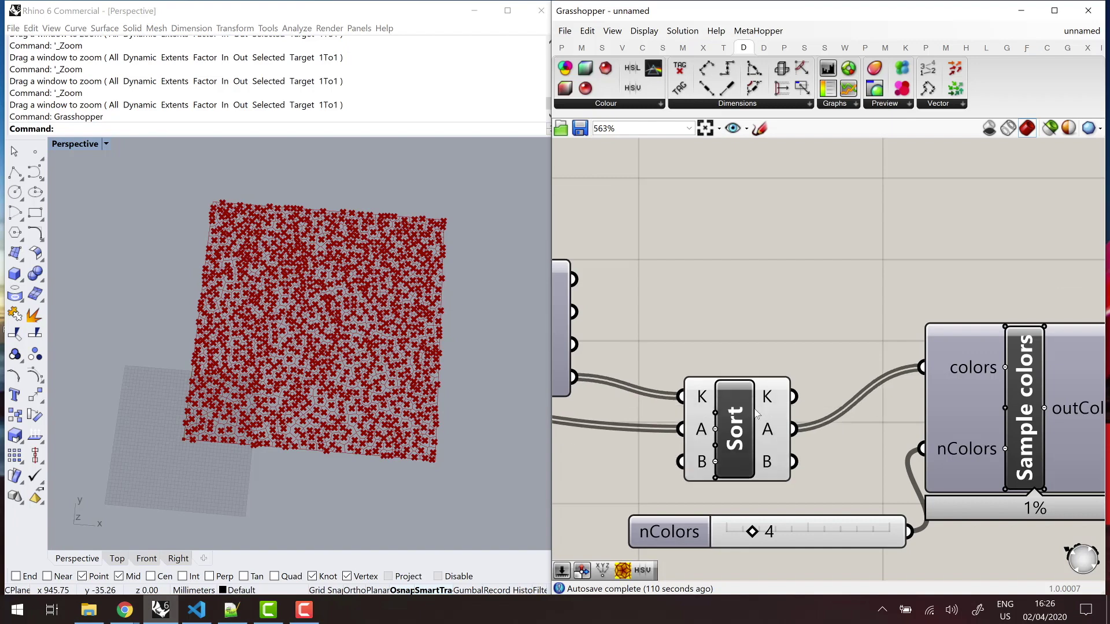
scroll(773, 353, down, 5)
Step: Move the Voronoi component back beside Pop2D, ahead of the Sort component
right_drag(658, 348, 668, 363)
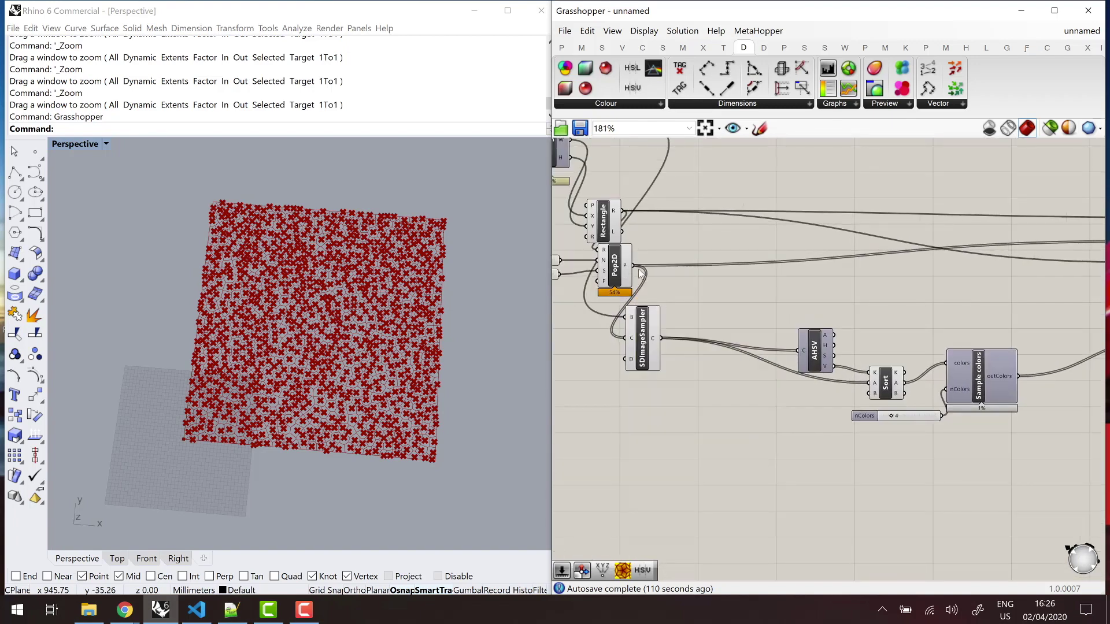
scroll(751, 277, down, 4)
scroll(769, 279, up, 3)
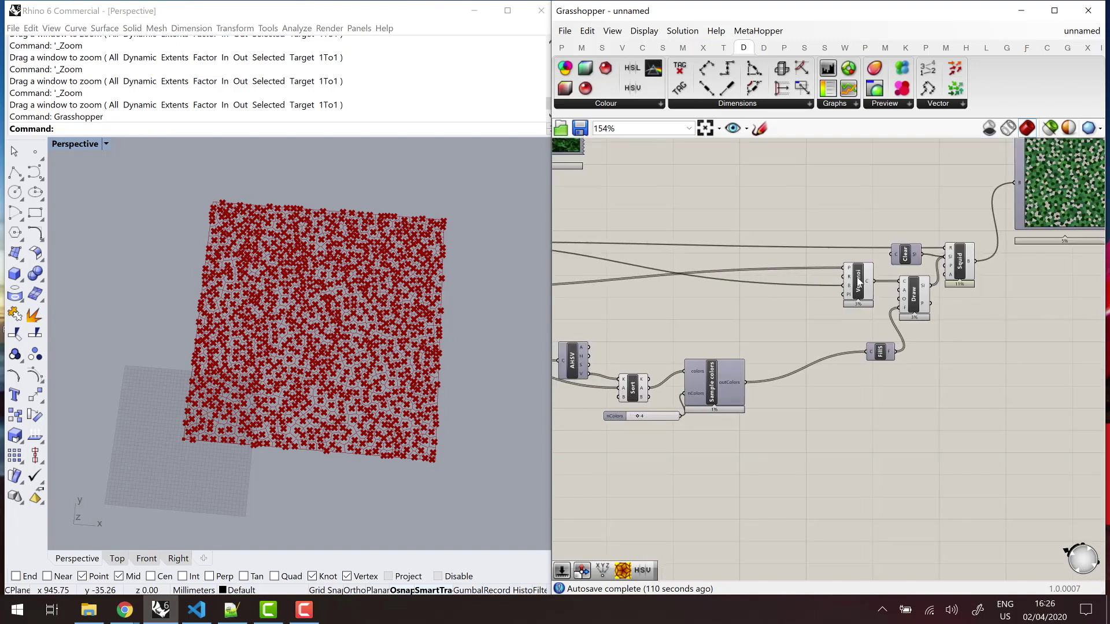
click(781, 282)
scroll(730, 275, down, 4)
scroll(727, 271, up, 6)
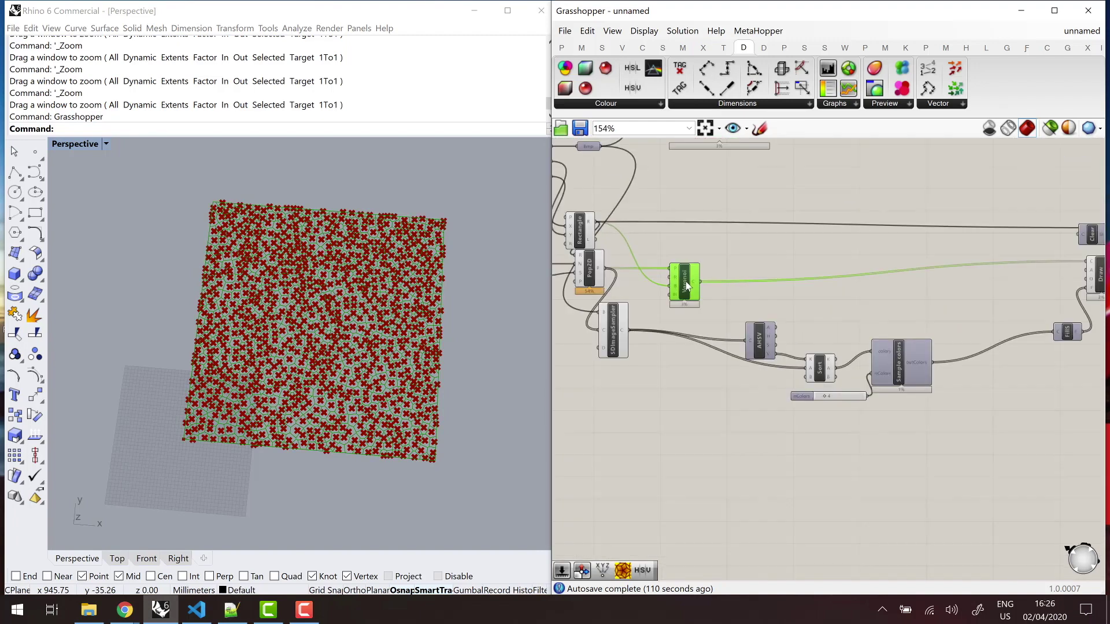
Step: Route the Voronoi cells through Sort's B input and connect the sorted B output to Draw's C input
mouse_move(707, 282)
mouse_down()
mouse_move(870, 444)
mouse_move(924, 431)
mouse_move(983, 363)
mouse_up()
scroll(936, 410, down, 9)
scroll(957, 396, up, 8)
scroll(787, 343, down, 4)
scroll(786, 343, up, 5)
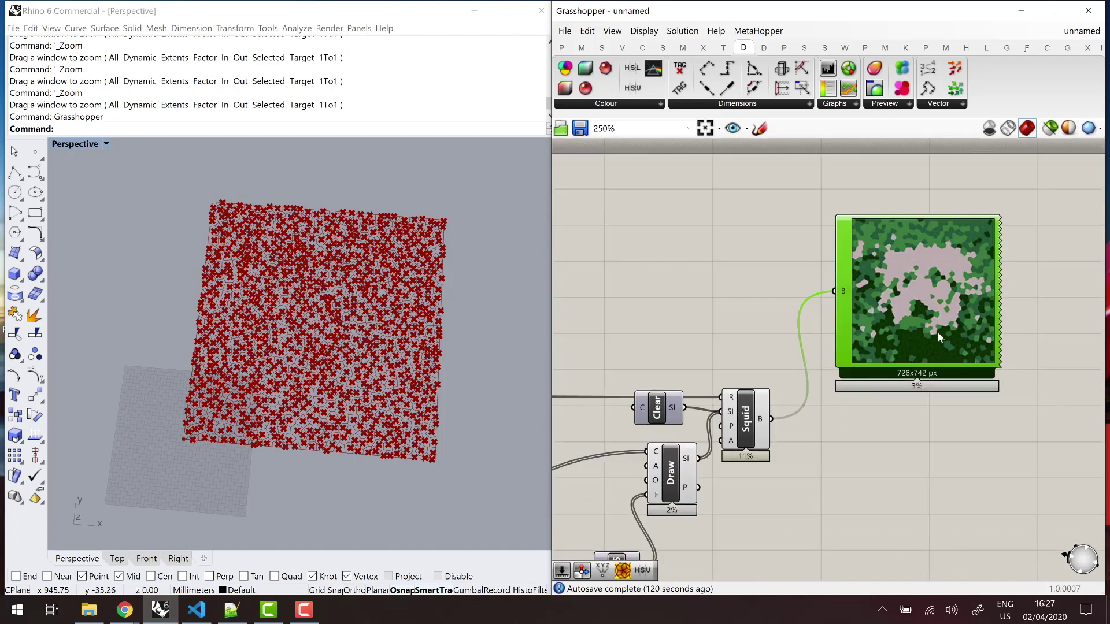
Step: Adjust the number of colours on the nColors slider feeding the Sample colors component
scroll(867, 367, down, 5)
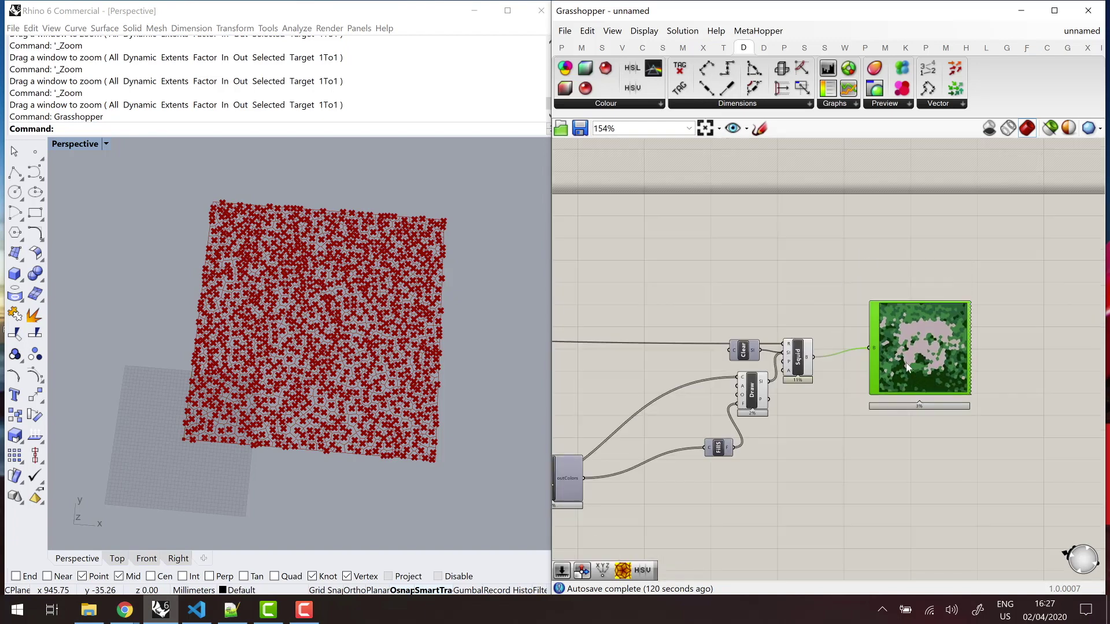
scroll(859, 429, down, 1)
right_drag(675, 468, 877, 424)
scroll(917, 441, up, 1)
scroll(850, 412, up, 2)
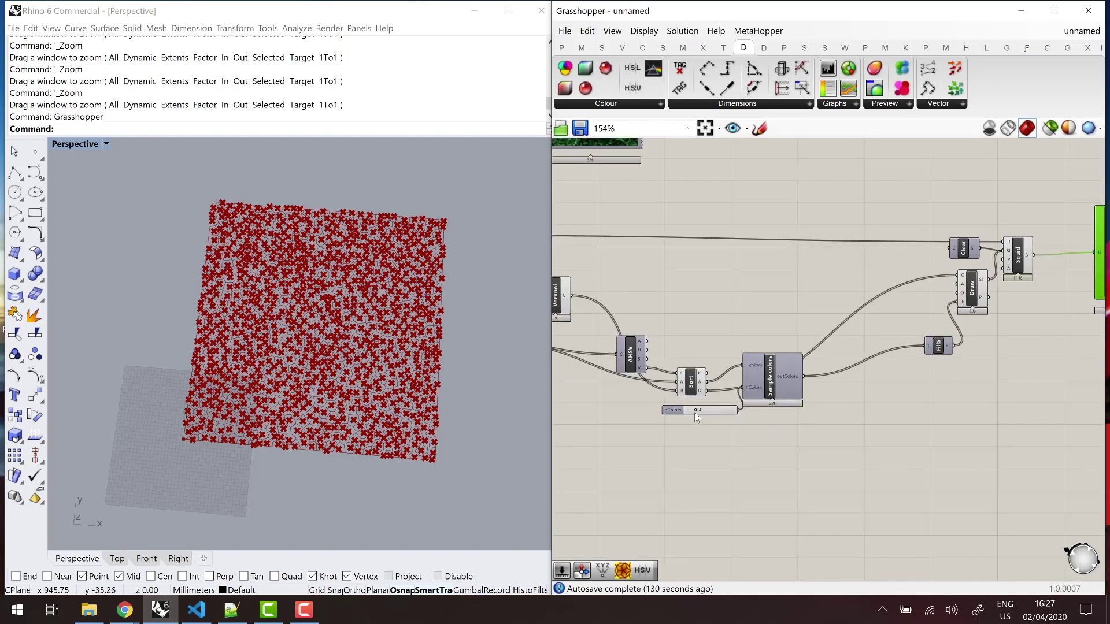
scroll(739, 425, down, 3)
scroll(947, 344, up, 4)
right_drag(778, 396, 859, 309)
drag(859, 308, 839, 306)
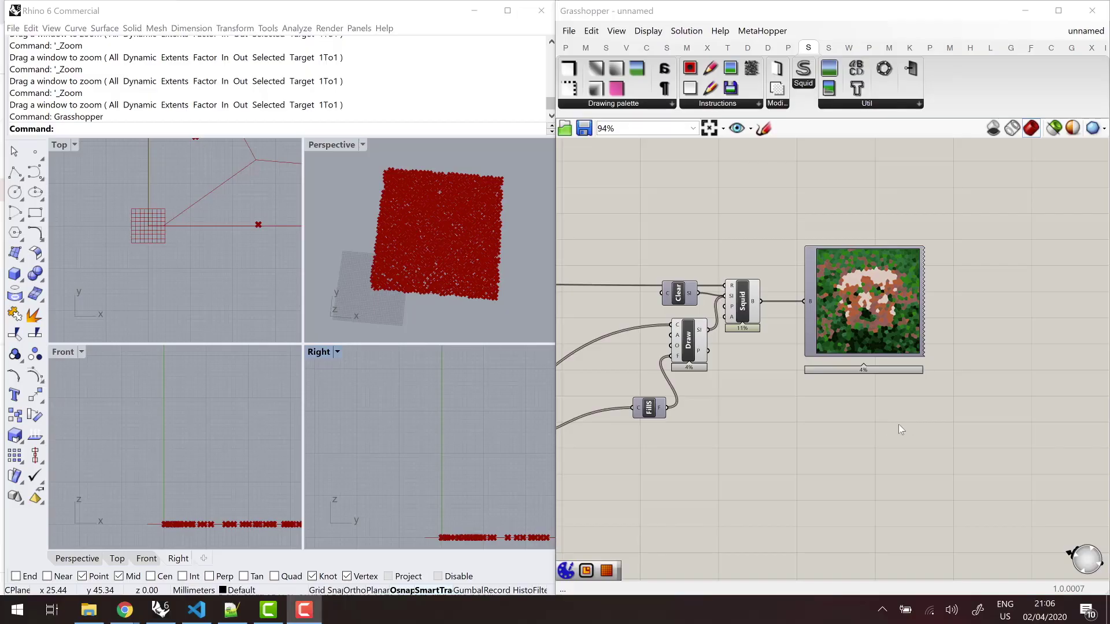
Step: Add a Mesh Plane component to the canvas between the Bmp parameter and the Voronoi part of the definition
scroll(896, 425, down, 3)
scroll(930, 439, down, 2)
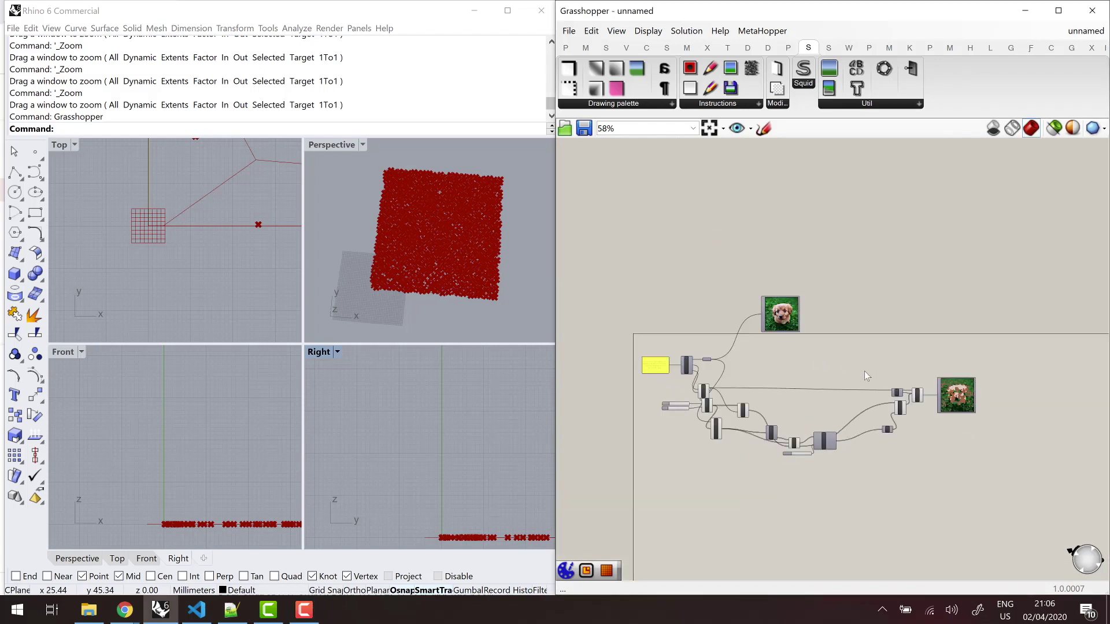
scroll(865, 373, up, 3)
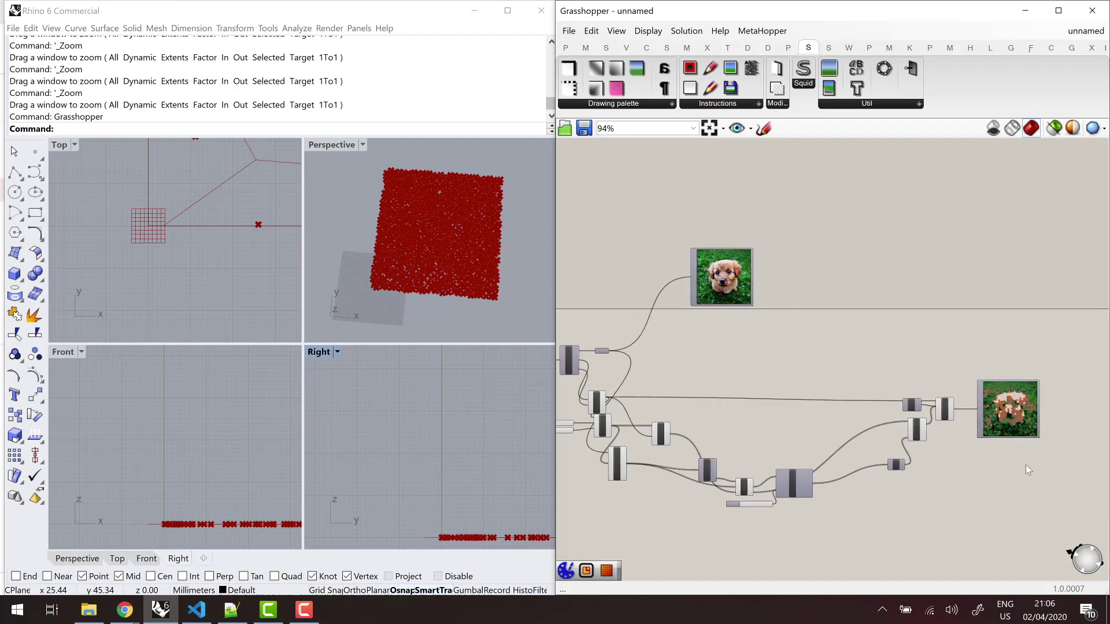
scroll(1042, 463, up, 2)
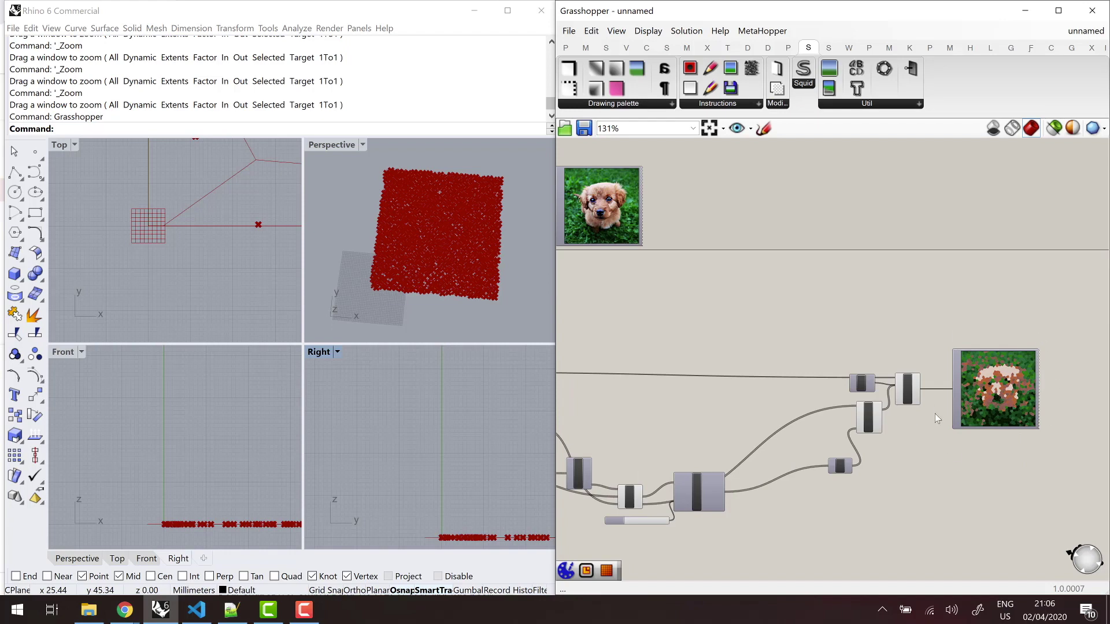
scroll(937, 417, down, 3)
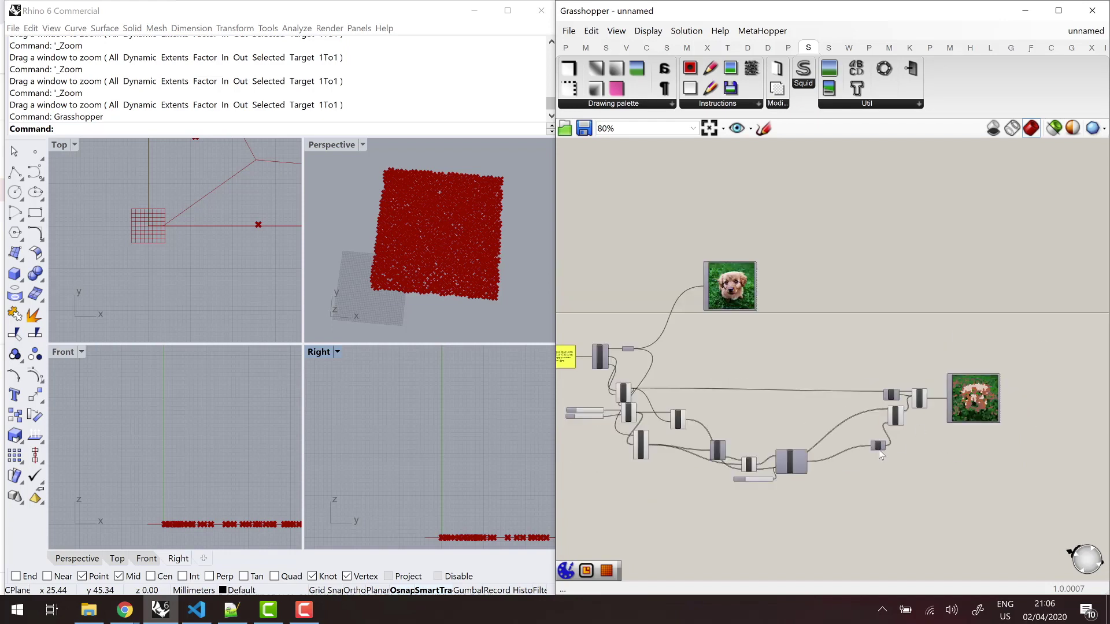
scroll(701, 345, up, 3)
double_click(703, 346)
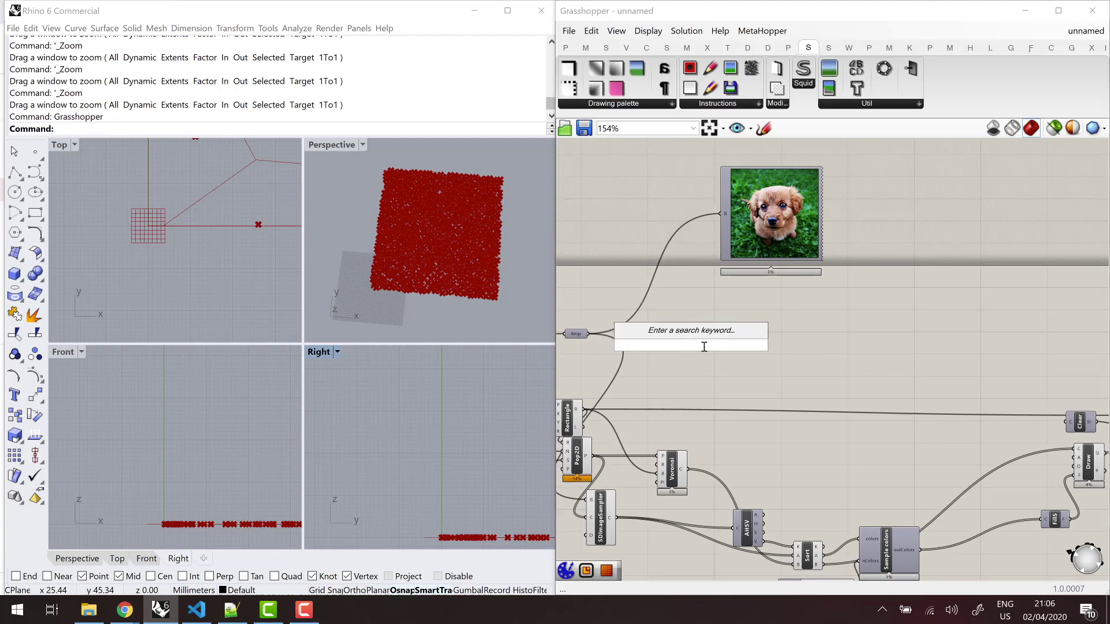
text(mesh)
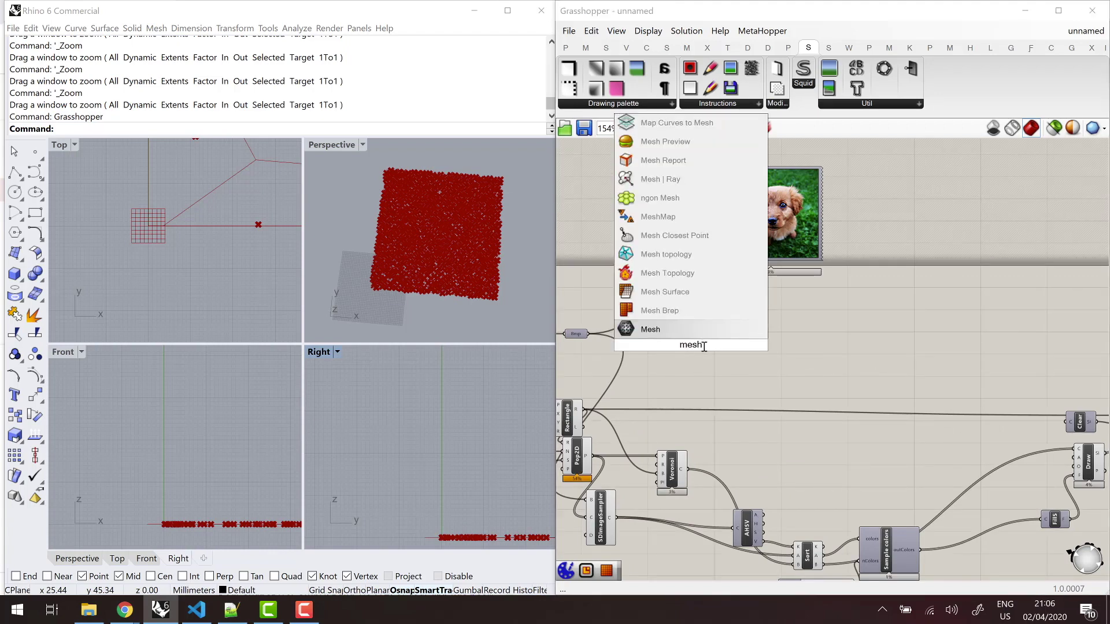
text( plan)
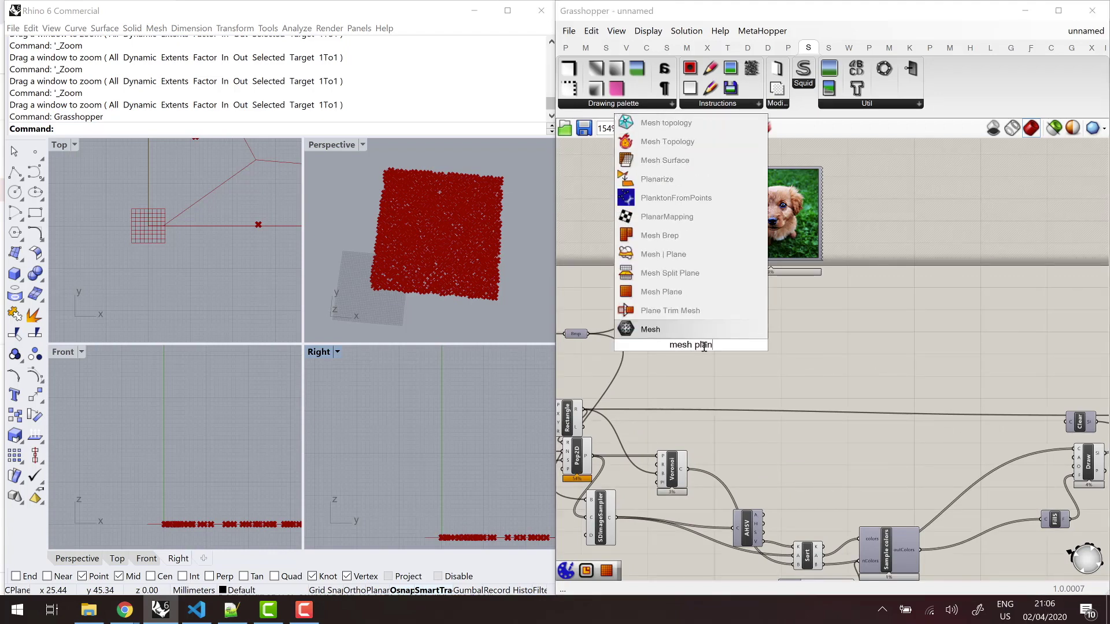
click(665, 292)
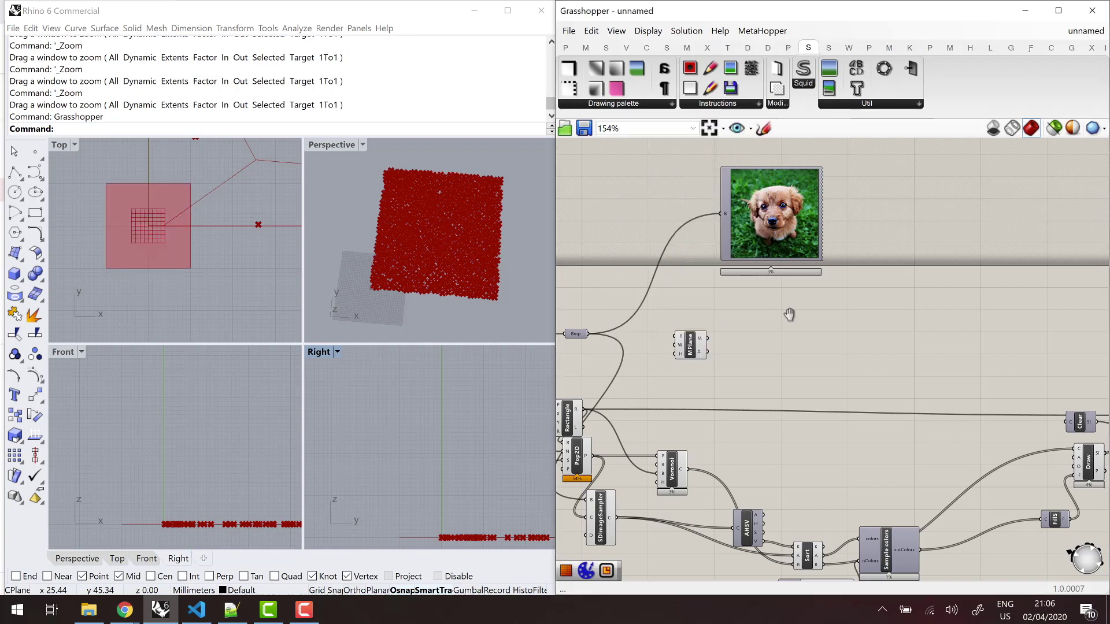
Step: Place the Mesh Plane component beside Bmp and connect the Rectangle's R output to its B input
scroll(786, 345, up, 1)
scroll(802, 338, up, 1)
drag(855, 349, 837, 352)
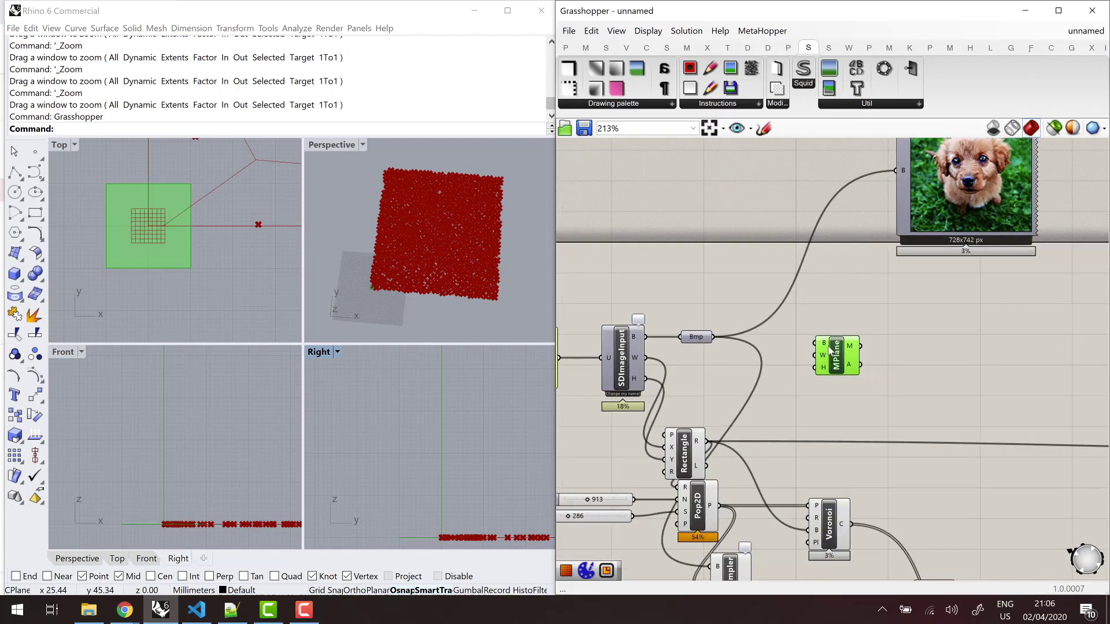
drag(740, 420, 831, 352)
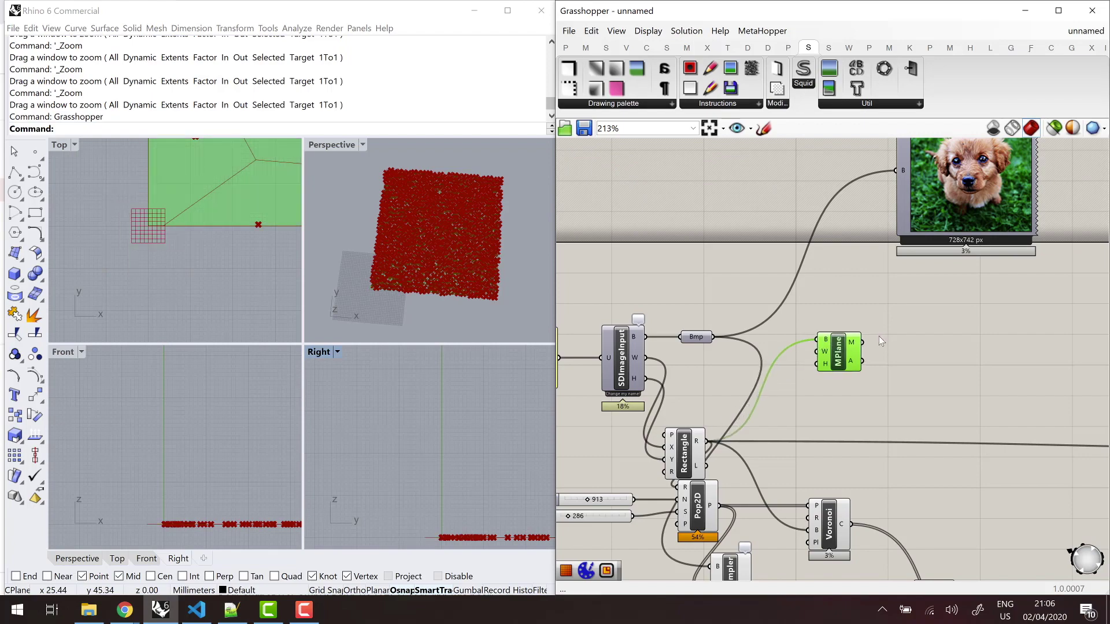
Step: Maximise the Perspective viewport and orient it to face the image-sized mesh plane
right_drag(879, 336, 887, 353)
double_click(341, 145)
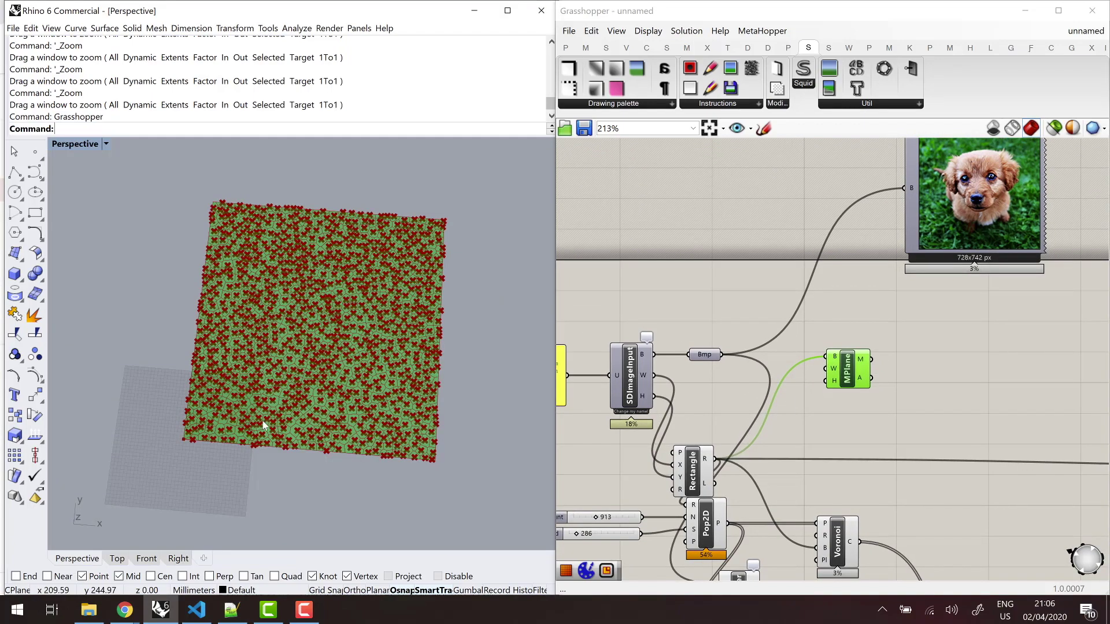
right_drag(300, 225, 386, 428)
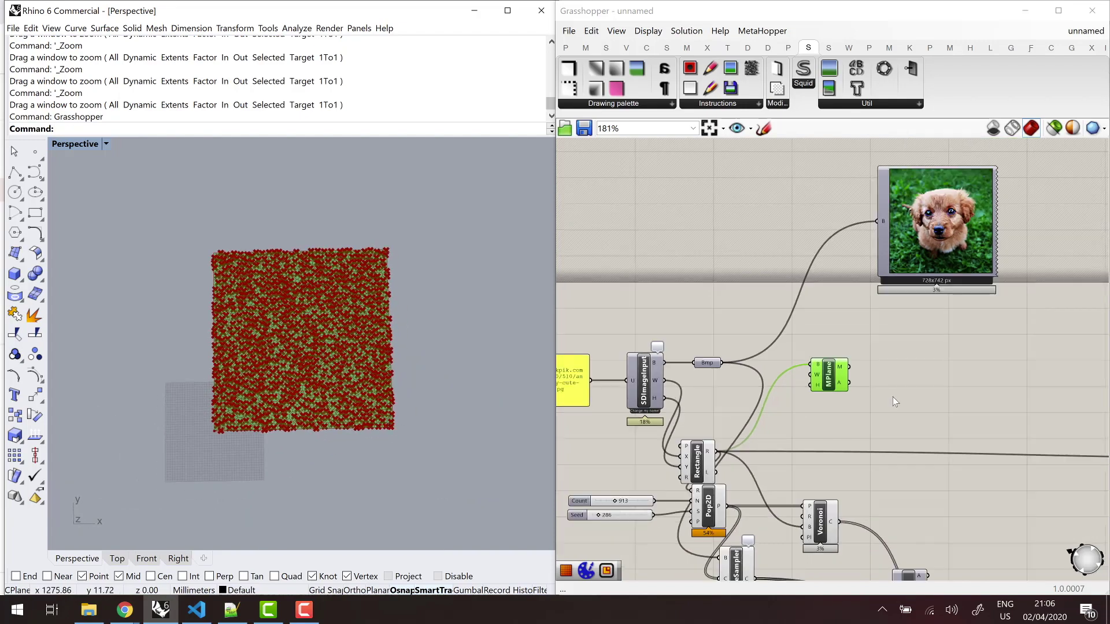
Step: Add ShapeDiverDisplayGeometry and ShapeDiverMaterial components beside the Mesh Plane component
scroll(893, 396, down, 2)
click(876, 394)
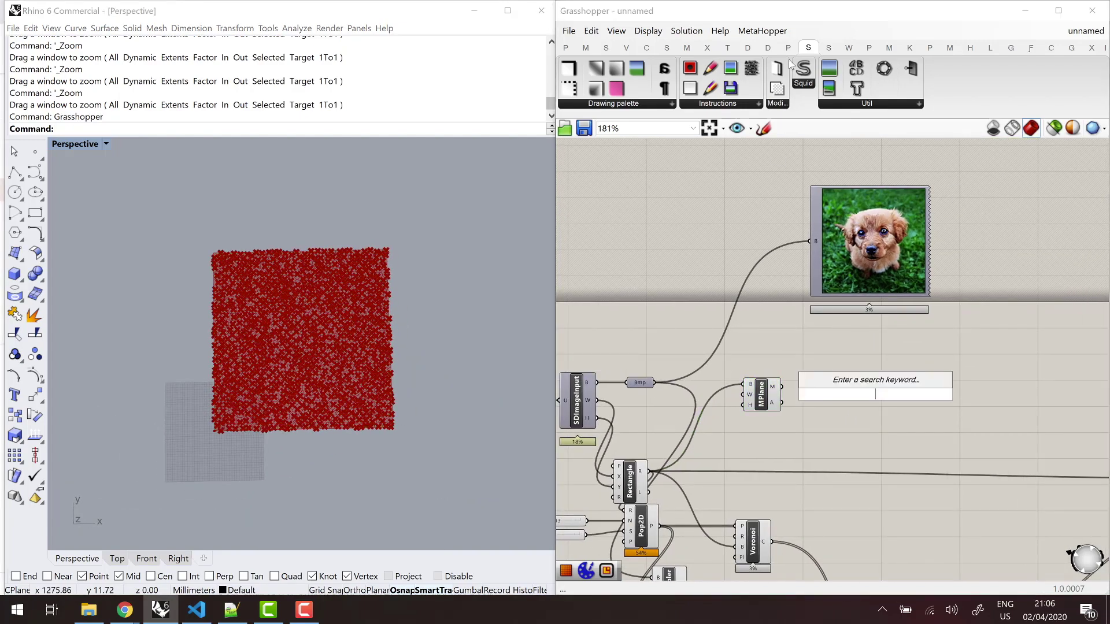
click(823, 50)
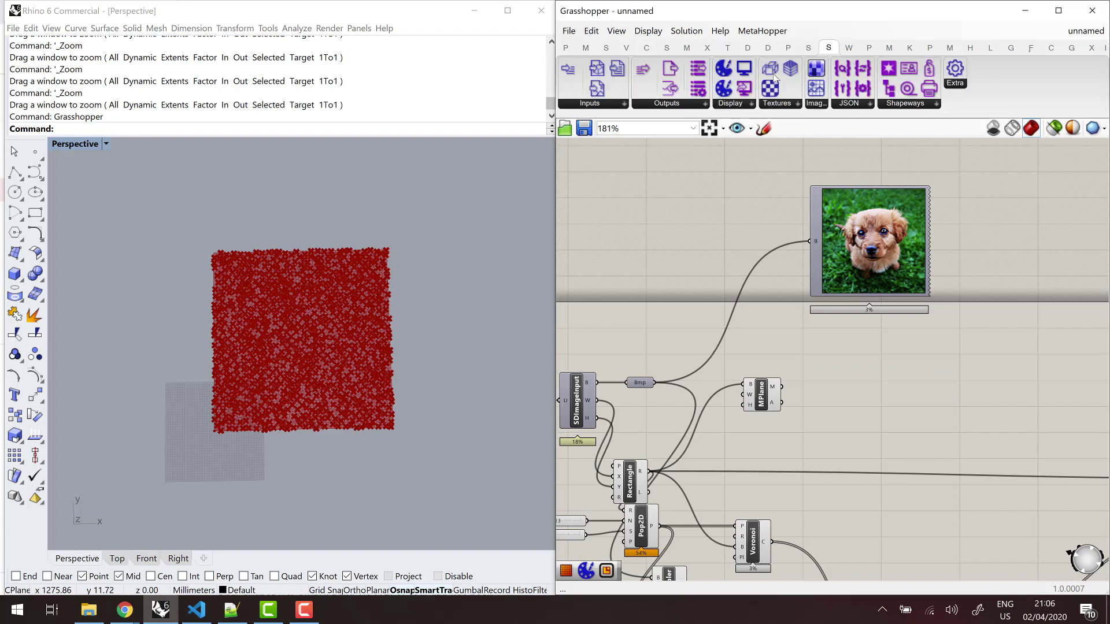
click(719, 110)
drag(751, 166, 897, 448)
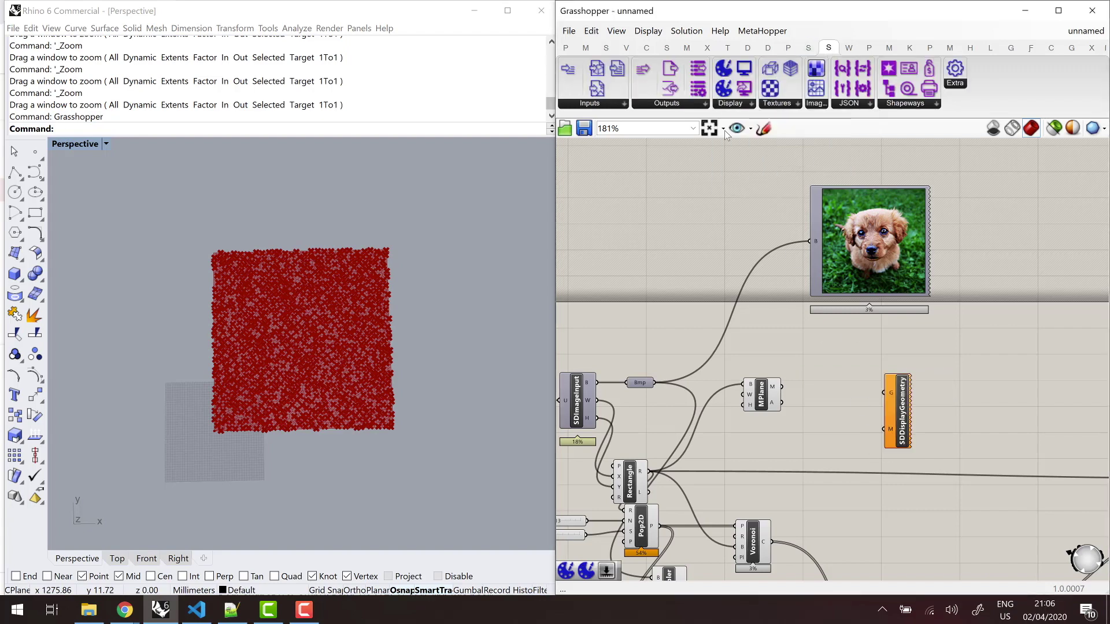
click(737, 110)
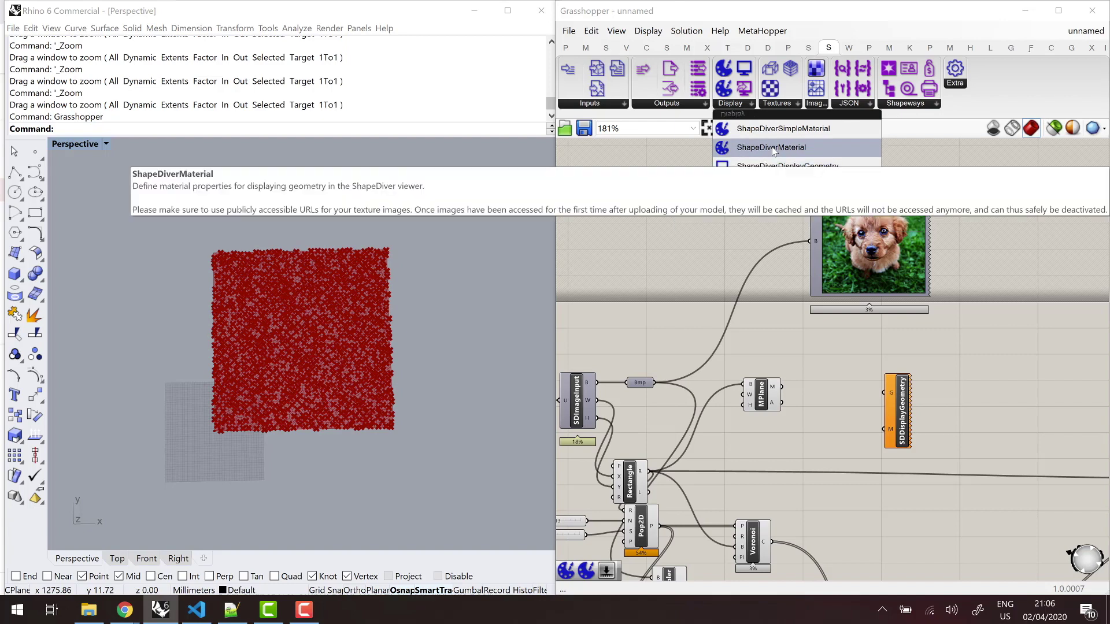
drag(752, 147, 823, 428)
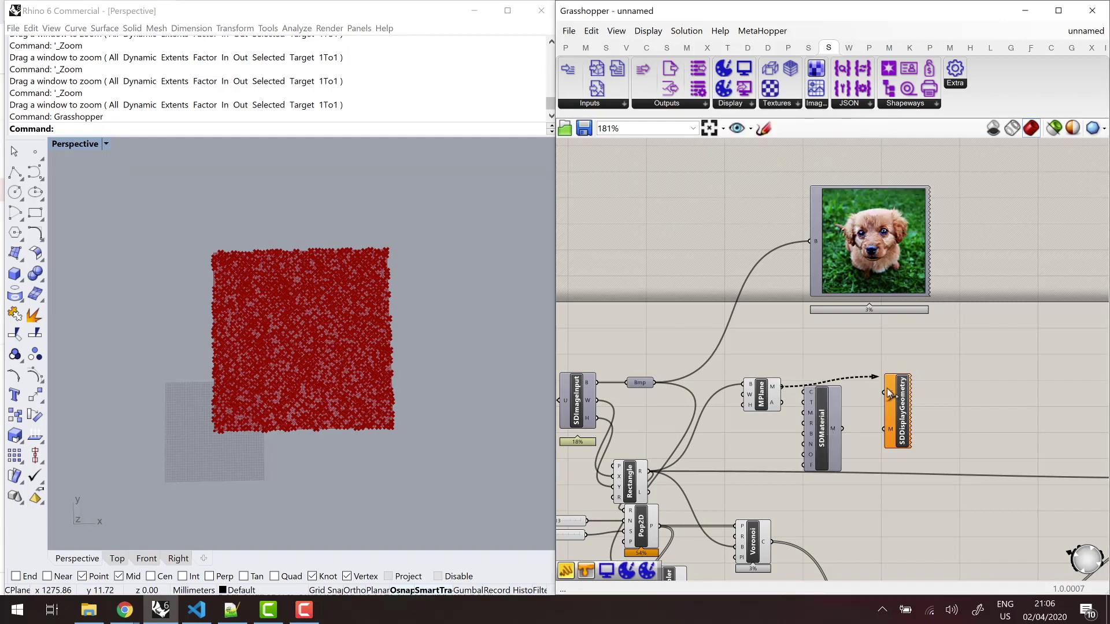
Step: Connect the Mesh Plane to SDDisplayGeometry's G input, SDMaterial to its M input, and Bmp to SDMaterial's T input
drag(887, 387, 884, 391)
drag(832, 430, 883, 430)
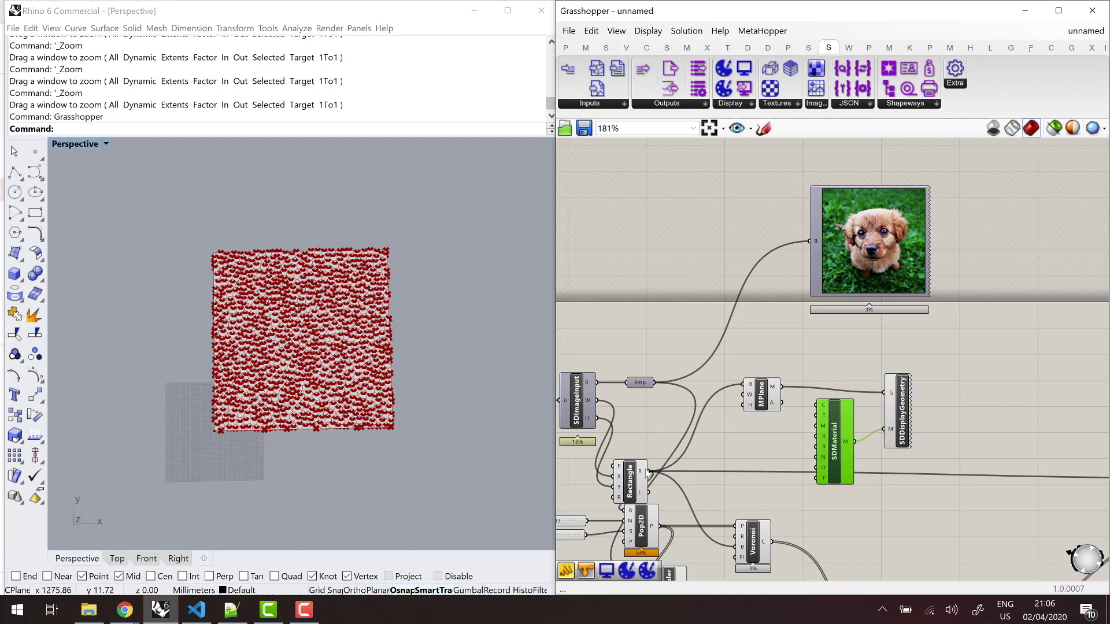
drag(807, 421, 815, 421)
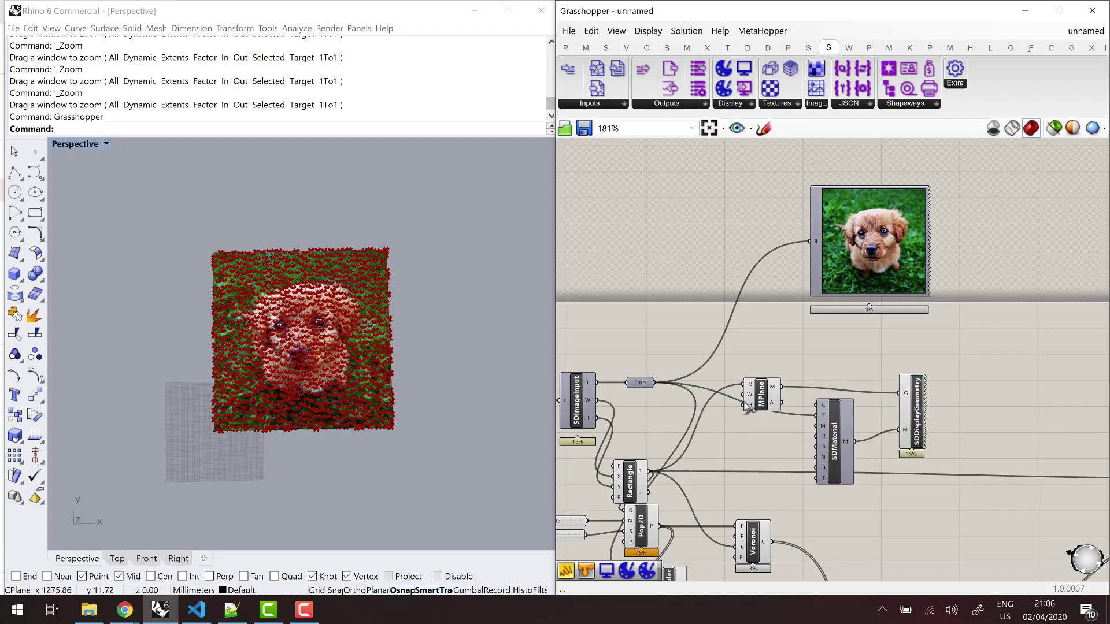
Step: Turn off the viewport preview for all components of the definition
scroll(754, 409, down, 5)
scroll(754, 409, down, 5)
drag(675, 349, 872, 470)
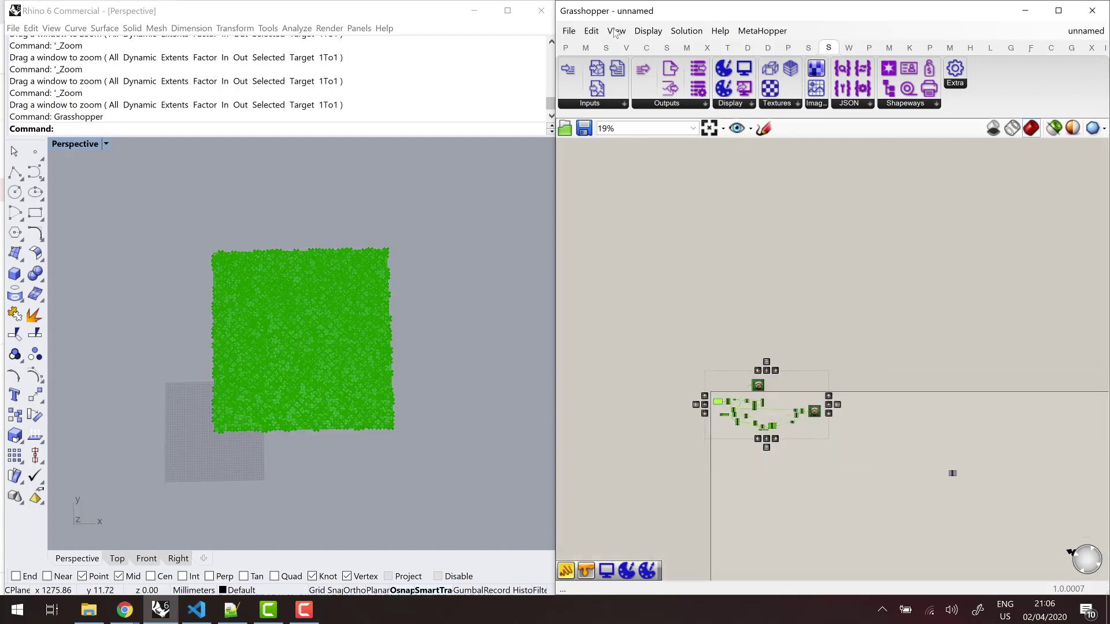
click(648, 30)
mouse_move(687, 30)
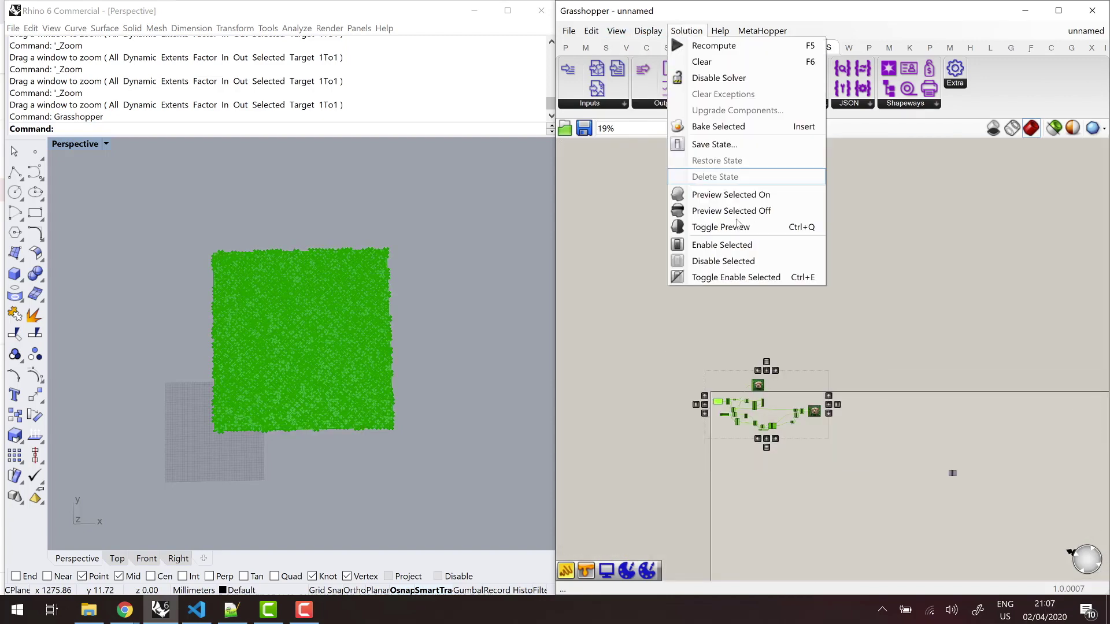
click(717, 211)
drag(968, 498, 917, 439)
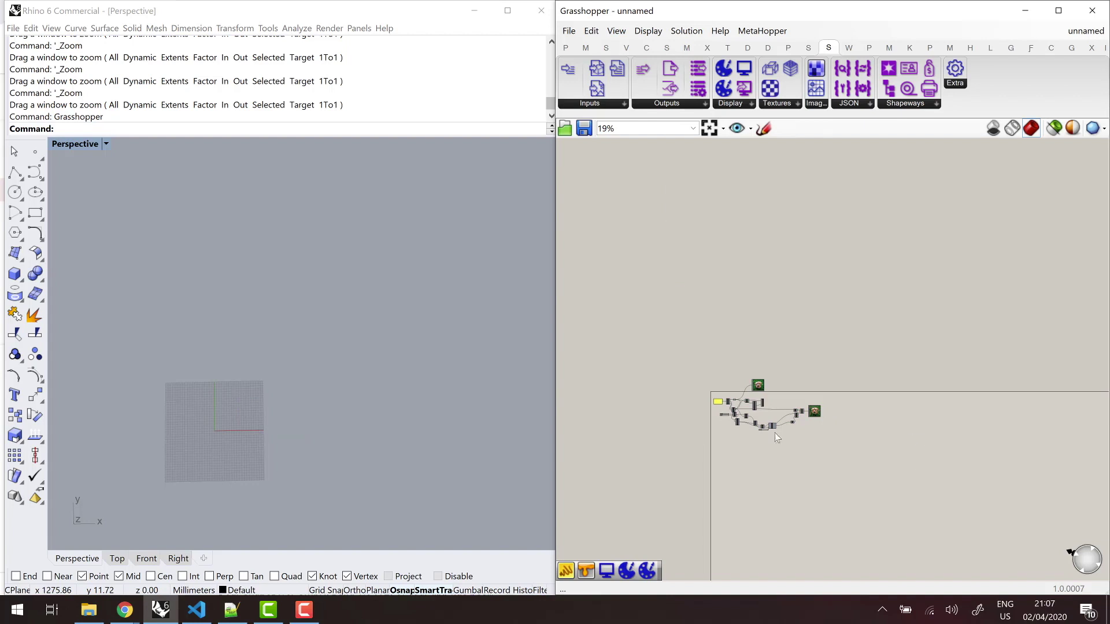
Step: Turn the preview back on for the SDDisplayGeometry component only
scroll(741, 387, up, 6)
scroll(825, 425, up, 4)
click(825, 425)
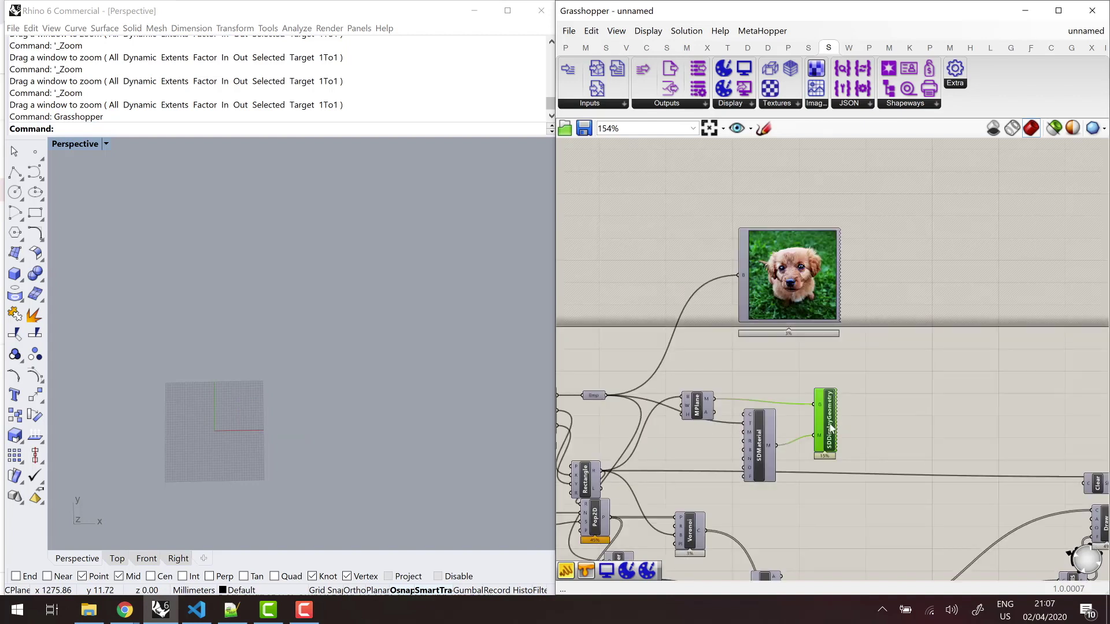
right_click(830, 424)
click(854, 446)
click(844, 411)
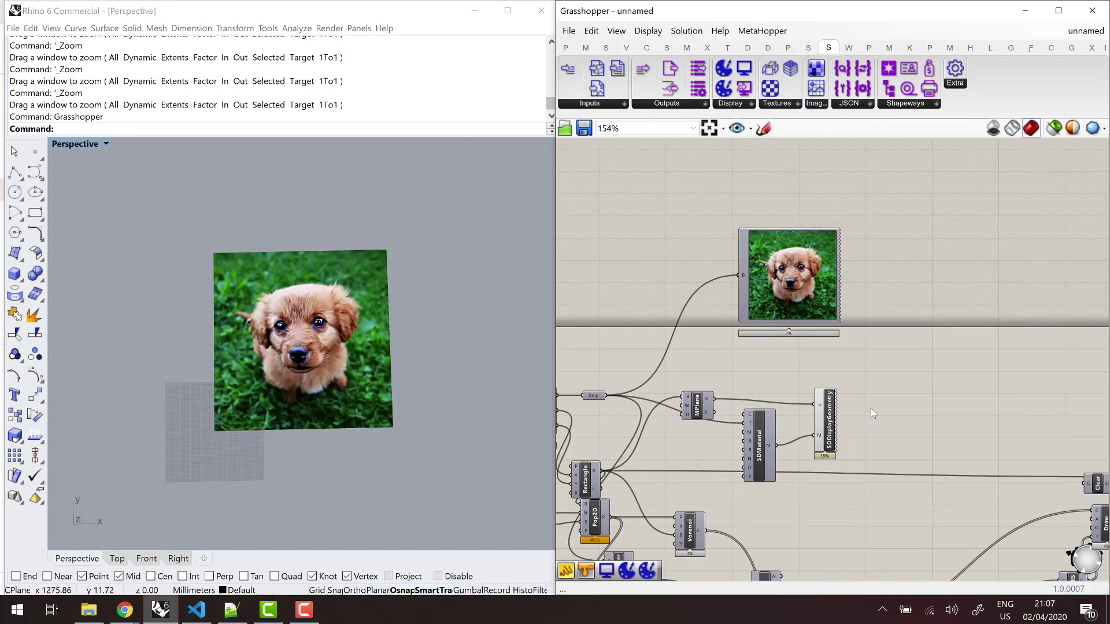
Step: Add a second Mesh Plane component below the Squid drawing components, beside Fill Solid
scroll(867, 407, down, 5)
scroll(977, 454, up, 6)
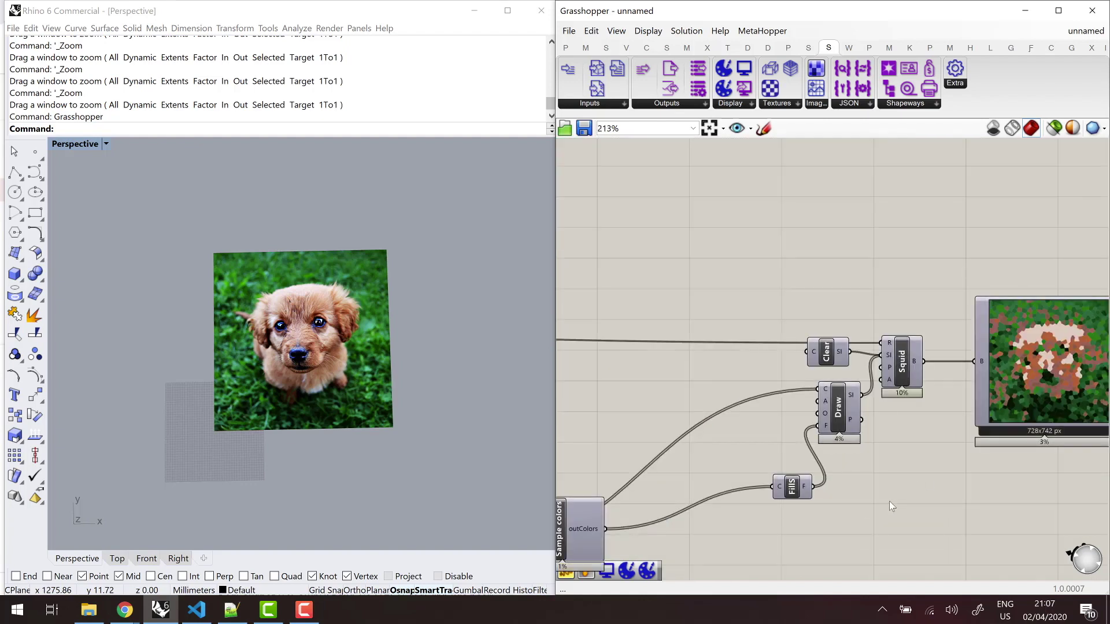
double_click(889, 501)
text(mesh)
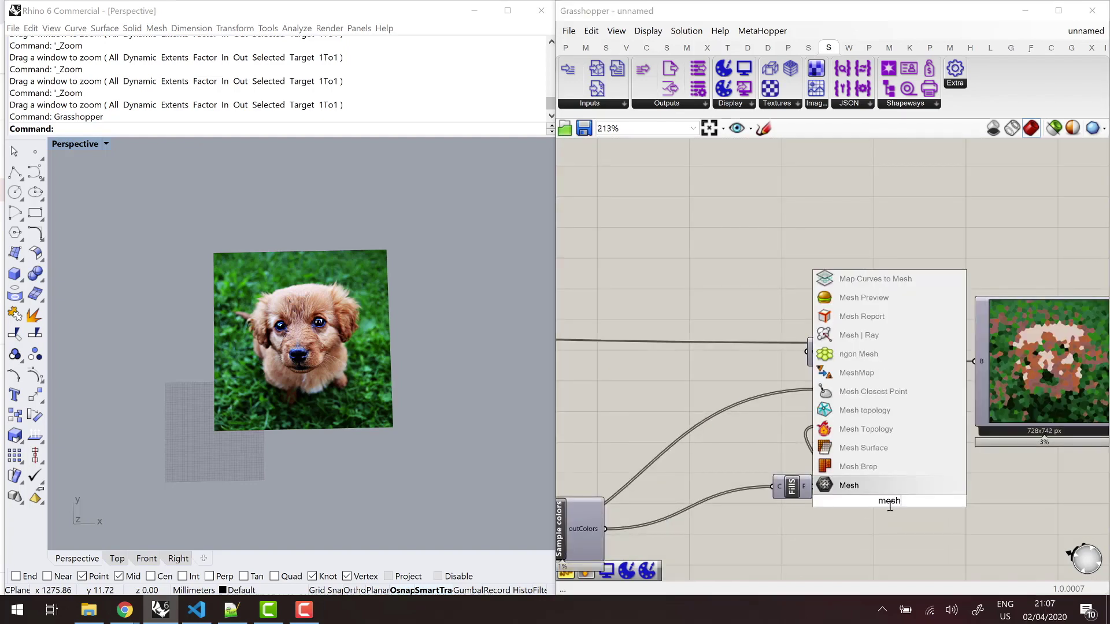
text( plan)
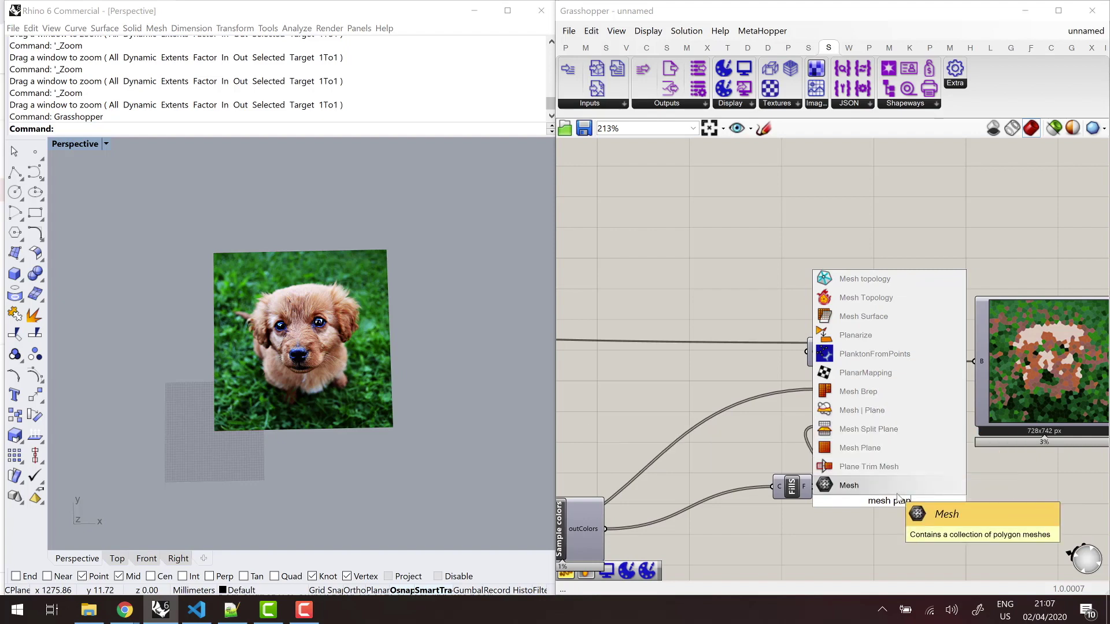
text(ar)
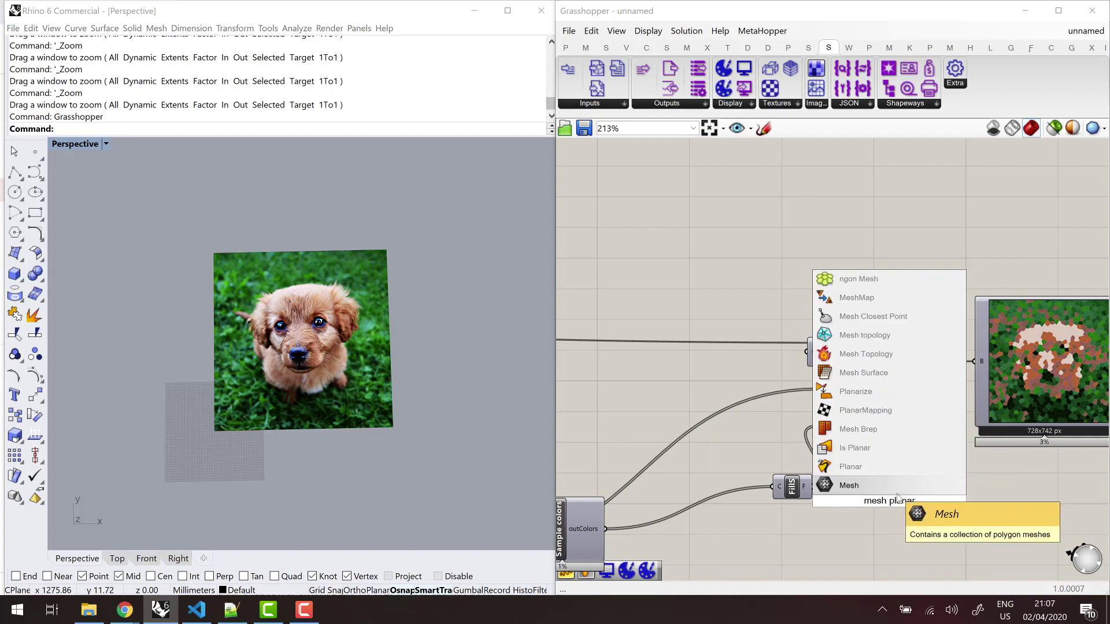
key(BackSpace)
key(BackSpace)
text(e)
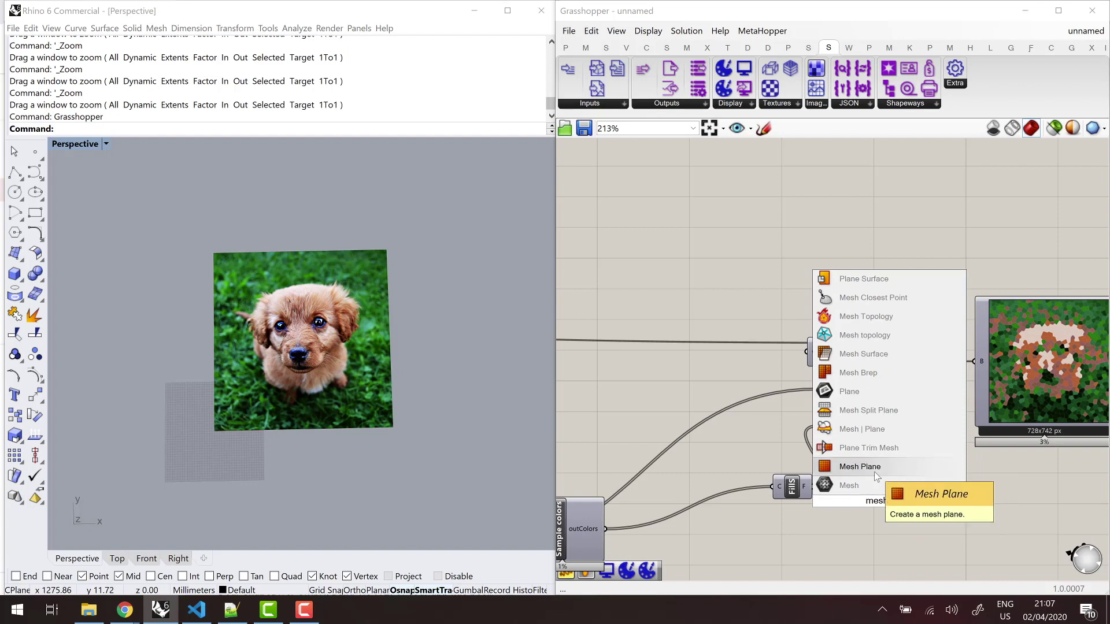
click(890, 466)
Step: Connect the Rectangle's R output to the B input of the second Mesh Plane component
scroll(830, 495, down, 3)
scroll(849, 411, up, 2)
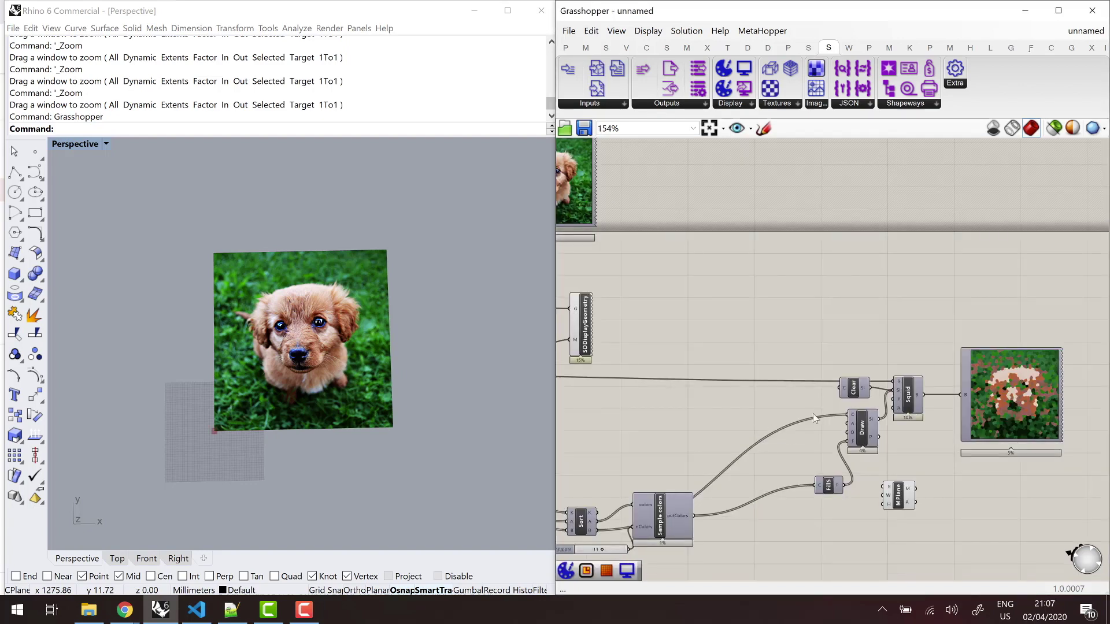
scroll(812, 414, down, 2)
scroll(676, 378, up, 2)
scroll(609, 377, down, 2)
scroll(612, 376, up, 2)
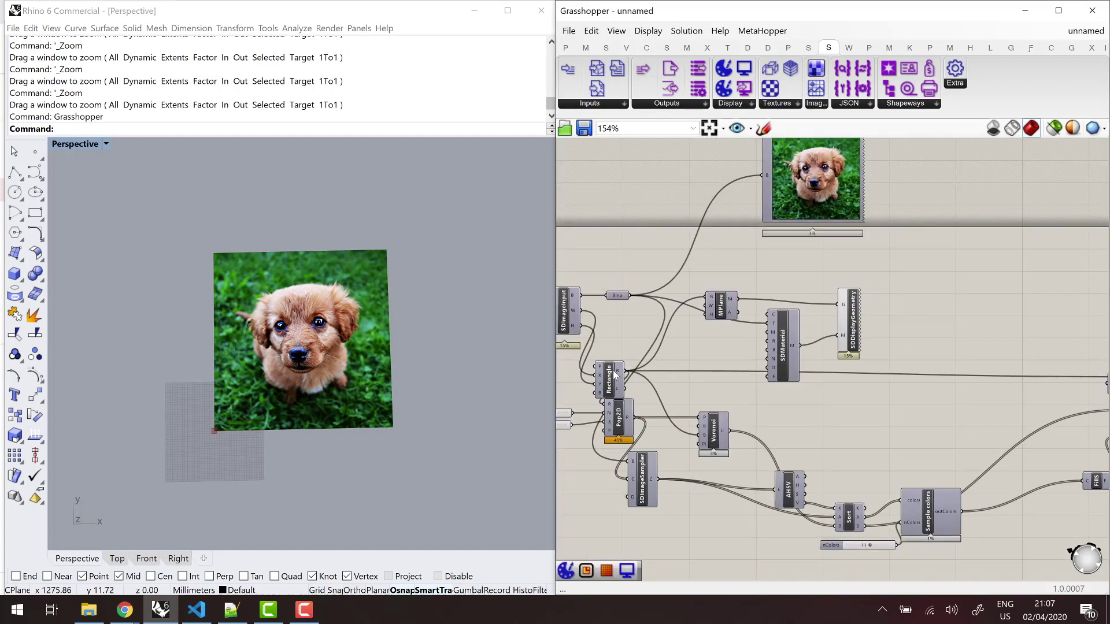
scroll(589, 354, down, 3)
mouse_move(720, 304)
mouse_down()
mouse_move(589, 354)
mouse_move(850, 428)
mouse_move(839, 418)
mouse_up()
scroll(780, 405, up, 3)
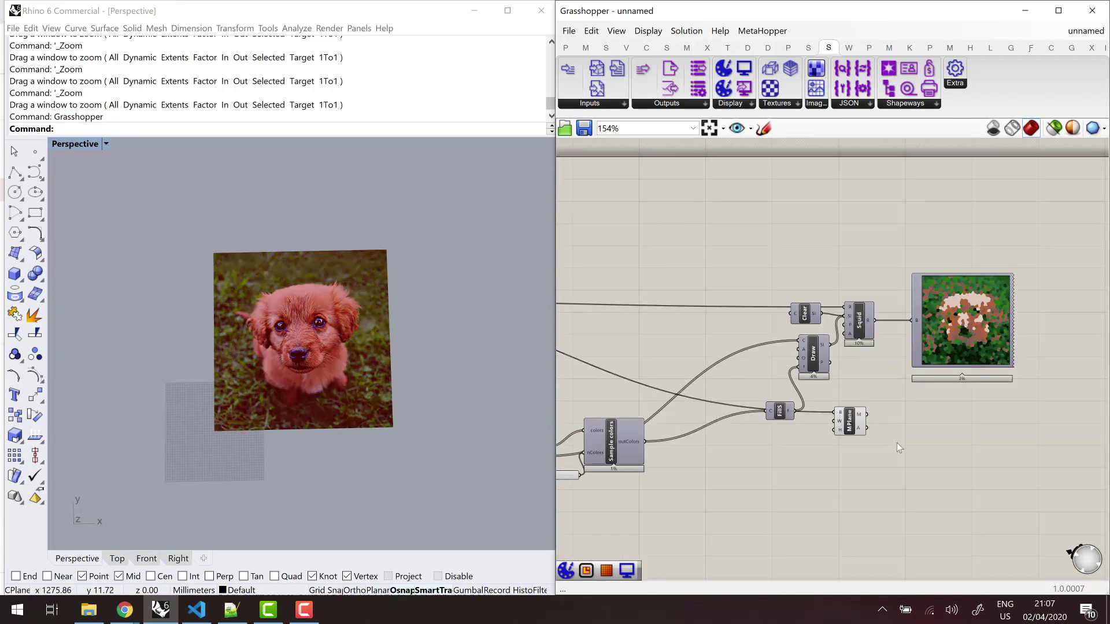
Step: Add a Move component beside the second Mesh Plane and connect the mesh plane's M output to Move's G input
scroll(897, 443, up, 2)
double_click(898, 443)
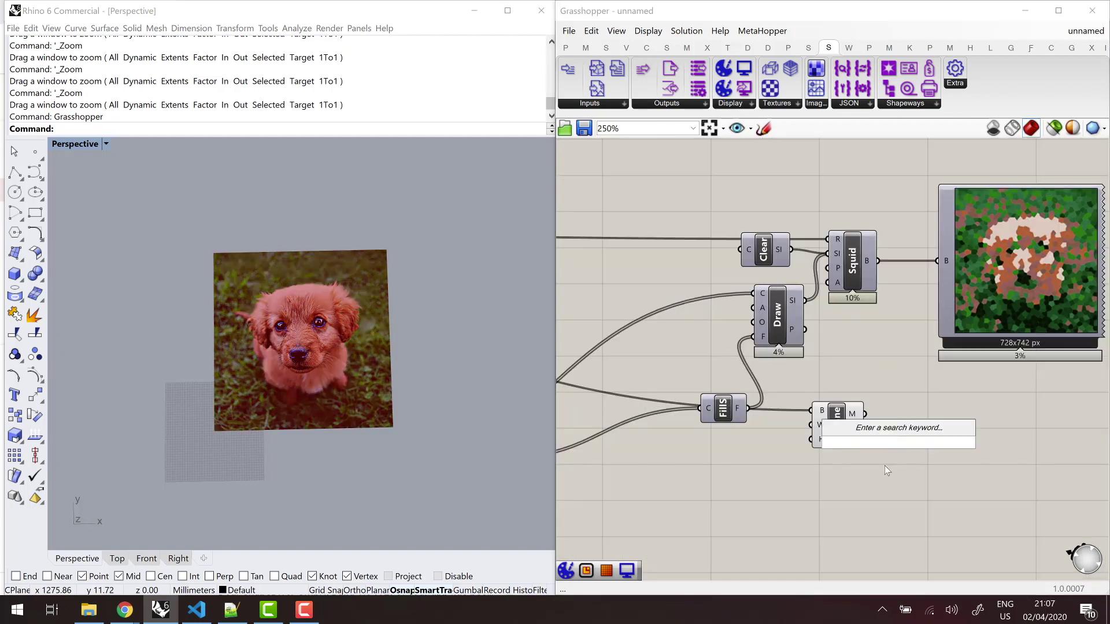
text(move)
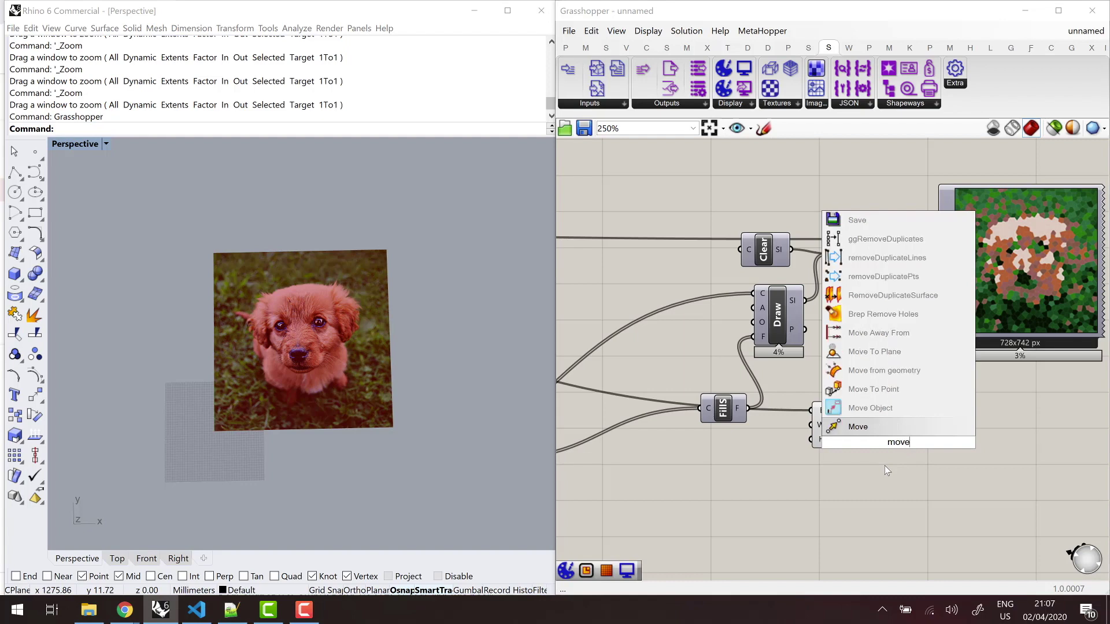
click(867, 427)
drag(902, 441, 929, 439)
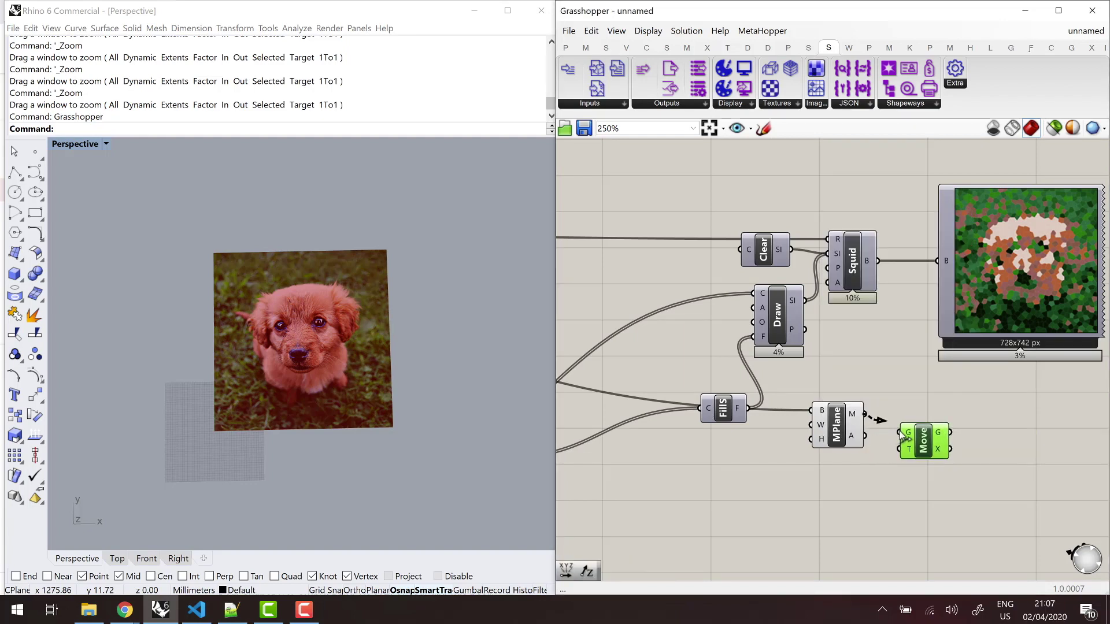
Step: Turn off the viewport preview of the second Mesh Plane component
click(830, 415)
right_click(832, 415)
click(880, 521)
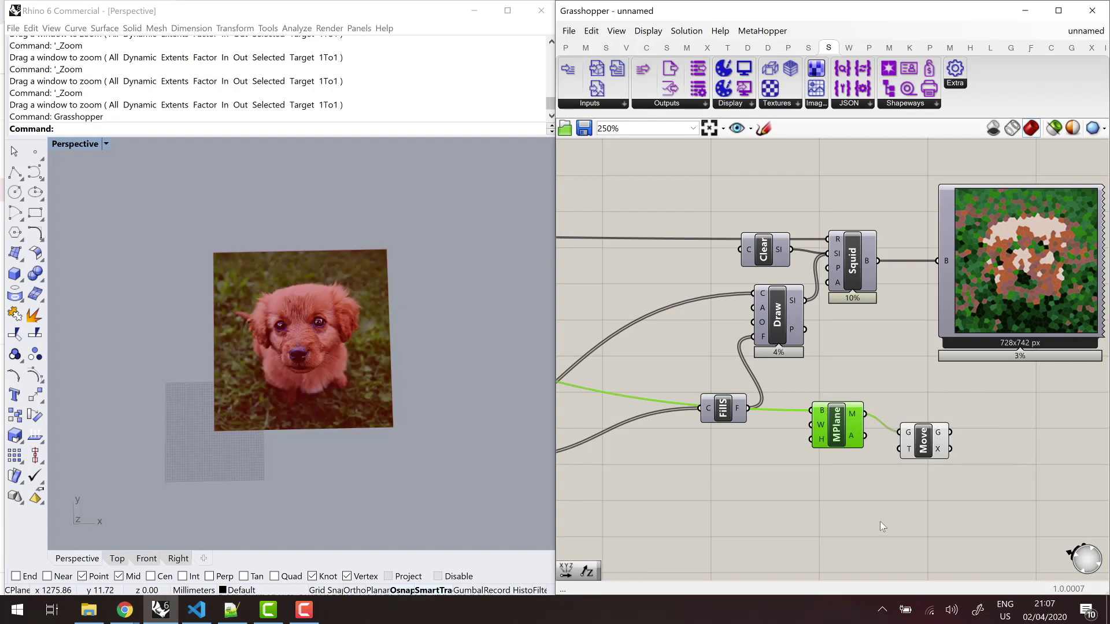
Step: Add a Unit X component below the second Mesh Plane and connect its V output to Move's T input
scroll(954, 441, down, 5)
scroll(619, 341, up, 4)
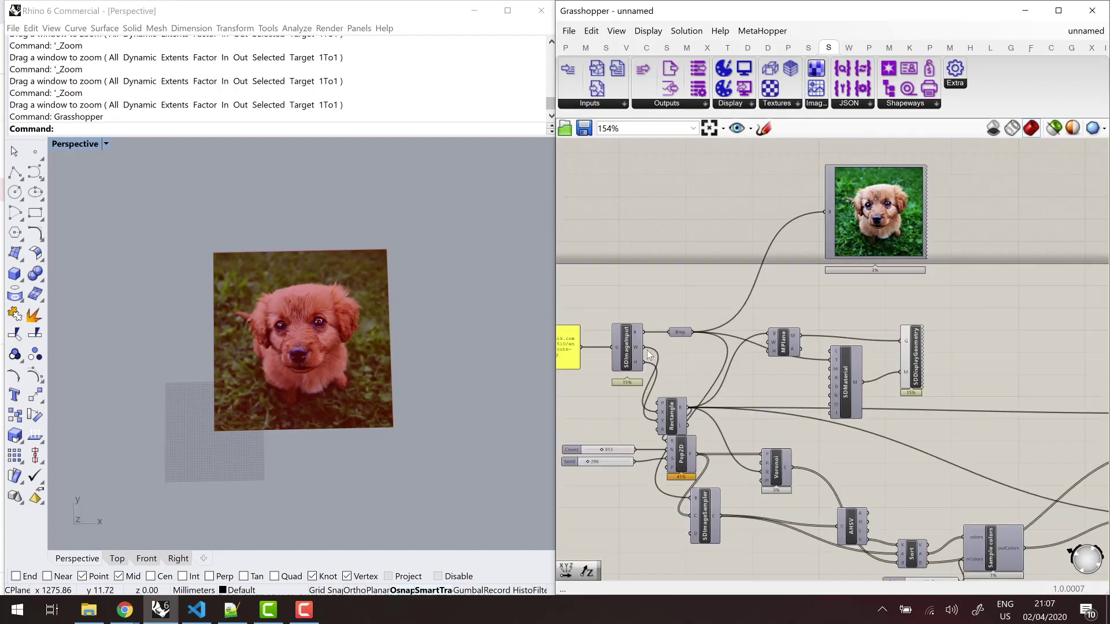
scroll(734, 401, down, 6)
scroll(901, 457, up, 5)
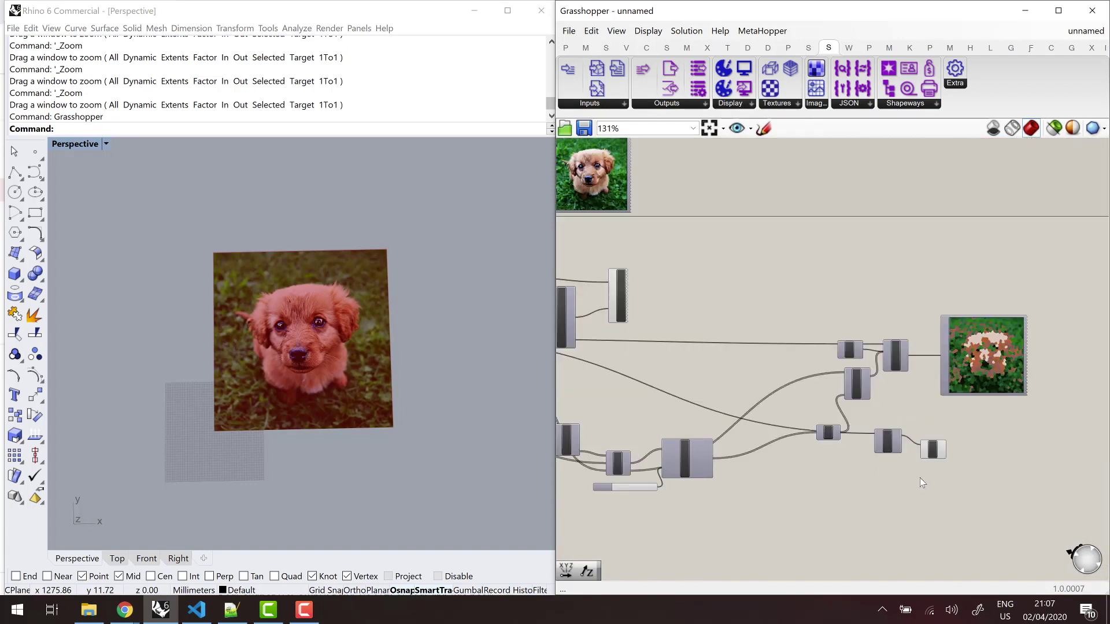
double_click(869, 454)
text(z)
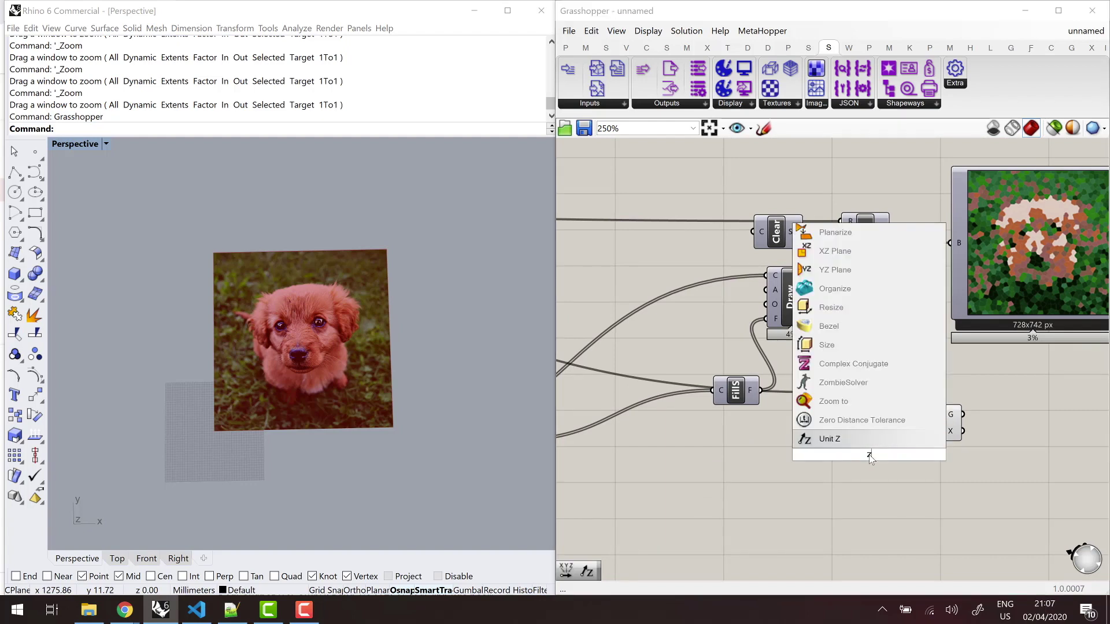
key(BackSpace)
text(x)
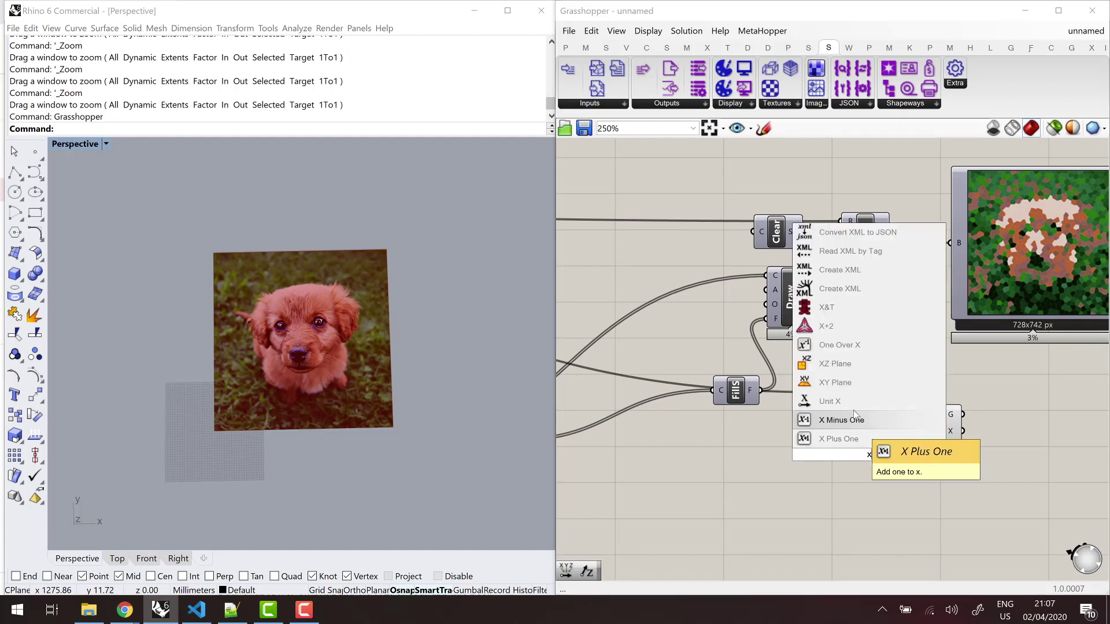
click(854, 405)
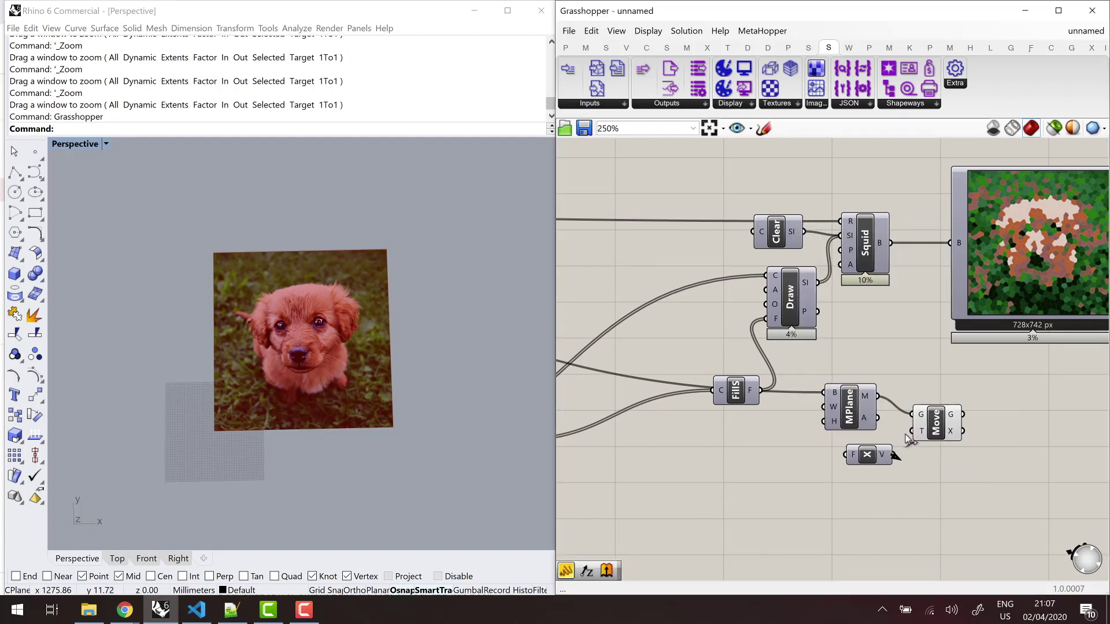
drag(908, 433, 895, 455)
Step: Connect SDImageInput's W output to the F input of the Unit X component
scroll(924, 445, down, 5)
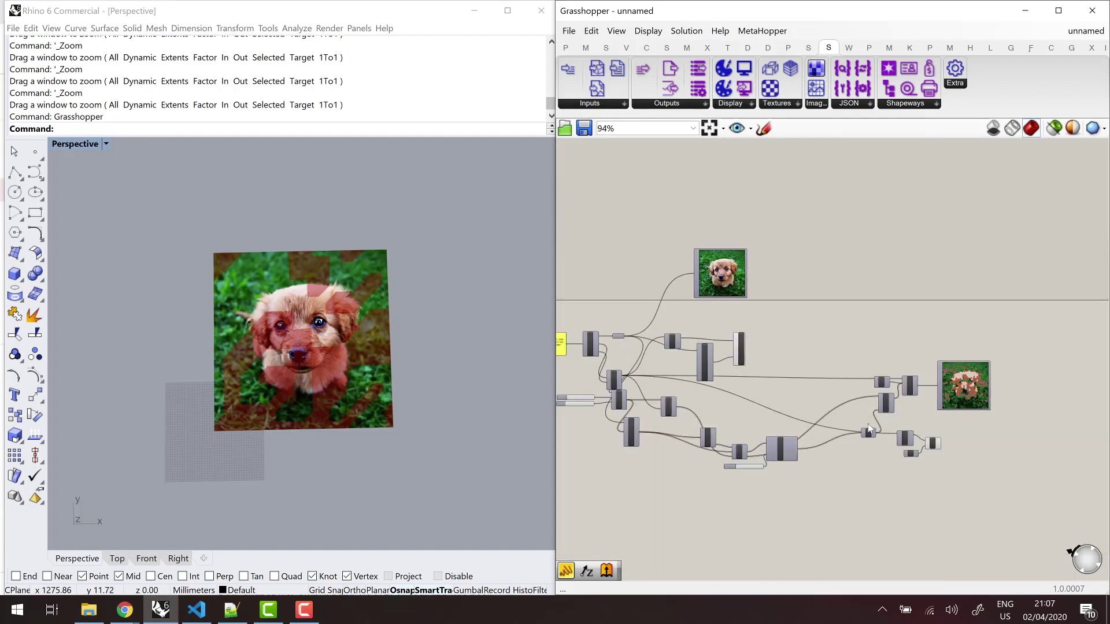
scroll(850, 422, up, 3)
scroll(834, 415, down, 4)
scroll(714, 363, up, 8)
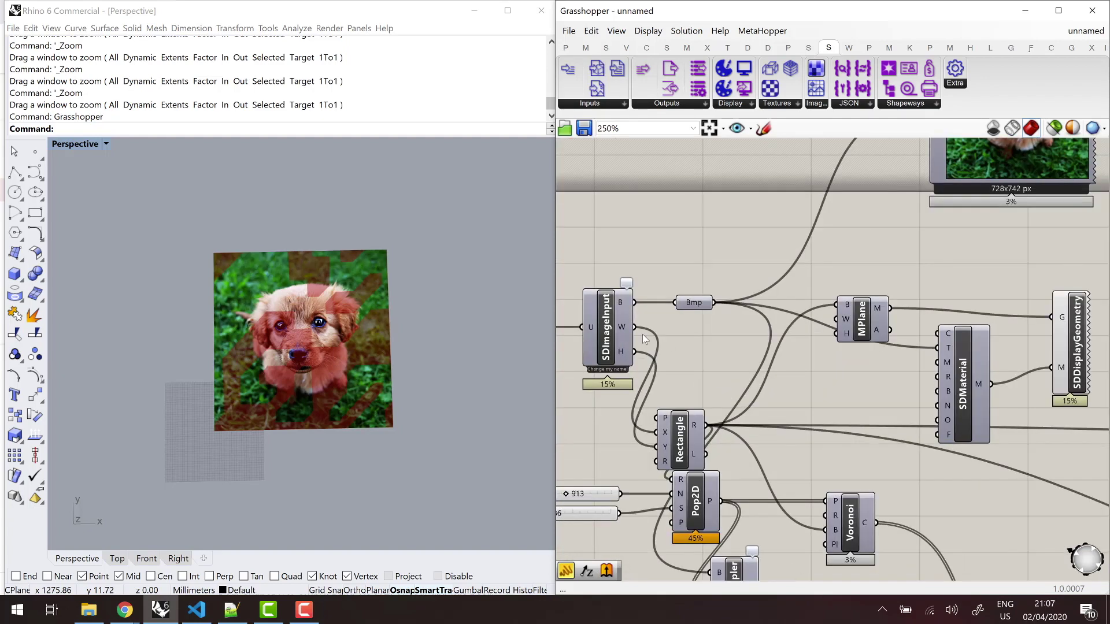
scroll(816, 408, down, 6)
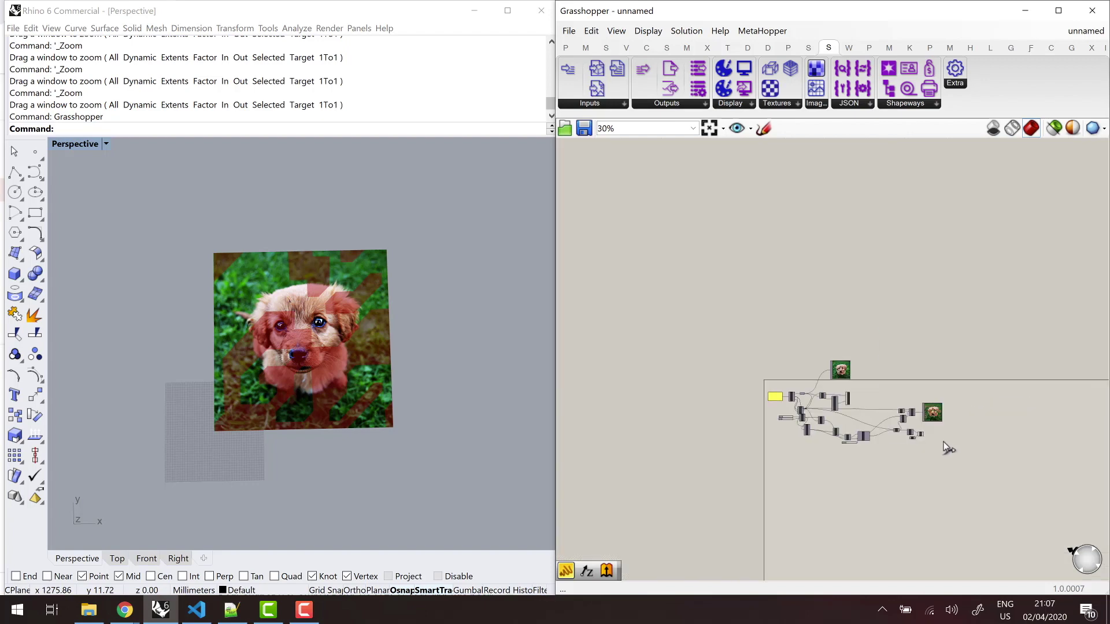
scroll(944, 440, up, 4)
scroll(861, 444, up, 4)
drag(862, 444, 828, 432)
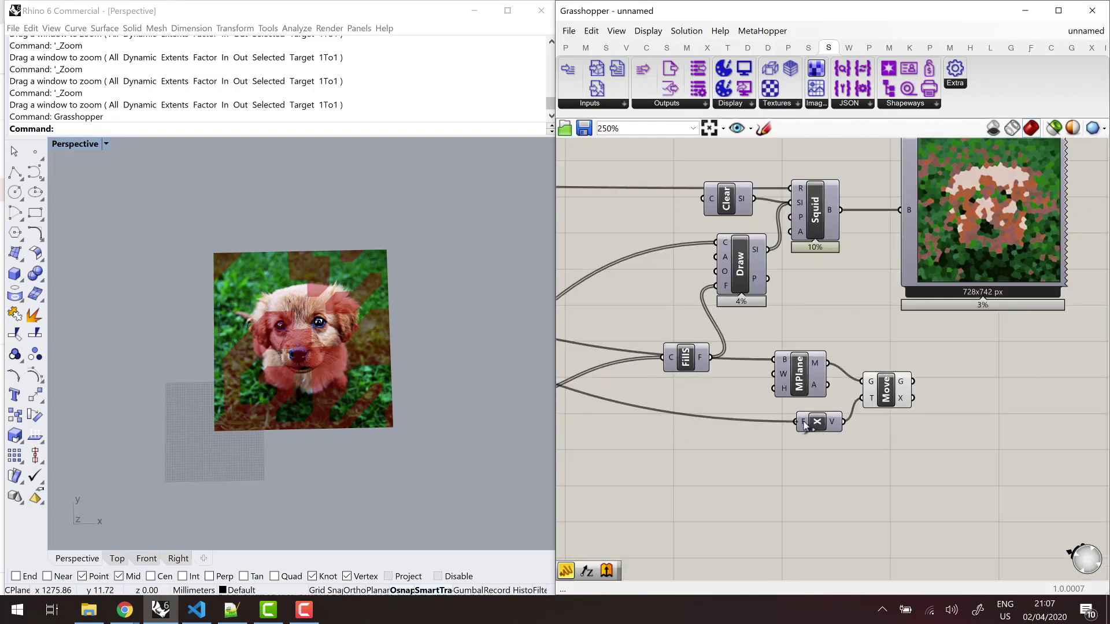
Step: Turn off the viewport preview of the Move component
drag(896, 388, 899, 388)
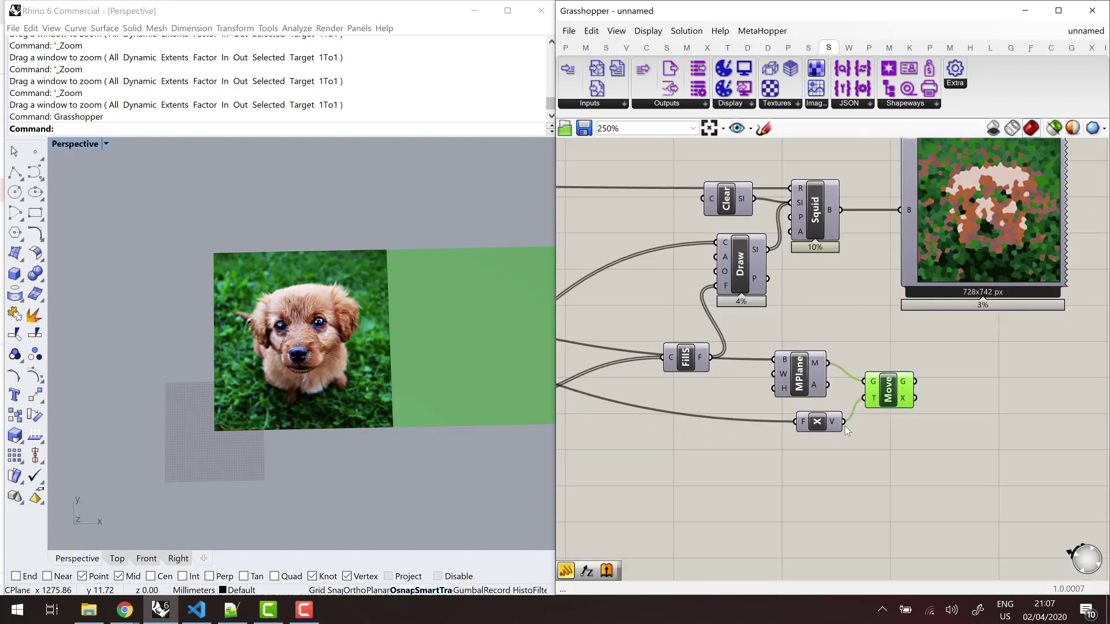
right_click(890, 386)
click(966, 418)
Step: Add a second ShapeDiverDisplayGeometry component beside Move and connect Move's G output to its G input
double_click(966, 418)
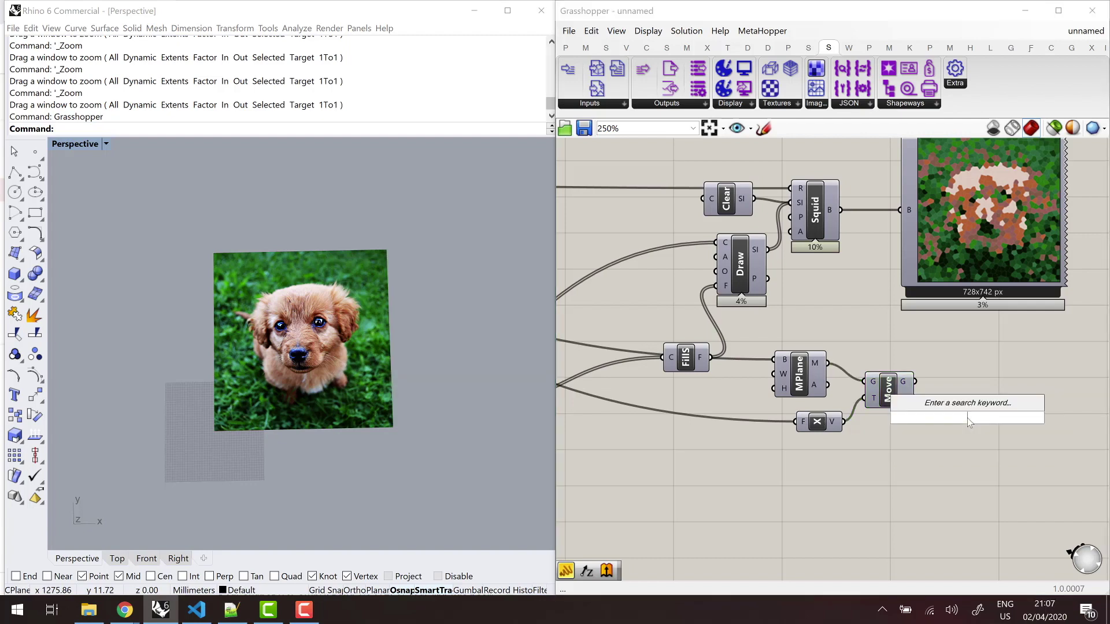
text(displaygeom)
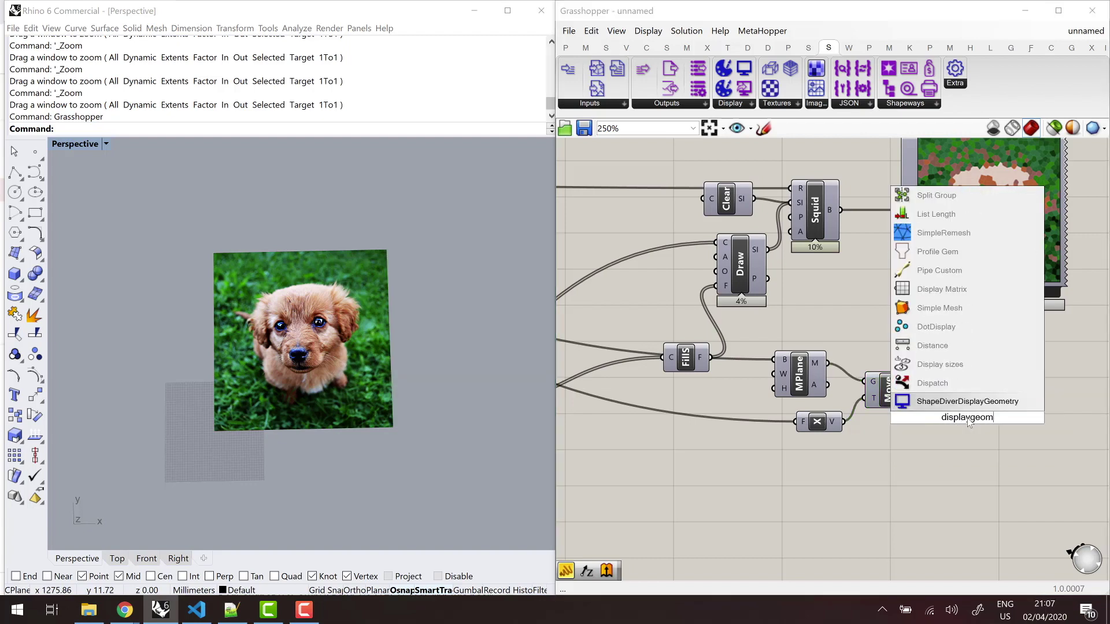
click(963, 401)
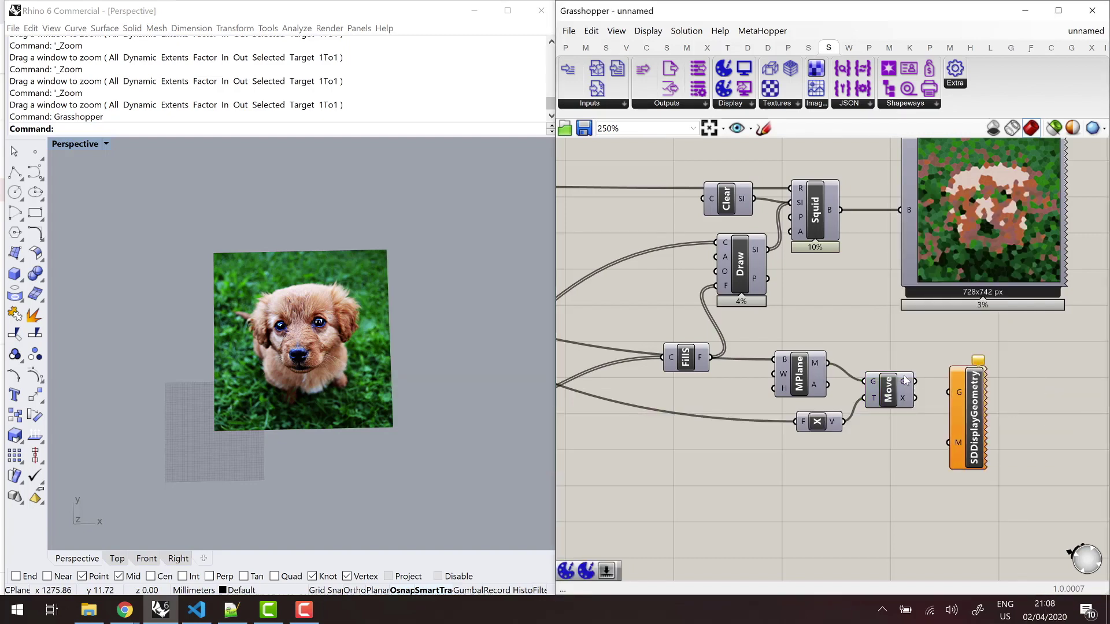
drag(948, 391, 1063, 395)
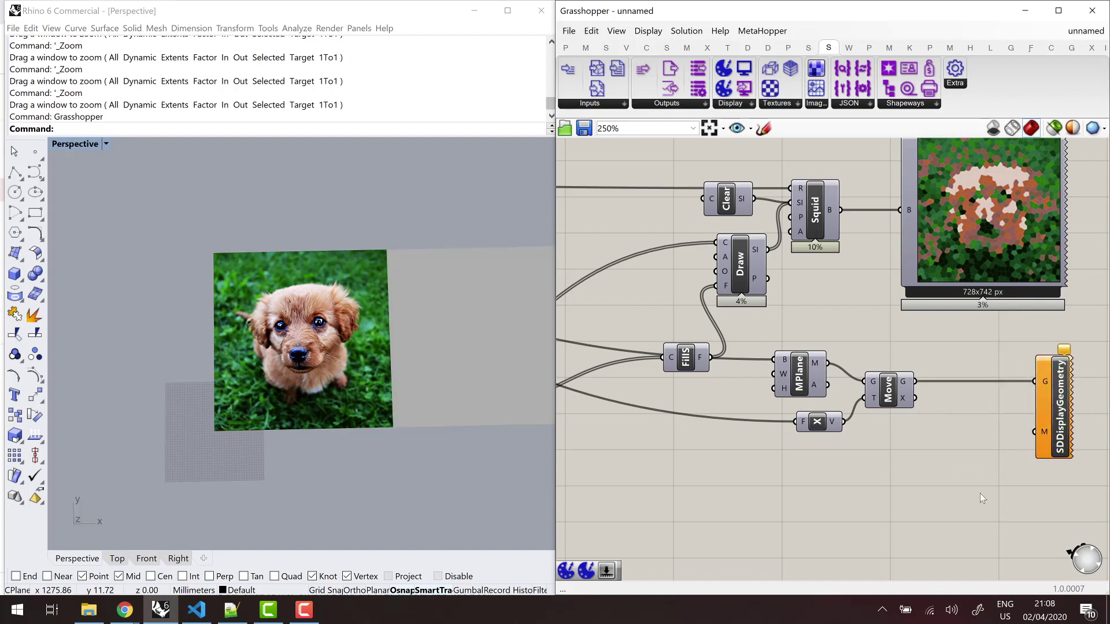
Step: Add a ShapeDiverMaterial component below the new SDDisplayGeometry and connect its M output to the display component's M input
double_click(979, 494)
text(shapedivermat)
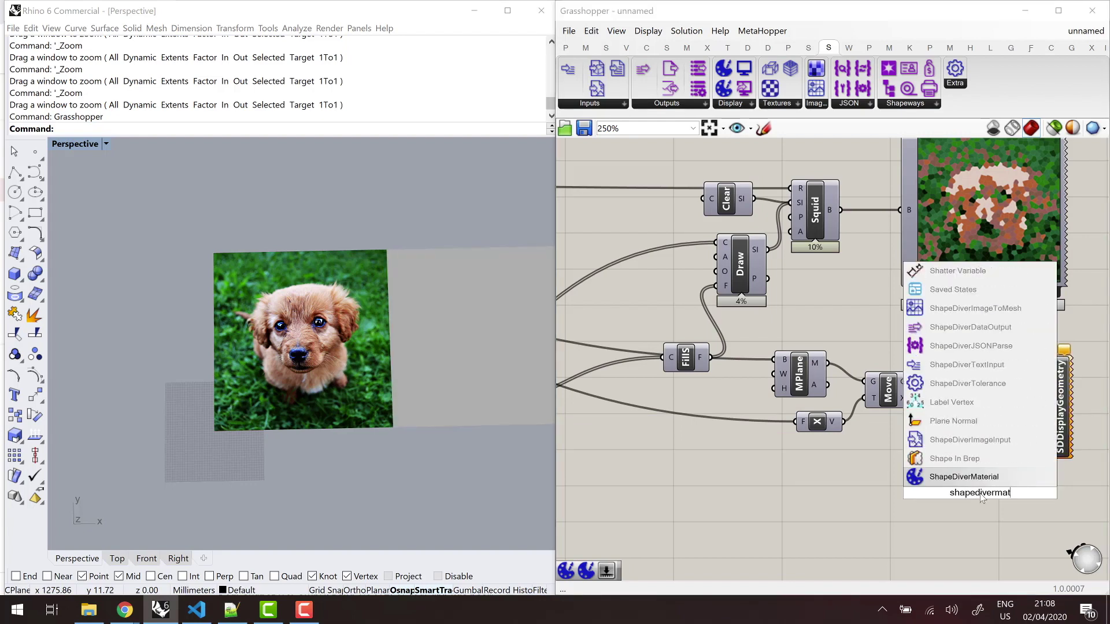
key(Return)
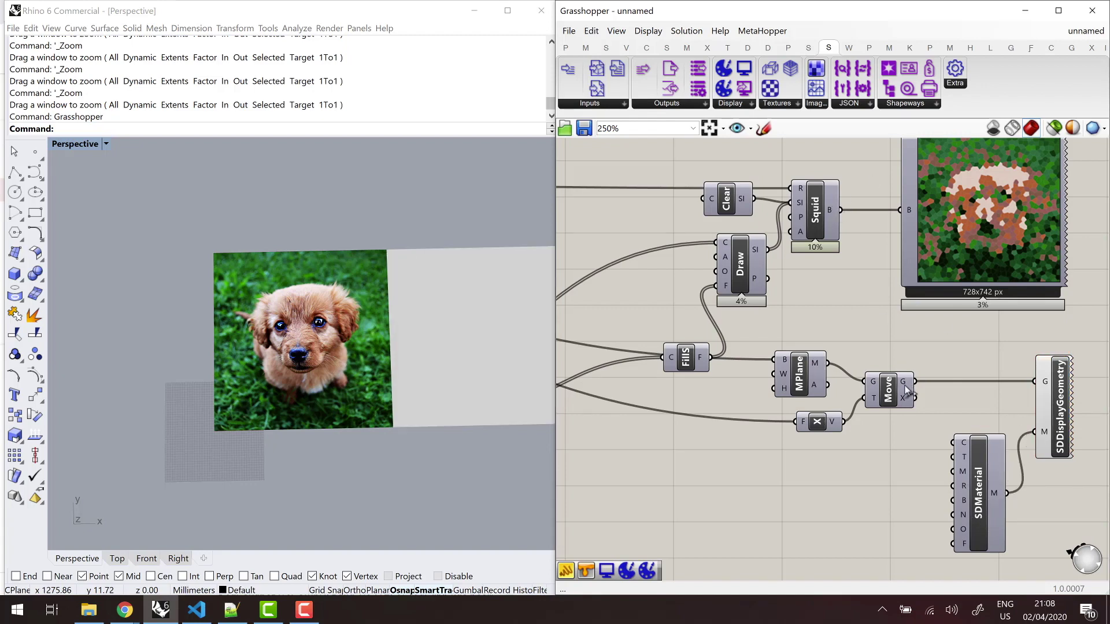
Step: Connect Squid's B output to the T input of the new SDMaterial component
drag(841, 210, 953, 456)
click(1061, 416)
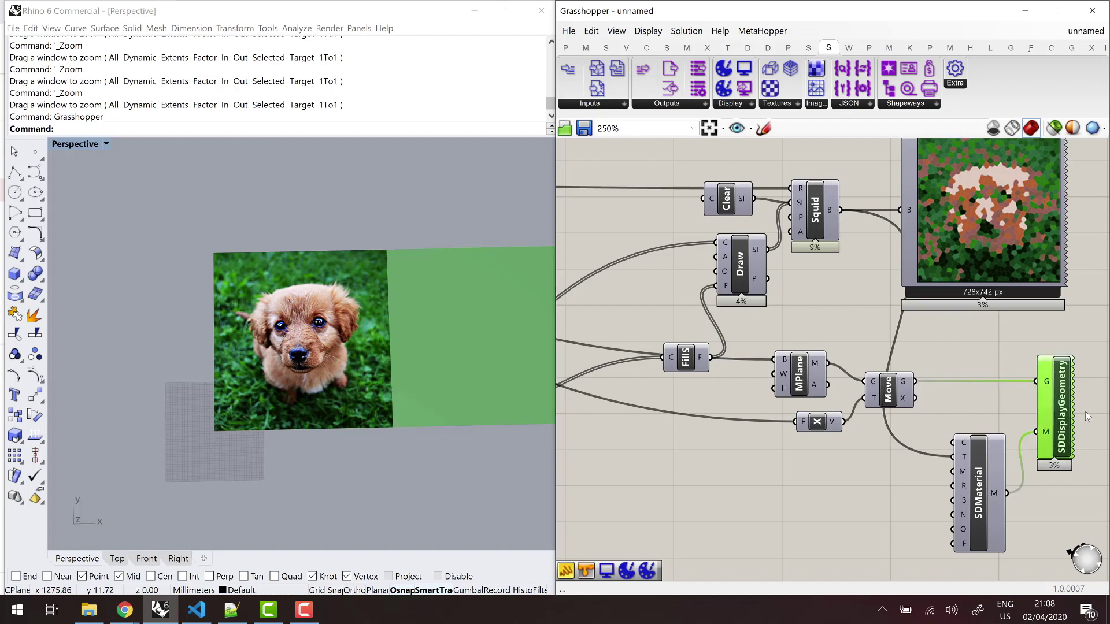
click(1084, 411)
Step: Move the mosaic bitmap viewer up, clear of the Squid and display components
scroll(925, 369, down, 5)
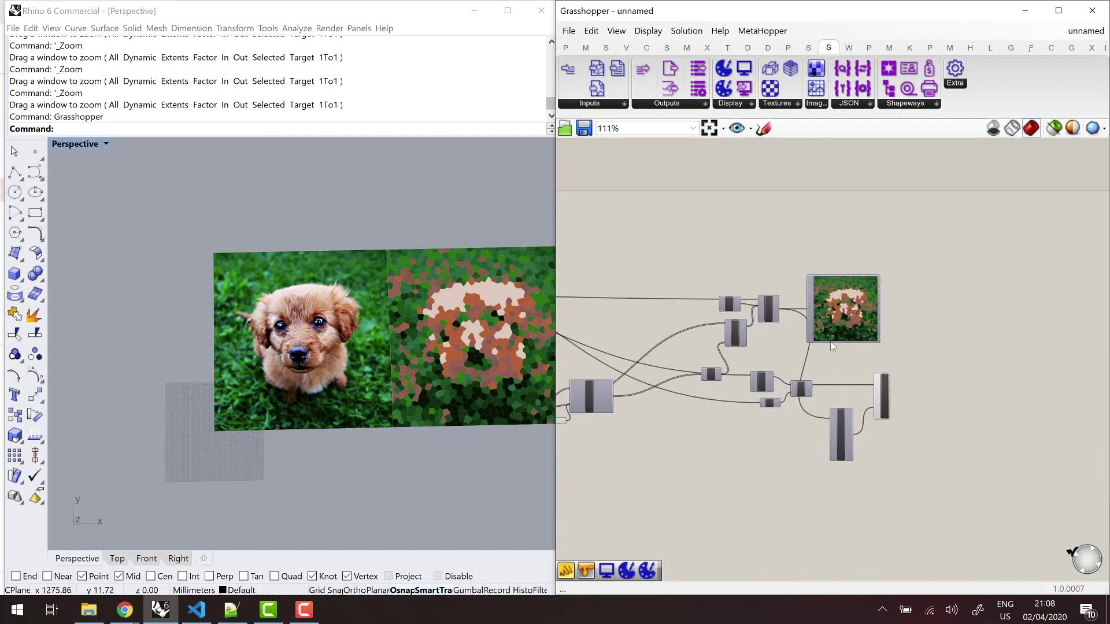
scroll(831, 336, up, 6)
right_drag(841, 334, 840, 480)
scroll(841, 482, down, 5)
drag(843, 483, 840, 375)
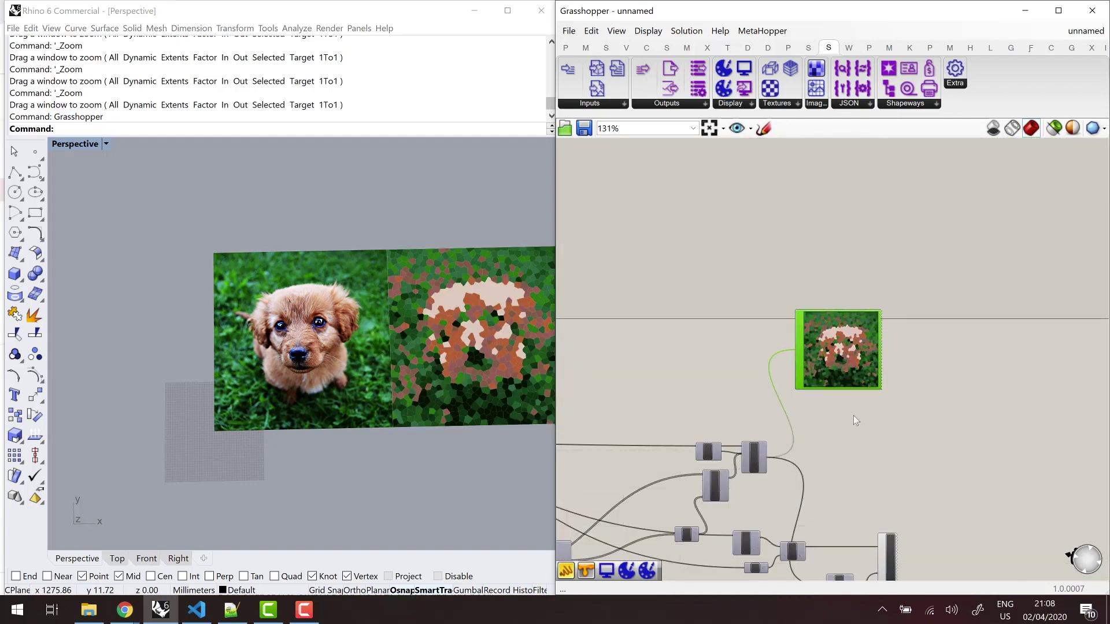
click(853, 416)
Step: Add a ShapeDiverExportDownload component below the mosaic viewer and connect Squid's B output to its G input
click(670, 105)
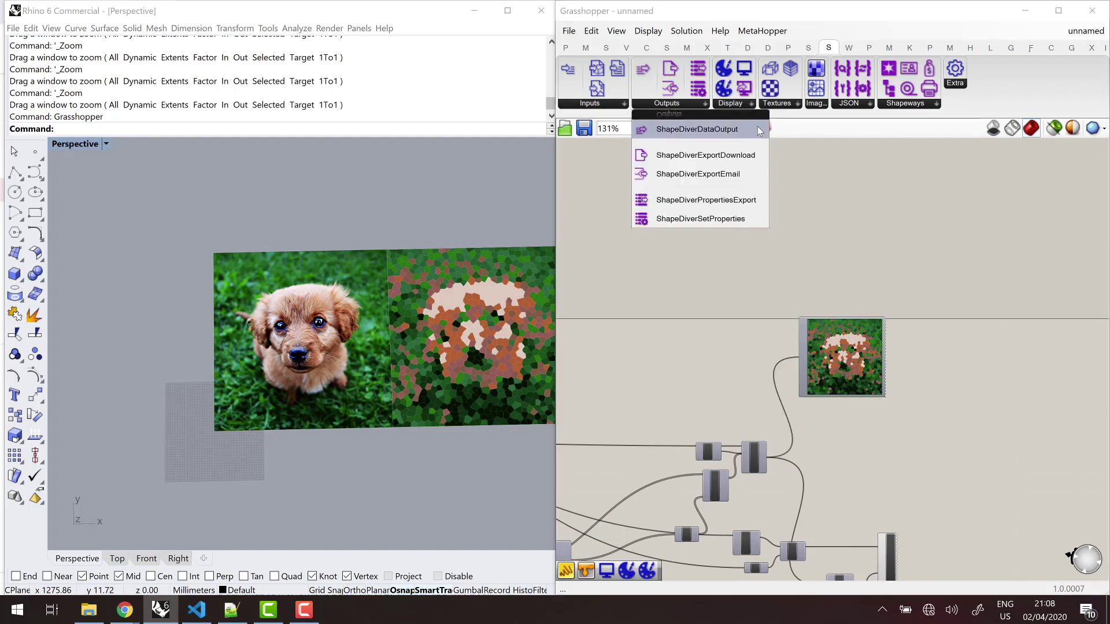
drag(743, 154, 862, 450)
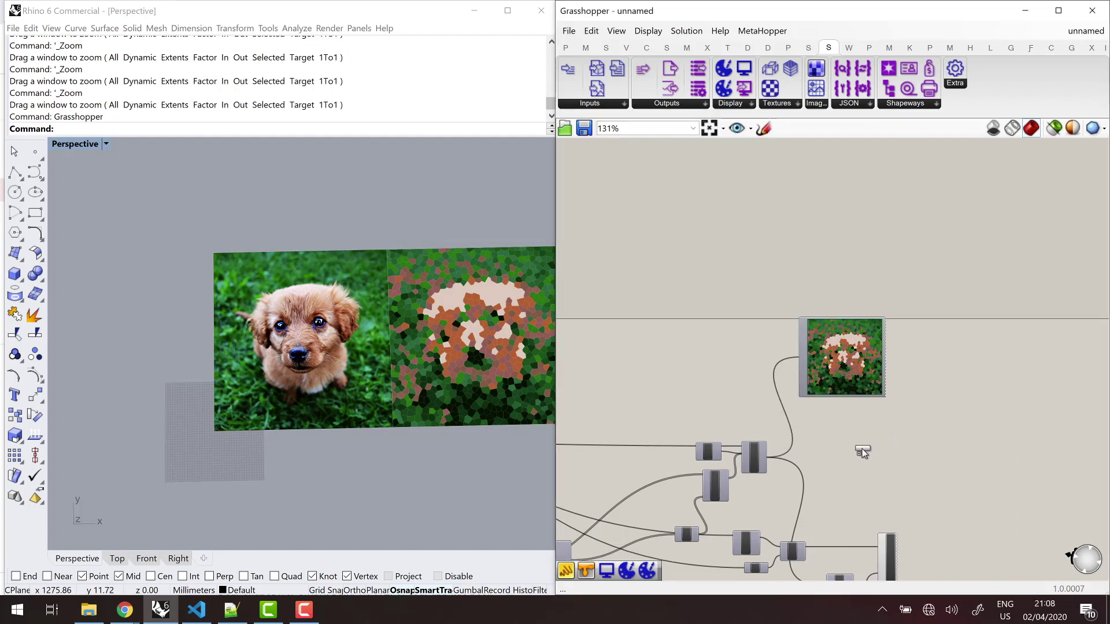
scroll(861, 458, up, 3)
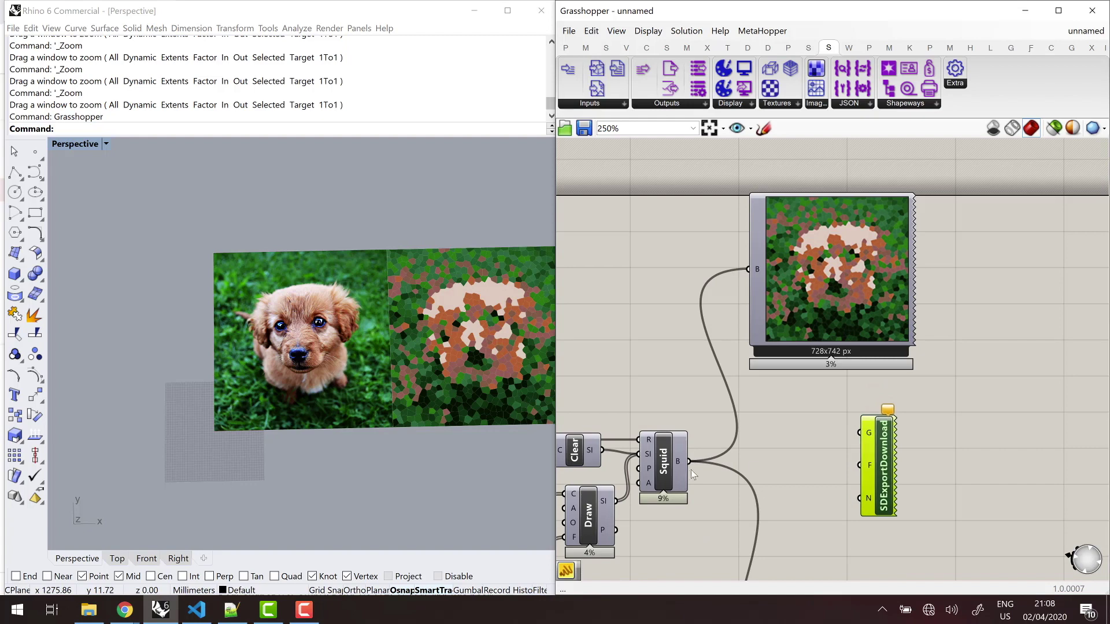
drag(690, 462, 867, 445)
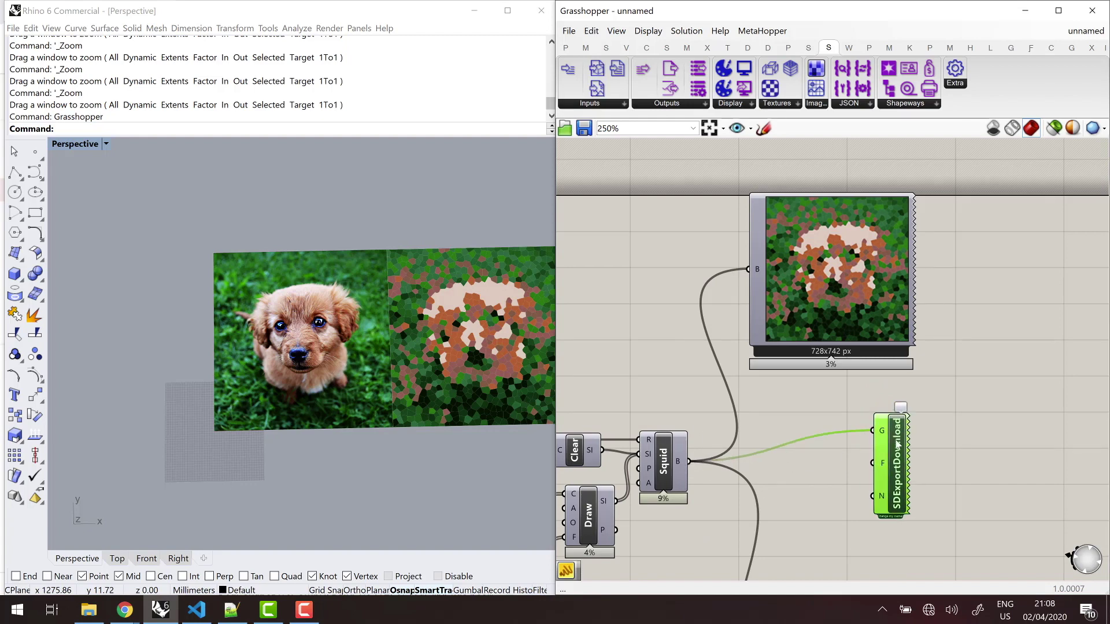
Step: Set the F input of the SDExportDownload component to png
scroll(884, 443, up, 1)
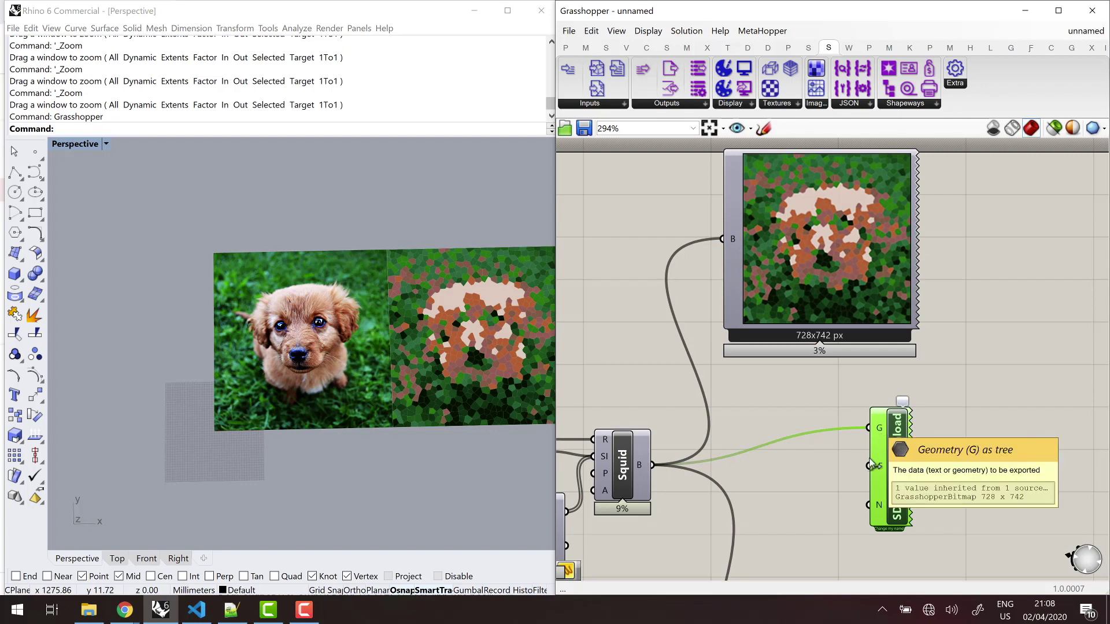
right_click(876, 467)
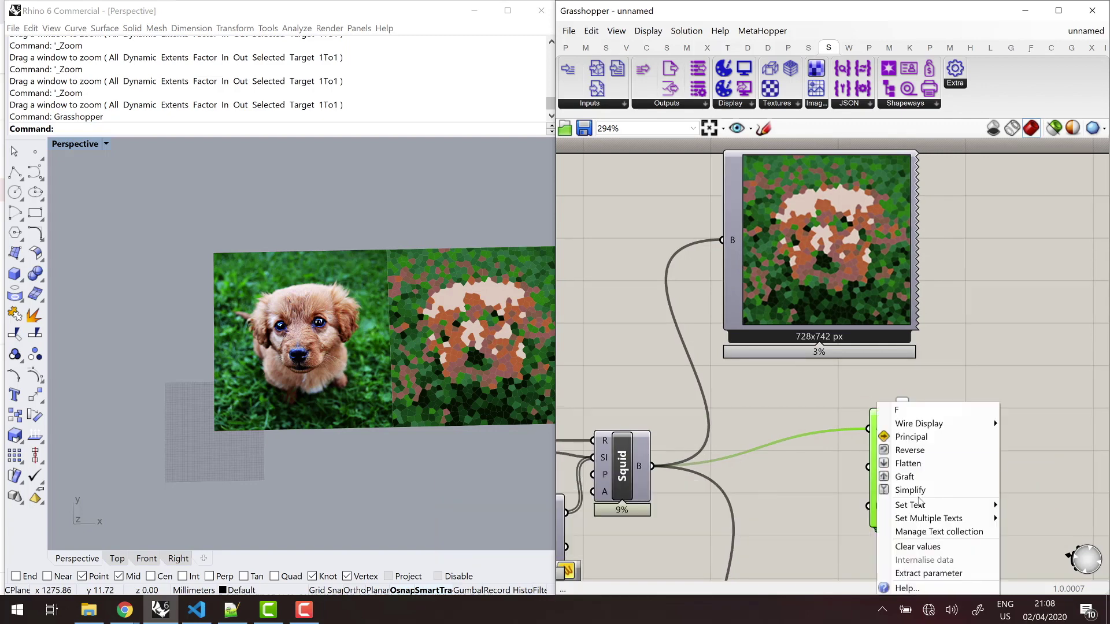
mouse_move(913, 507)
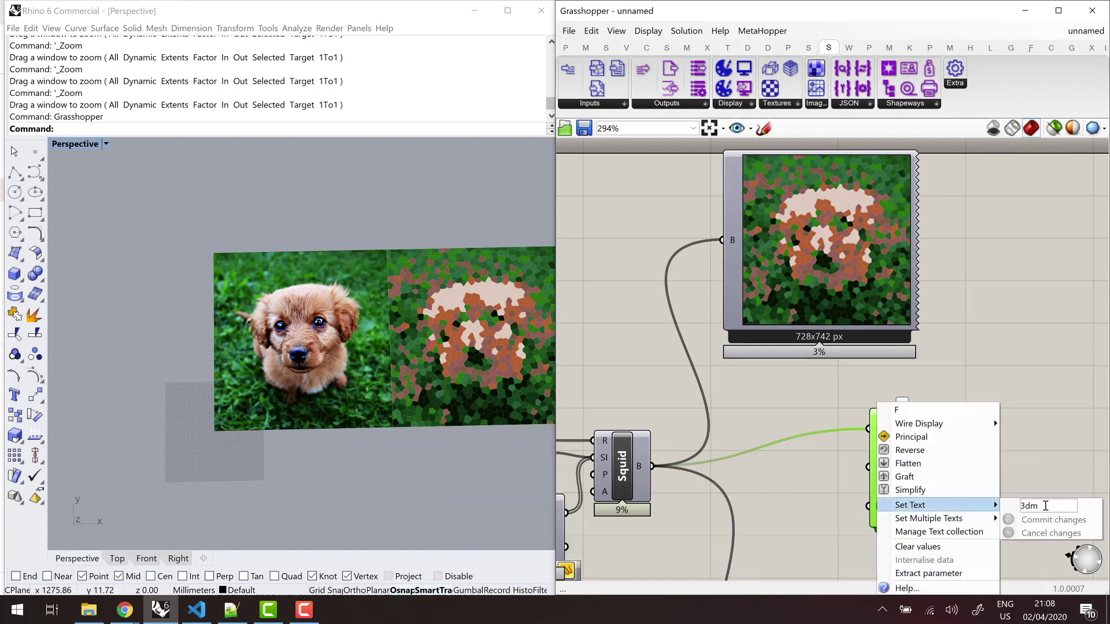
click(1046, 506)
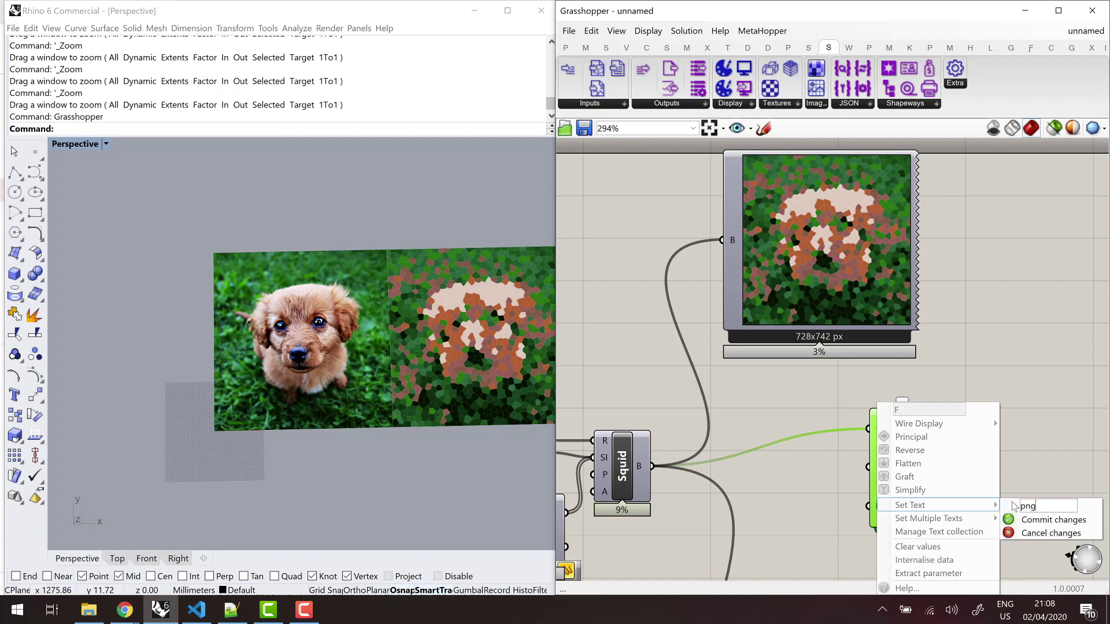
click(1047, 520)
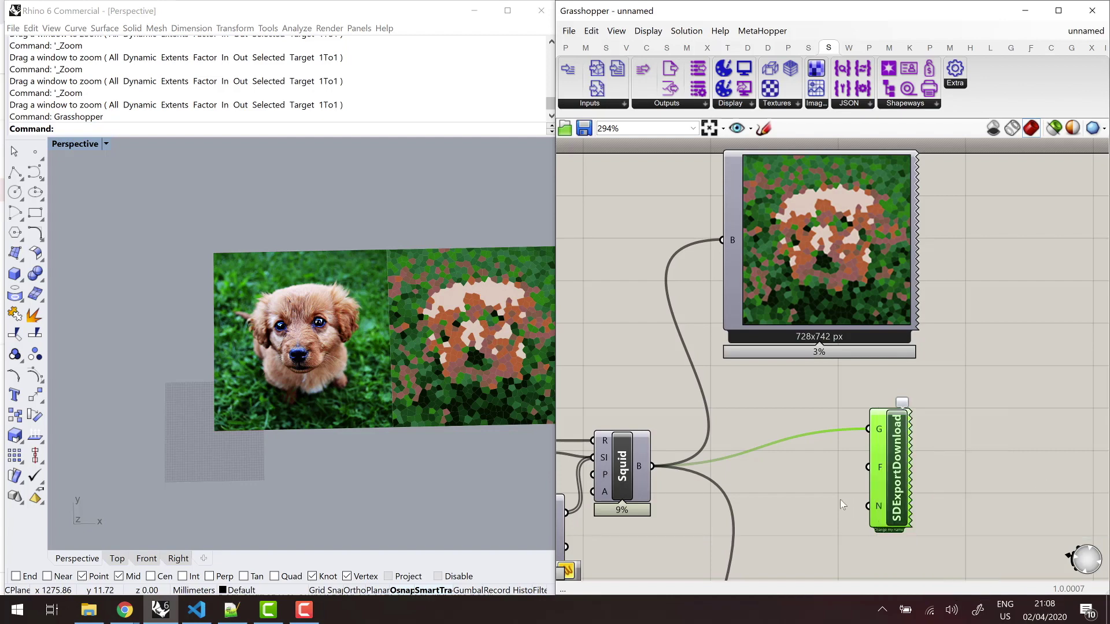
Step: Add a panel containing example_png and connect it to the N input of the SDExportDownload component
text(panel)
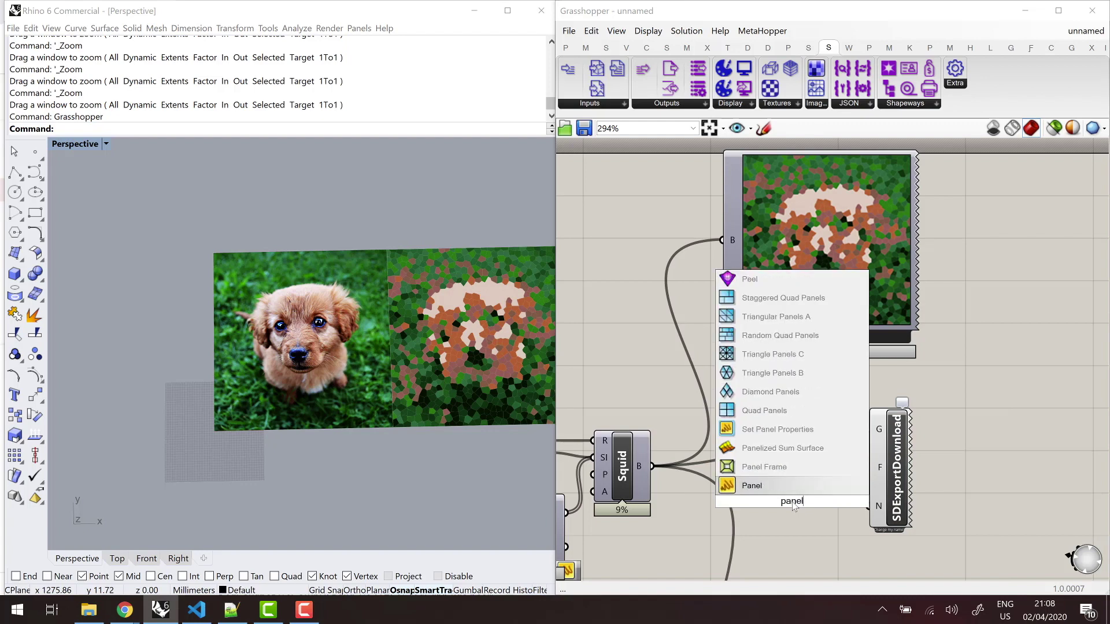
key(Return)
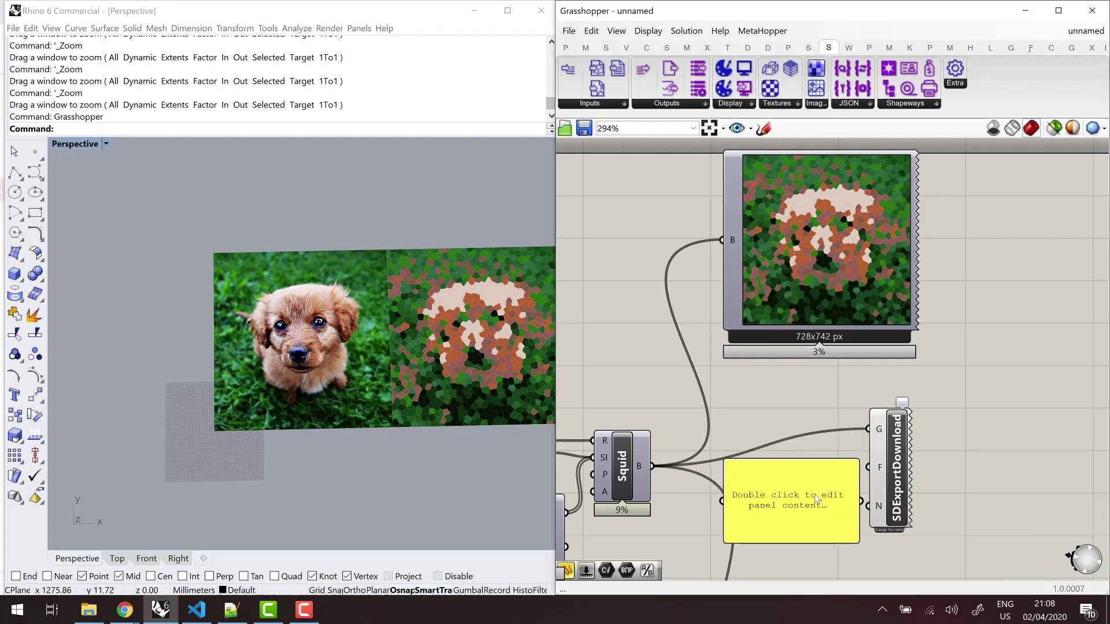
double_click(800, 497)
text(exampl)
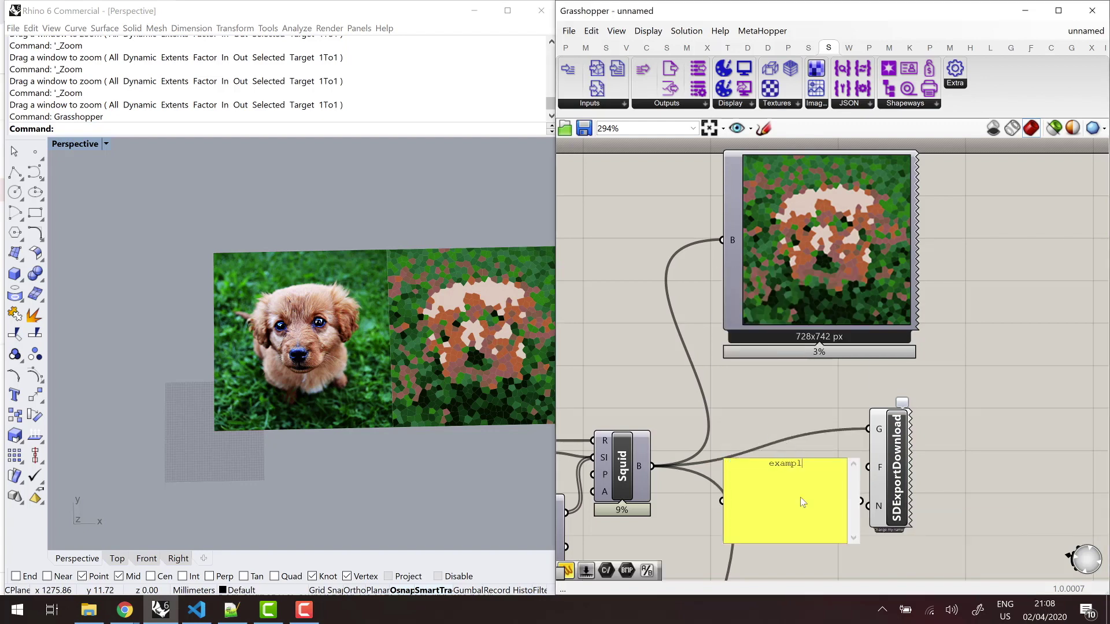
text(e_png)
click(791, 446)
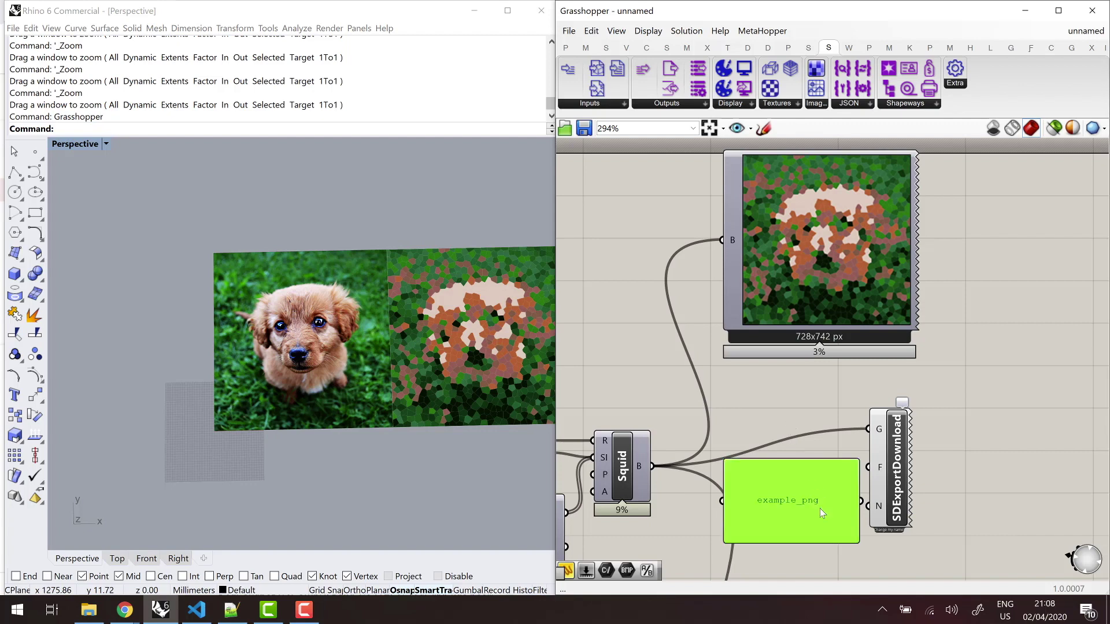
drag(857, 504, 893, 507)
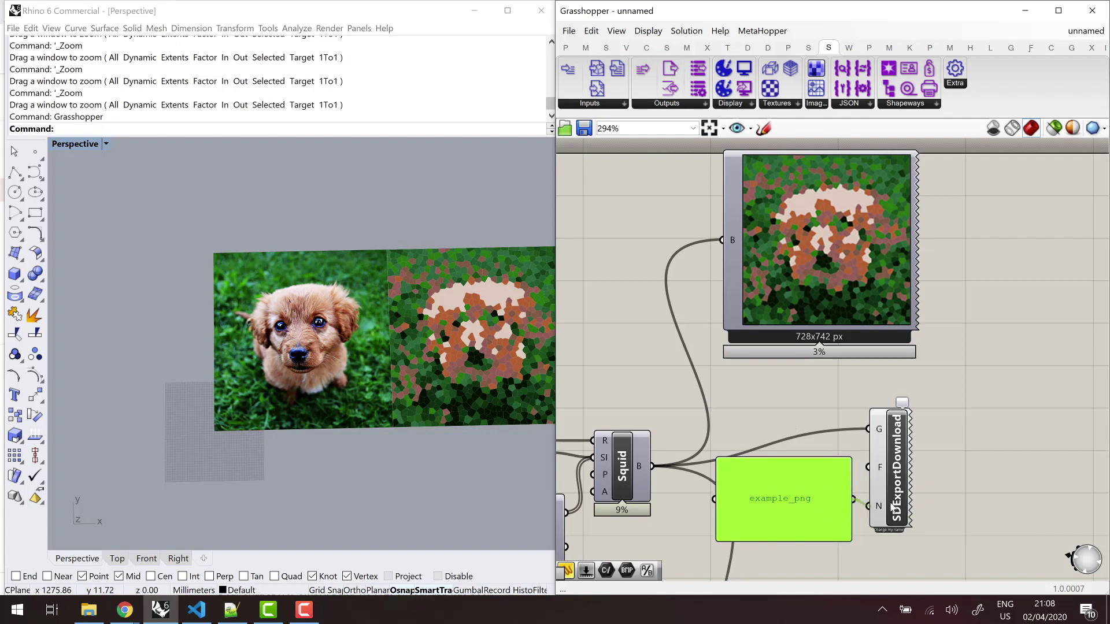
click(830, 415)
scroll(882, 437, down, 4)
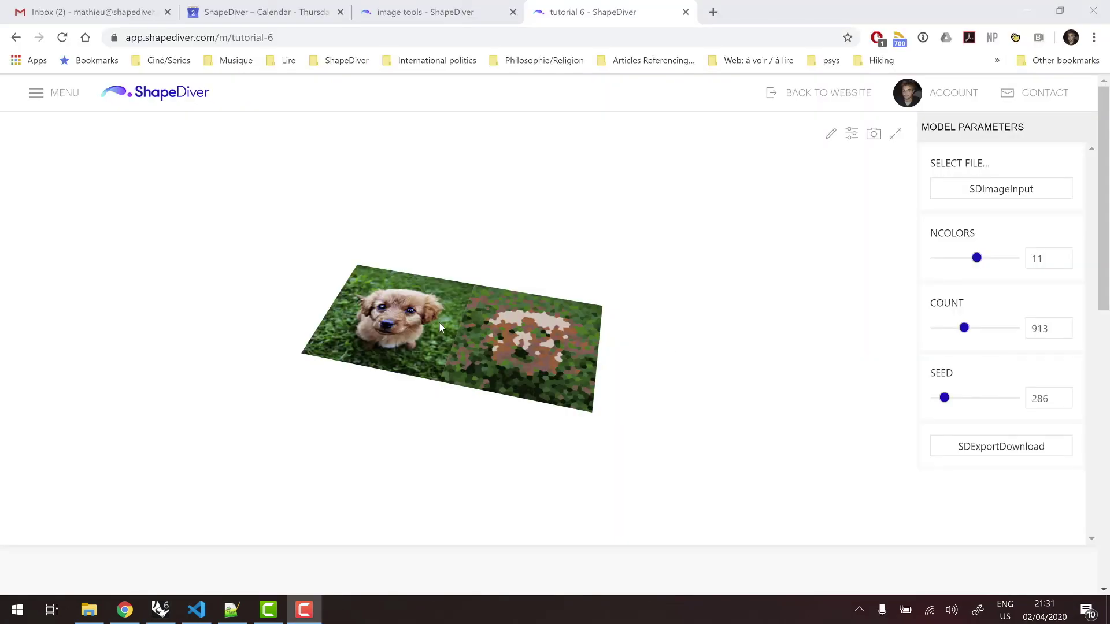
Step: In the ShapeDiver tutorial 6 model page, set the viewer's camera type to Top
mouse_move(439, 327)
mouse_down()
mouse_move(419, 360)
mouse_move(474, 353)
mouse_up()
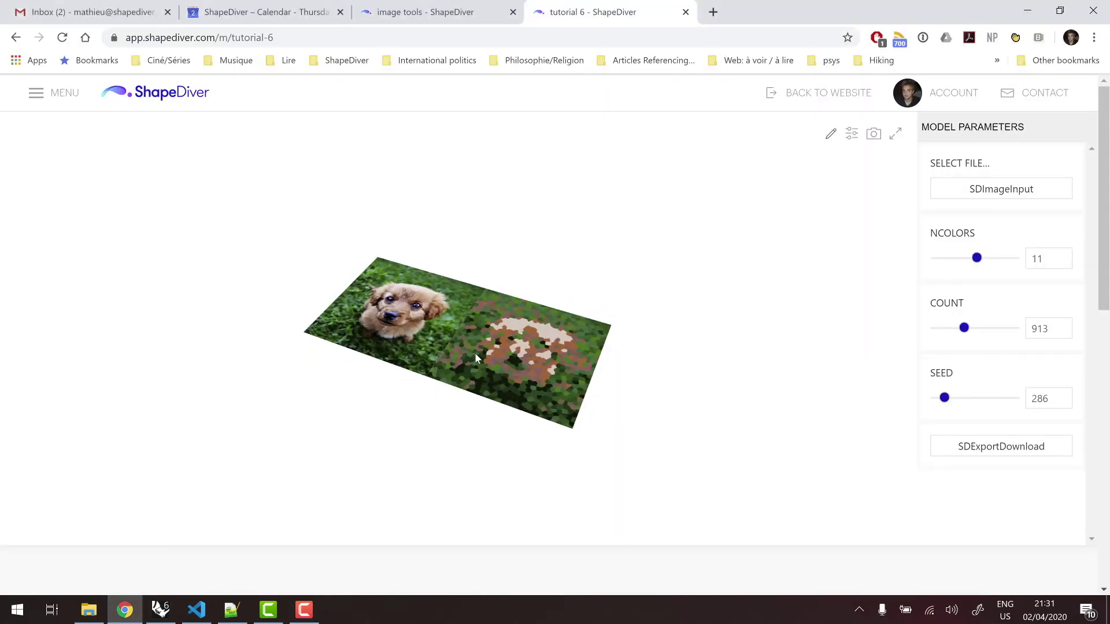
click(830, 136)
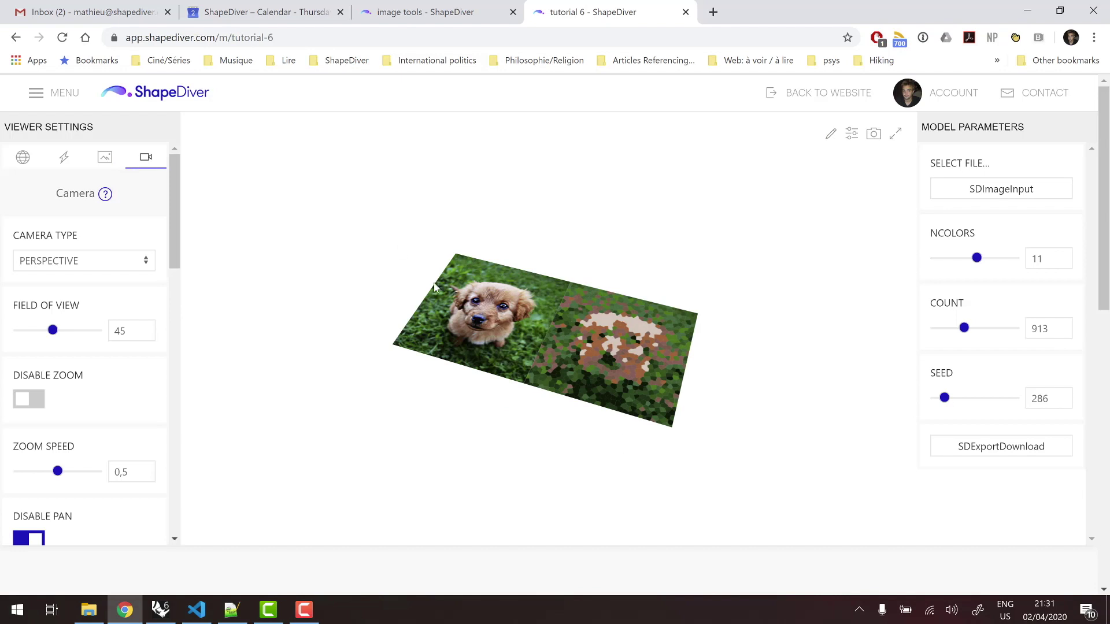
drag(585, 414, 584, 428)
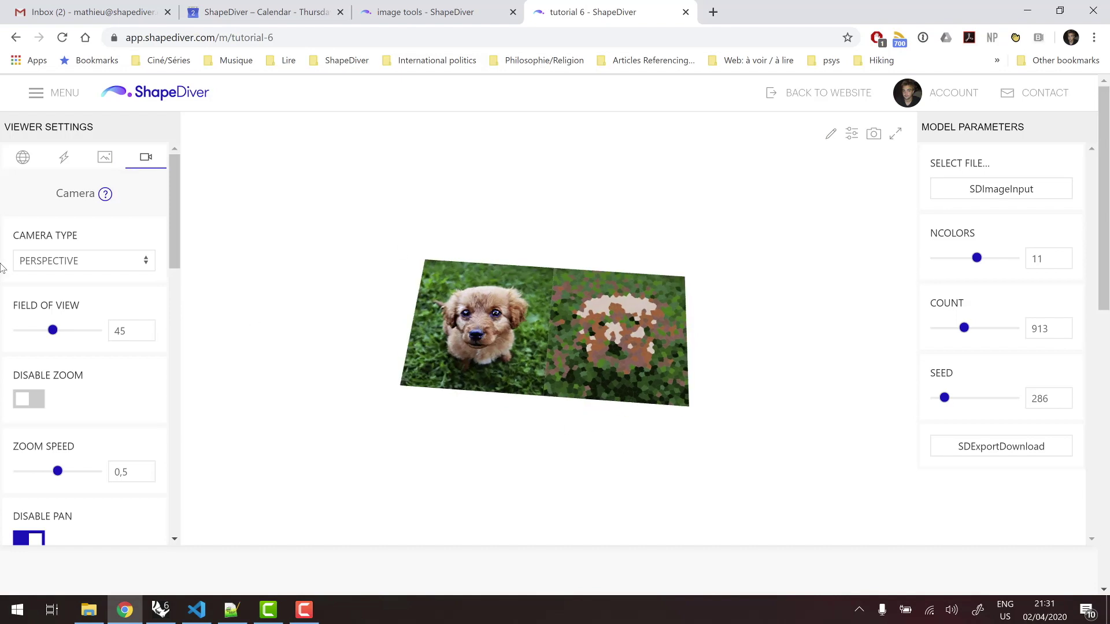
click(75, 261)
click(23, 312)
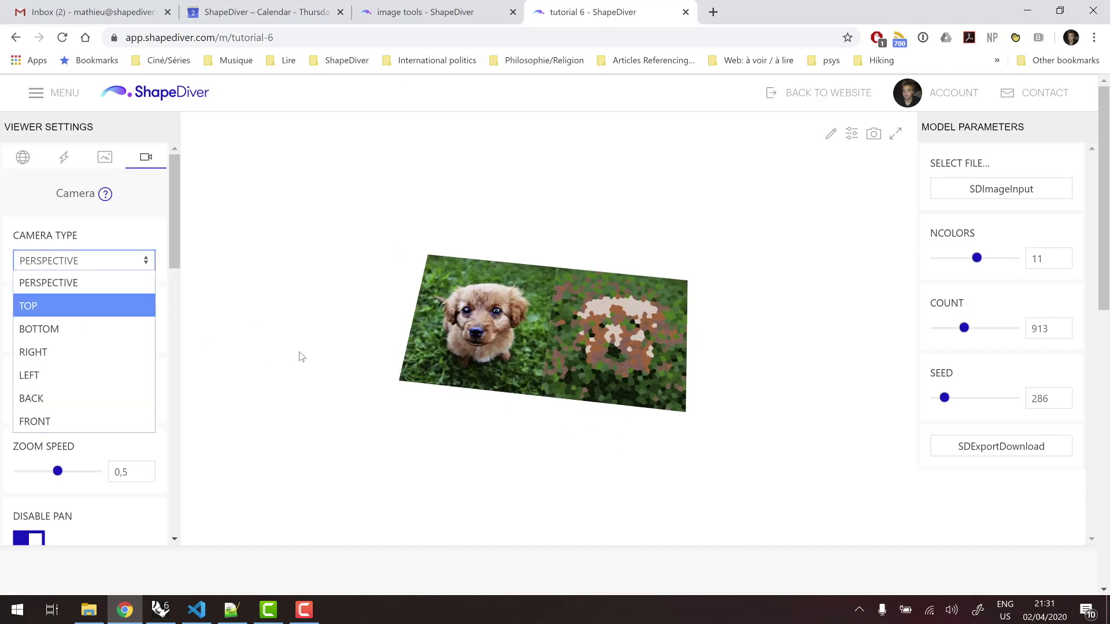
scroll(415, 367, up, 3)
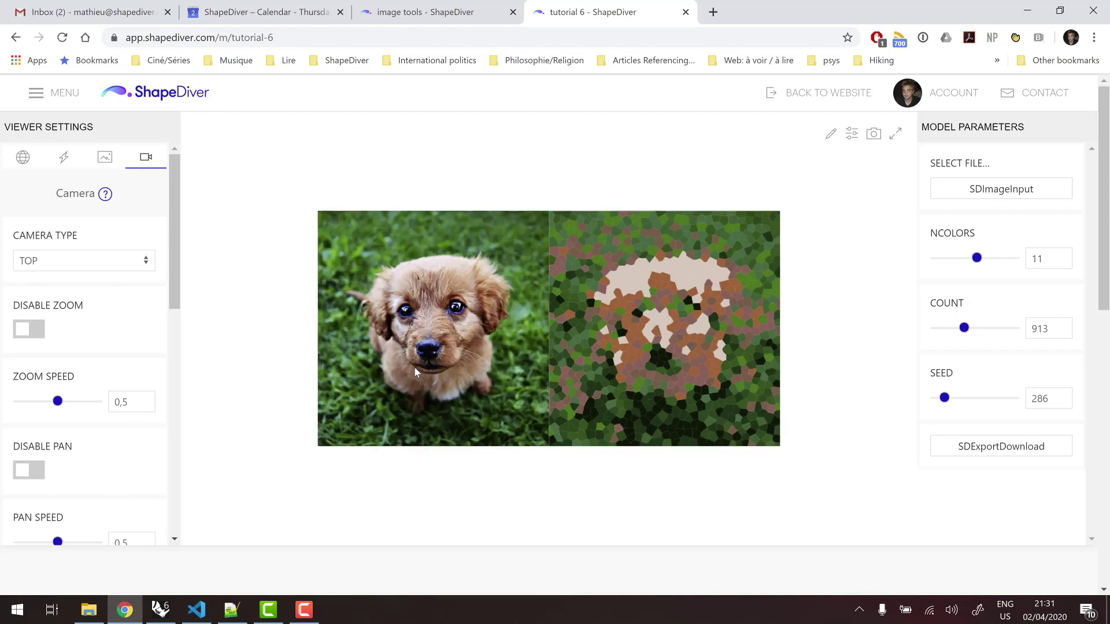
Step: Disable zooming in the viewer's camera settings and open the general viewer settings
click(29, 329)
scroll(32, 328, down, 1)
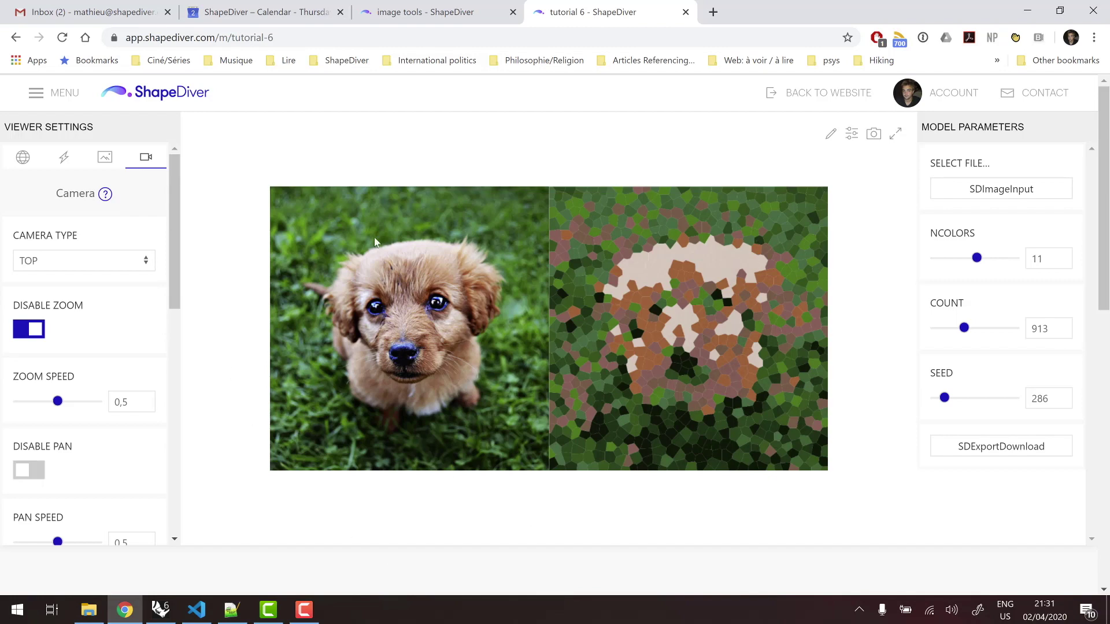
click(22, 163)
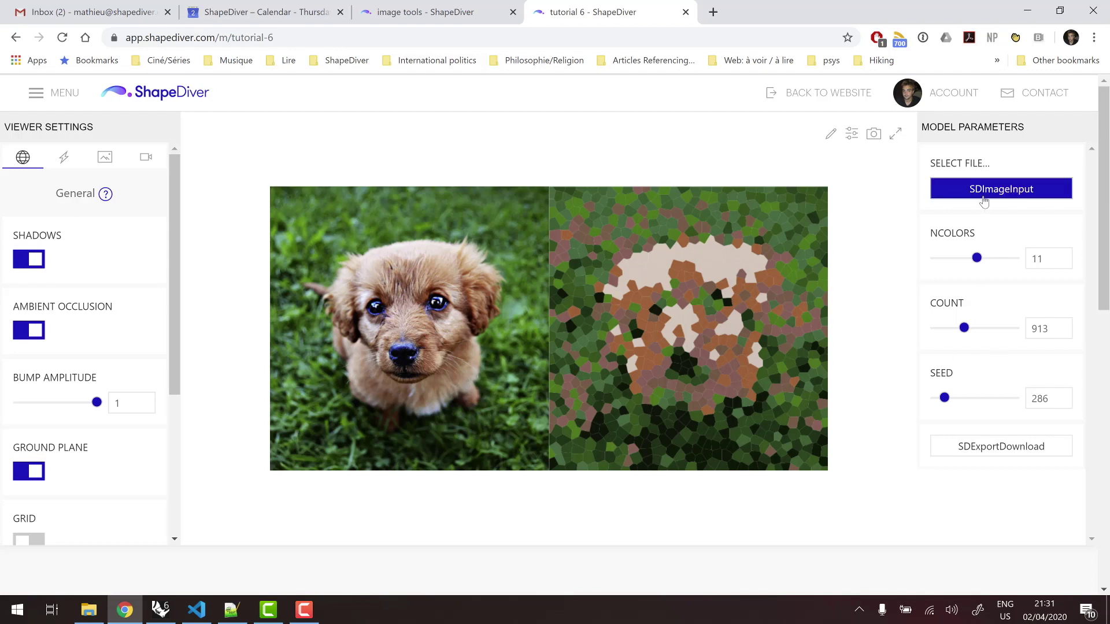
Step: Load kitty.jpg from Downloads as the model's input image and set Count to 2500
click(1037, 188)
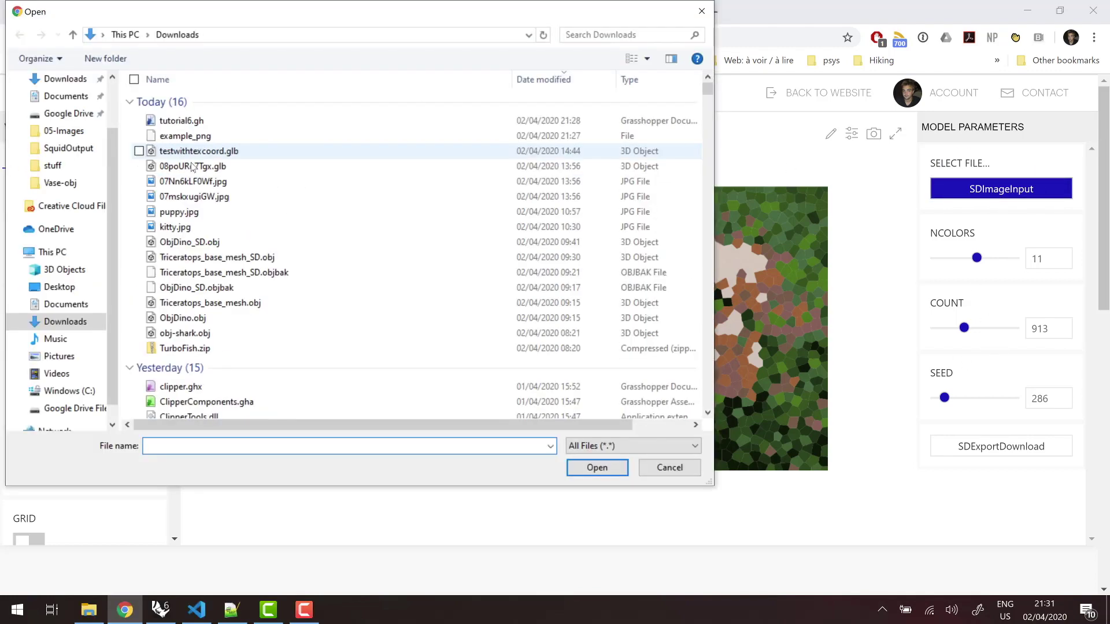
double_click(174, 228)
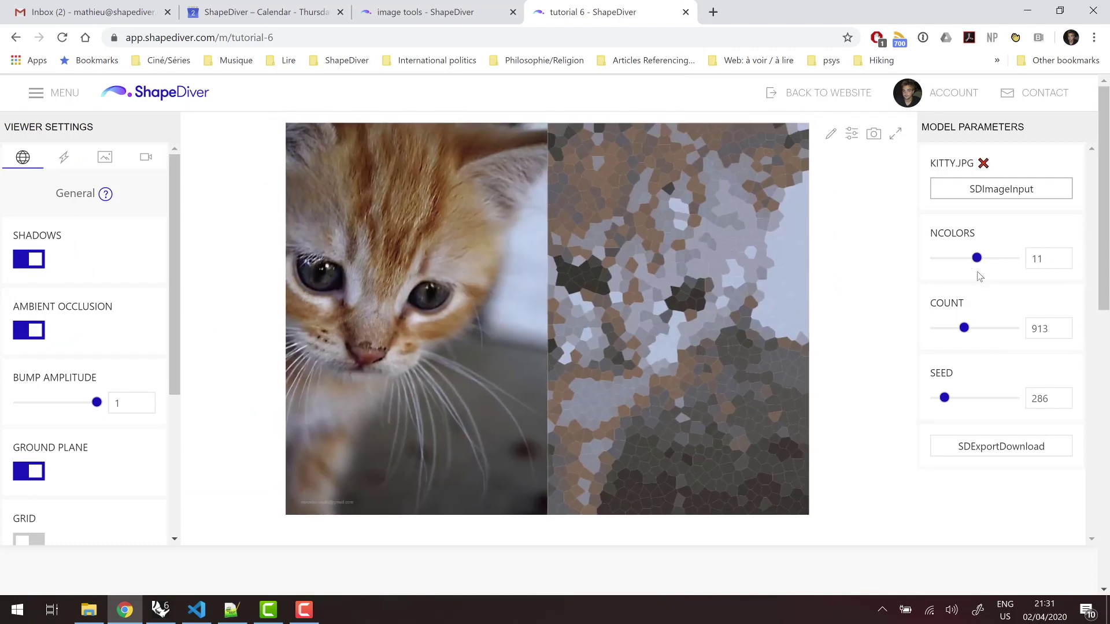
double_click(1034, 330)
text(2500)
key(Return)
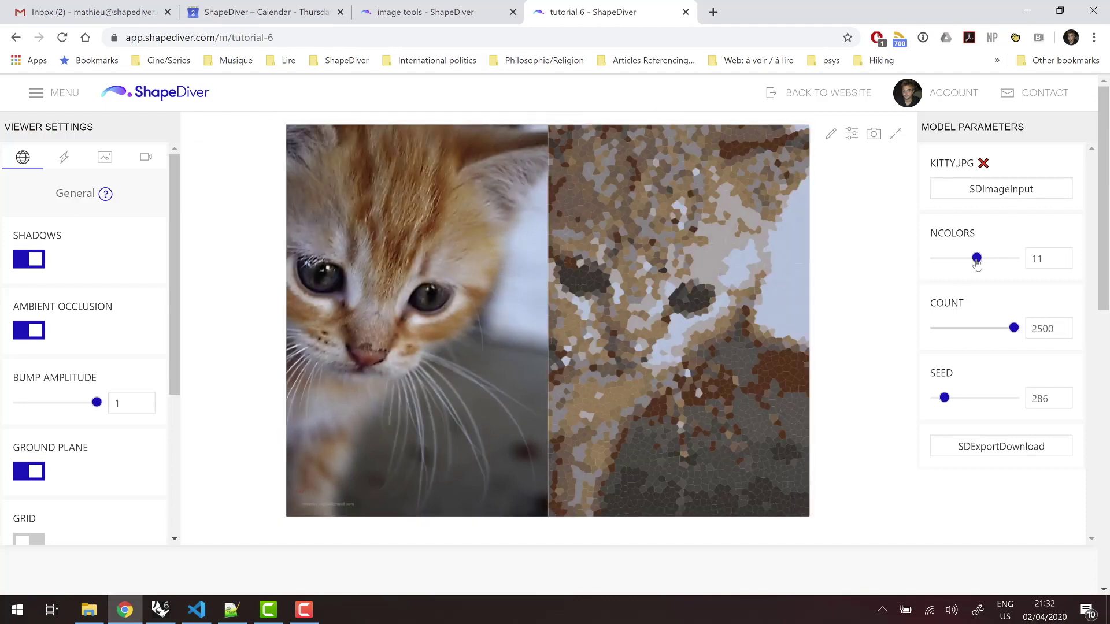
Step: Set NColors to 3 and download the mosaic through the SDExportDownload export
click(942, 259)
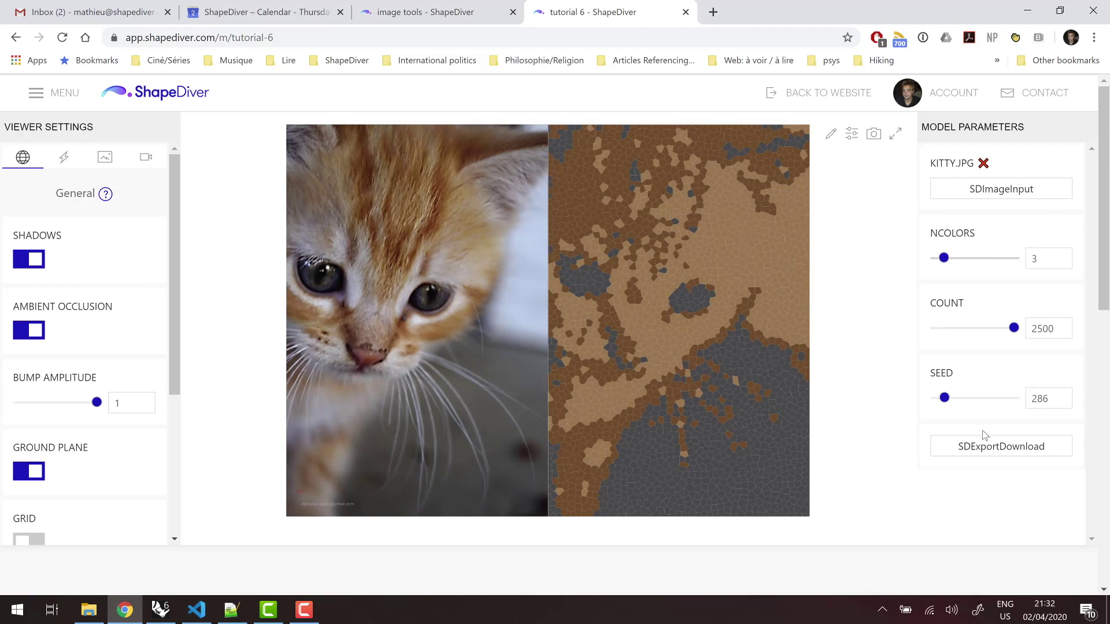
click(1006, 453)
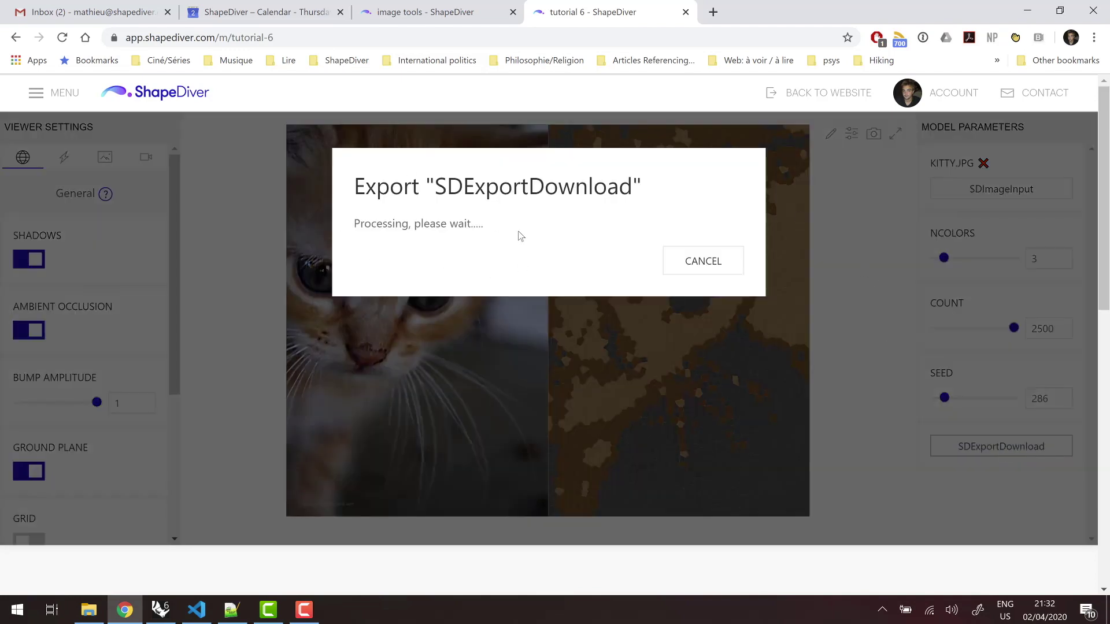
click(666, 302)
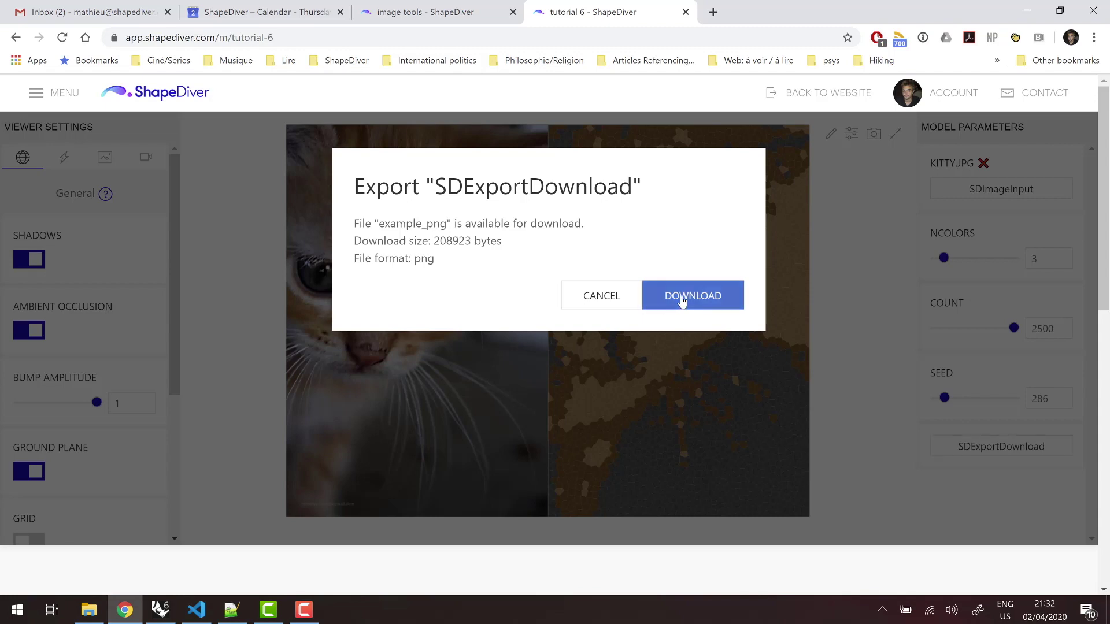
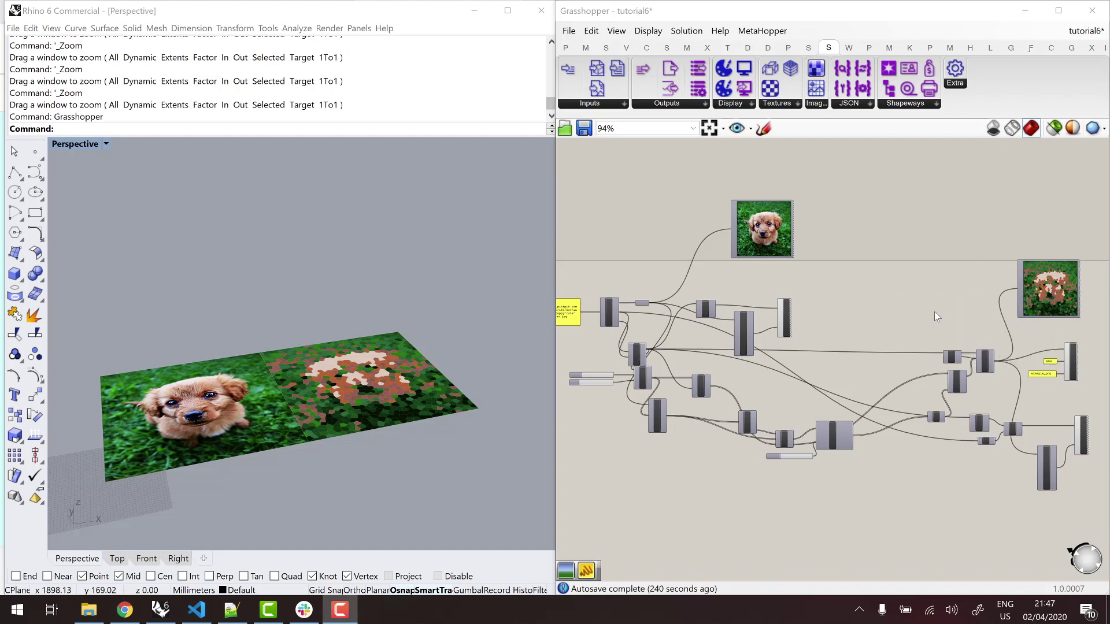
Step: In the Grasshopper definition, turn on the preview of the Move component fed by the cylinder
scroll(800, 455, down, 2)
scroll(789, 407, up, 5)
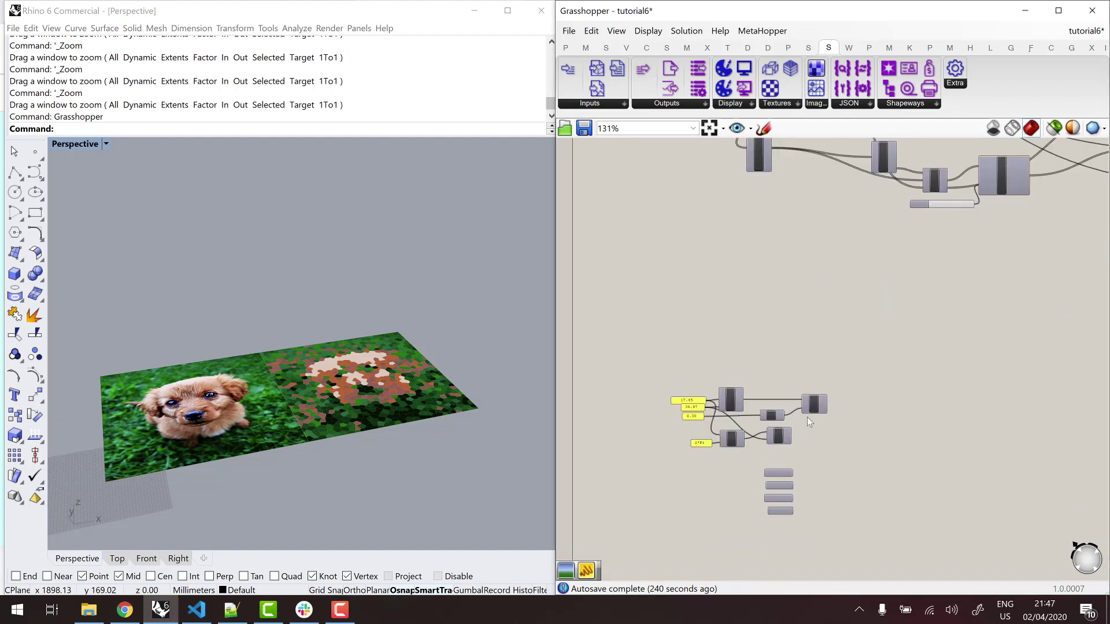
scroll(815, 415, up, 2)
right_click(813, 405)
click(850, 428)
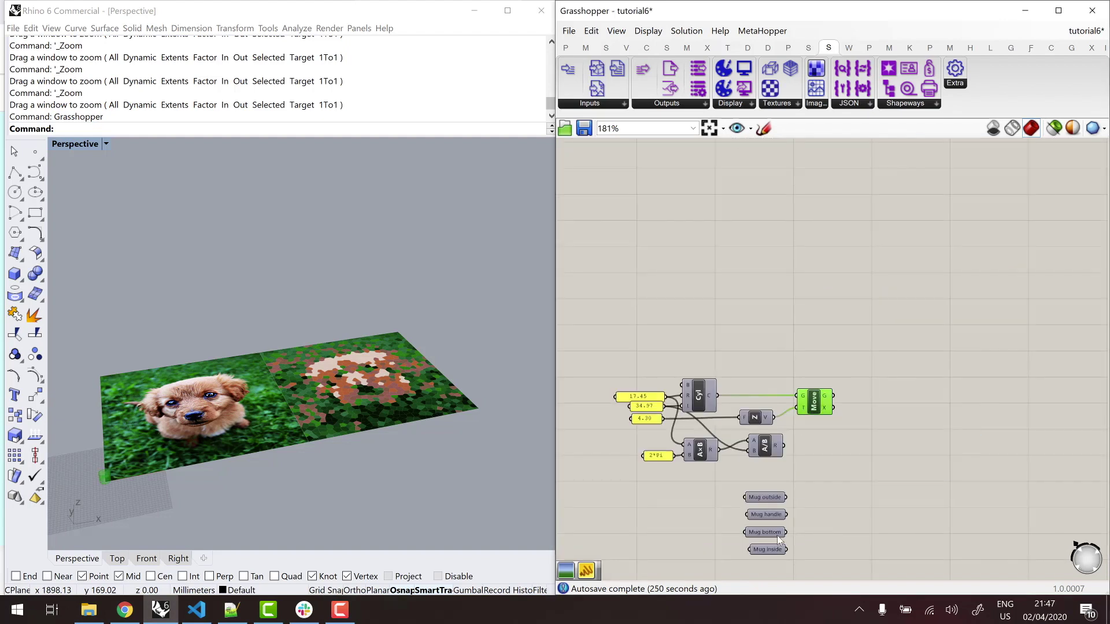
Step: Turn on the preview of the Mug outside, Mug handle, Mug bottom and Mug inside parameters and frame the mug in Rhino
click(717, 473)
drag(717, 473, 828, 574)
click(686, 31)
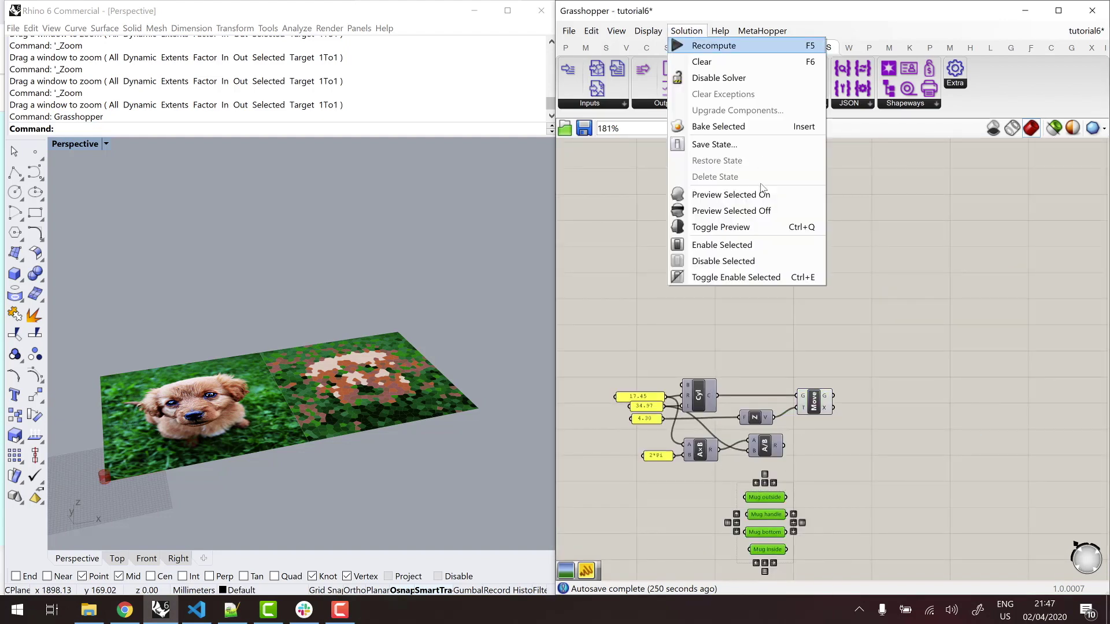
click(745, 194)
right_drag(383, 401, 243, 380)
scroll(242, 380, up, 5)
key(ctrl+w)
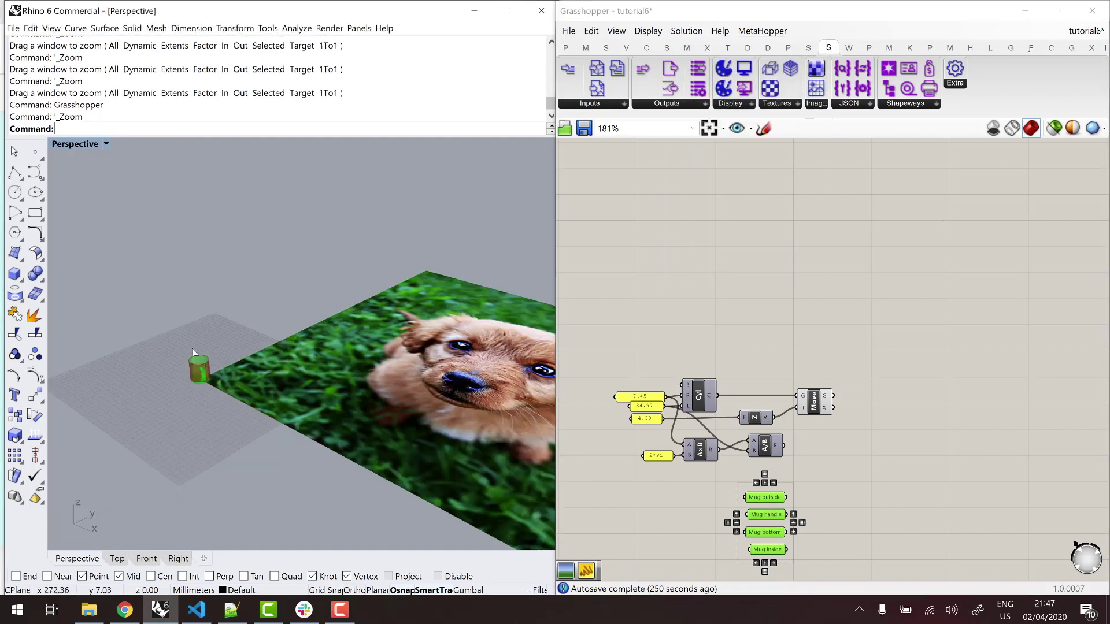
drag(226, 391, 237, 403)
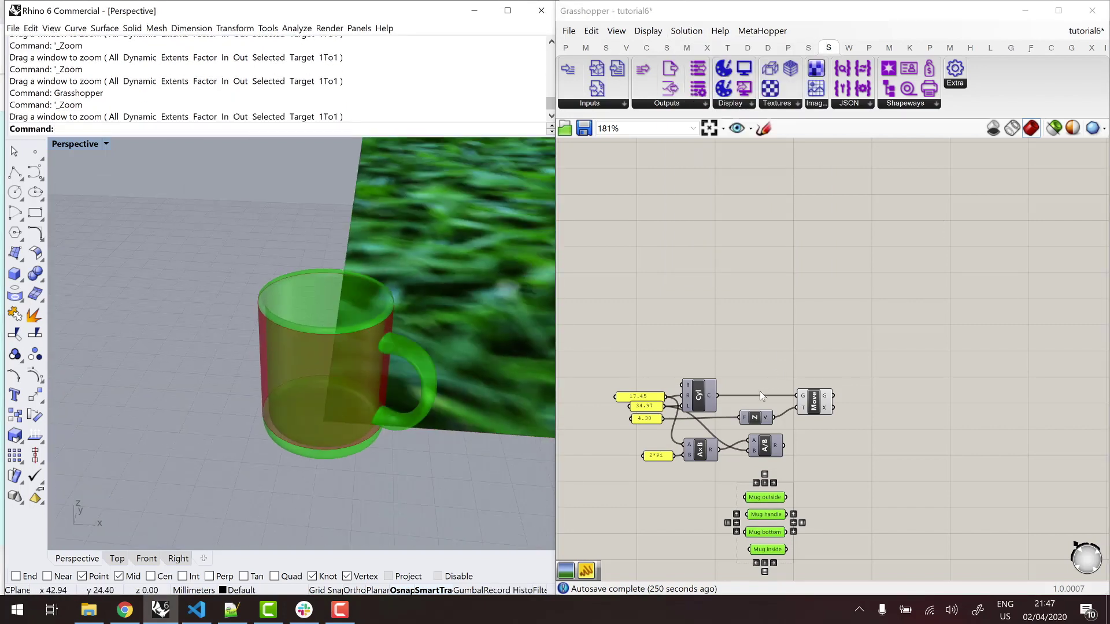
scroll(759, 391, down, 10)
scroll(861, 329, up, 8)
click(829, 363)
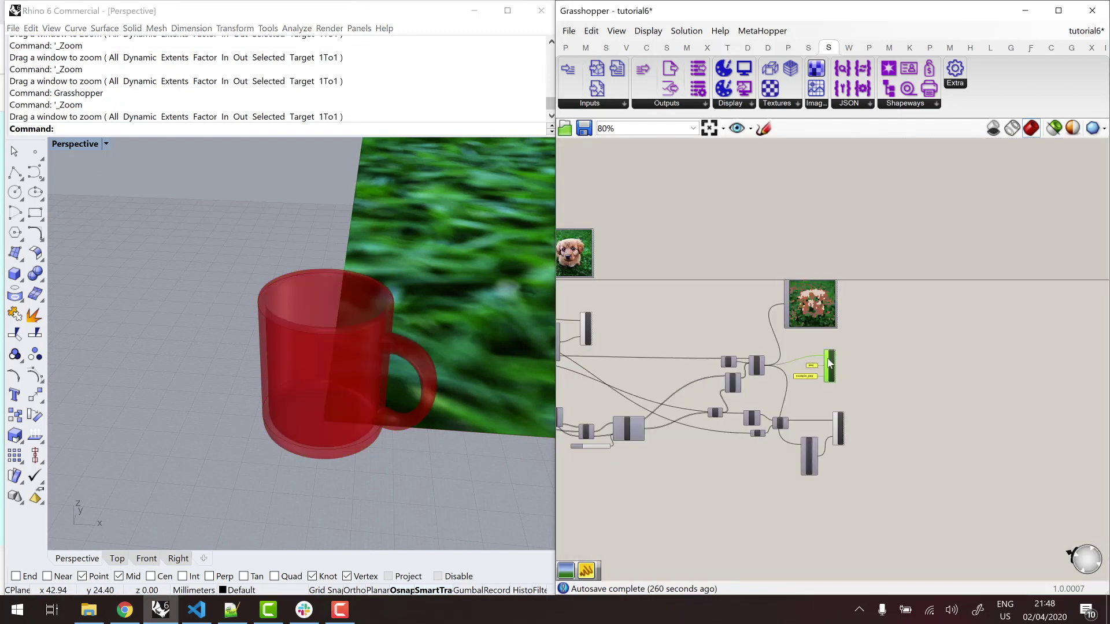
right_click(846, 377)
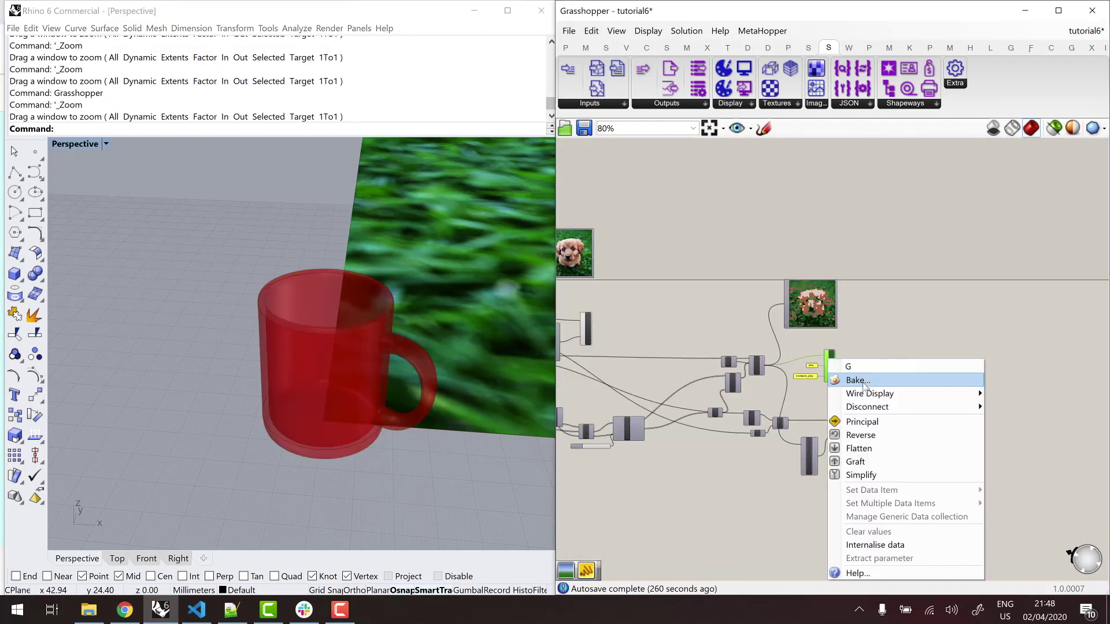
click(857, 317)
scroll(830, 365, up, 3)
right_click(830, 365)
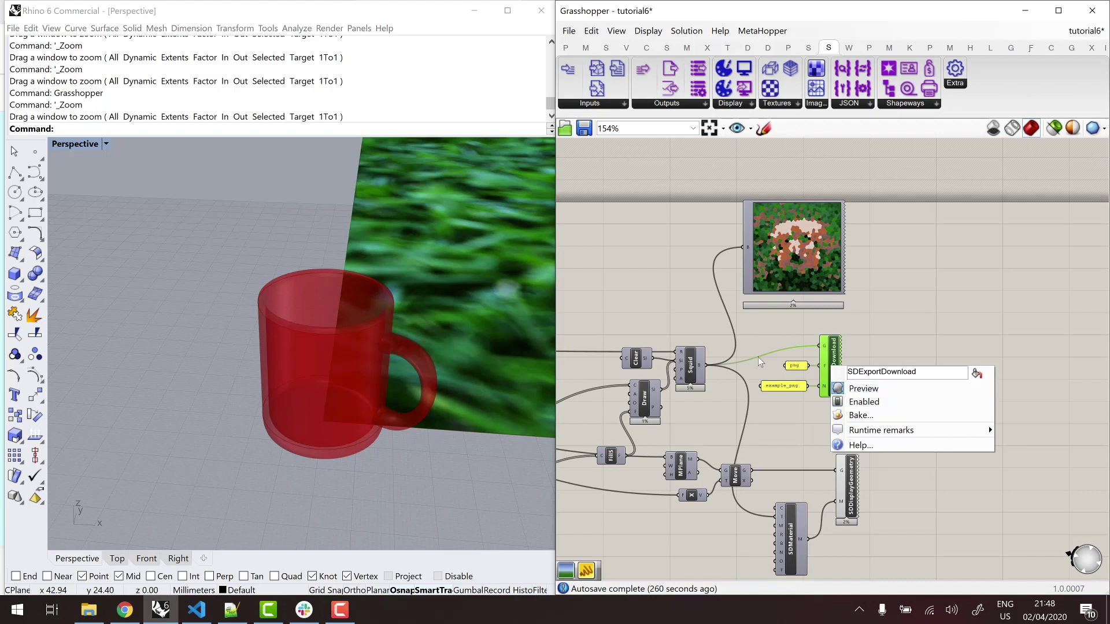
click(927, 341)
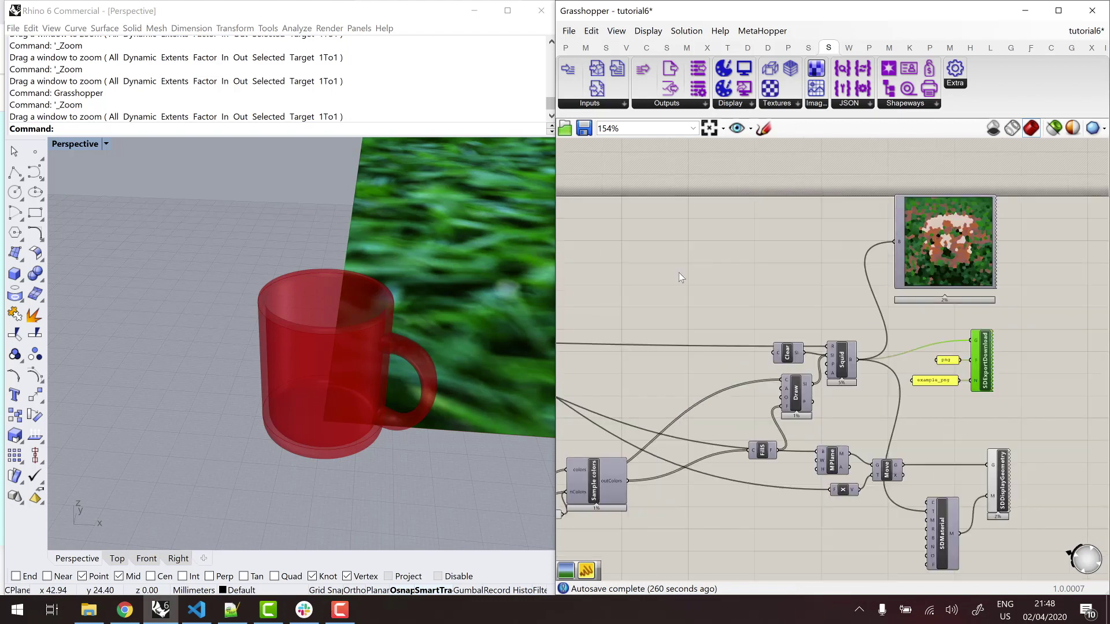
Step: Turn off the preview of the SDDisplayGeometry component that shows the original image
right_drag(678, 272, 756, 275)
right_click(592, 292)
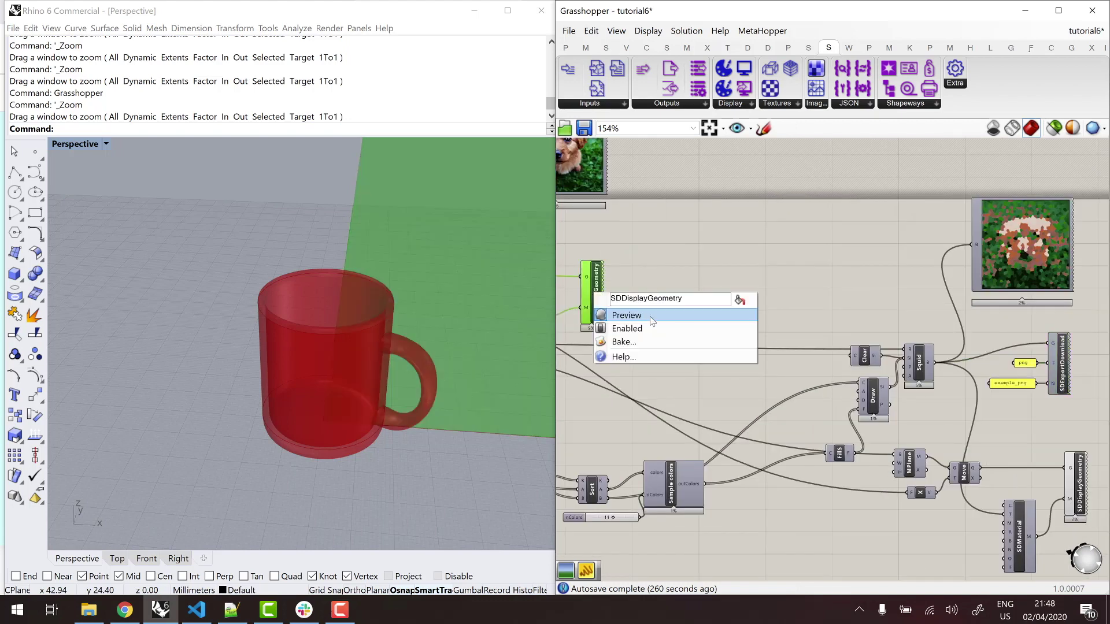
click(649, 317)
Step: Examine the geometry of the four Mug parameters in the Rhino viewport, highlighting them and viewing the mug from another side
scroll(405, 320, up, 5)
scroll(738, 332, down, 3)
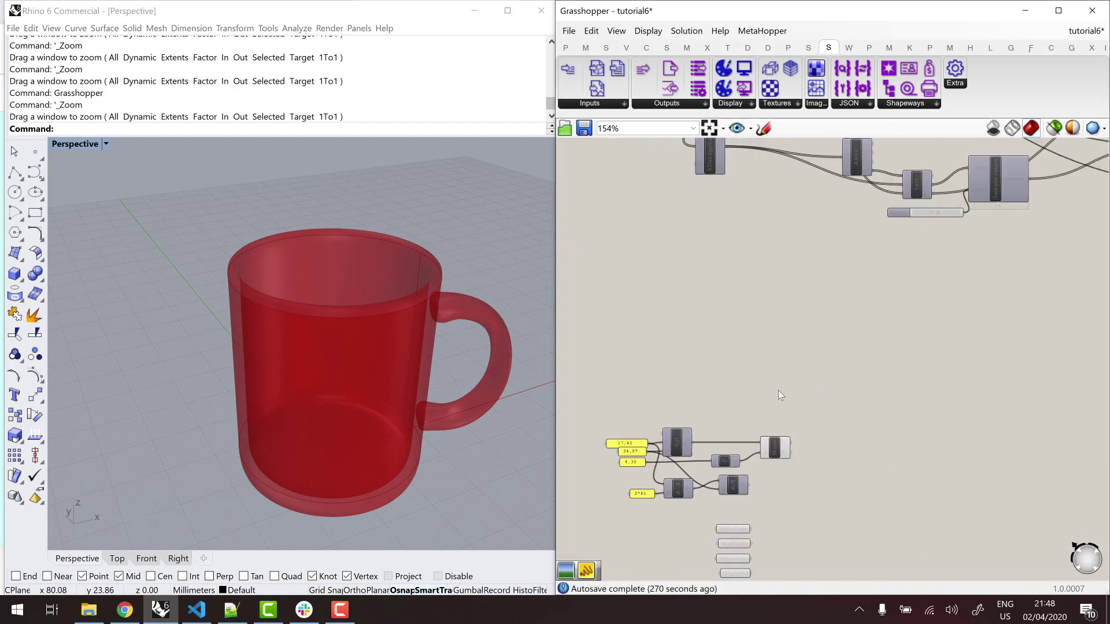
scroll(778, 390, up, 3)
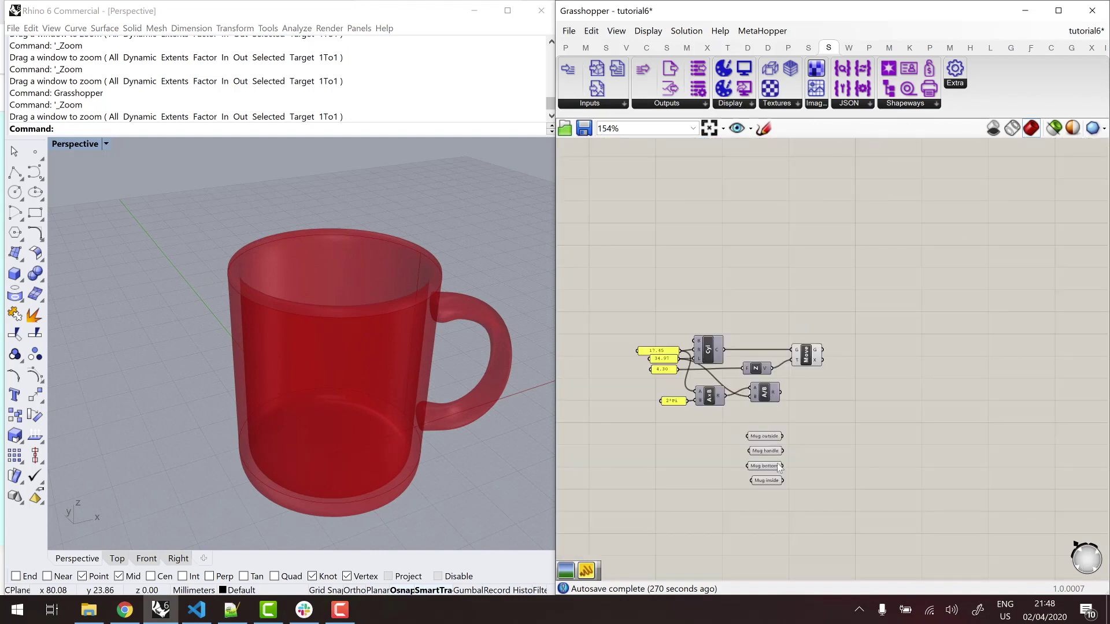
drag(738, 447, 826, 428)
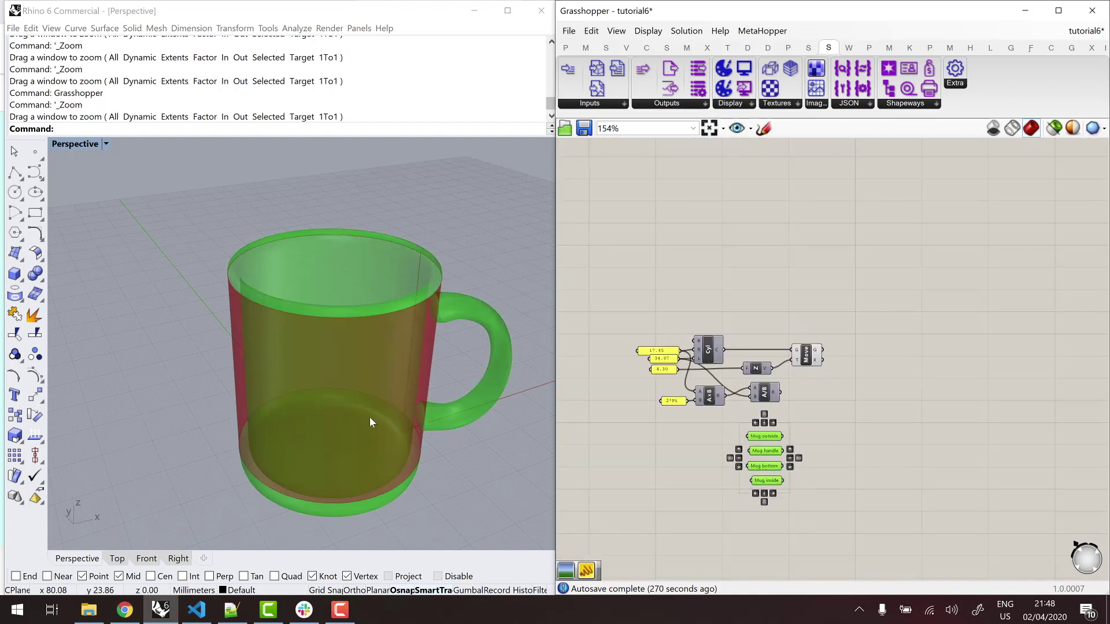
right_drag(369, 417, 563, 380)
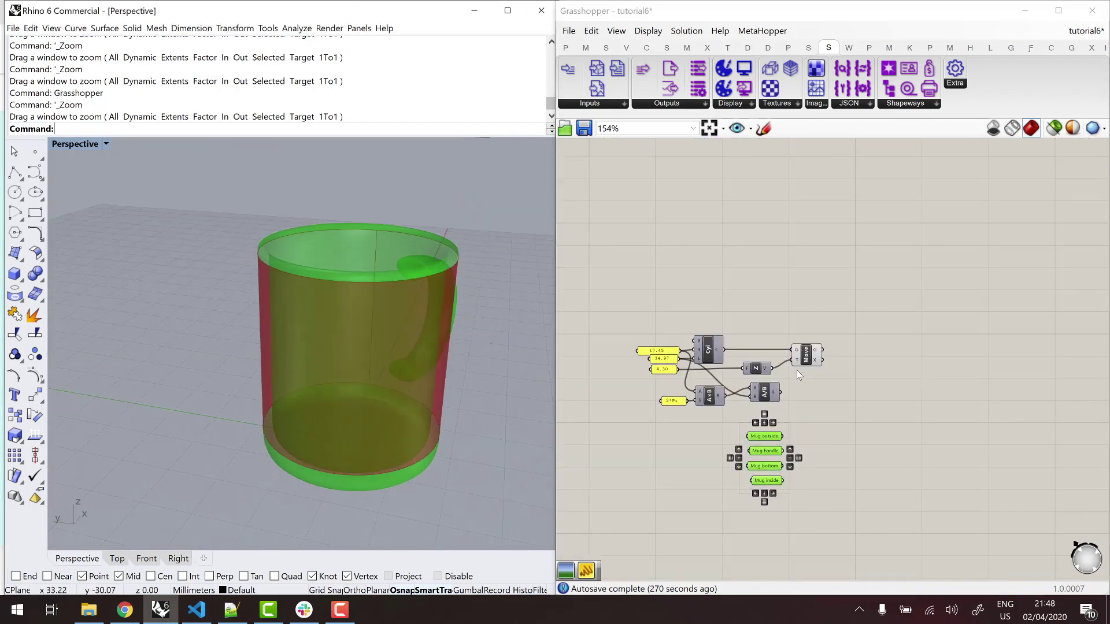
click(822, 360)
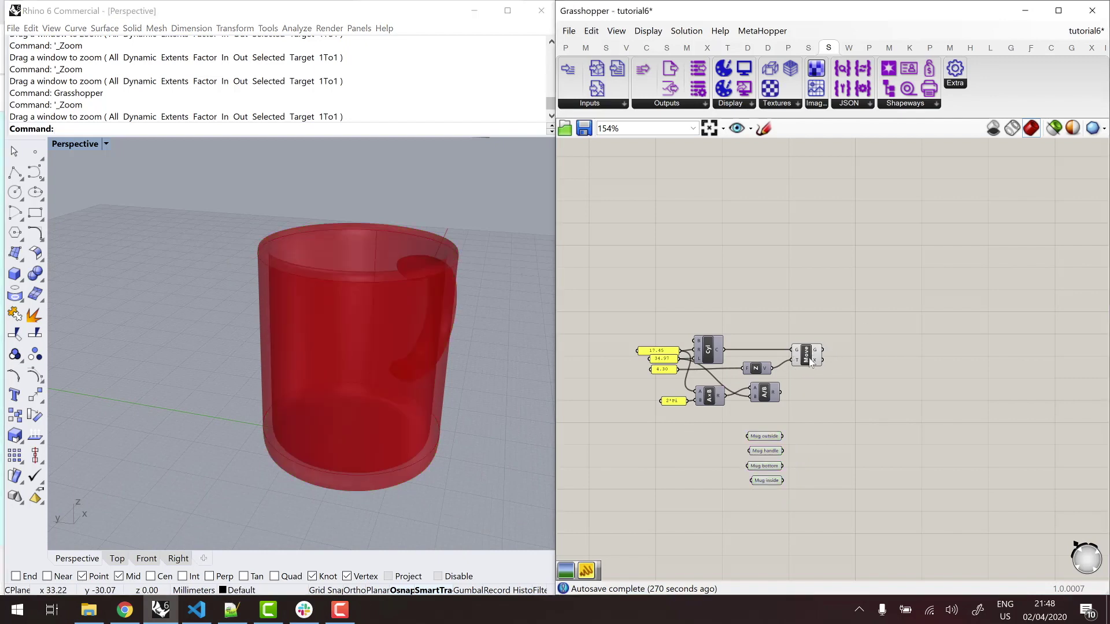
Step: Compare the moved cylinder with the four Mug parameters by highlighting each in Rhino and viewing the handle side
click(811, 361)
right_drag(330, 367, 251, 351)
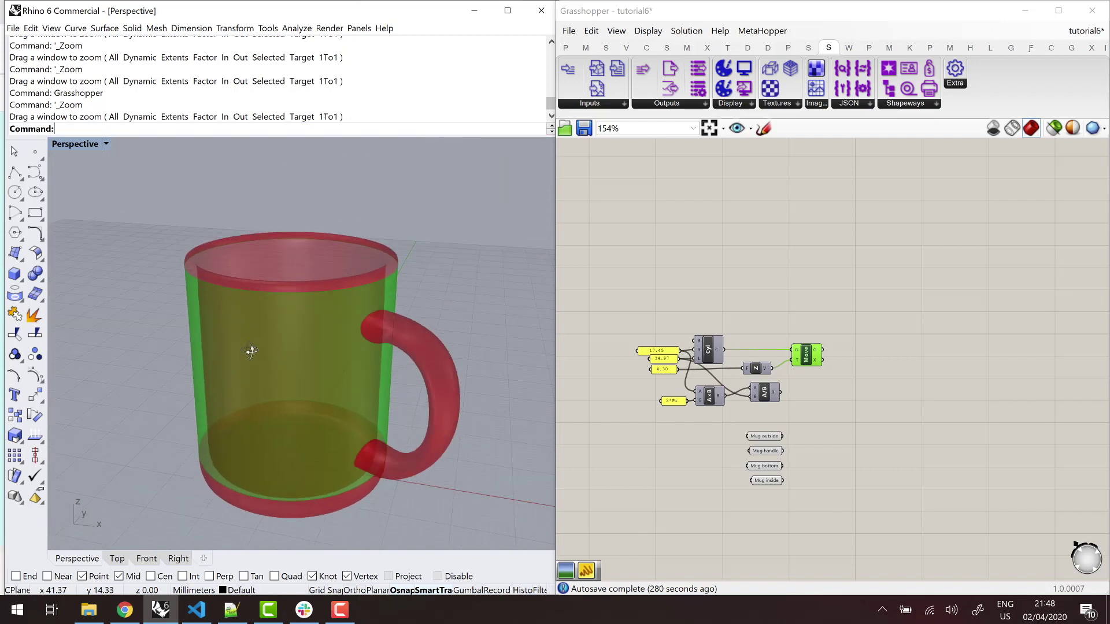
click(815, 495)
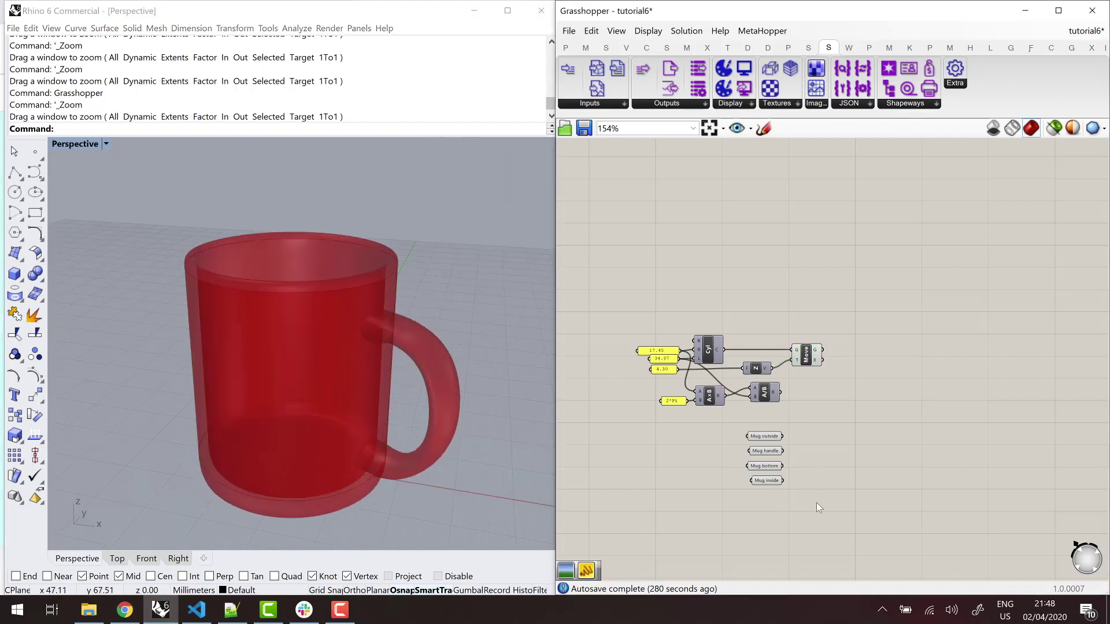
drag(817, 501, 719, 428)
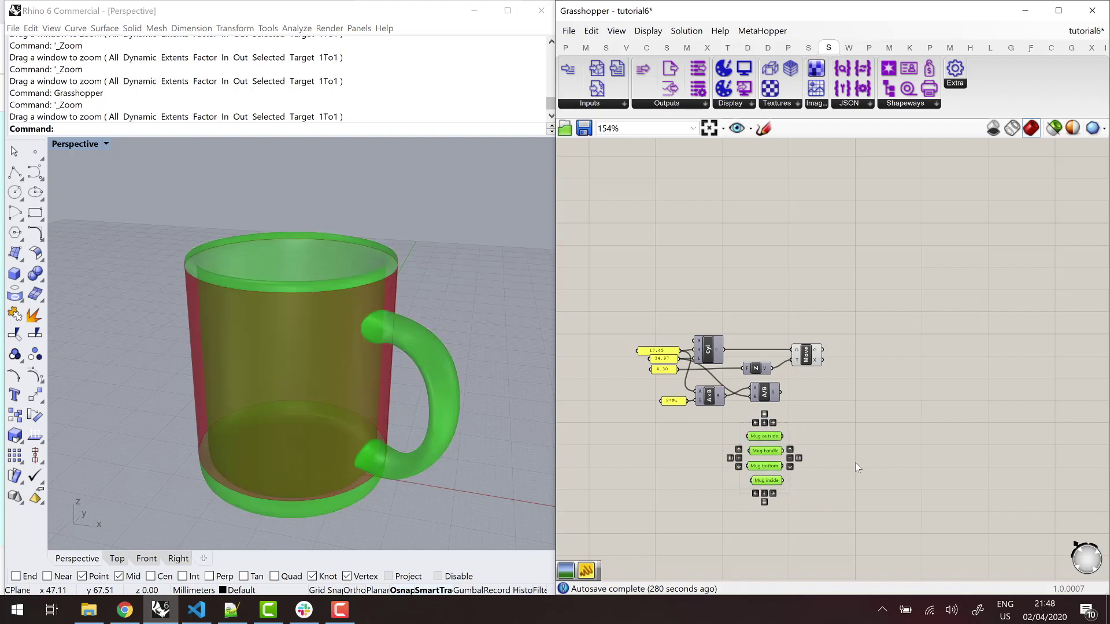
Step: Add a ShapeDiverDisplayGeometry component and connect the Mug outside, handle, bottom and inside parameters to its geometry input
double_click(877, 450)
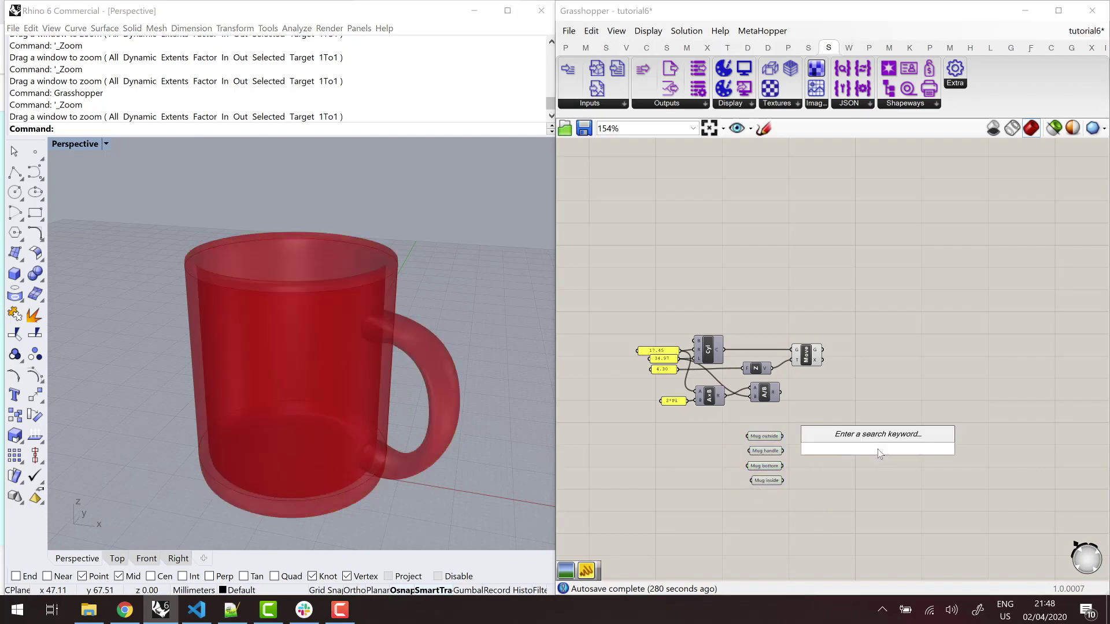
text(displaygeom)
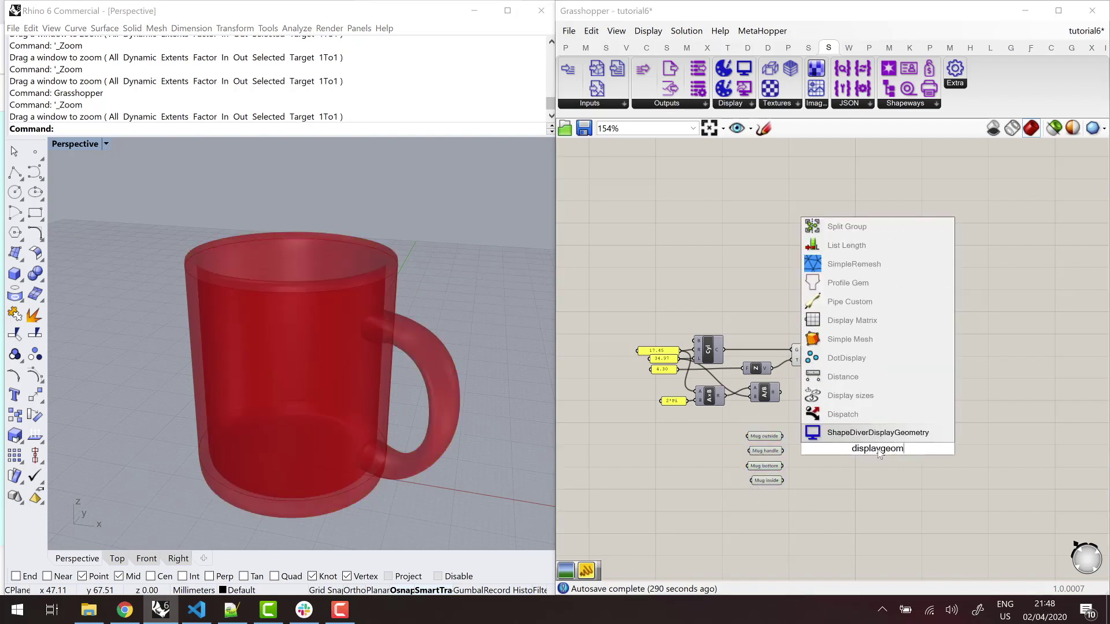
click(886, 434)
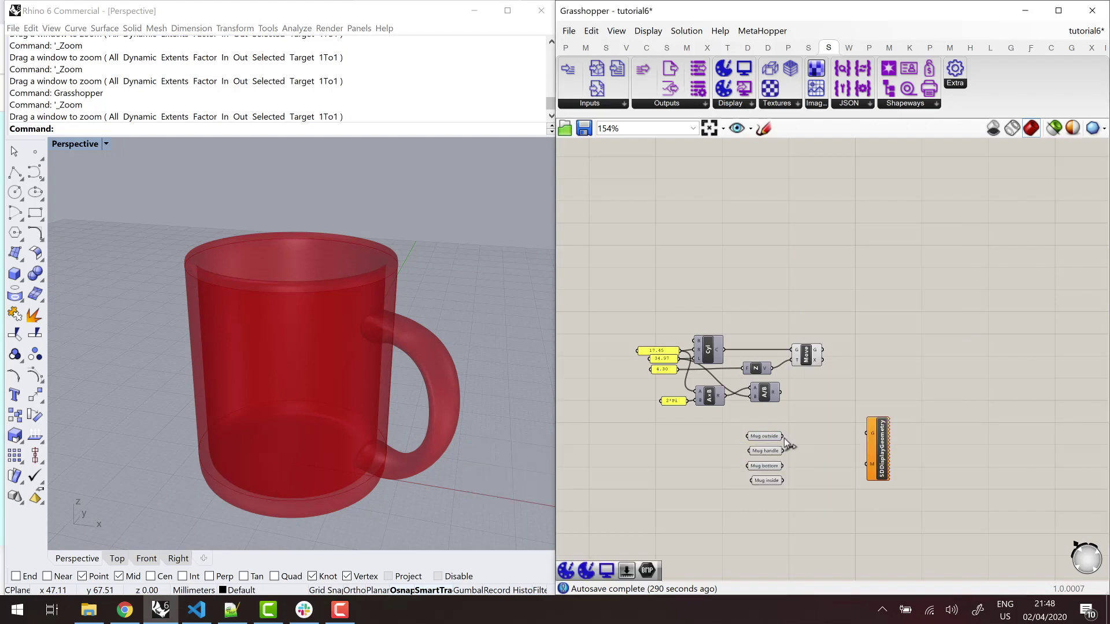
scroll(784, 438, up, 3)
mouse_move(782, 436)
mouse_down()
mouse_move(898, 430)
mouse_move(781, 455)
mouse_up()
shift+drag(848, 424, 898, 431)
Step: Add a ShapeDiverMaterial component and connect its output to the material input of the mug's SDDisplayGeometry
double_click(875, 527)
text(material)
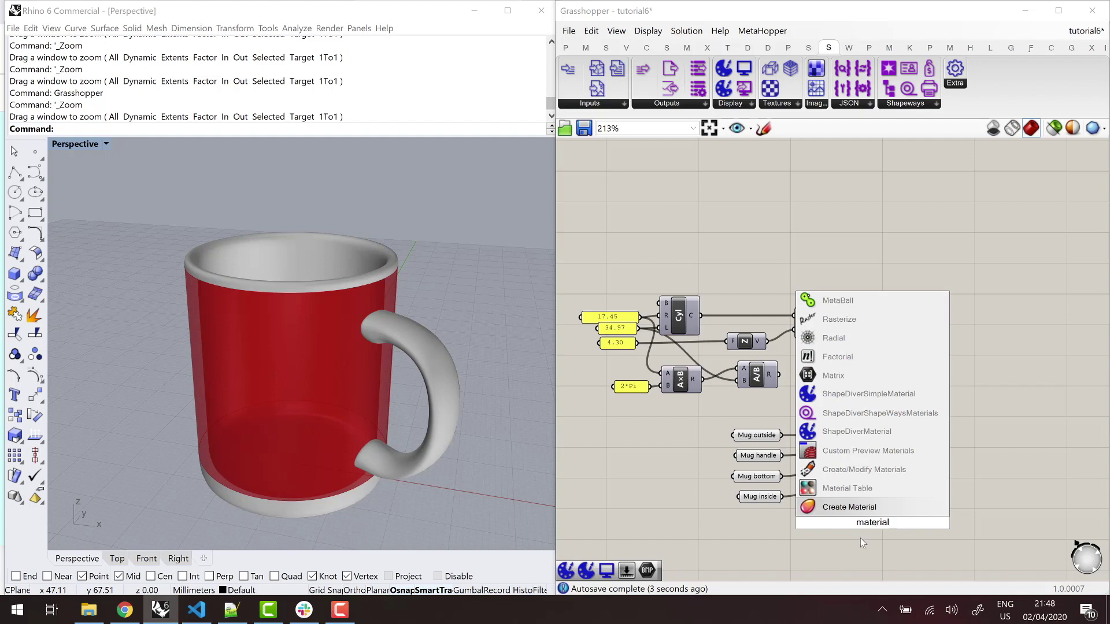
click(856, 432)
scroll(844, 497, down, 2)
drag(863, 439, 920, 434)
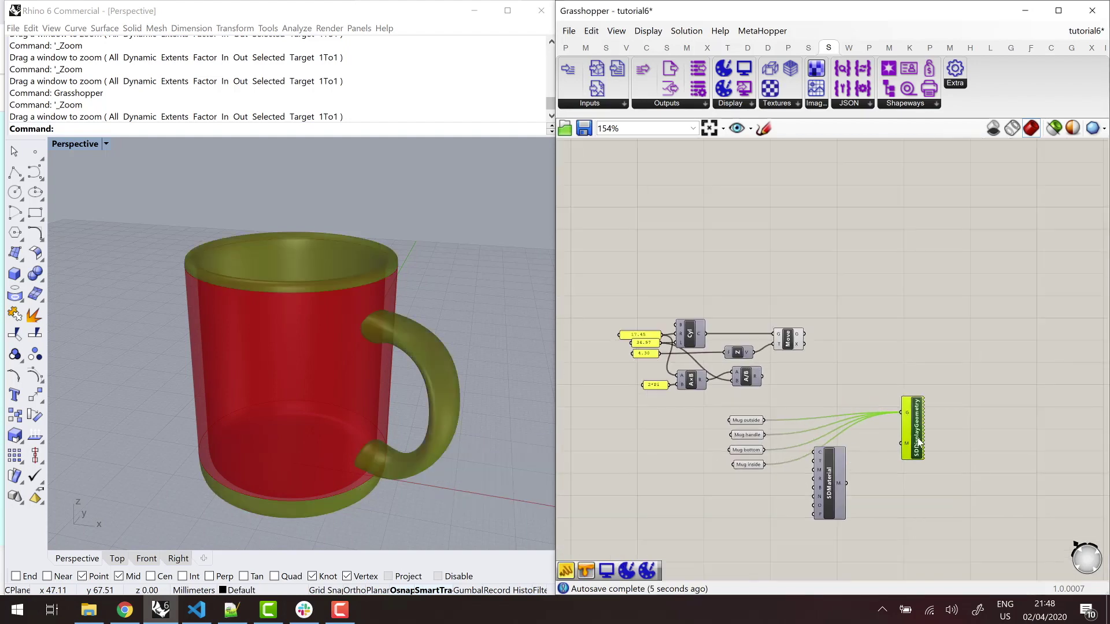
drag(840, 487, 871, 491)
click(815, 498)
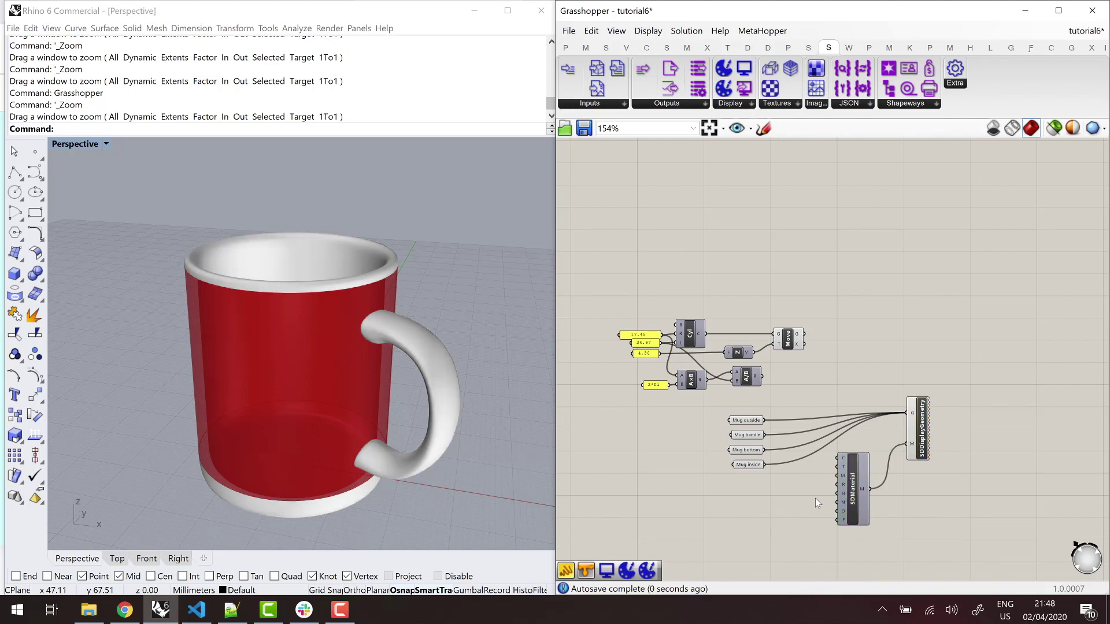
Step: Create a number slider ranging from 0.0 to 1 beside the SDMaterial component and duplicate it
scroll(775, 504, up, 2)
double_click(793, 494)
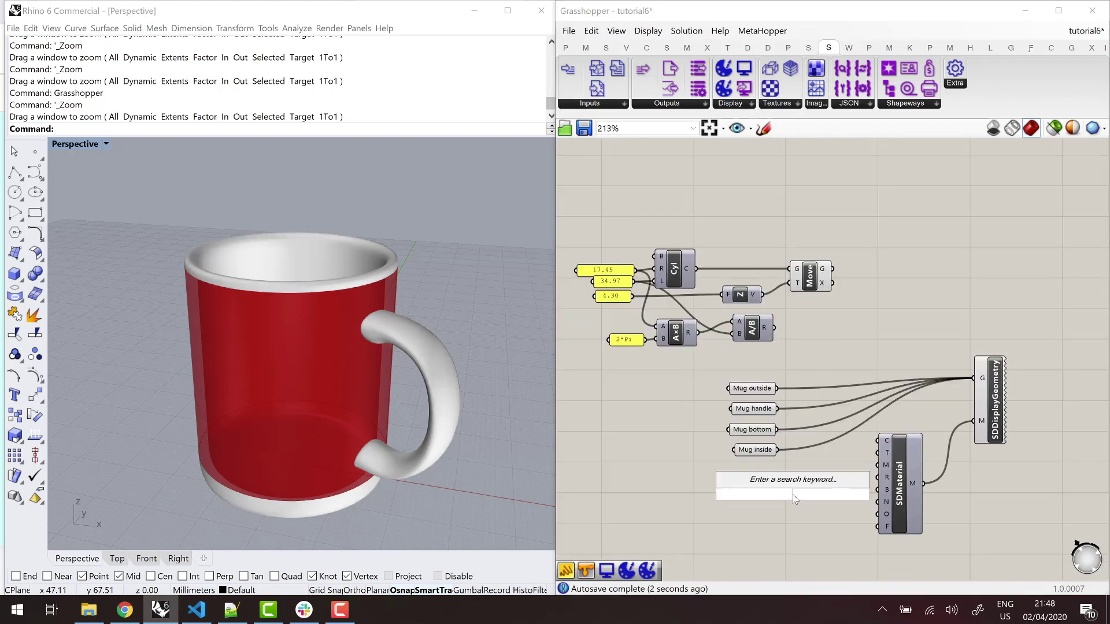
text(0.0)
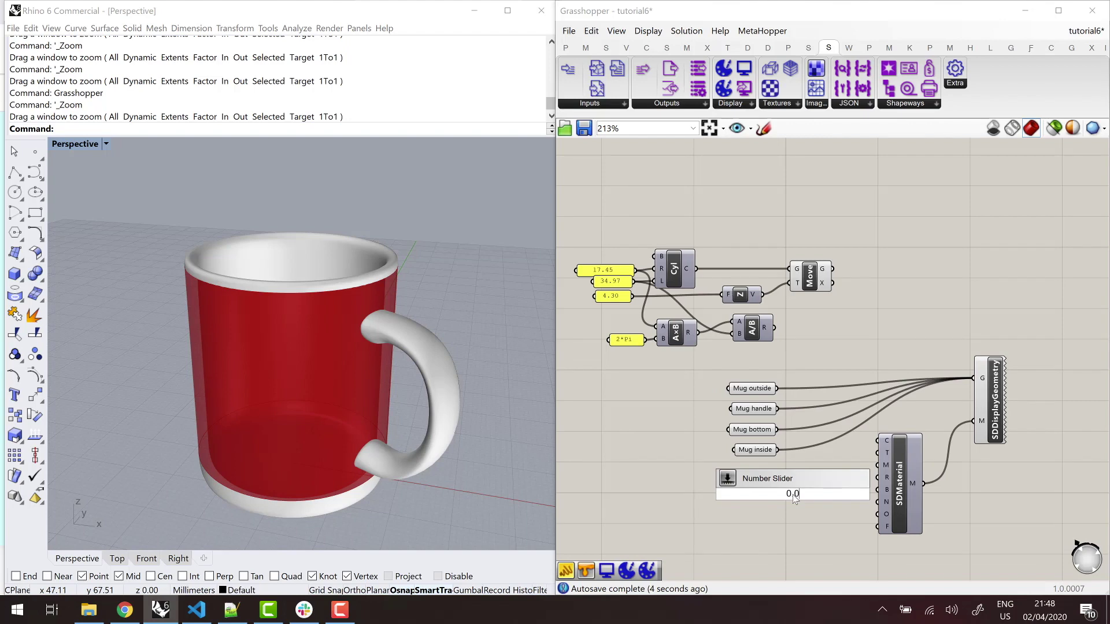
text(<1)
key(Return)
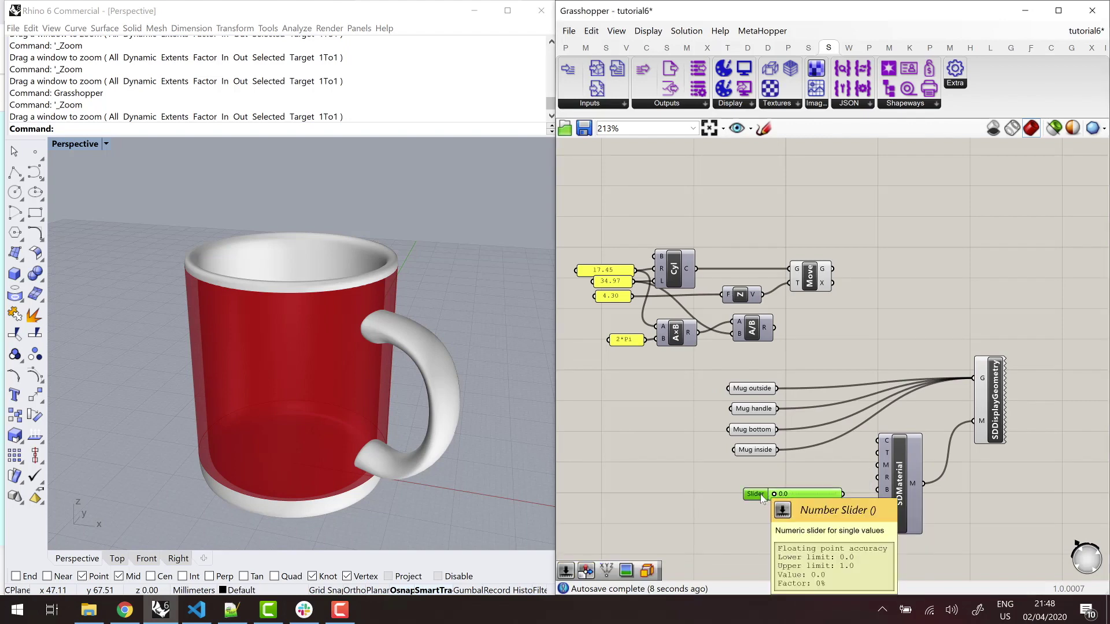
key(ctrl+c)
key(ctrl+v)
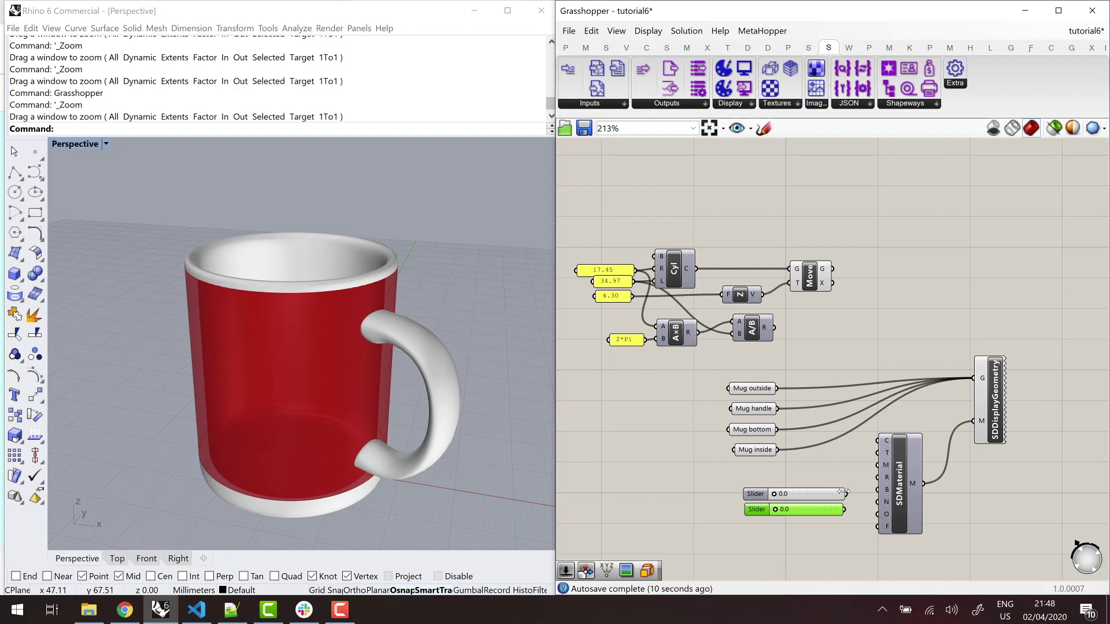
Step: Connect the two sliders to the SDMaterial's metalness and roughness inputs and set them to 1.0 and 0.3
drag(839, 493, 877, 465)
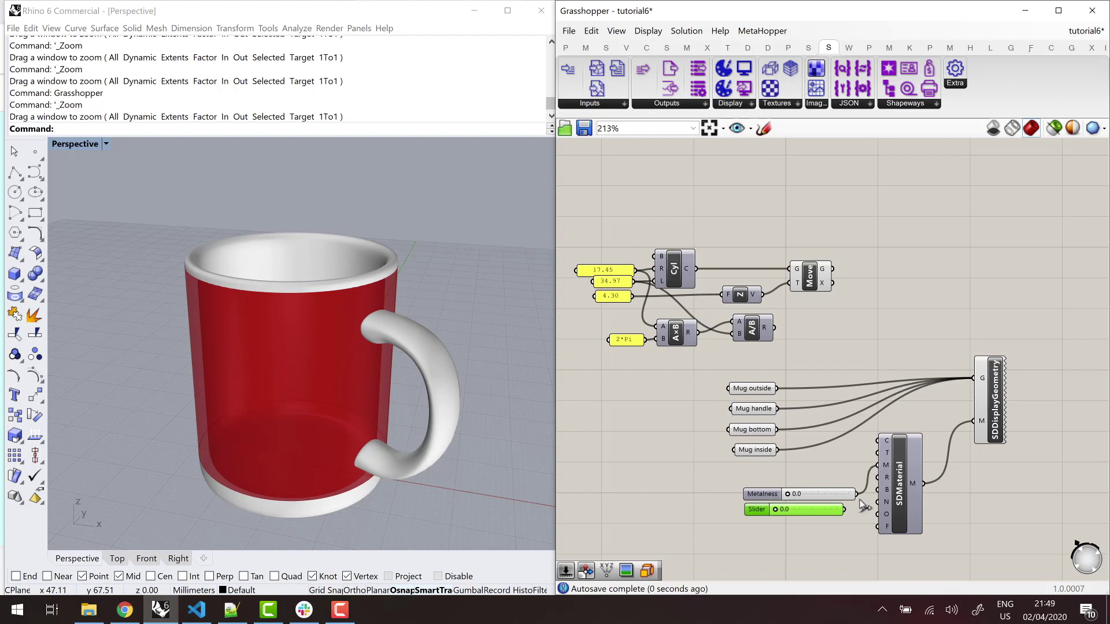
drag(845, 509, 877, 478)
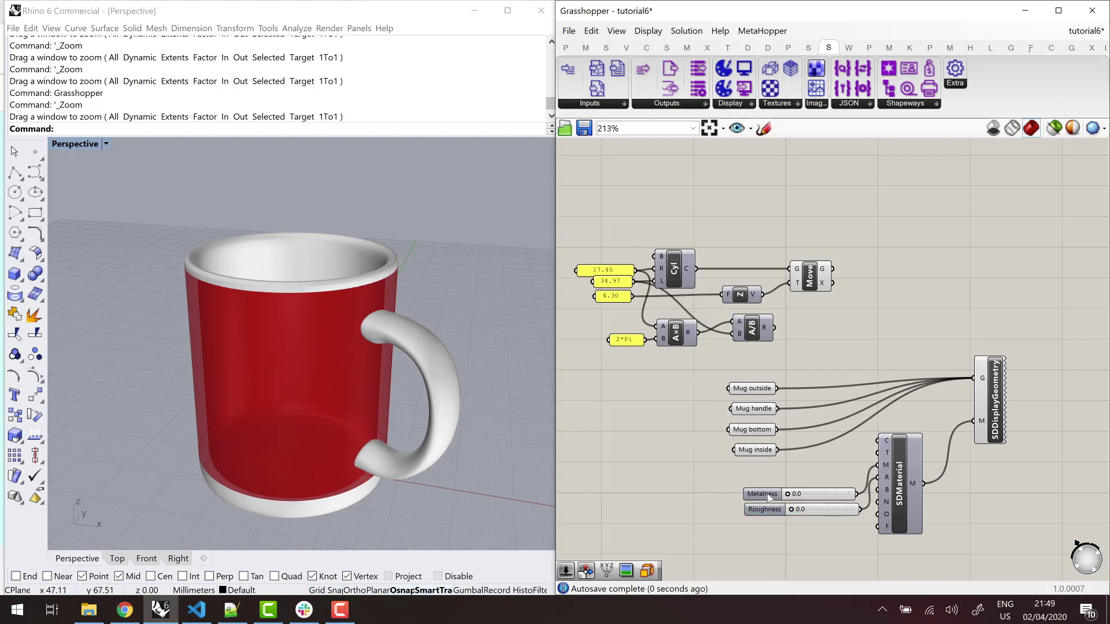
drag(778, 497, 727, 508)
click(740, 487)
Step: Turn off the preview of the four Mug parameters
drag(812, 469, 724, 390)
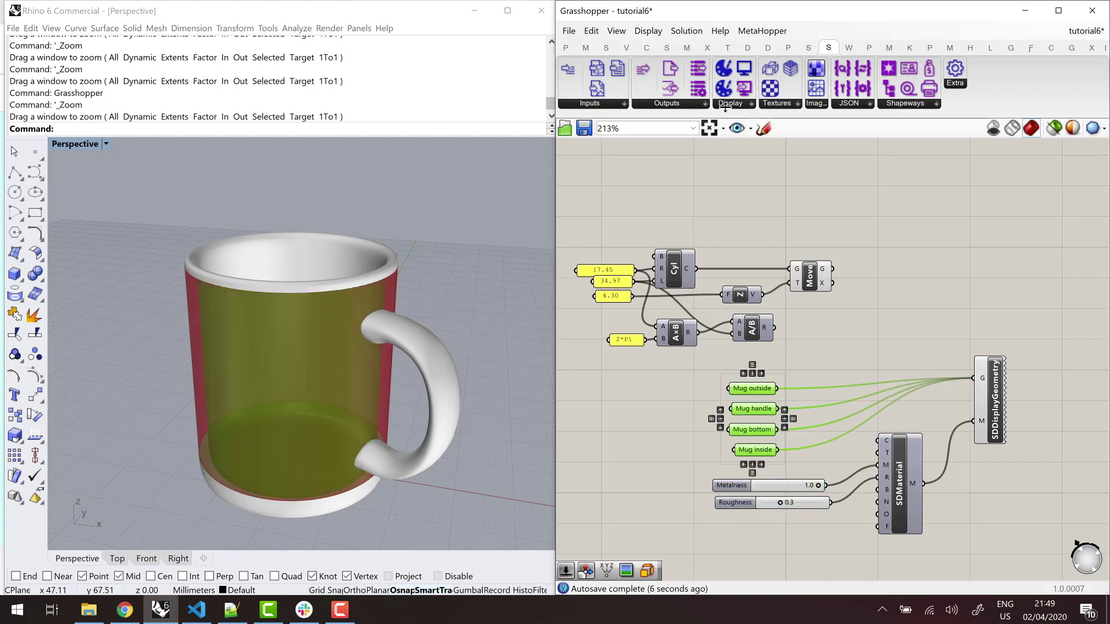
click(688, 31)
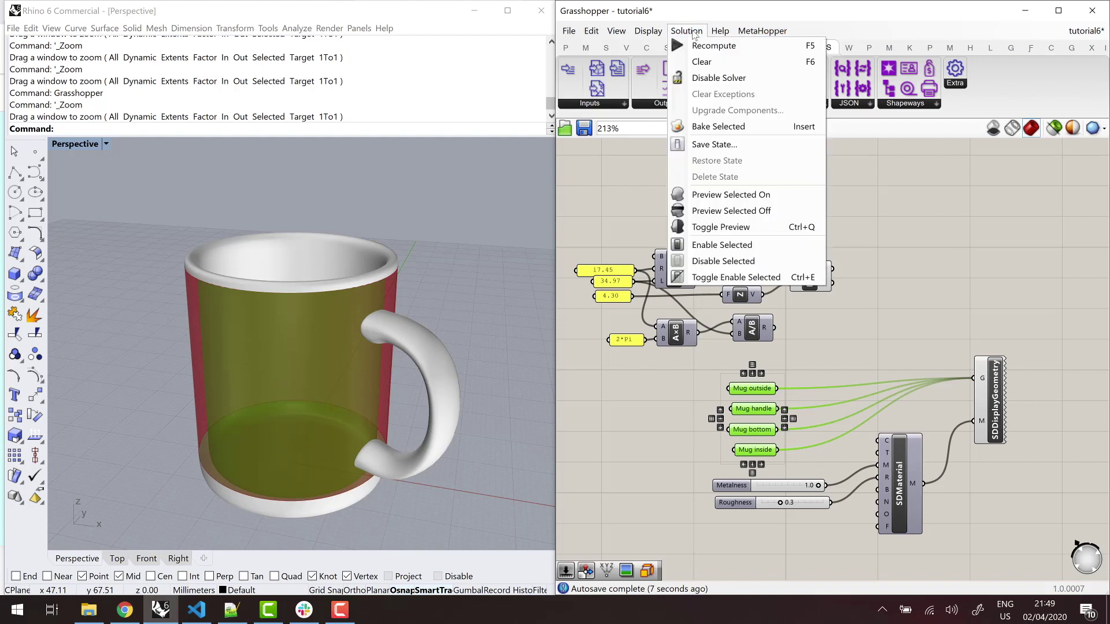
click(730, 211)
Step: Duplicate the mug's SDDisplayGeometry component above the original and feed it the geometry output of the cylinder's Move component
right_drag(824, 287, 786, 315)
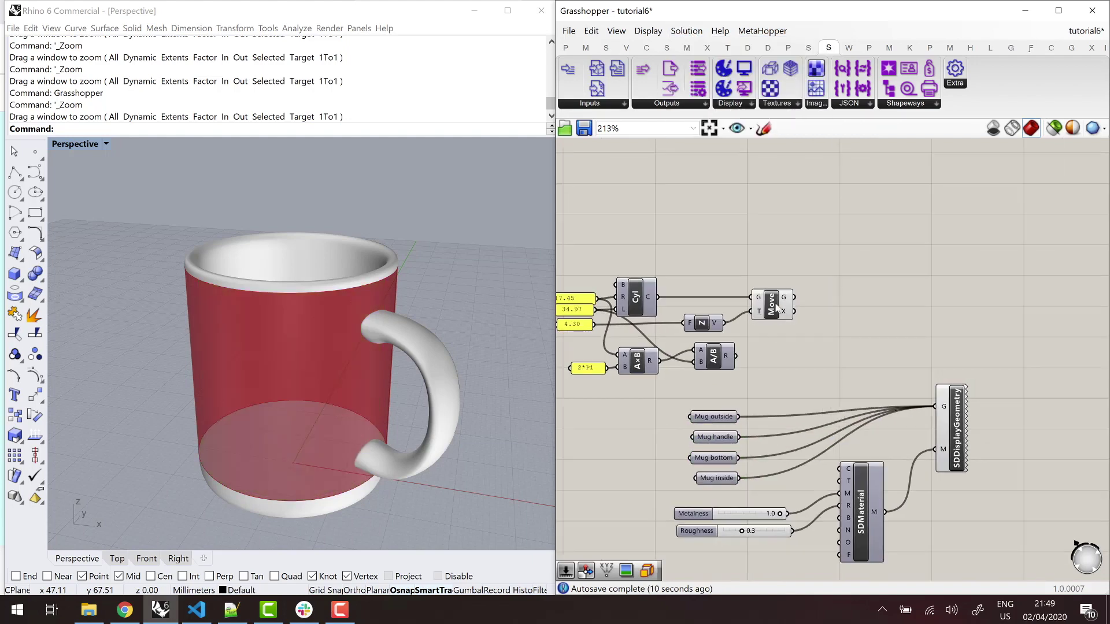
drag(773, 309, 792, 307)
click(842, 329)
right_drag(774, 306, 742, 350)
drag(739, 338, 759, 350)
click(923, 458)
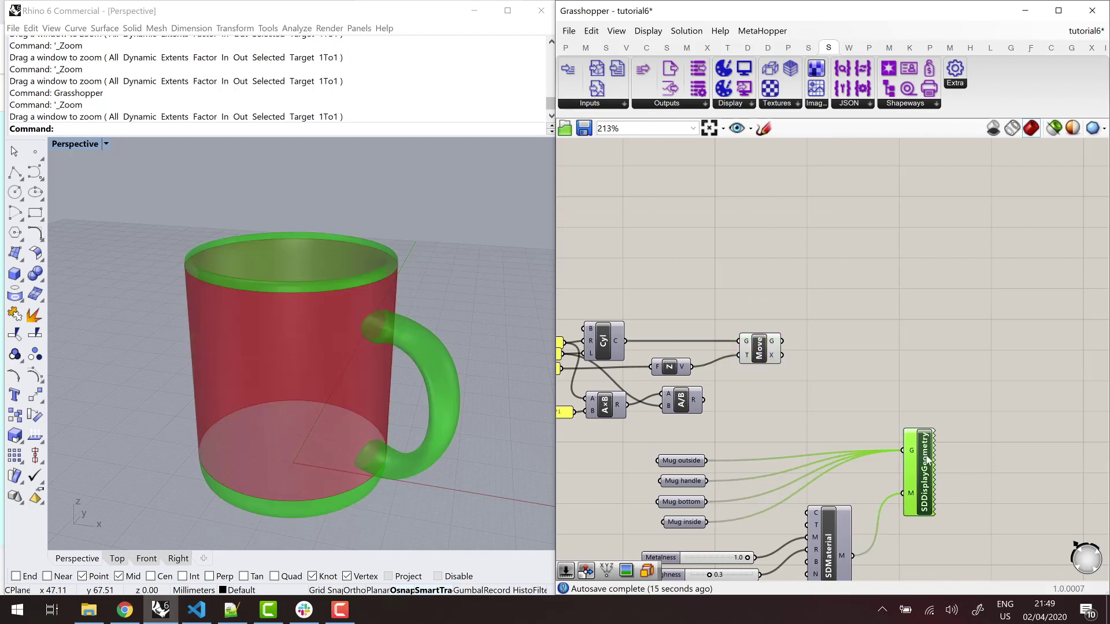
alt+drag(928, 459, 1002, 351)
drag(782, 341, 1021, 322)
scroll(818, 443, down, 2)
Step: Duplicate the SDMaterial with its slider connections, wire the copy to the cylinder's SDDisplayGeometry, and arrange both components
click(827, 520)
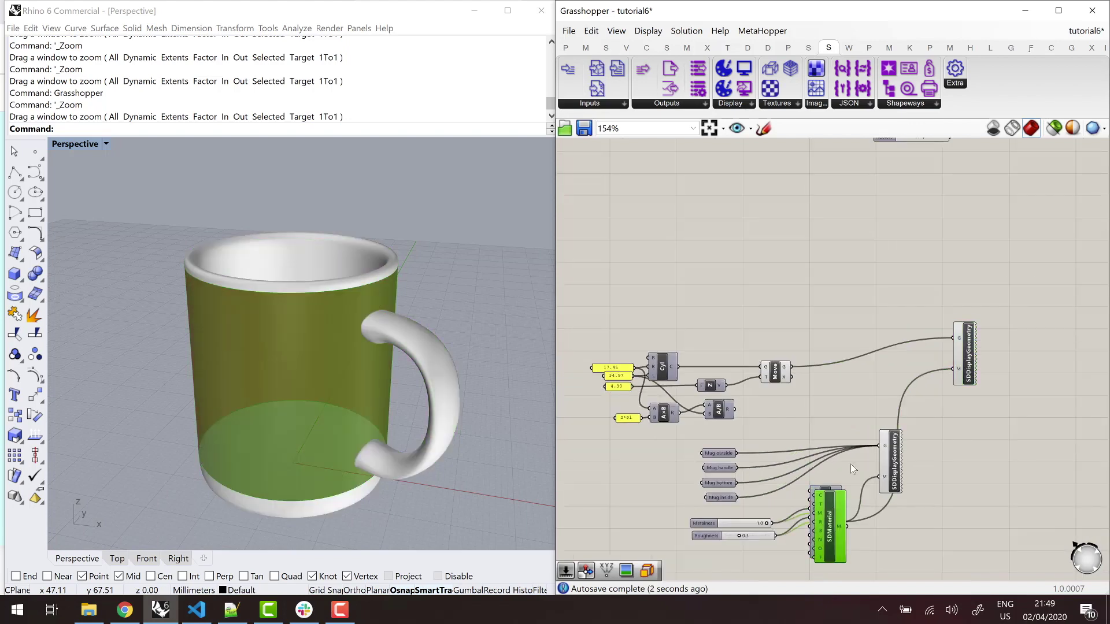
alt+drag(836, 499, 954, 369)
right_drag(967, 354, 933, 401)
drag(933, 401, 960, 375)
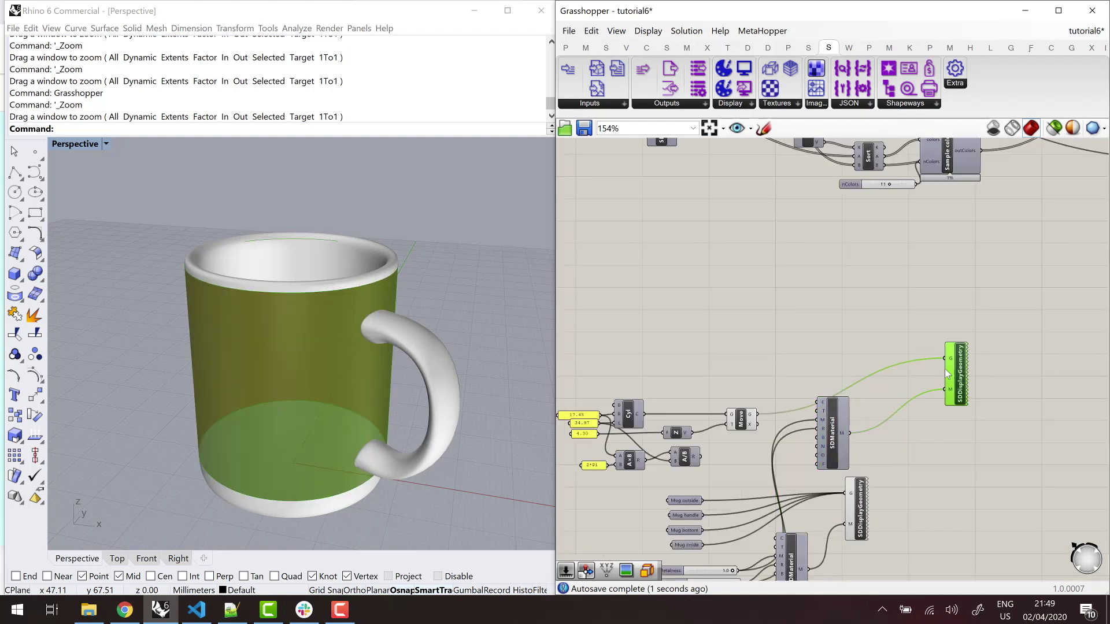
drag(830, 442, 881, 432)
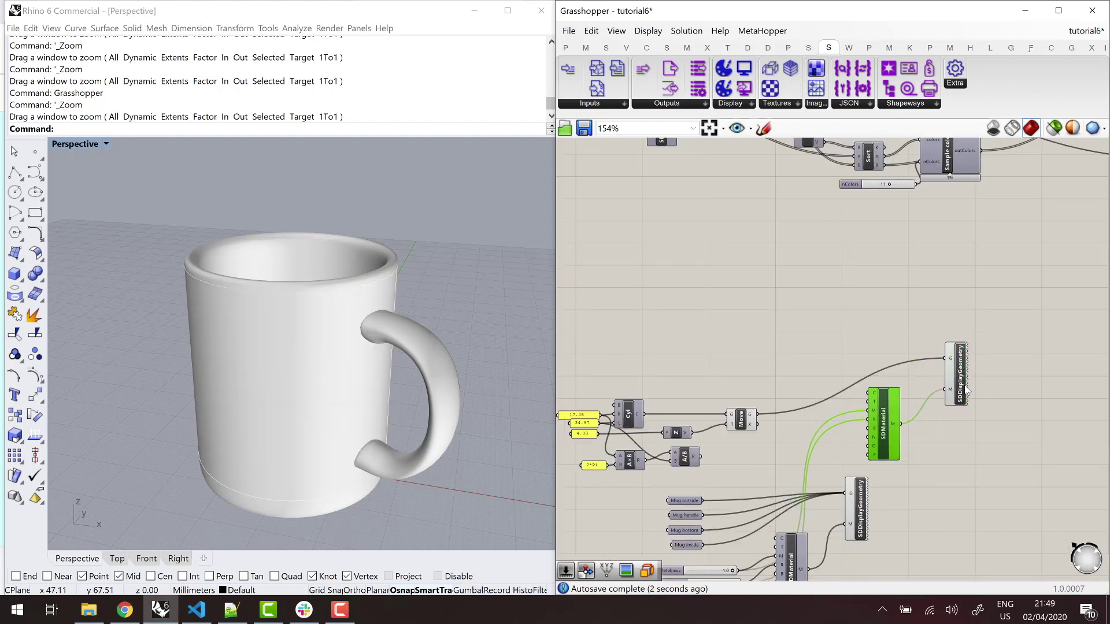
Step: Turn off the preview of the Move component that positions the cylinder
click(964, 391)
click(834, 402)
scroll(752, 419, up, 3)
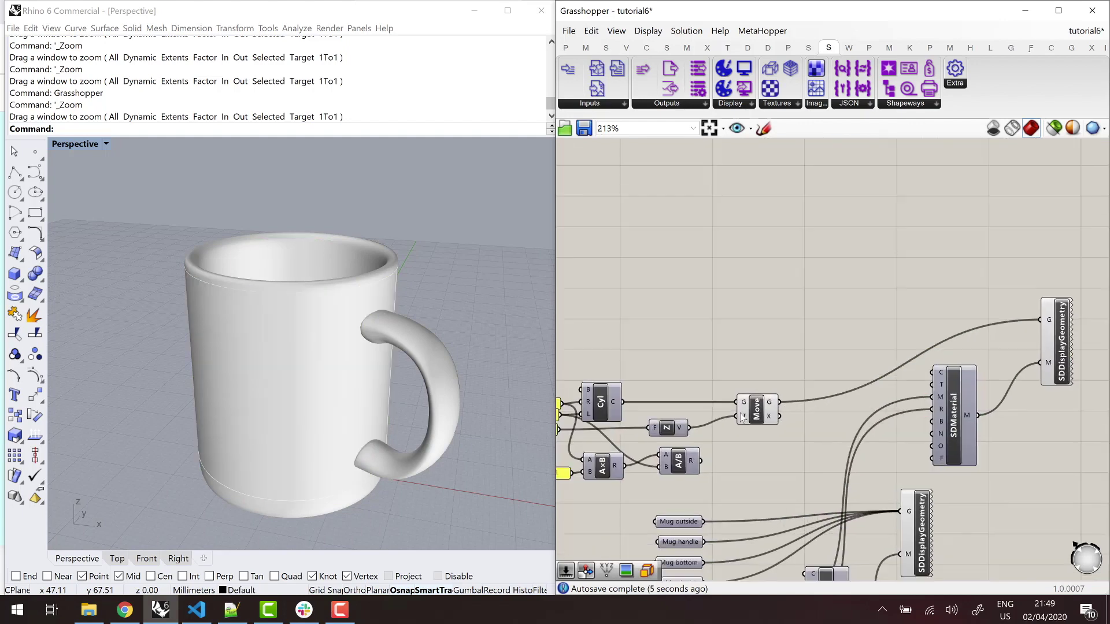
right_click(754, 410)
click(786, 428)
Step: Connect the Squid component's bitmap output to the texture input of the cylinder's SDMaterial
scroll(761, 458, down, 8)
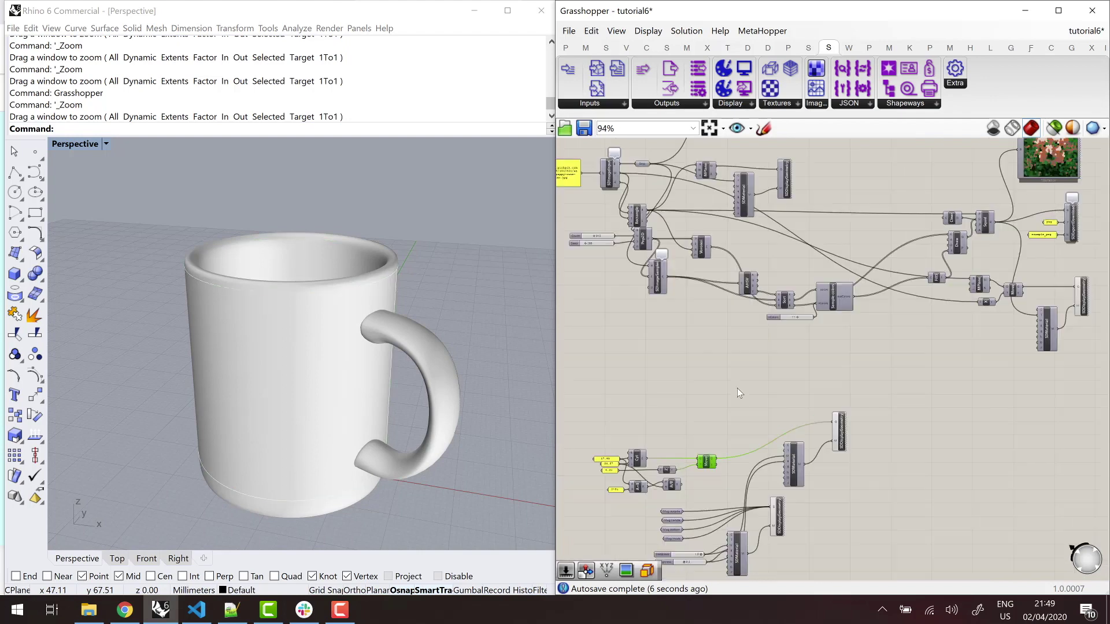
scroll(864, 297, up, 2)
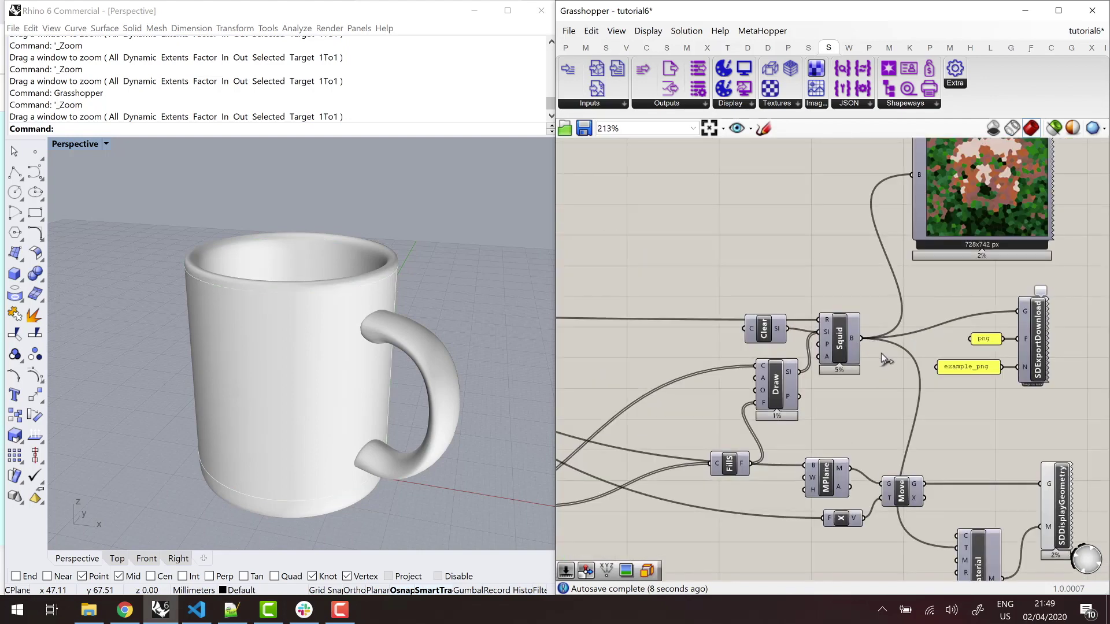
scroll(809, 439, down, 2)
drag(870, 360, 737, 527)
scroll(722, 521, up, 5)
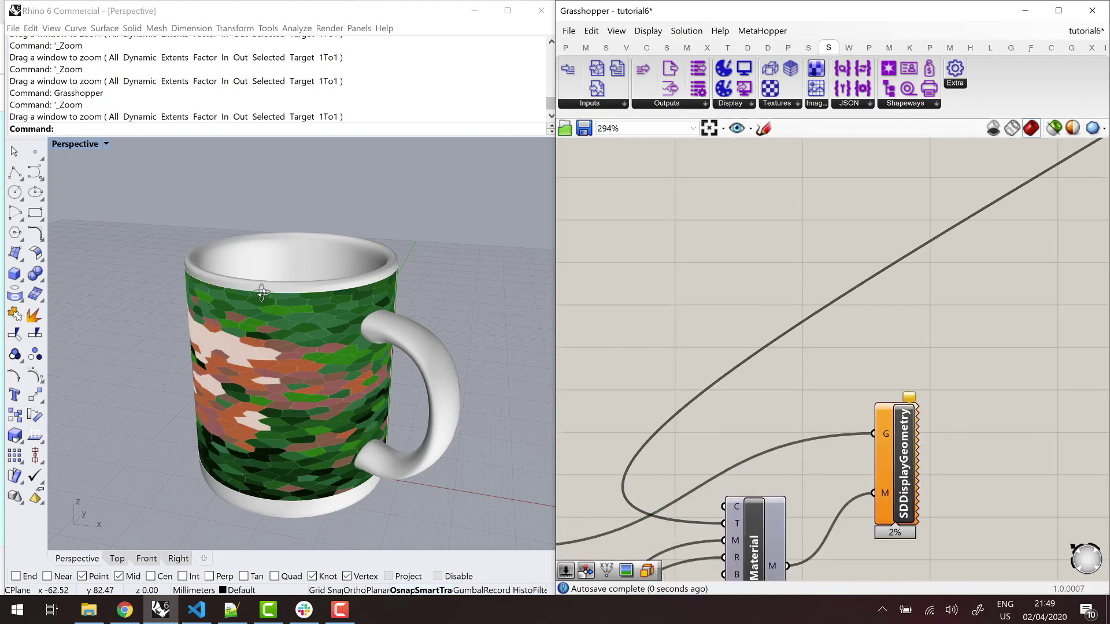
Step: Examine the mosaic texture wrapped around the mug from several sides and review the cylinder components that carry it
right_drag(376, 300, 223, 330)
scroll(803, 368, down, 3)
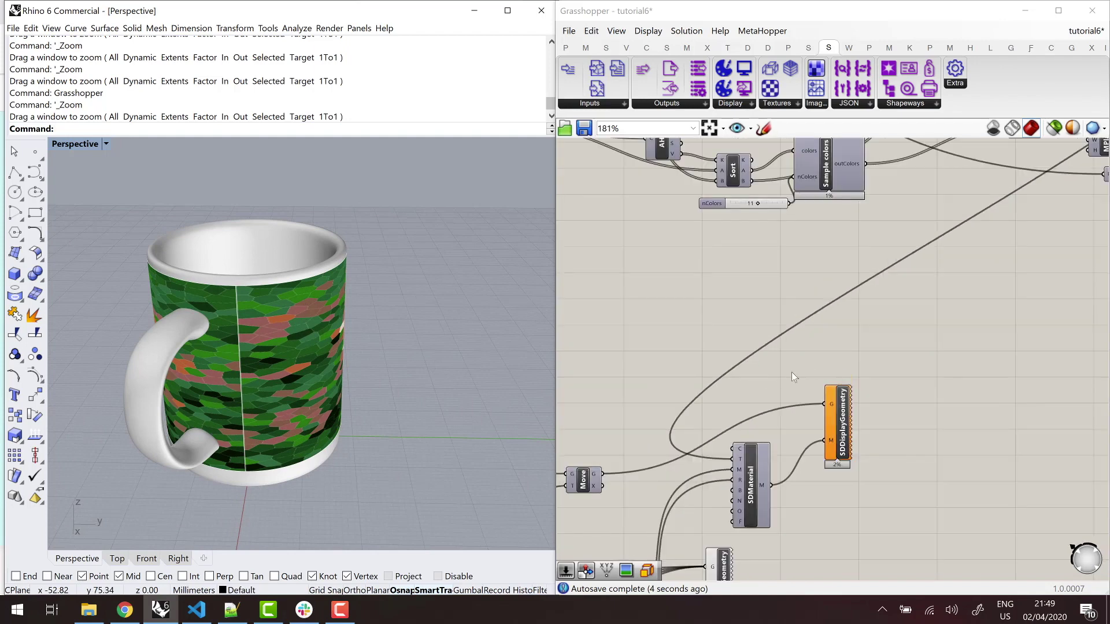
right_drag(563, 416, 824, 405)
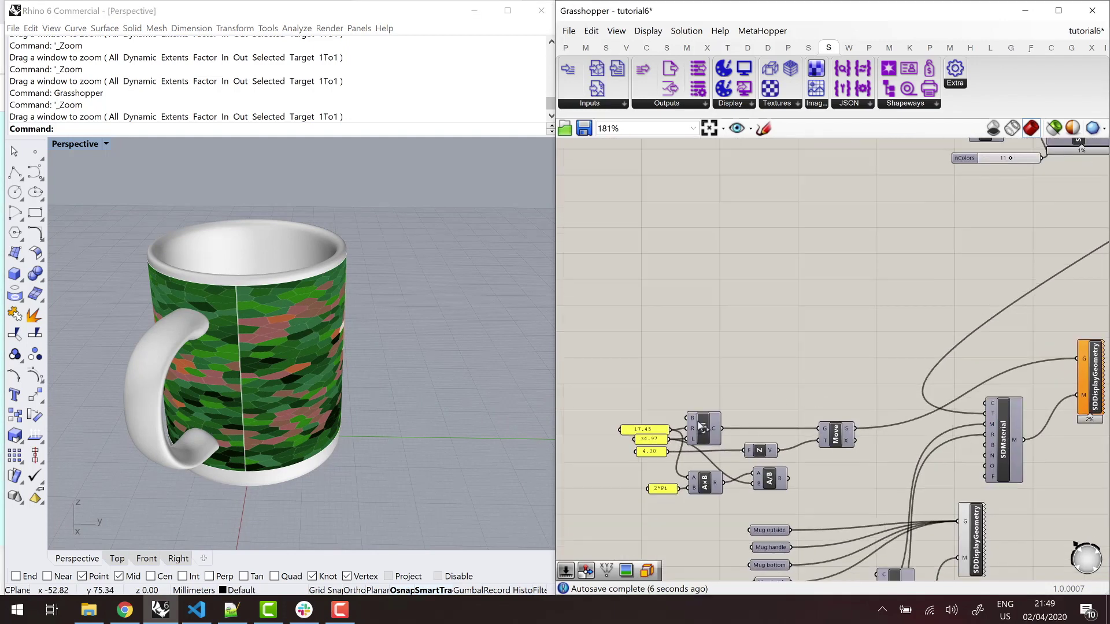
scroll(700, 427, up, 2)
click(706, 434)
right_click(710, 434)
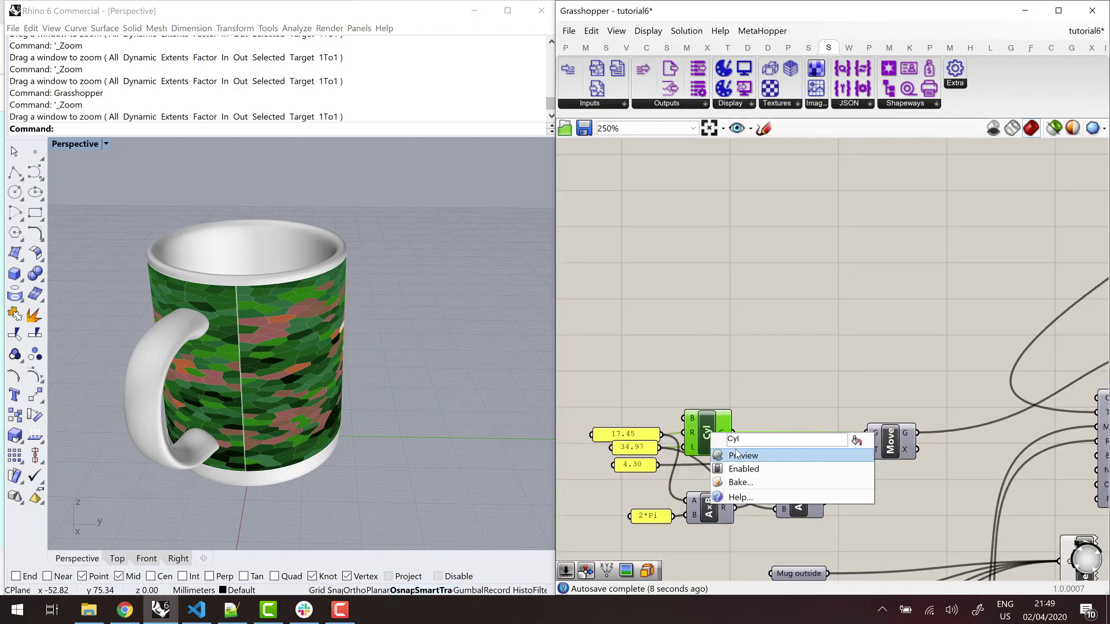
click(801, 364)
right_drag(801, 364, 699, 354)
right_drag(237, 376, 422, 324)
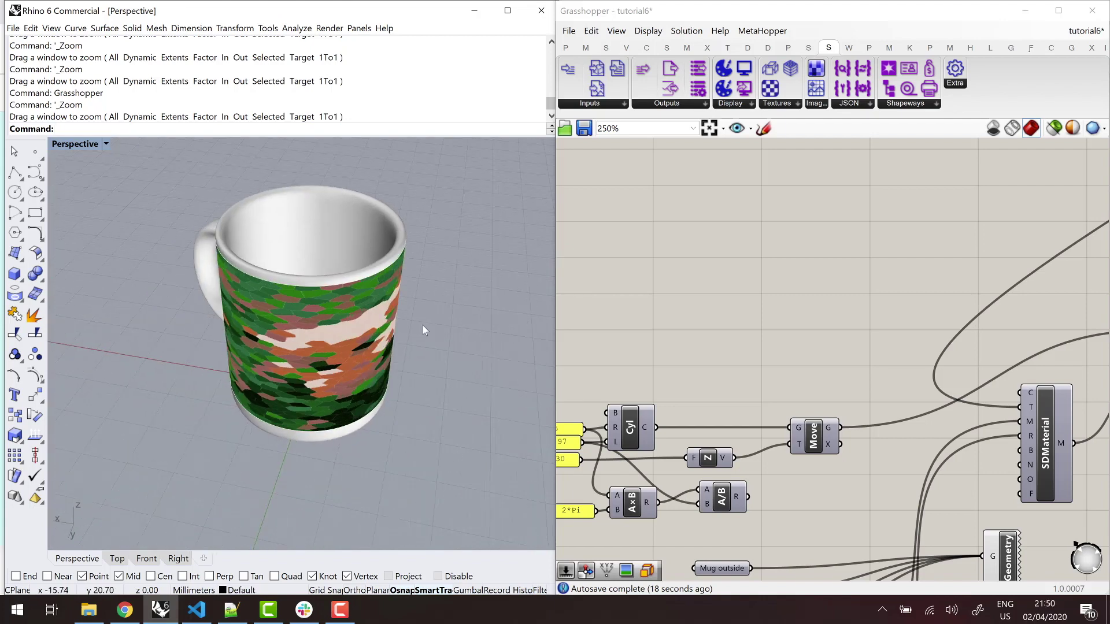
scroll(656, 265, down, 1)
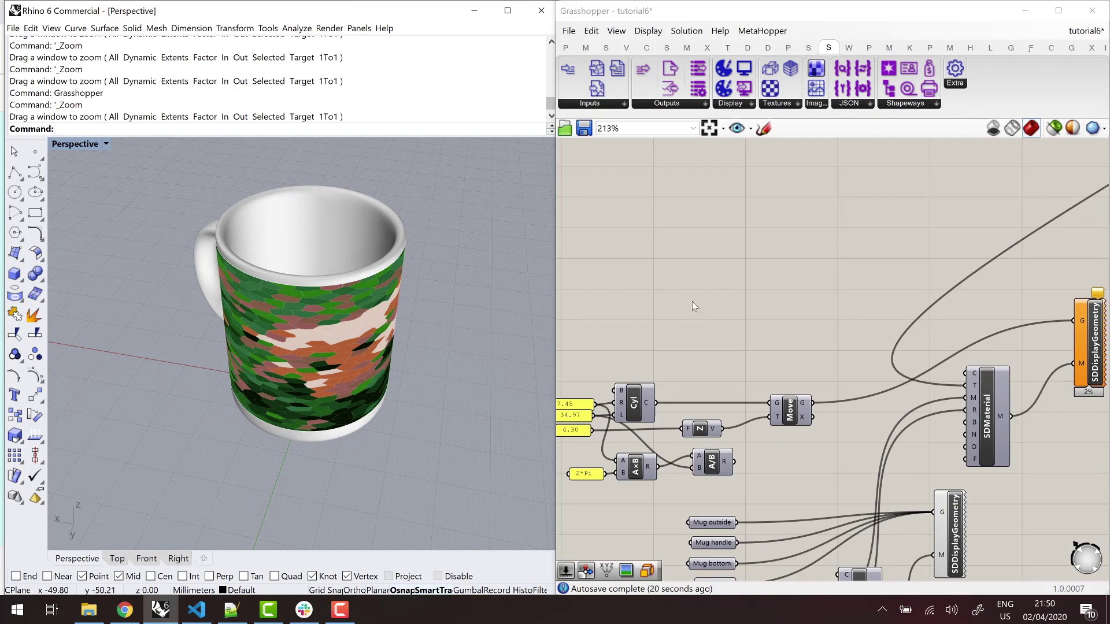
right_drag(727, 312, 779, 301)
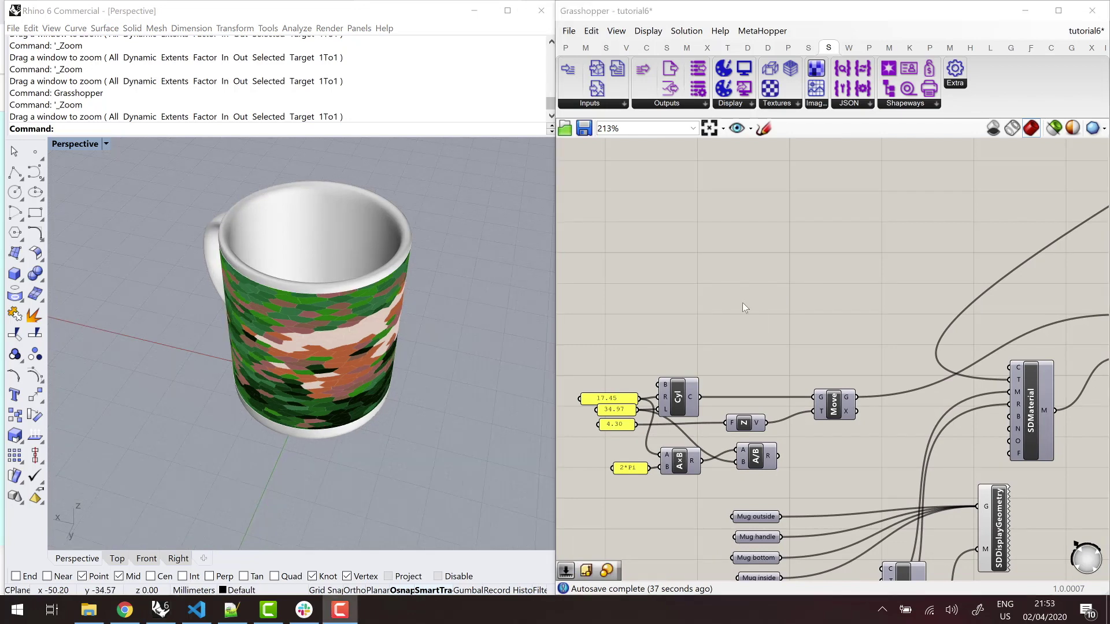
Step: Add a Division component above the cylinder components
double_click(742, 303)
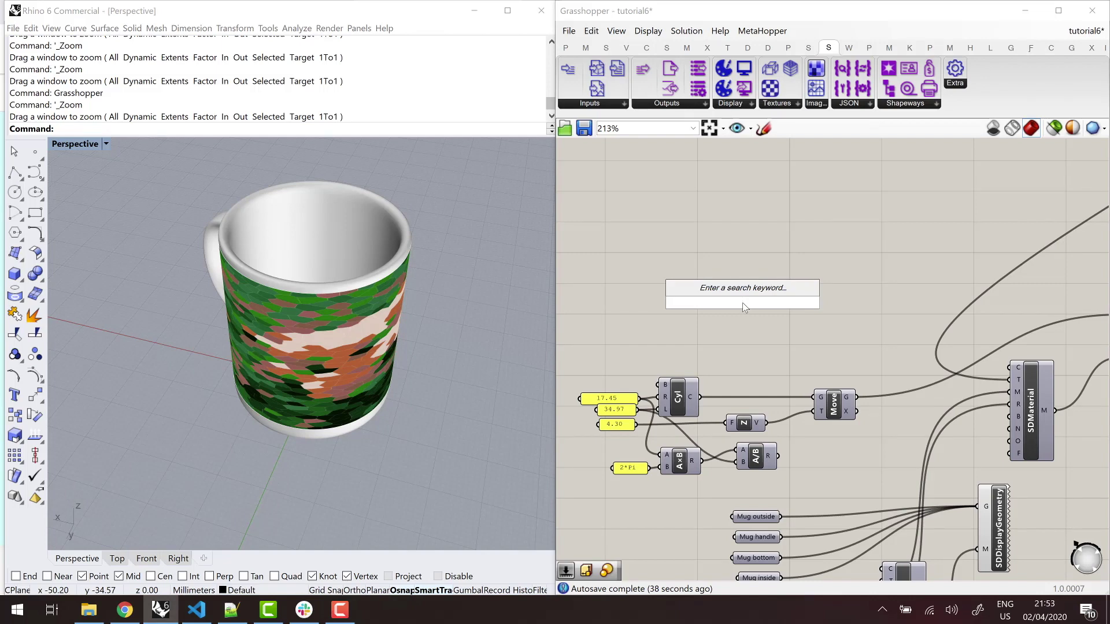
text(a/b)
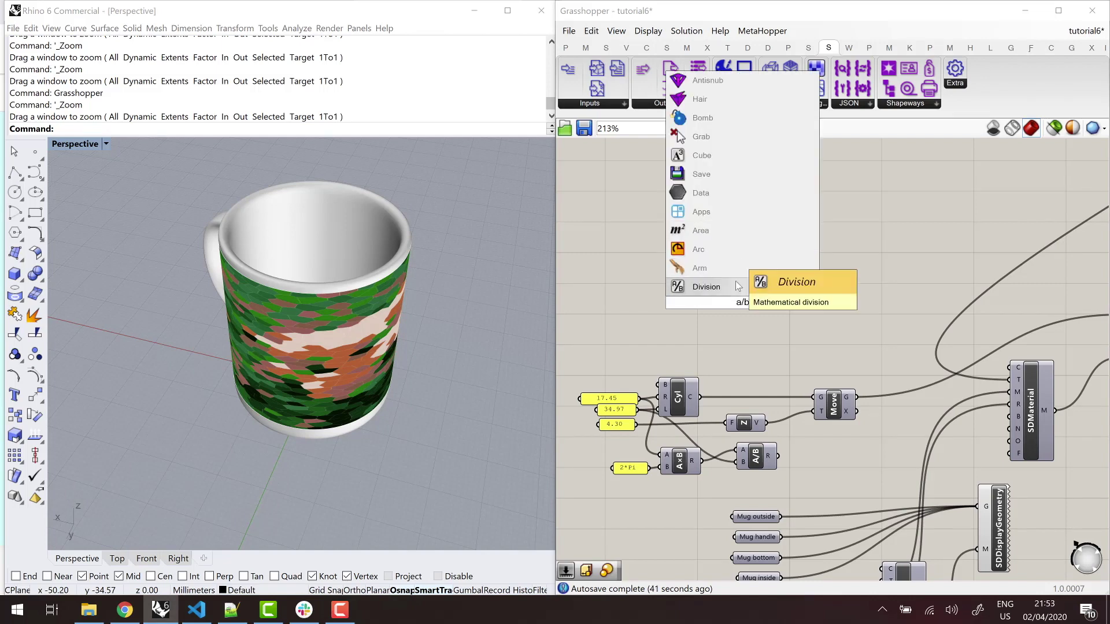
click(717, 287)
scroll(733, 328, down, 5)
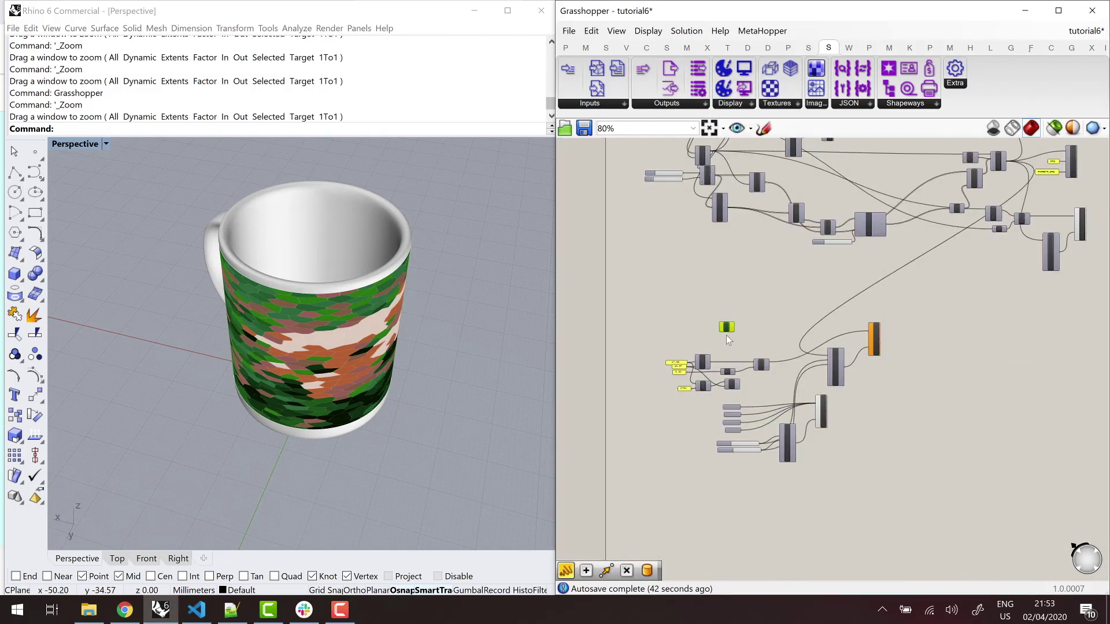
Step: Connect the image input's width and height to the new Division component and place it below the cylinder's existing Division component
scroll(728, 340, up, 5)
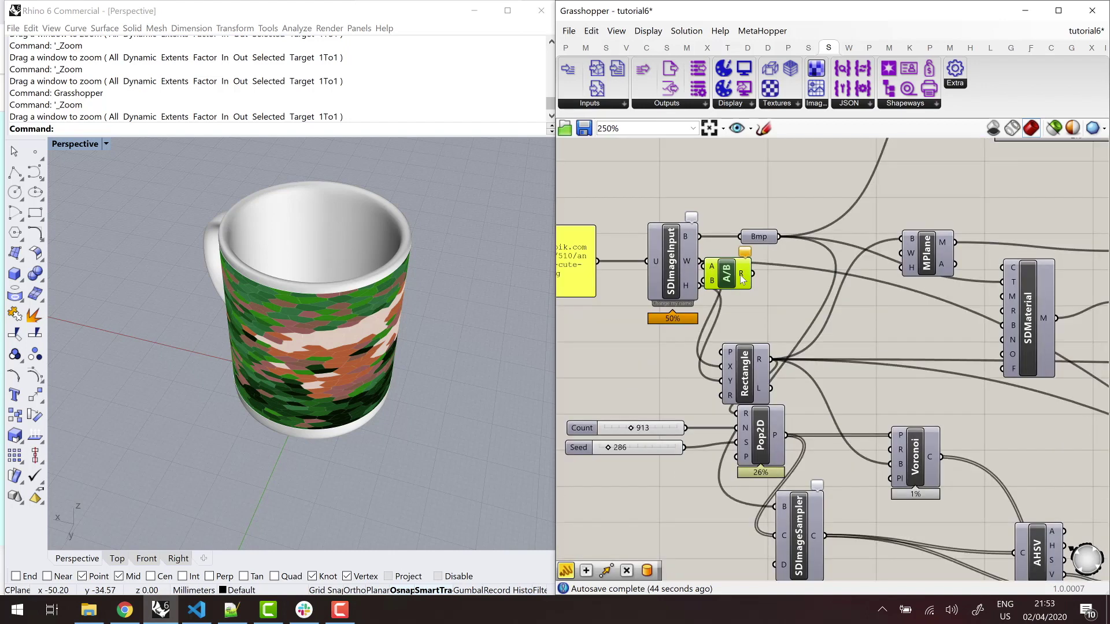
mouse_move(742, 277)
mouse_down()
mouse_move(762, 277)
mouse_move(727, 266)
mouse_up()
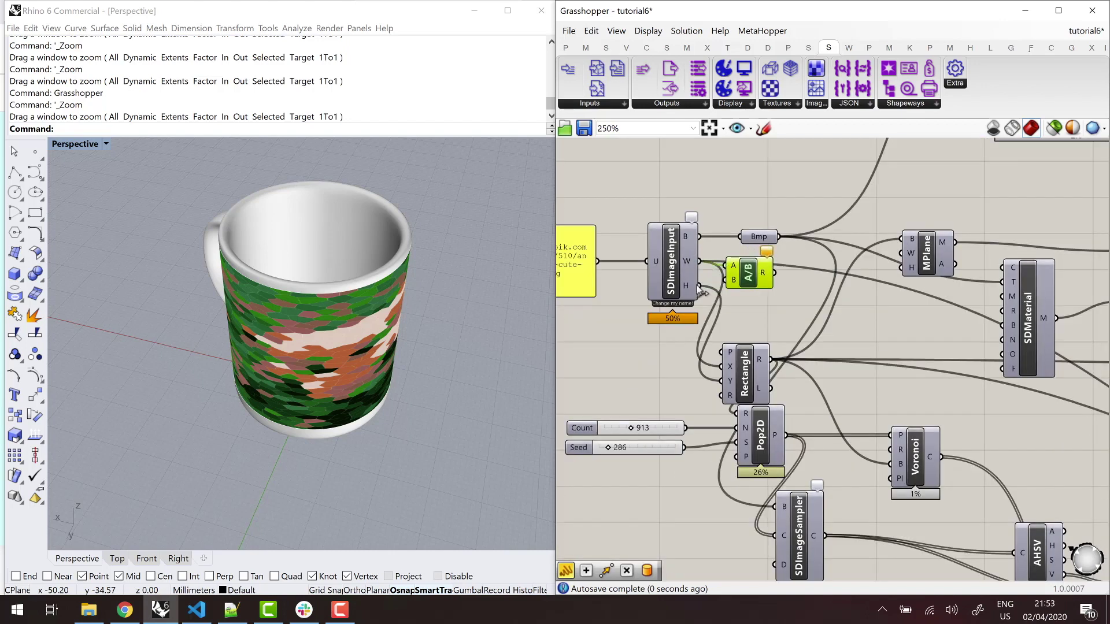
scroll(735, 272, down, 6)
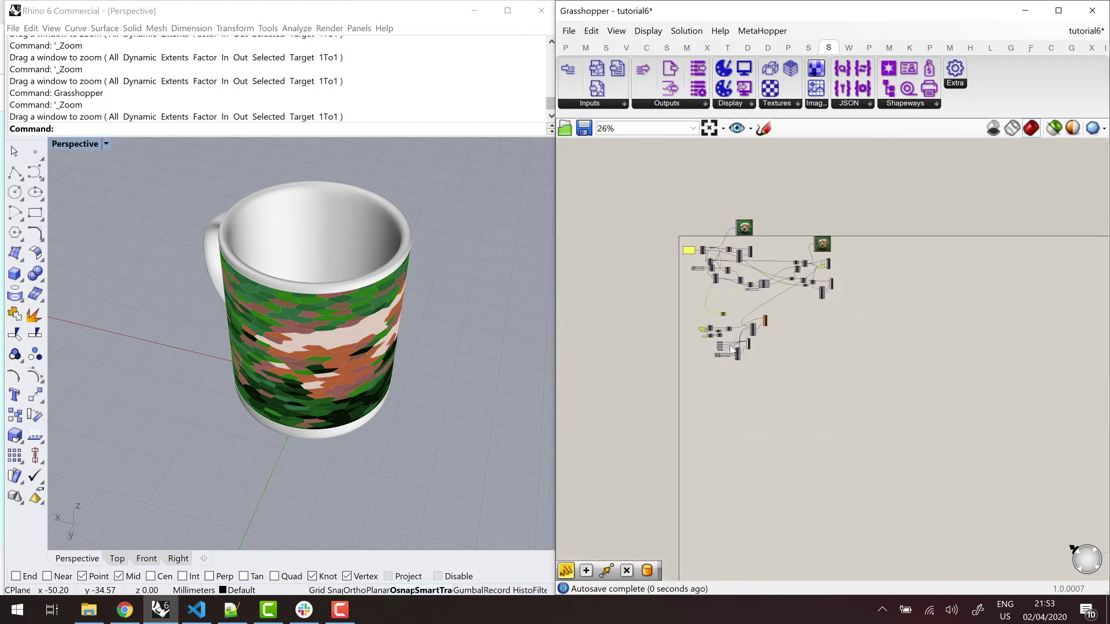
scroll(726, 333, up, 4)
scroll(716, 329, up, 3)
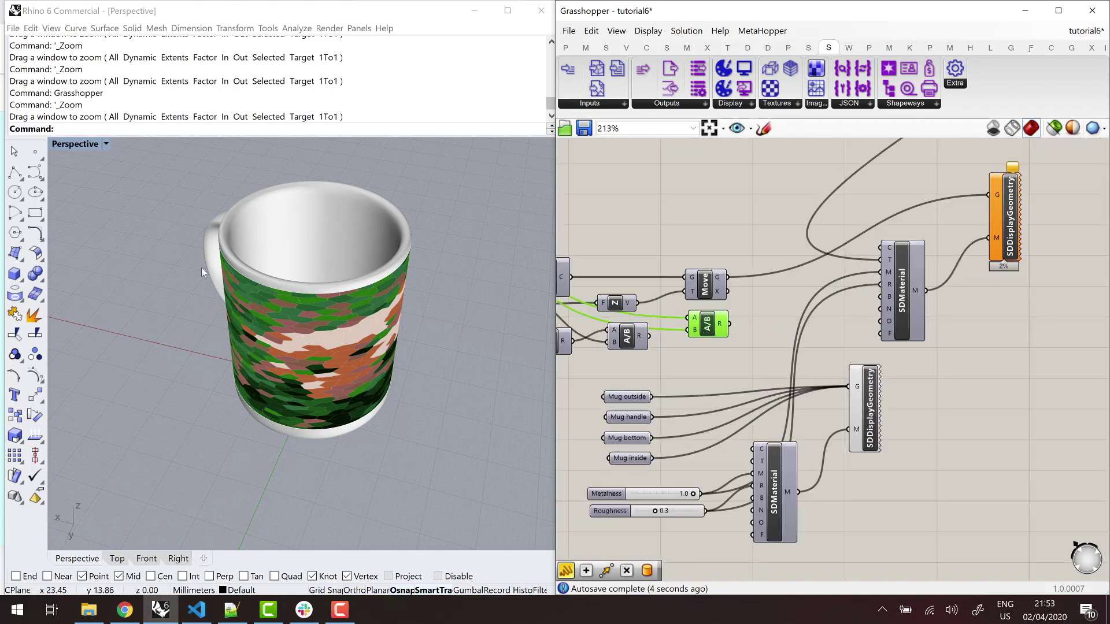
drag(704, 328, 621, 373)
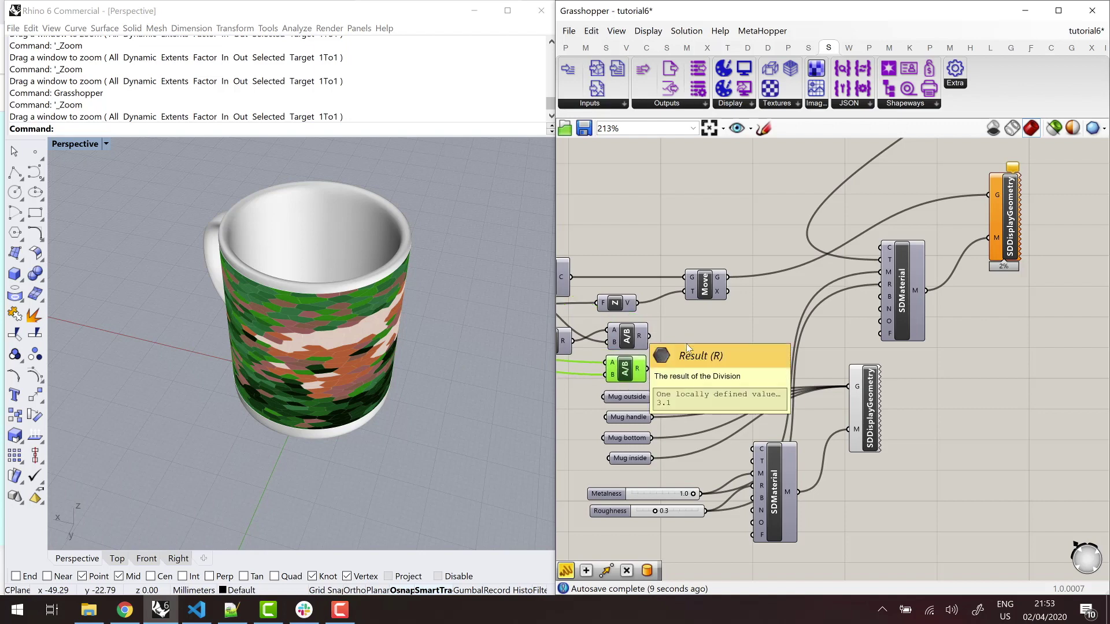
Step: Add a Multiplication component and connect the results of the two Division components to its A and B inputs
double_click(696, 345)
text(mult)
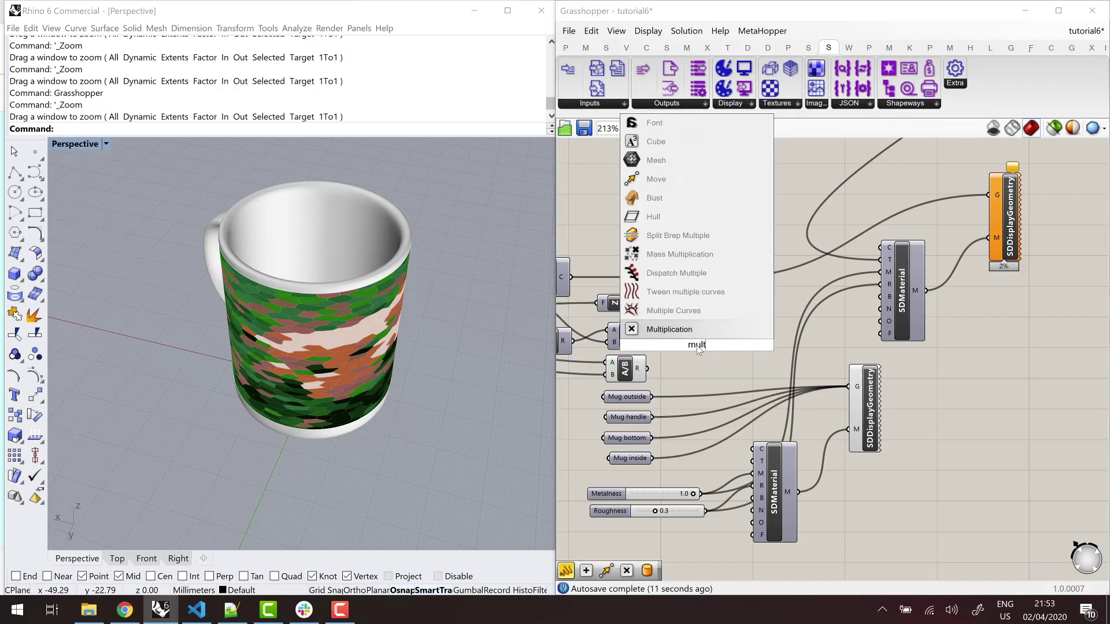
key(Return)
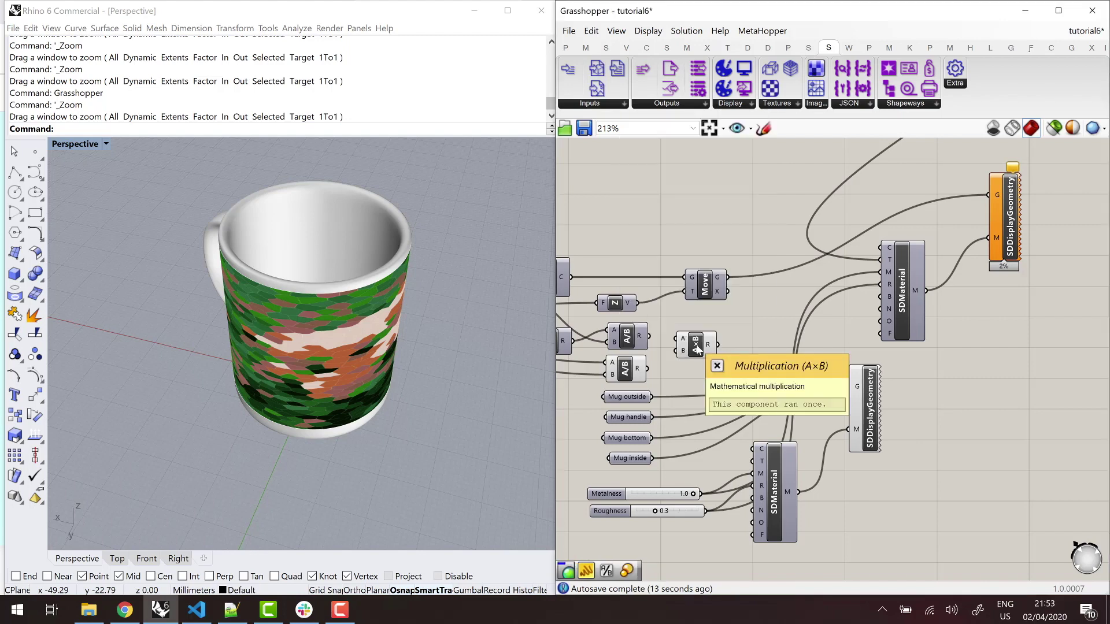
drag(648, 369, 682, 354)
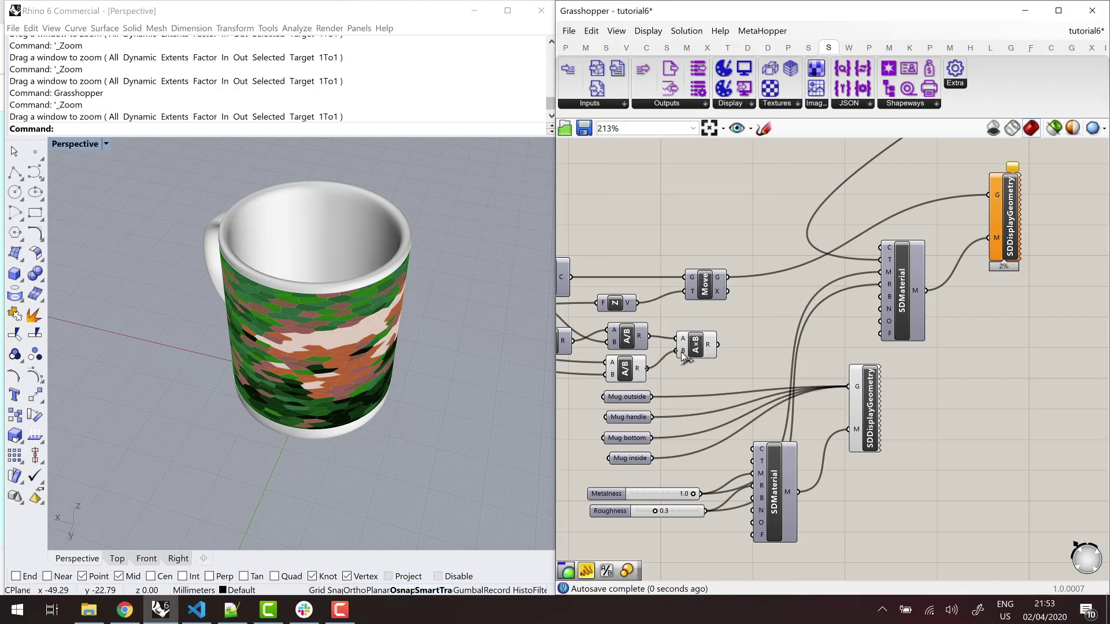
Step: Turn off the preview of the lower Division component and the Multiplication component
click(629, 375)
right_click(633, 373)
key(Escape)
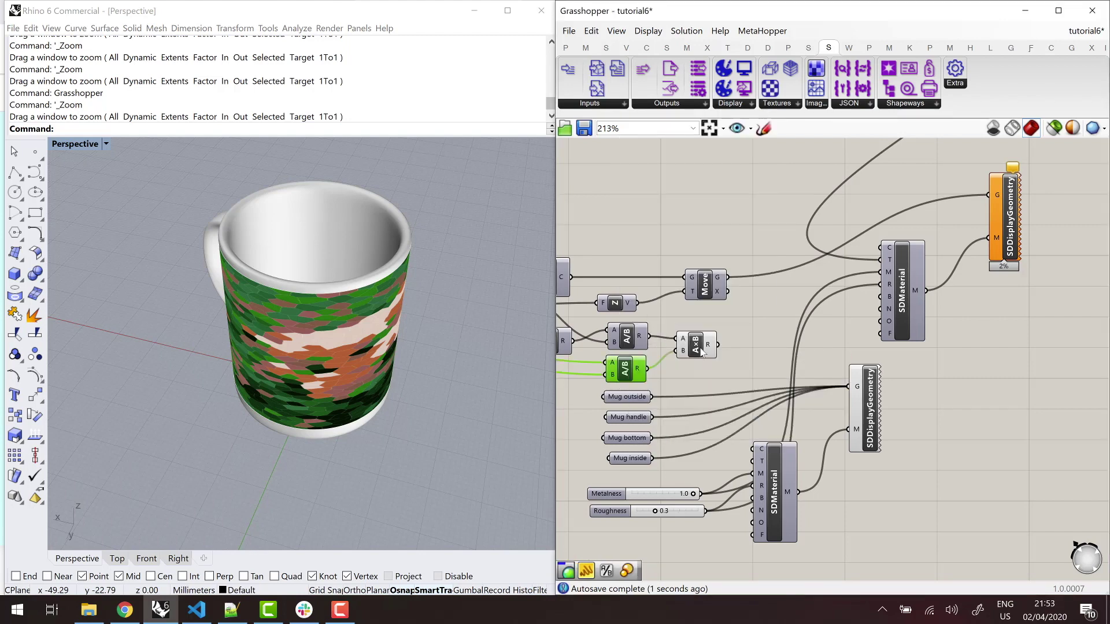
click(696, 345)
right_click(711, 345)
key(Escape)
Step: Add a Scale NU component and feed the Multiplication result into its X factor
double_click(758, 335)
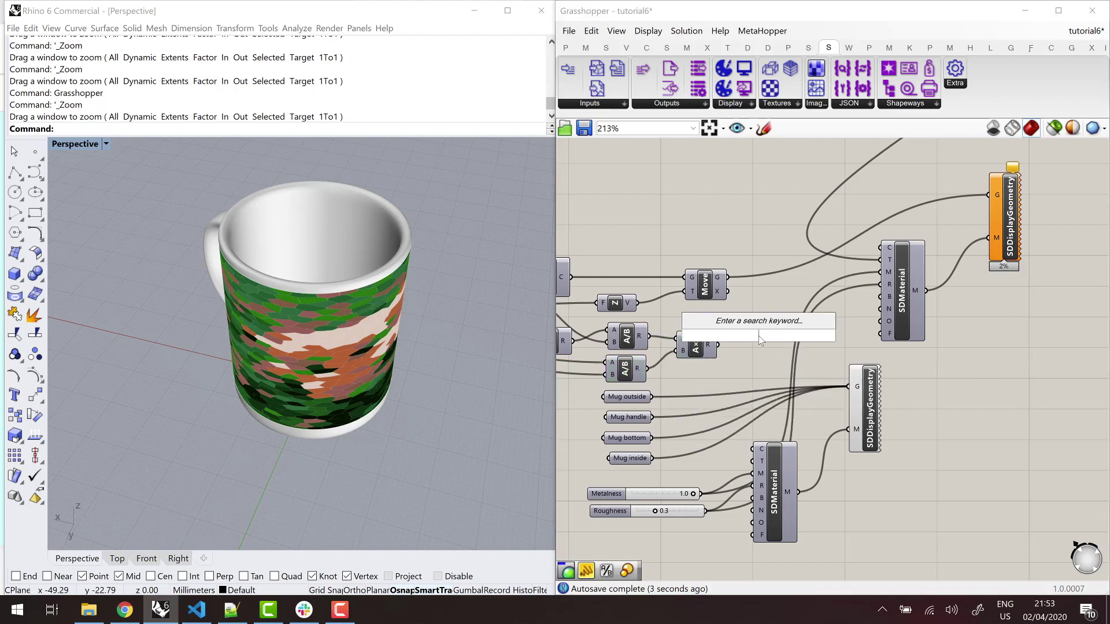
text(scale)
key(Up)
key(Return)
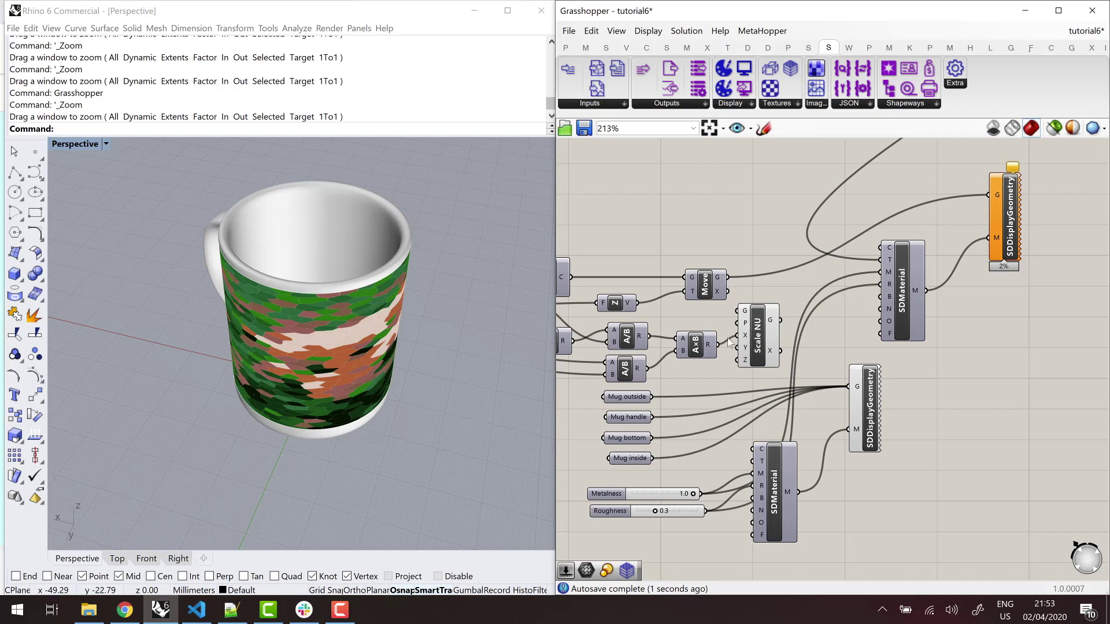
Step: Add a ShapeDiverTextureTransform component fed by the Move geometry and the Scale NU transform, and connect its output to the cylinder's SDDisplayGeometry
double_click(766, 232)
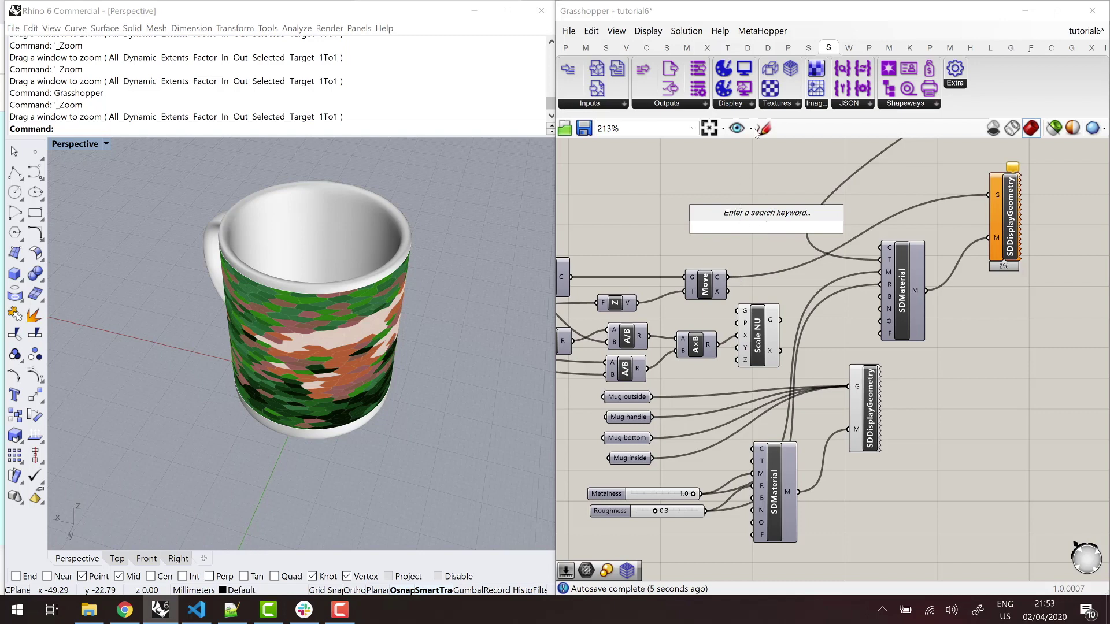
click(777, 103)
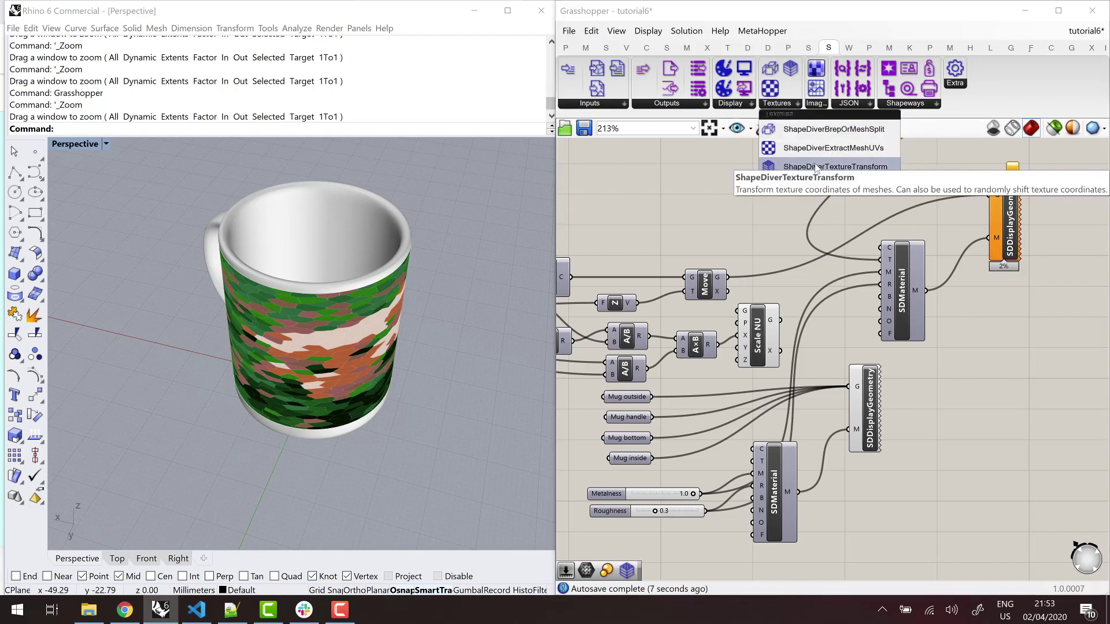
drag(816, 168, 811, 224)
drag(726, 281, 787, 190)
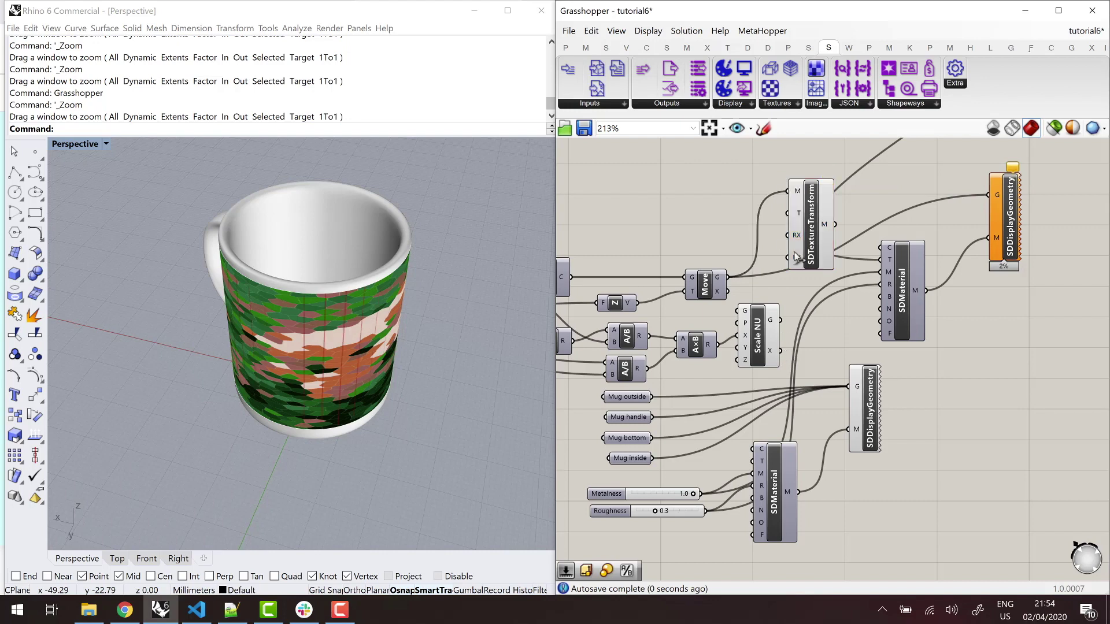
drag(780, 351, 993, 198)
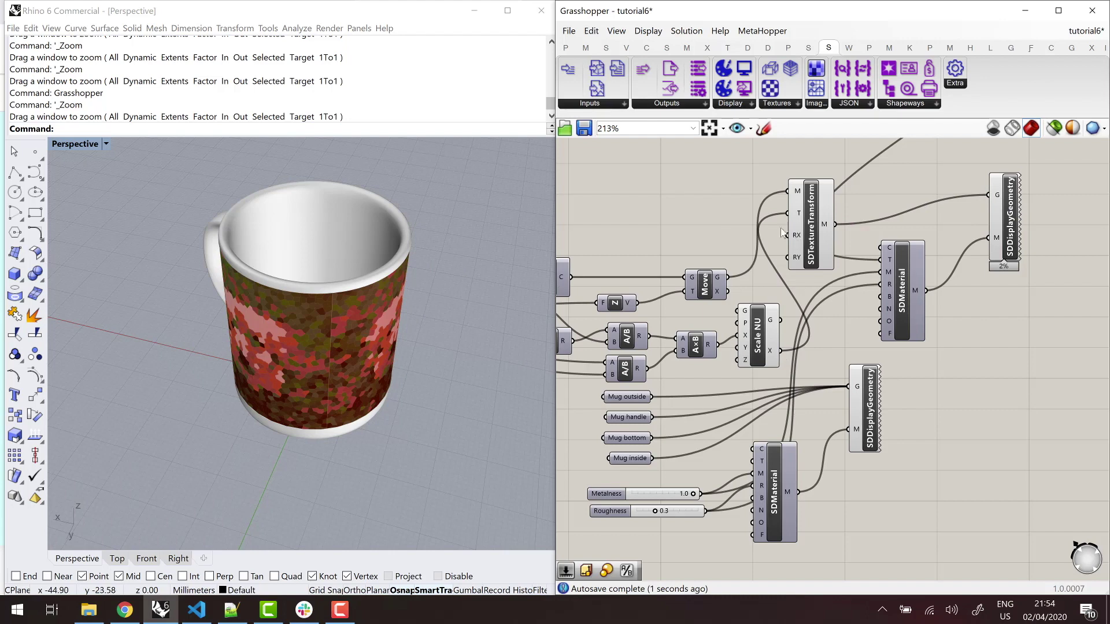
Step: Turn off the preview of the SDTextureTransform and Scale NU components and check the rescaled texture on the mug
click(810, 219)
right_click(806, 215)
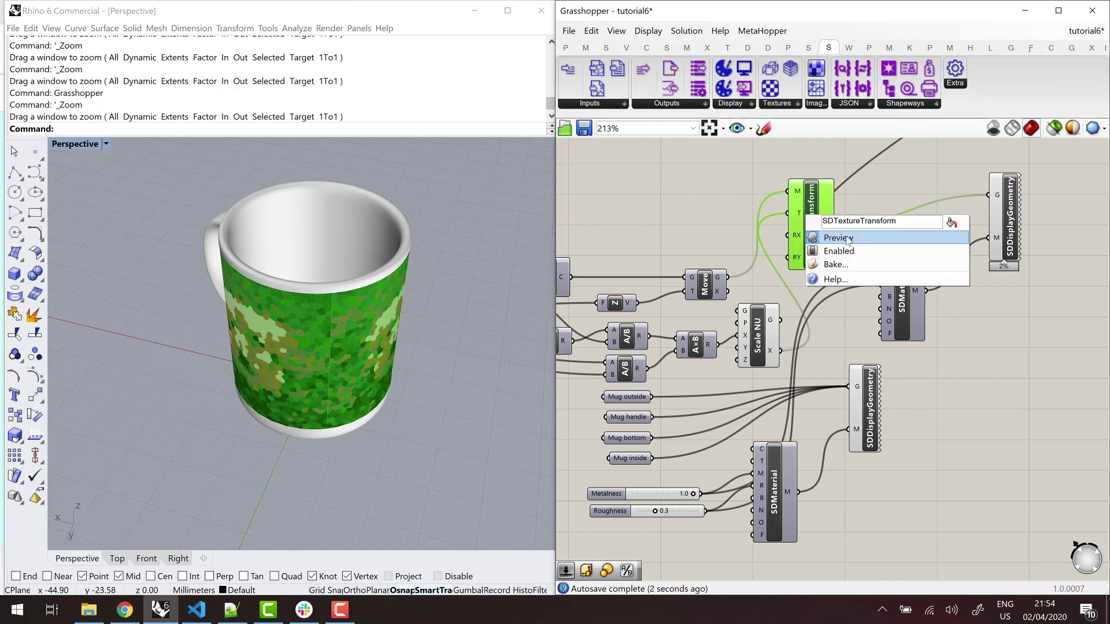
right_click(761, 346)
key(Escape)
right_drag(280, 323, 411, 352)
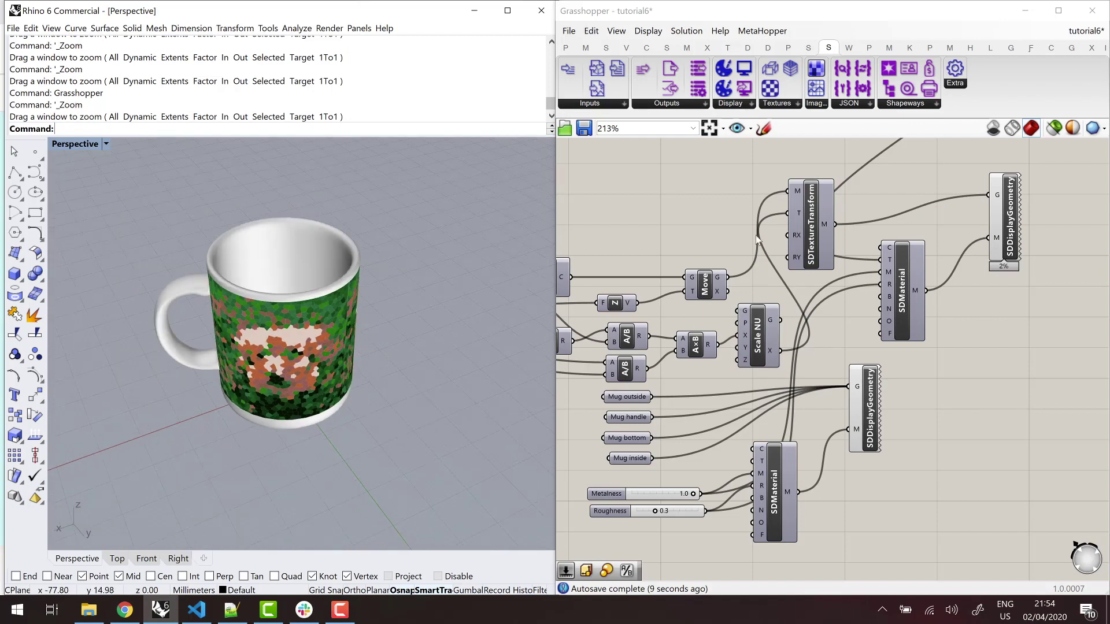
Step: Rearrange the SDTextureTransform and Scale NU components above the Move component to free space between them
drag(815, 237, 890, 215)
click(762, 333)
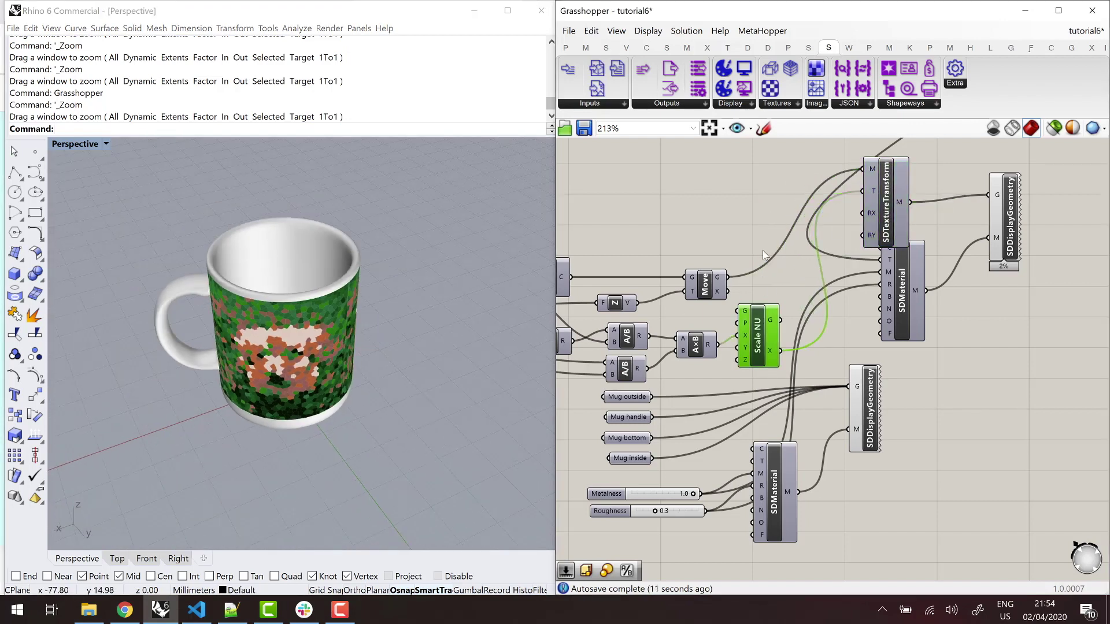
drag(762, 334, 698, 186)
right_drag(754, 186, 758, 262)
click(758, 263)
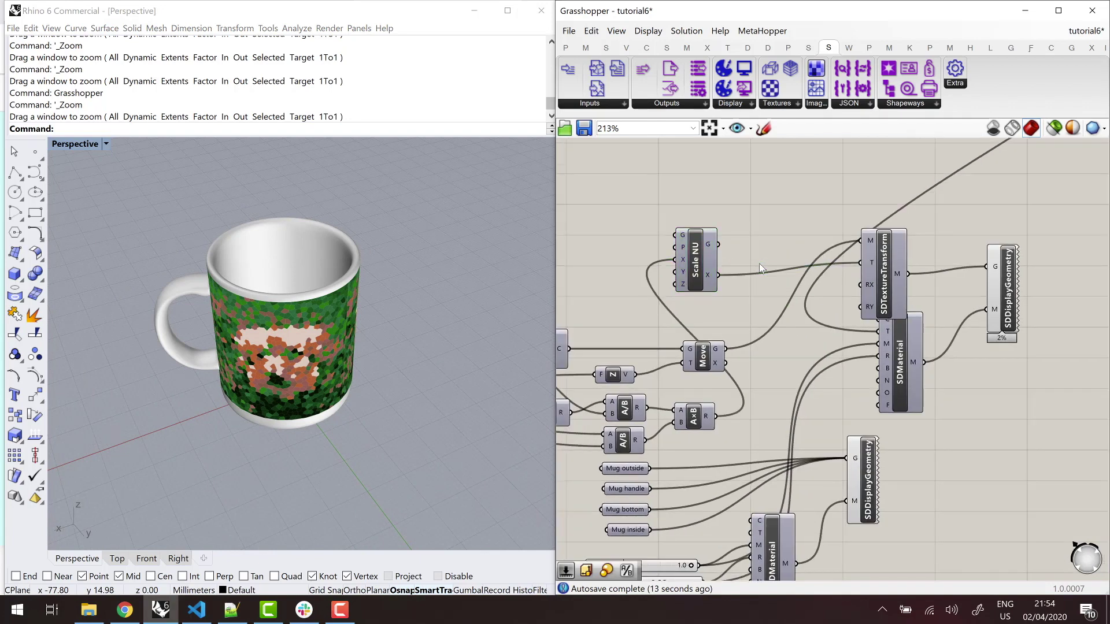
Step: Add a Compound transform component between Scale NU and SDTextureTransform and connect the Scale NU transform to it
double_click(758, 262)
click(727, 48)
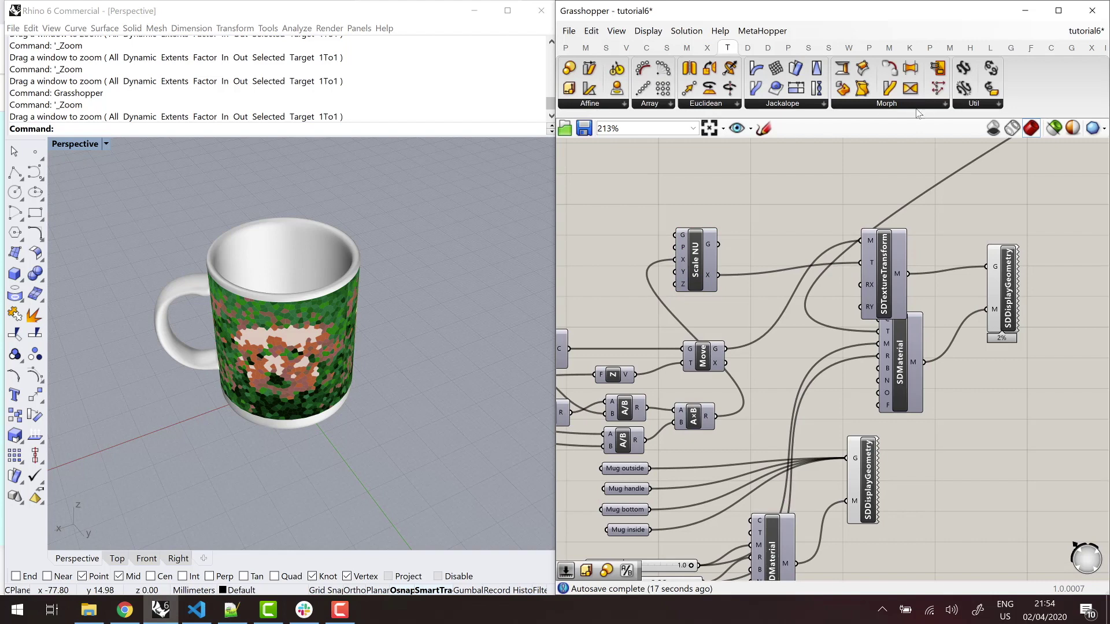
click(973, 109)
drag(983, 124, 785, 245)
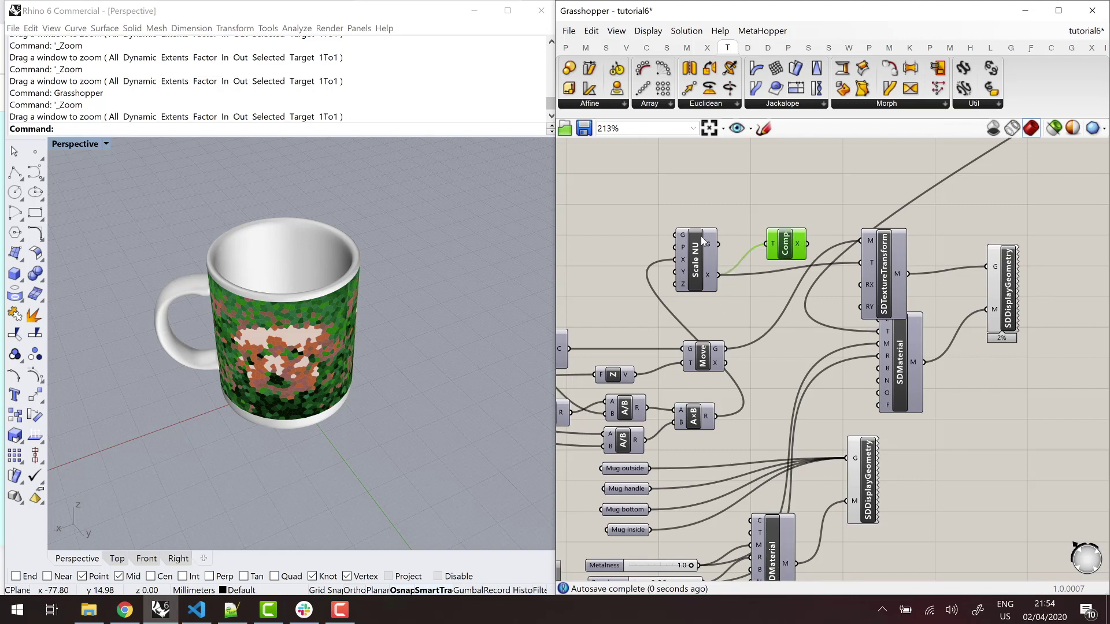
Step: Move Scale NU up and add a uniform Scale component directly below it
drag(703, 241, 700, 207)
double_click(697, 295)
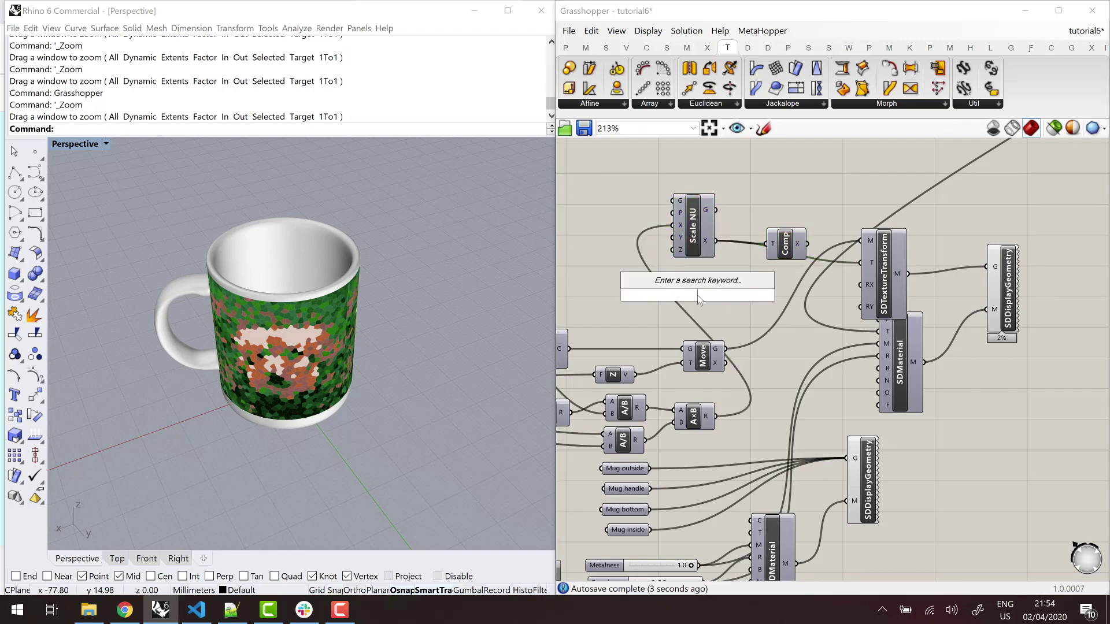
text(scale)
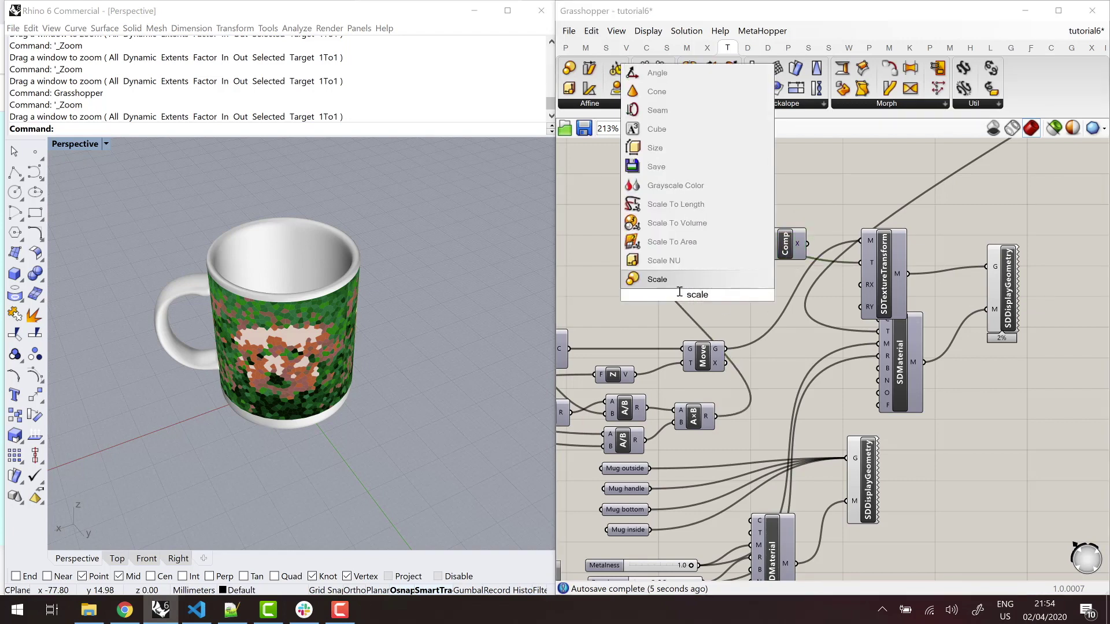
click(642, 280)
click(693, 229)
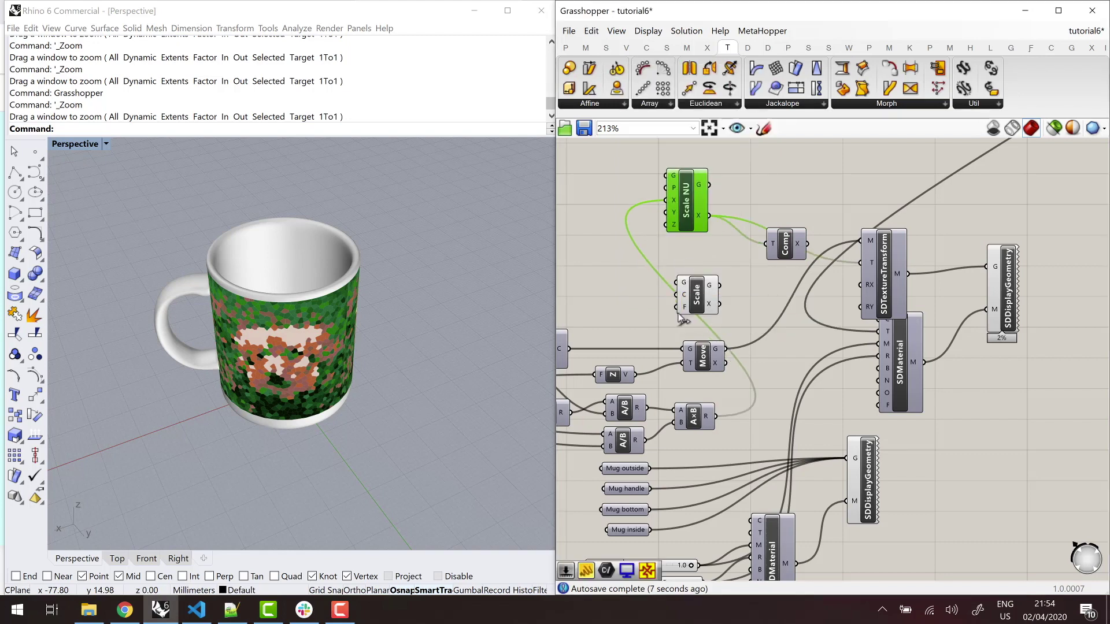
drag(697, 298, 693, 272)
Step: Add a number slider from 0.1 to 5 and connect it to the Scale component's factor
double_click(597, 282)
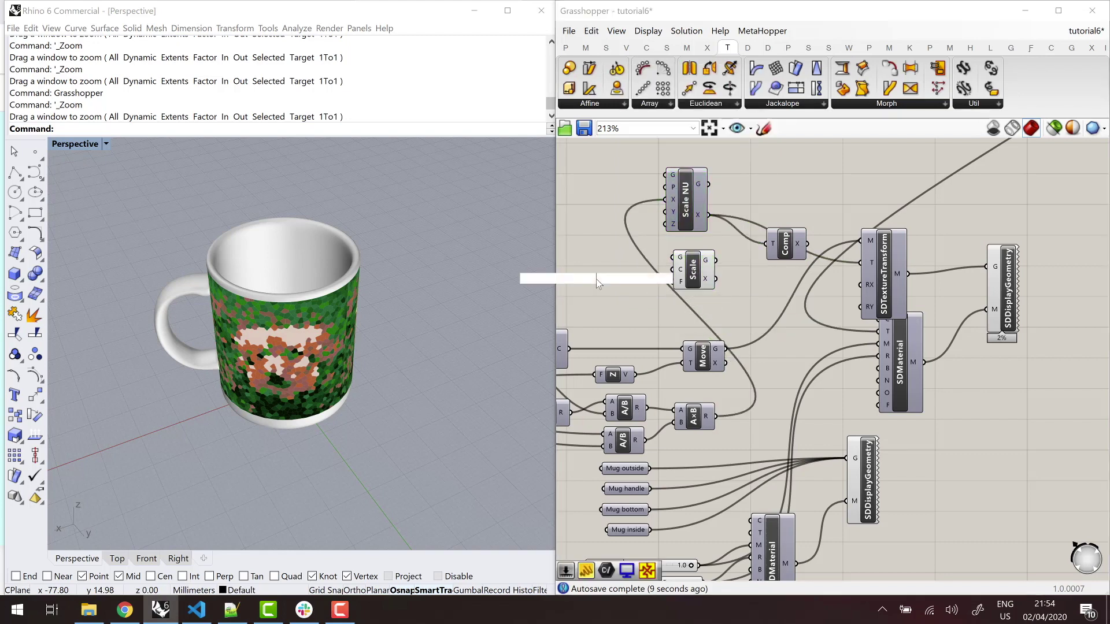
text(10)
key(BackSpace)
key(BackSpace)
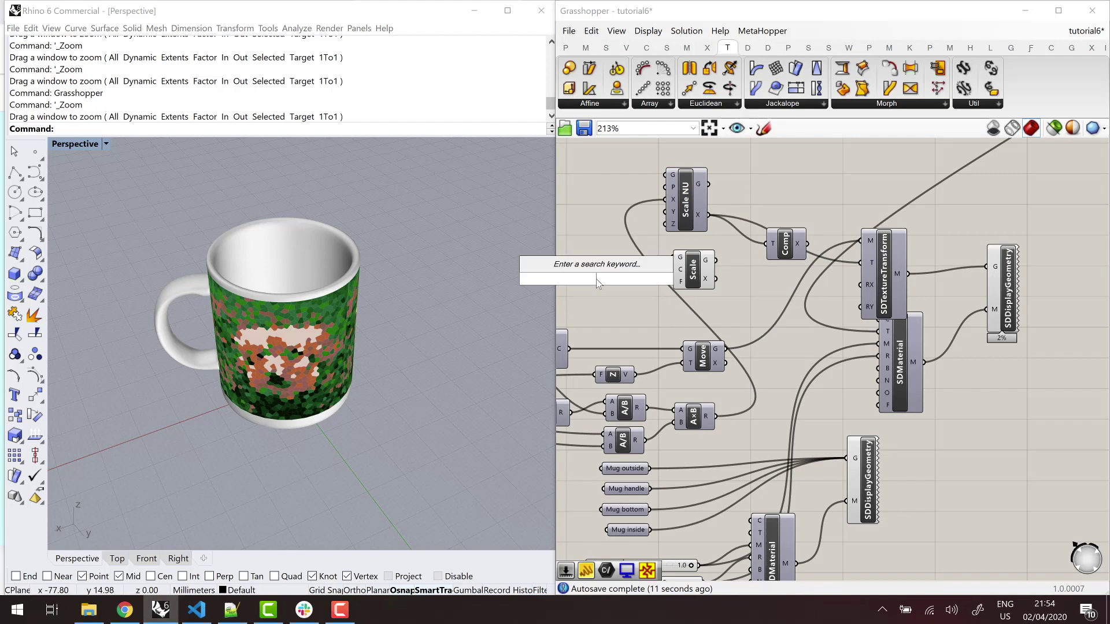
text(0.1)
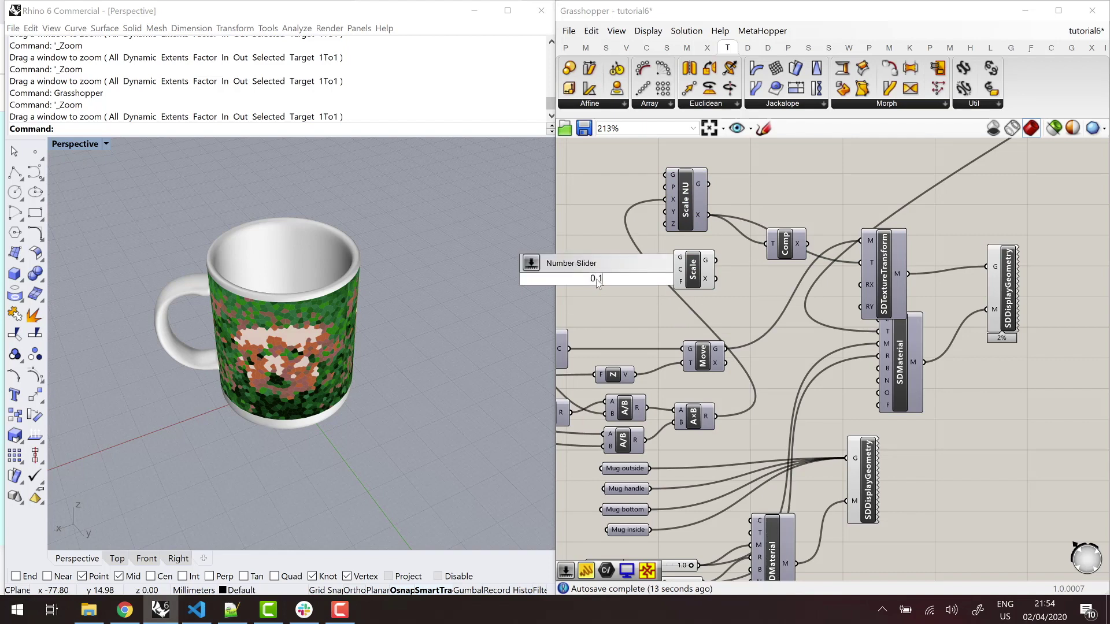
text(<5)
key(Return)
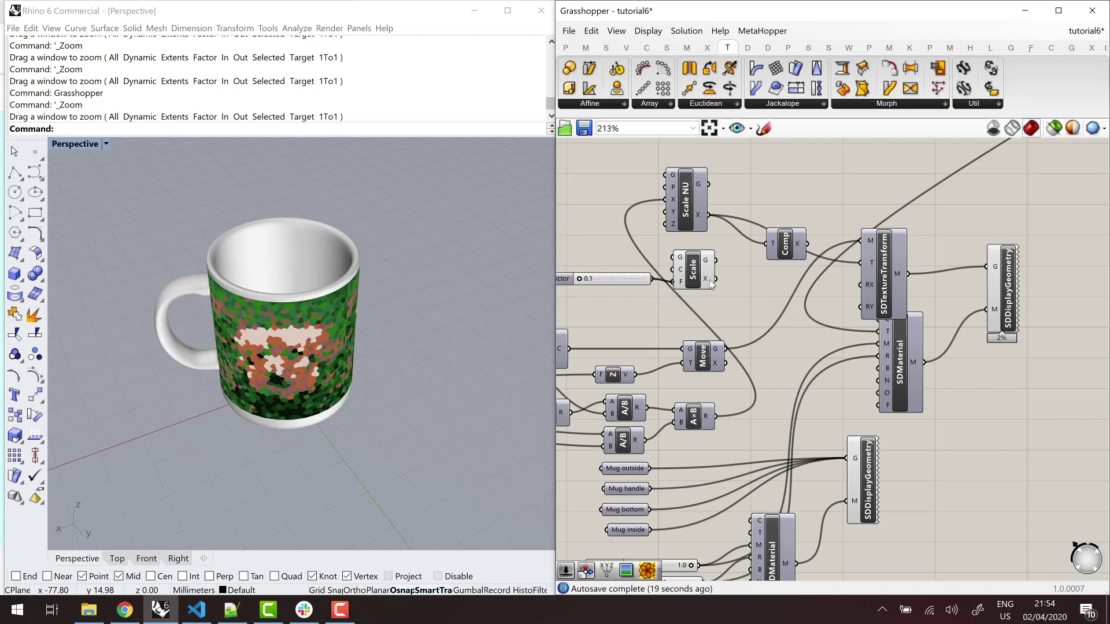
Step: Add the Scale transform as a second input of the Compound component, turn off the Scale preview and place it closer under Scale NU
shift+drag(715, 279, 766, 244)
click(692, 271)
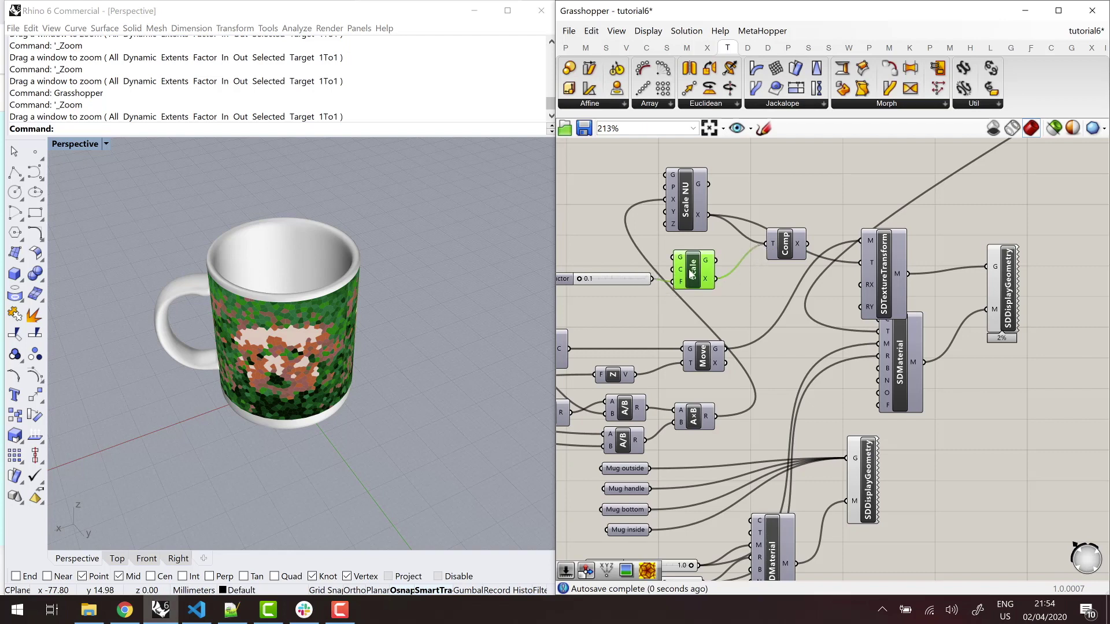
right_click(705, 279)
drag(696, 272, 694, 259)
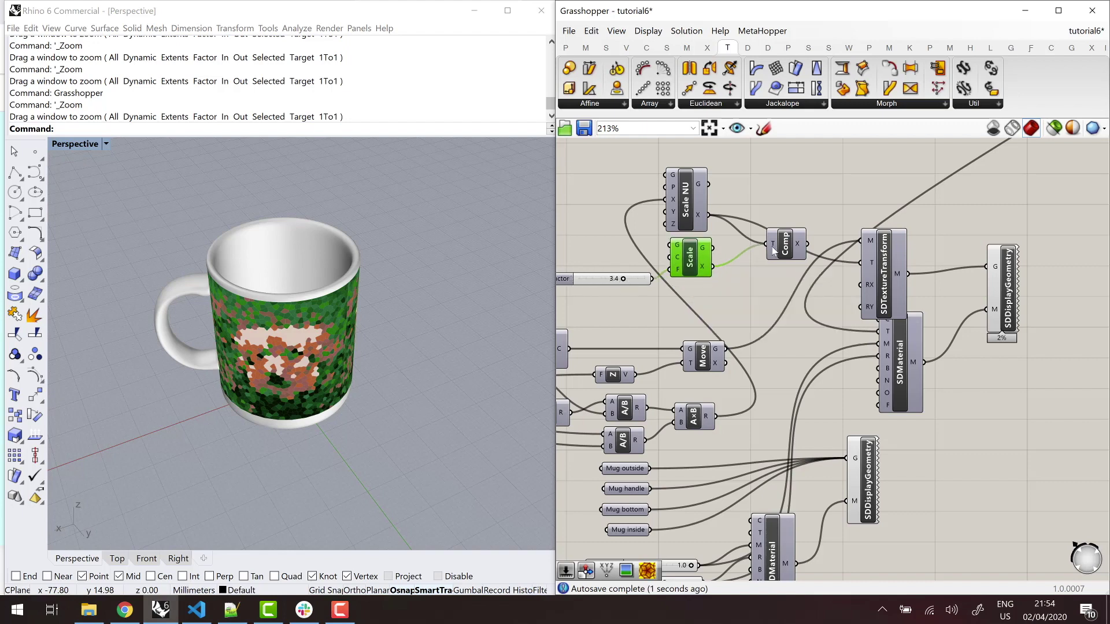
Step: Connect the Compound output to the SDTextureTransform's transform input and set the scale factor slider to 2.3
drag(808, 244, 861, 262)
drag(593, 279, 552, 266)
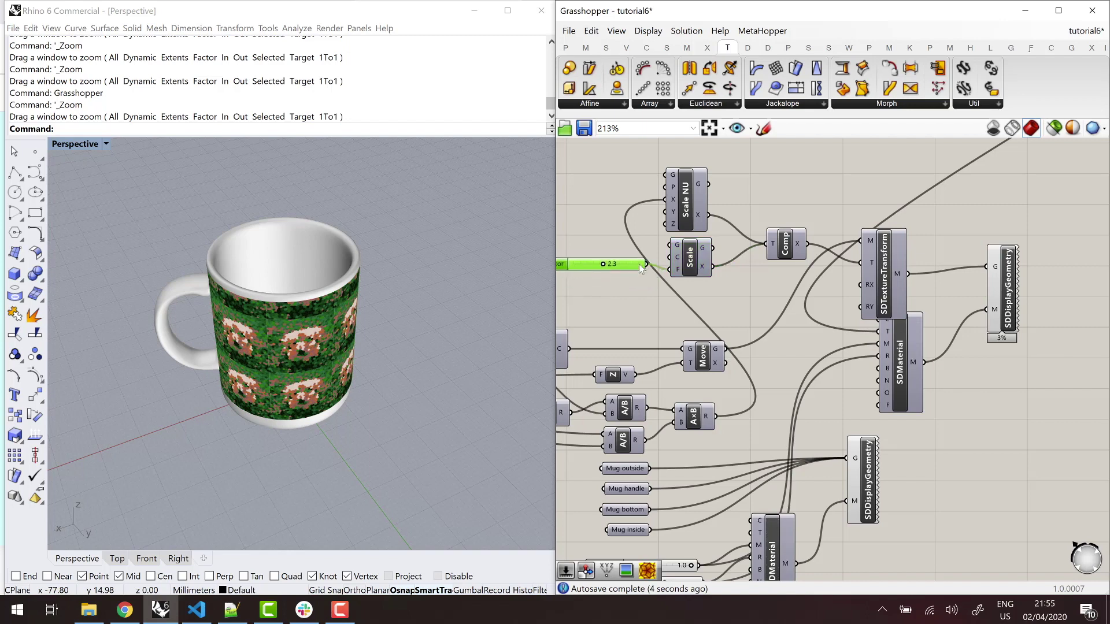
double_click(674, 294)
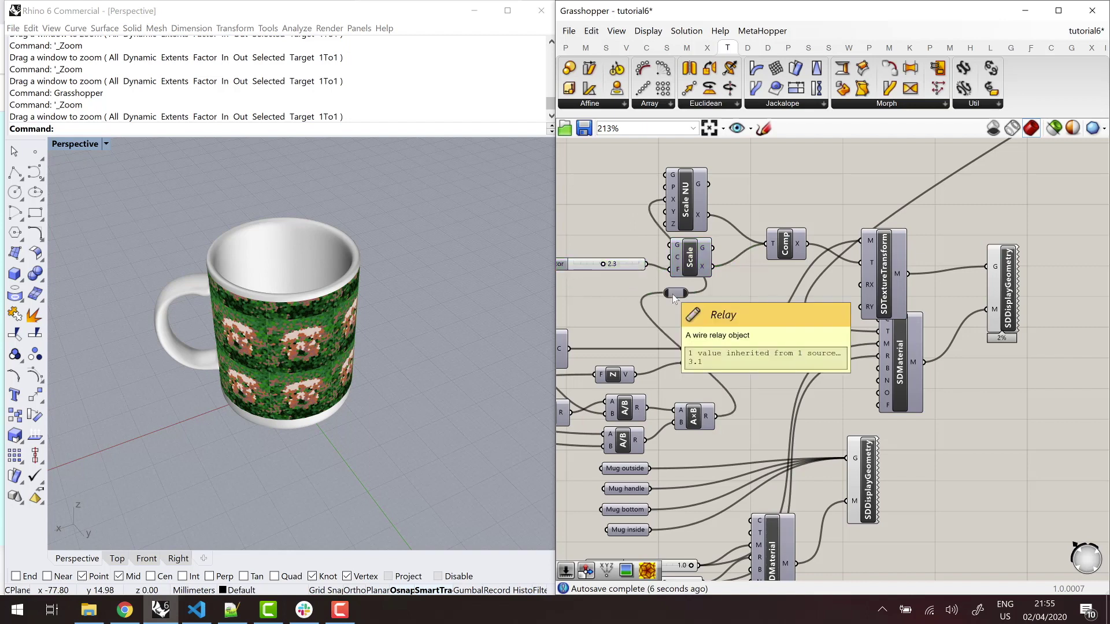
text(RotatION)
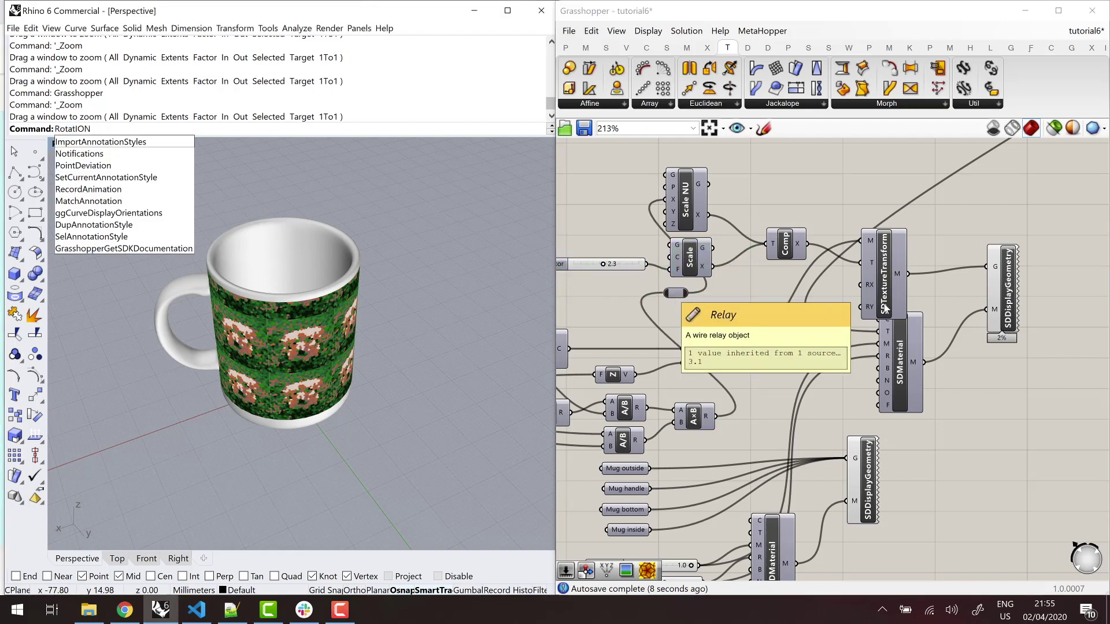
click(675, 294)
key(Delete)
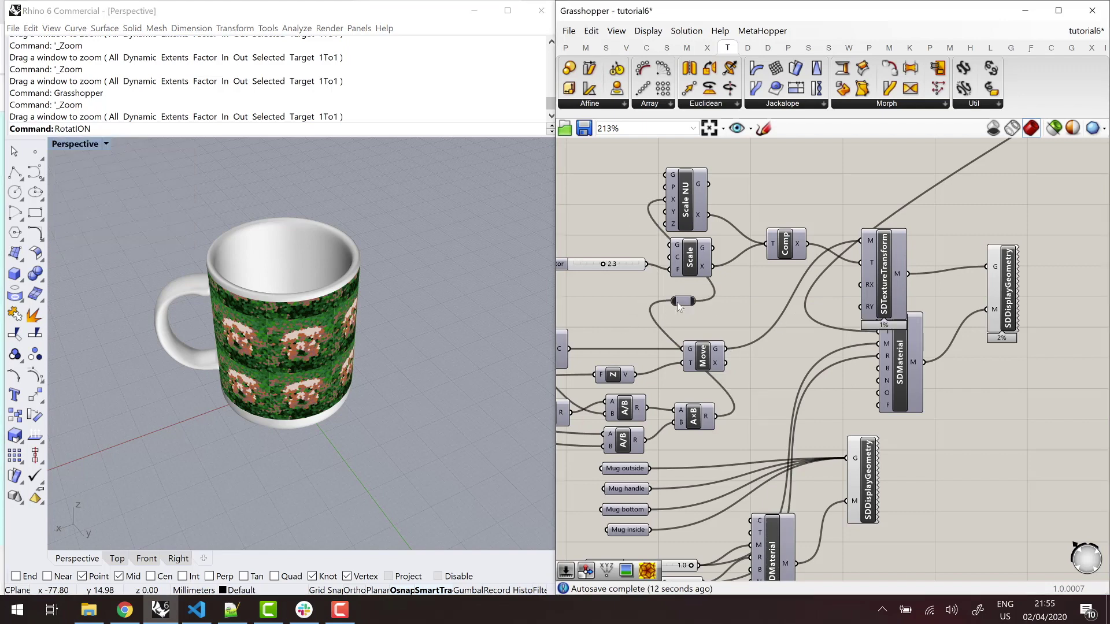
Step: Add a Rotate component and place it directly below the Scale component
double_click(640, 304)
text(rotation)
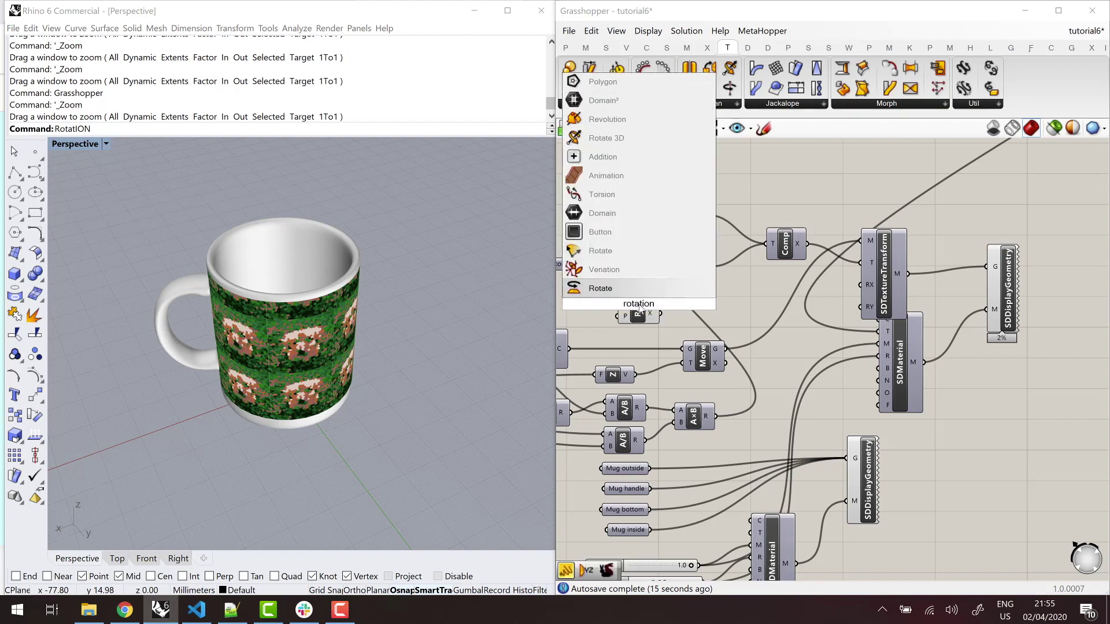
key(Return)
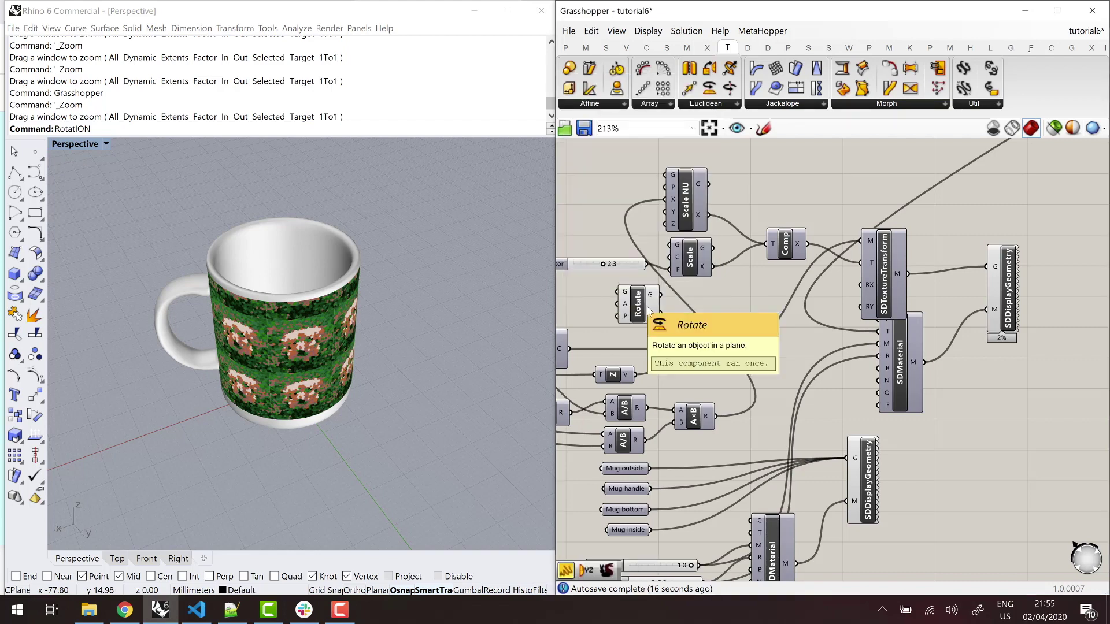
drag(638, 310, 669, 310)
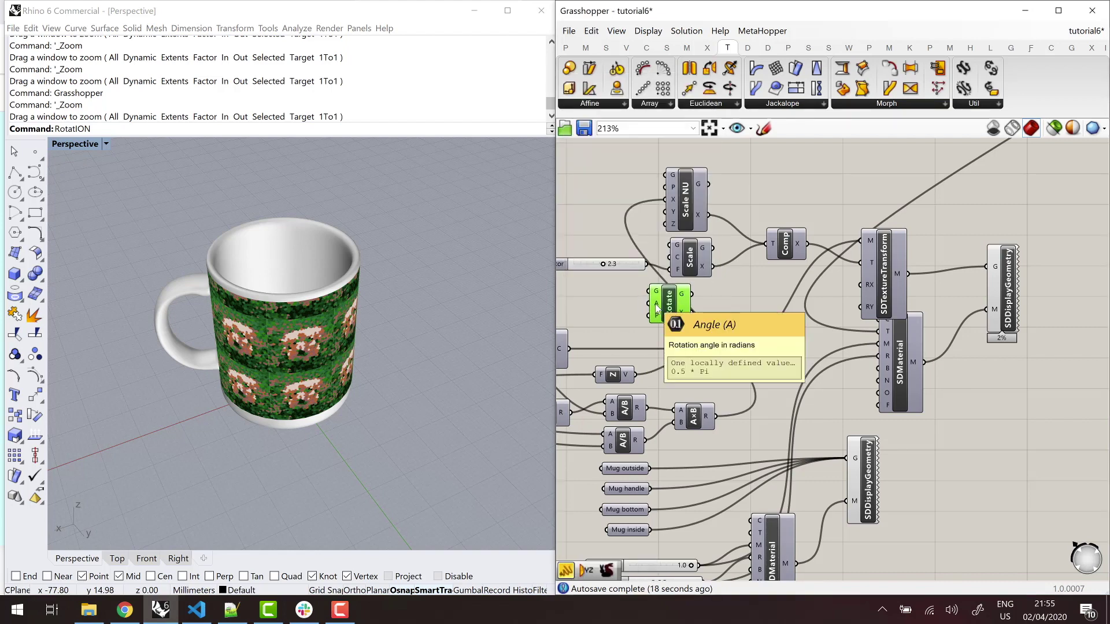
Step: Add a number slider from 0.0 to 1.6 beside the Rotate component and connect it to the angle input
double_click(600, 301)
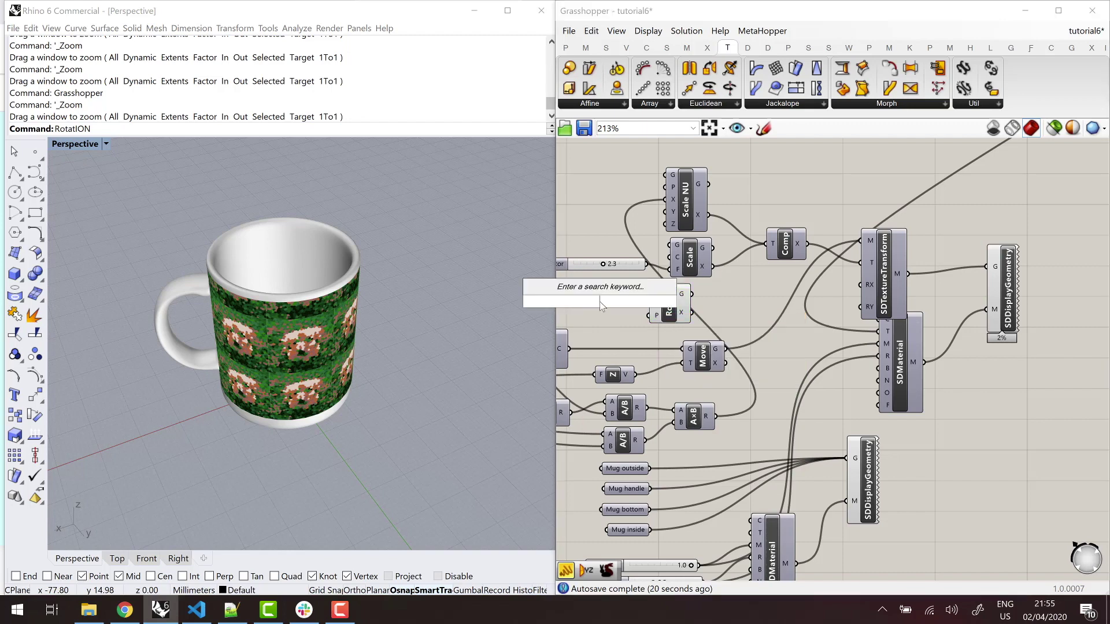
text(0.0<)
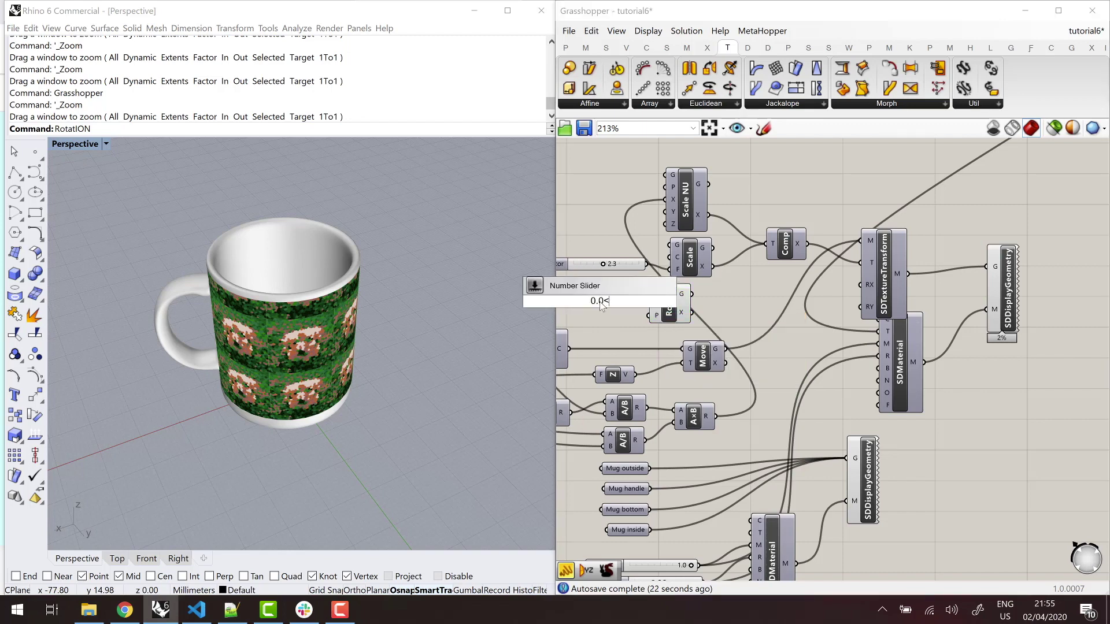
text(0.5)
text(<1.6)
key(Return)
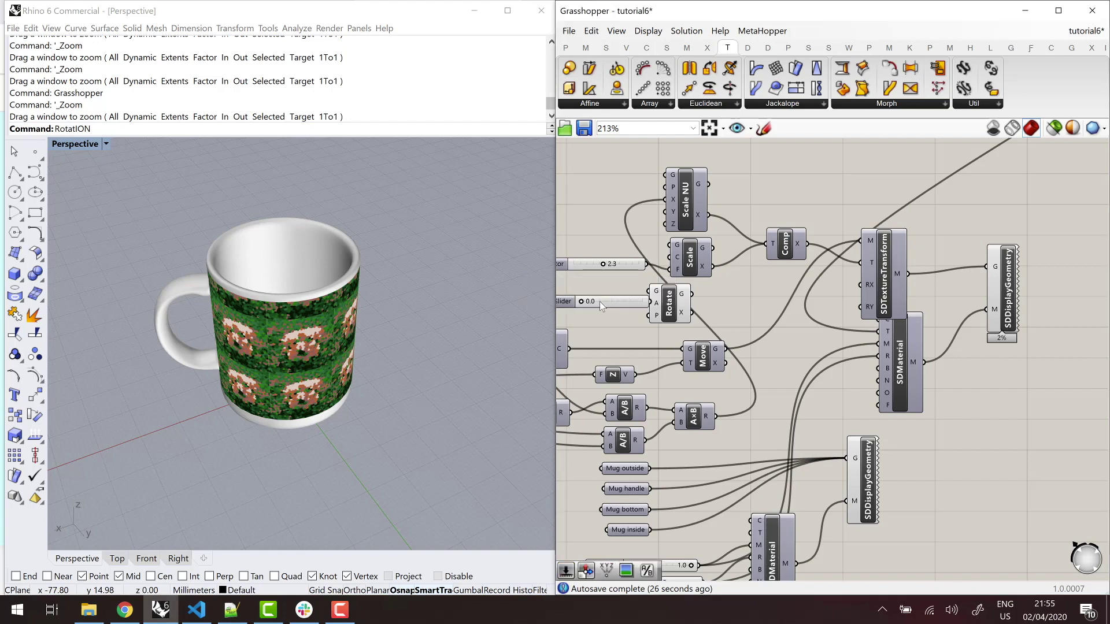
scroll(599, 301, down, 3)
right_drag(599, 301, 789, 325)
scroll(789, 325, up, 4)
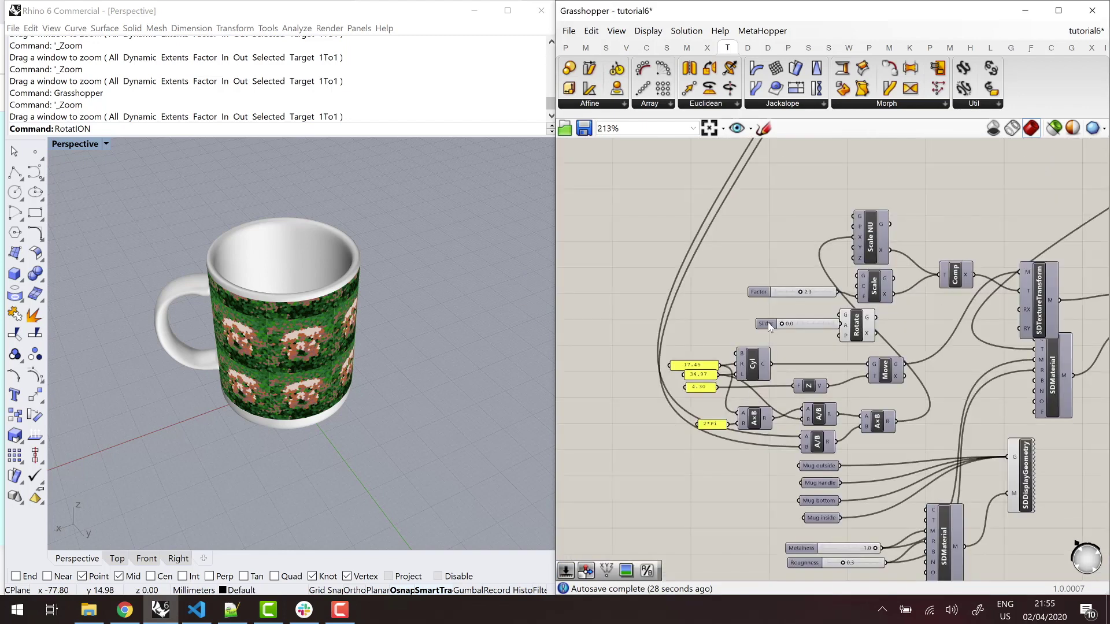
drag(733, 330, 700, 339)
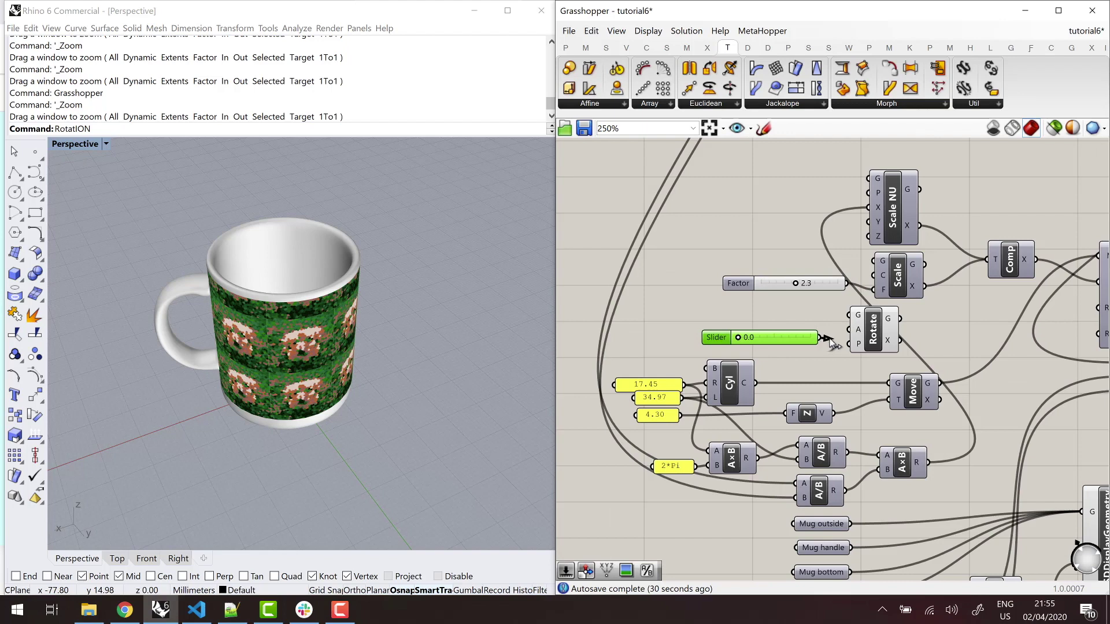
drag(830, 340, 859, 330)
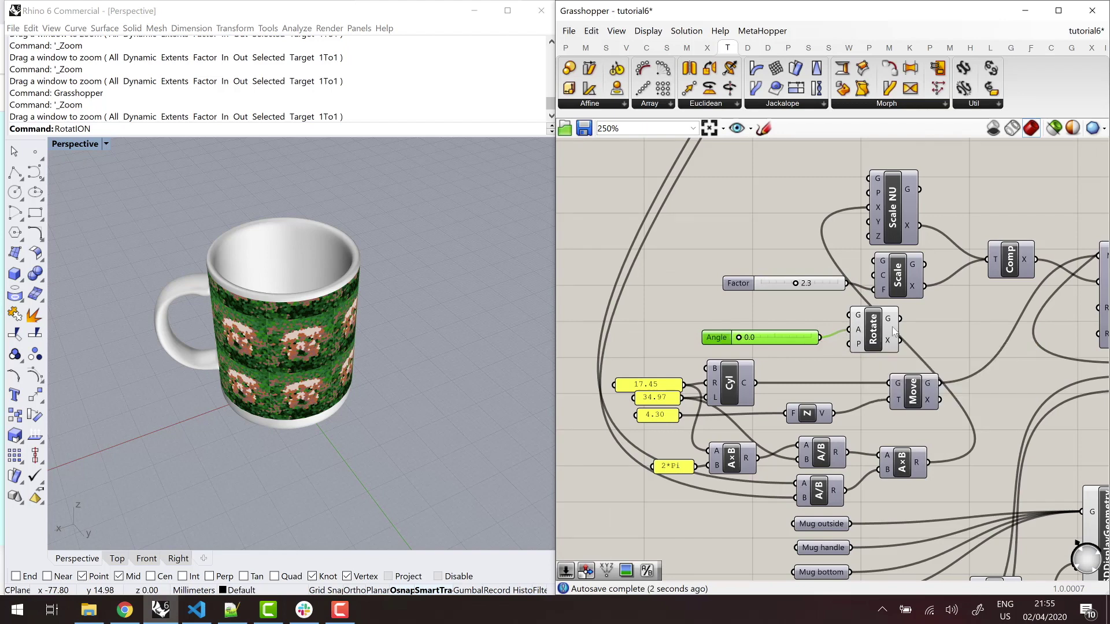
Step: Add the Rotate transform as a third input of the Compound component and turn off the Rotate preview
drag(900, 340, 986, 260)
click(873, 341)
right_click(875, 341)
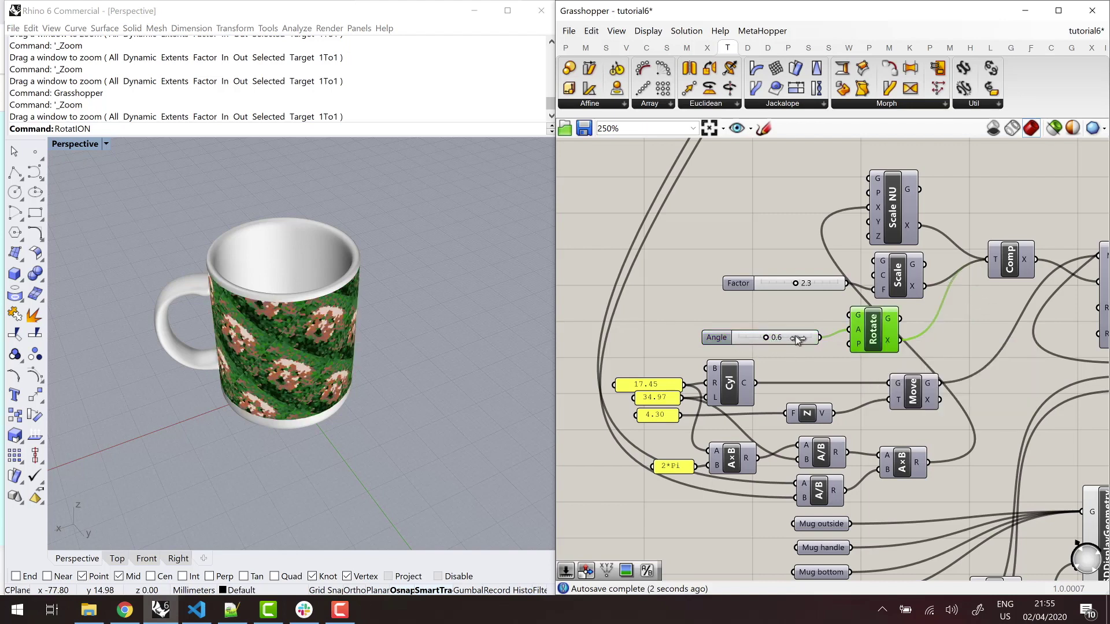
Step: Set the rotation angle slider to 1.0 and the scale factor slider to 3.6
drag(739, 337, 784, 337)
mouse_move(808, 285)
mouse_down()
mouse_move(832, 284)
mouse_move(770, 284)
mouse_move(816, 283)
mouse_up()
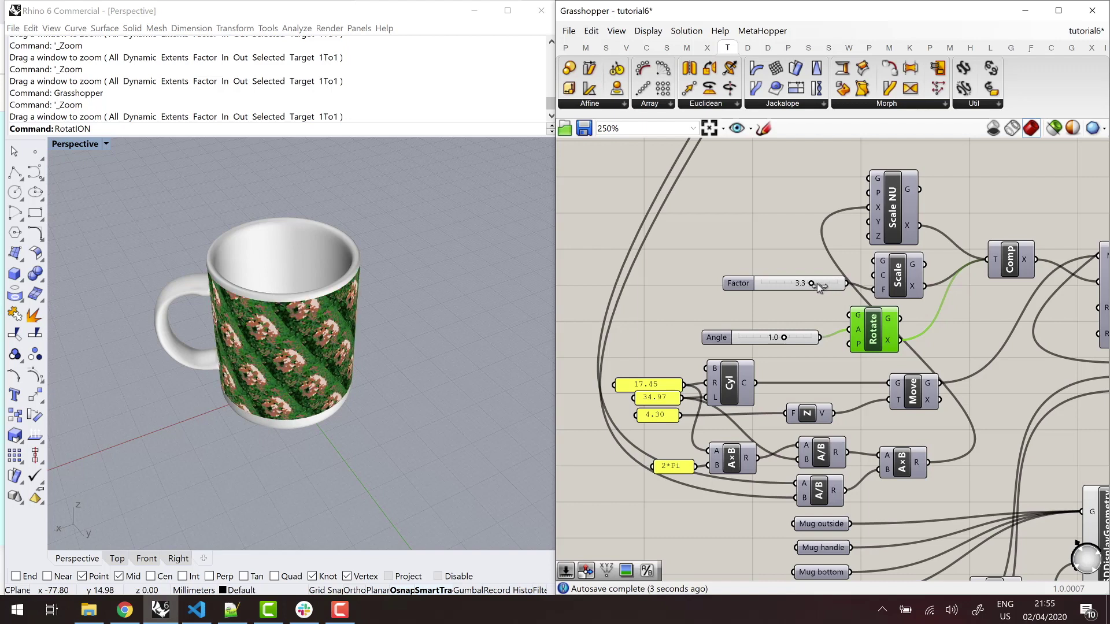
click(771, 263)
Step: Tidy the Angle and Factor sliders so they sit close to the Rotate and Scale components
drag(721, 340, 746, 324)
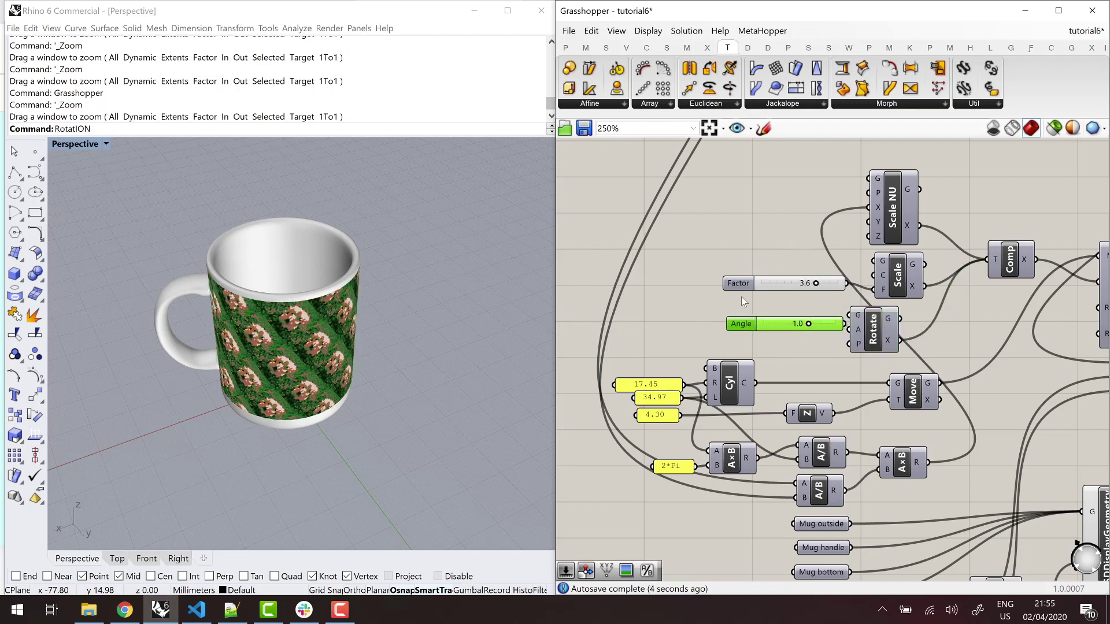
drag(734, 285, 725, 296)
click(742, 311)
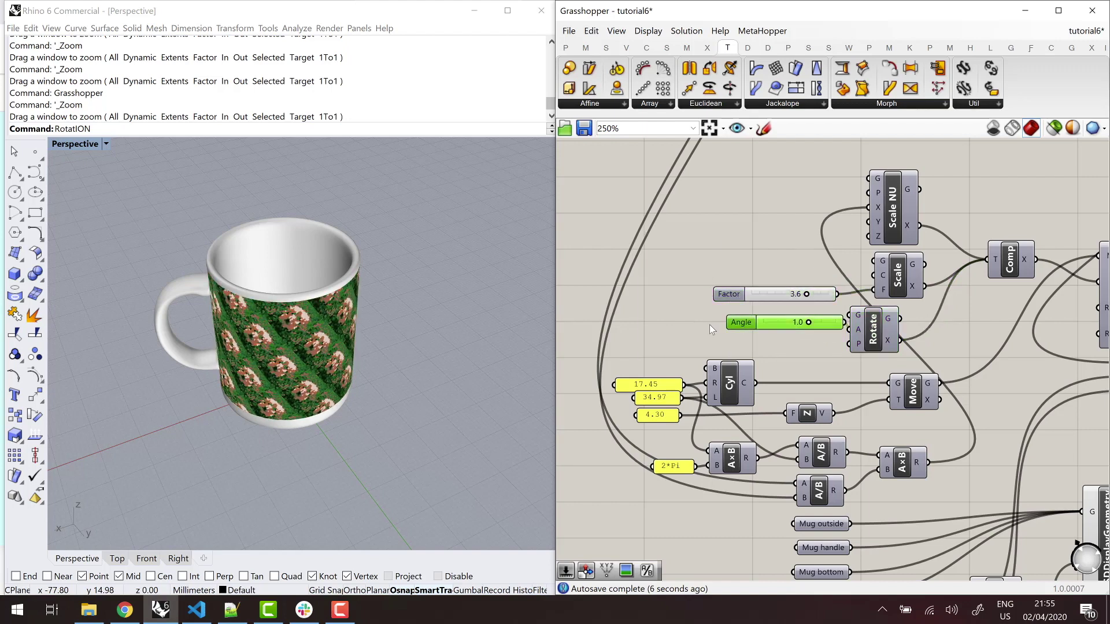
scroll(622, 300, down, 5)
scroll(823, 347, up, 3)
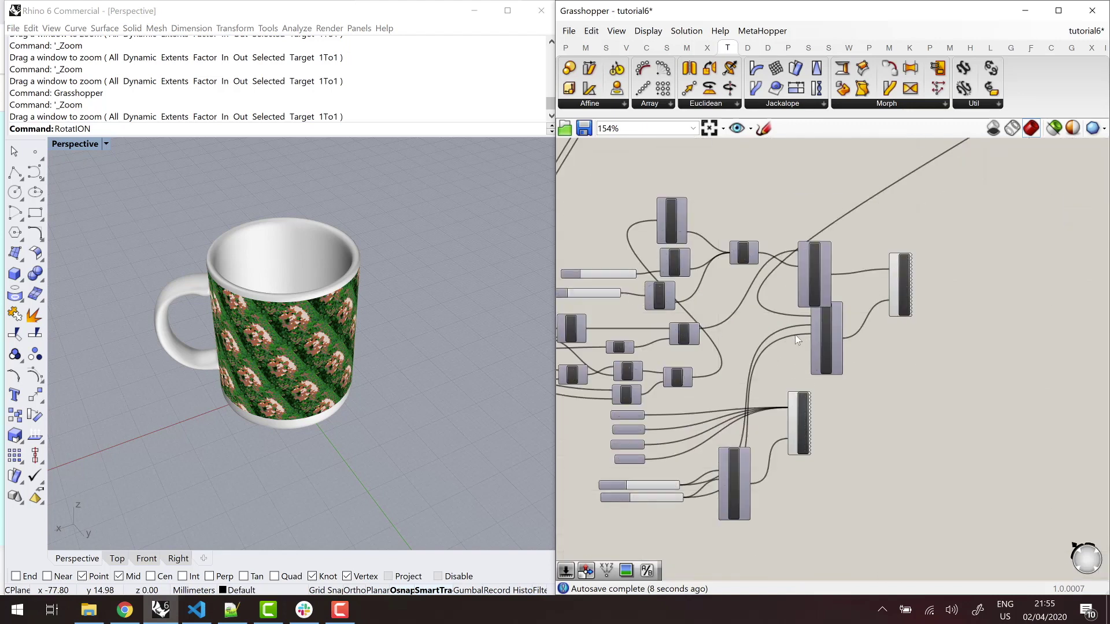
click(833, 271)
scroll(889, 265, down, 3)
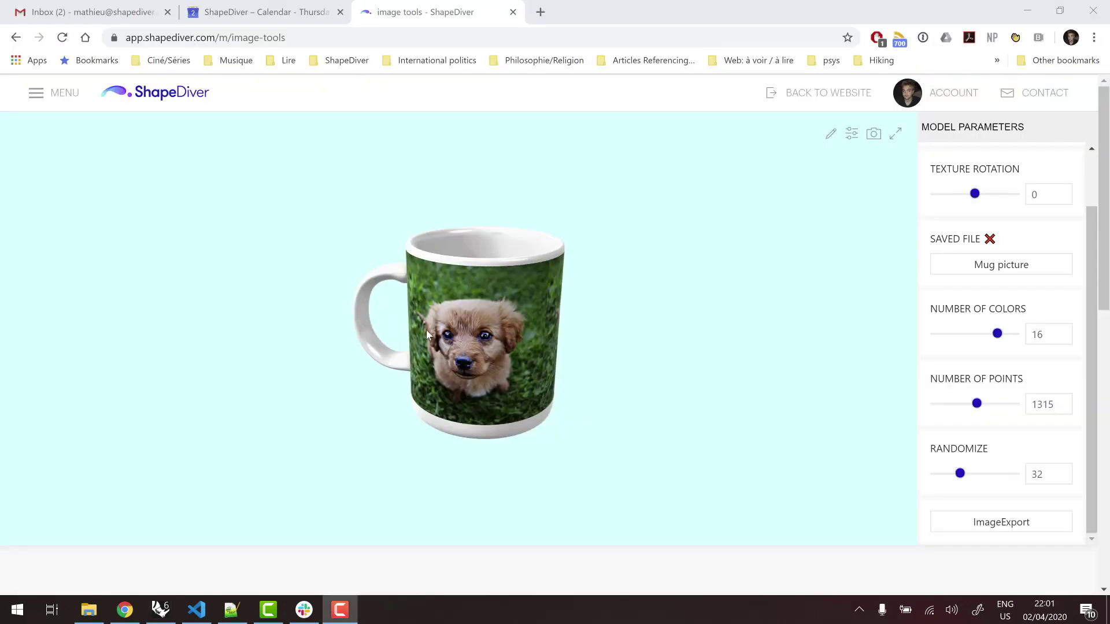
Step: In the online ShapeDiver model, set the texture scale to 2.2 and inspect the mug from several sides
drag(426, 329, 518, 370)
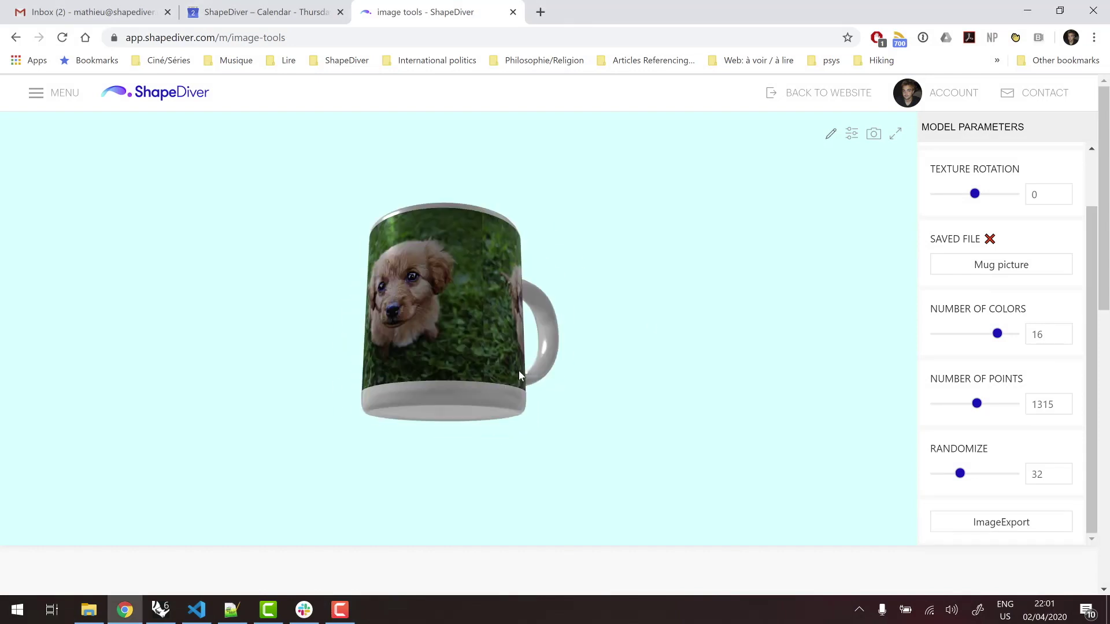
scroll(946, 200, up, 1)
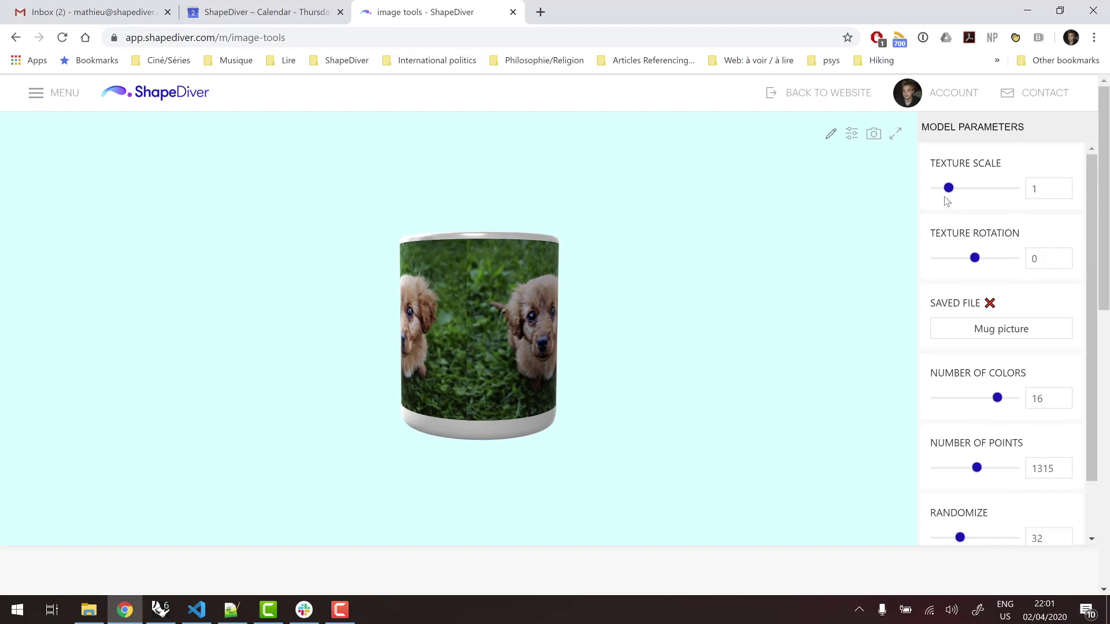
click(968, 190)
drag(578, 381, 449, 322)
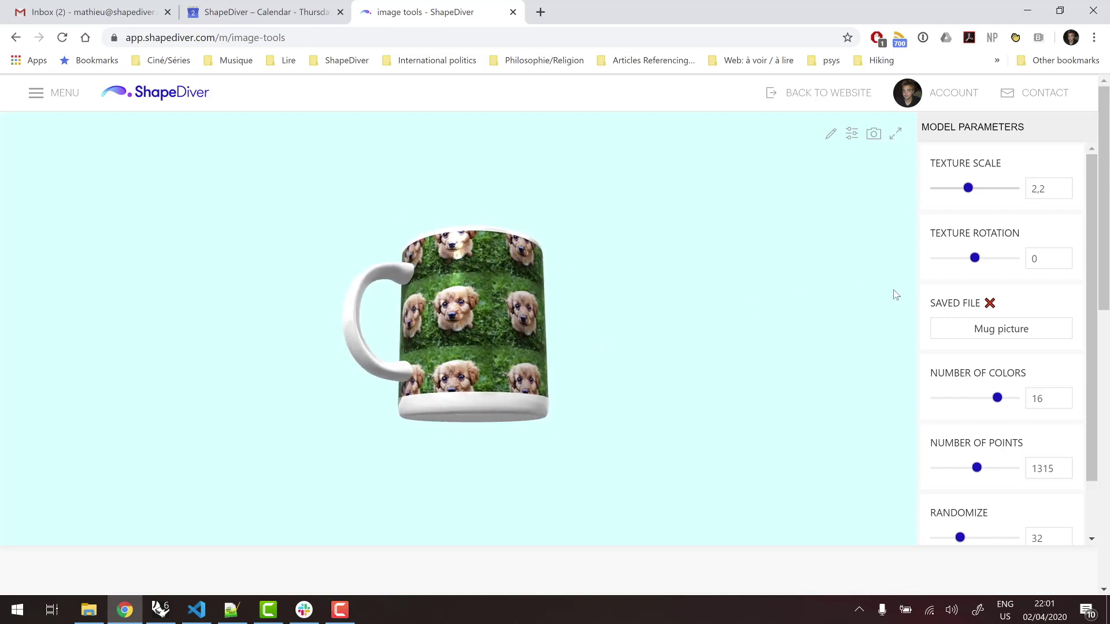
Step: Set the texture rotation to 87 and view the rotated pattern around the mug
click(994, 261)
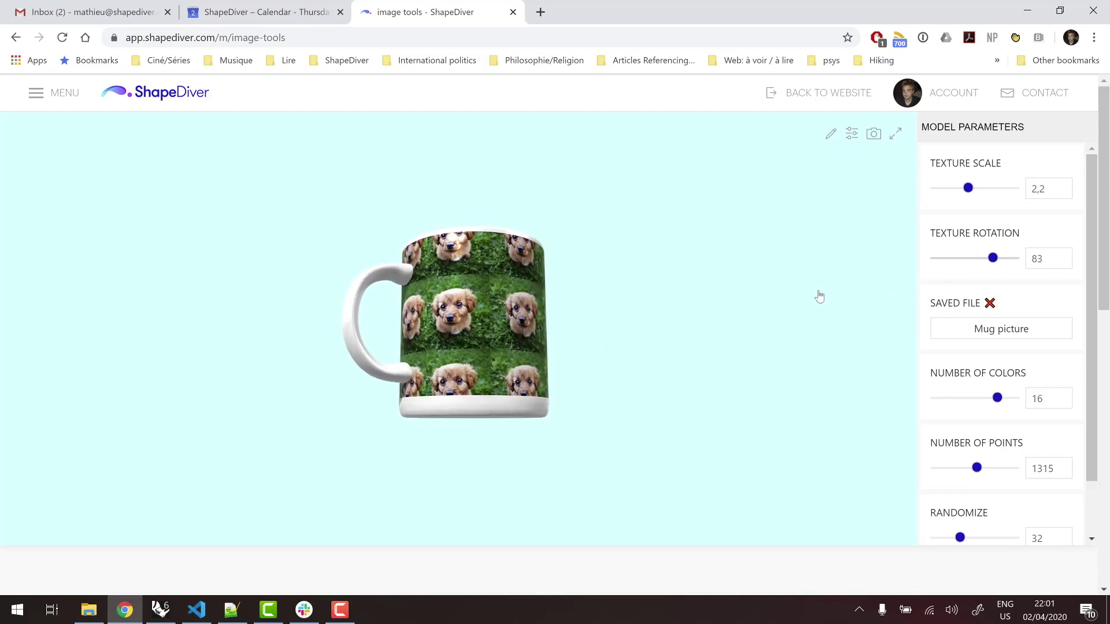
mouse_move(567, 370)
mouse_down()
mouse_move(429, 356)
mouse_move(578, 360)
mouse_up()
drag(687, 368, 614, 403)
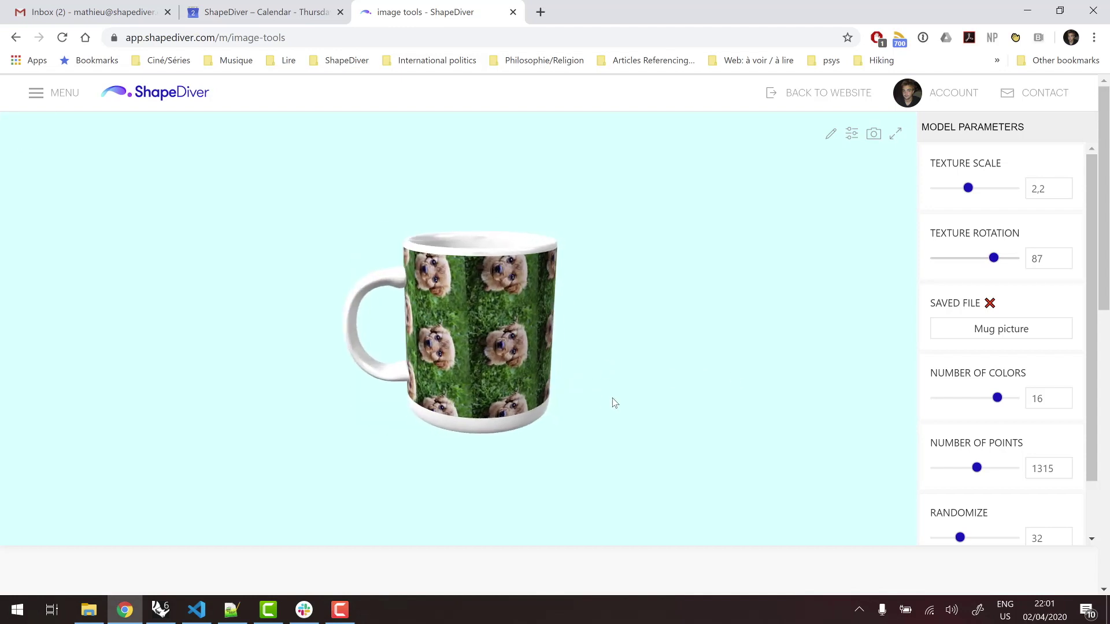
Step: Switch back to Grasshopper and bring up the list of ShapeDiver image components
click(160, 608)
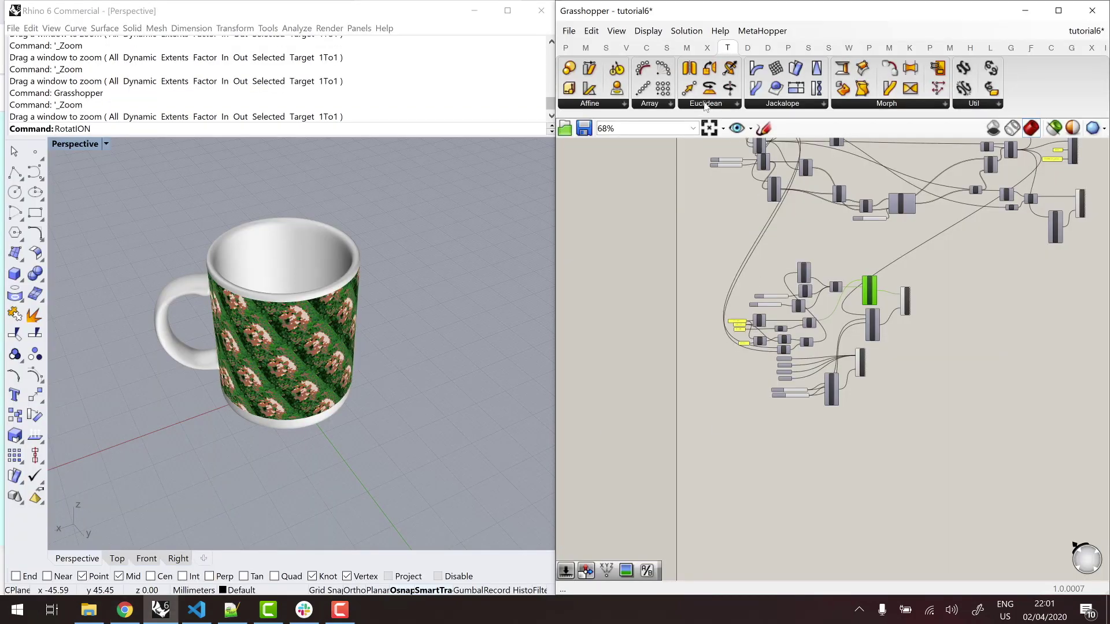
click(808, 48)
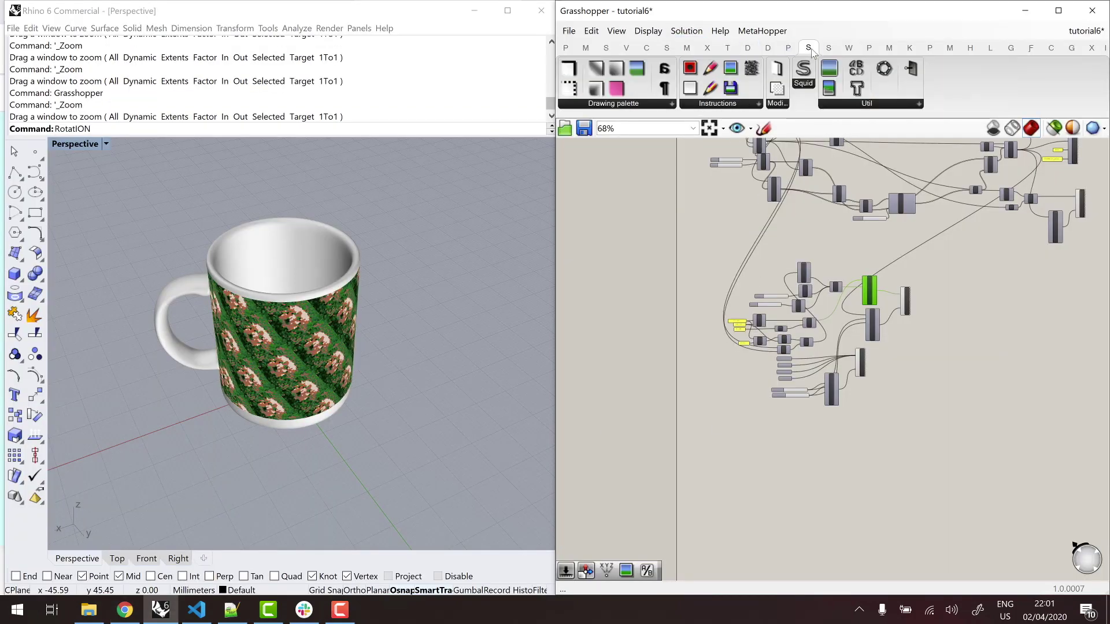
click(828, 48)
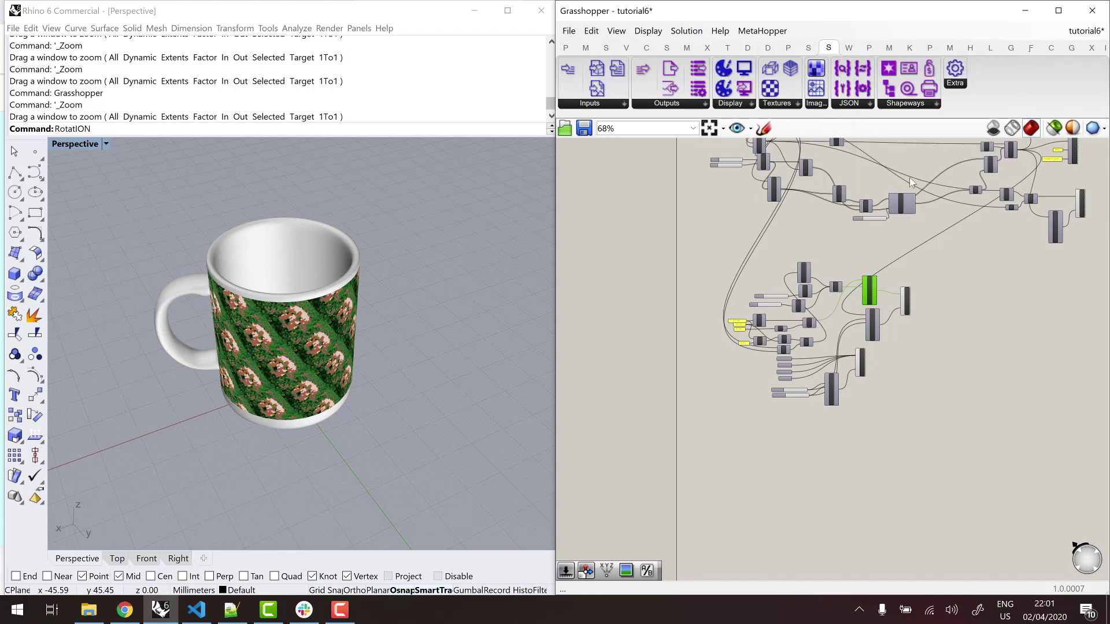
click(817, 104)
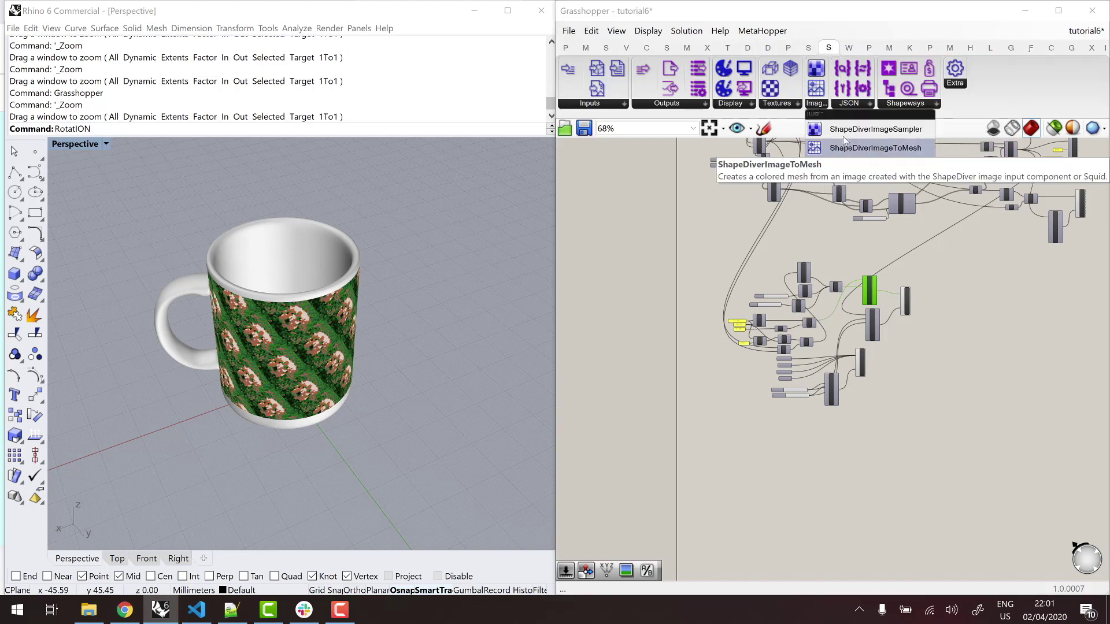